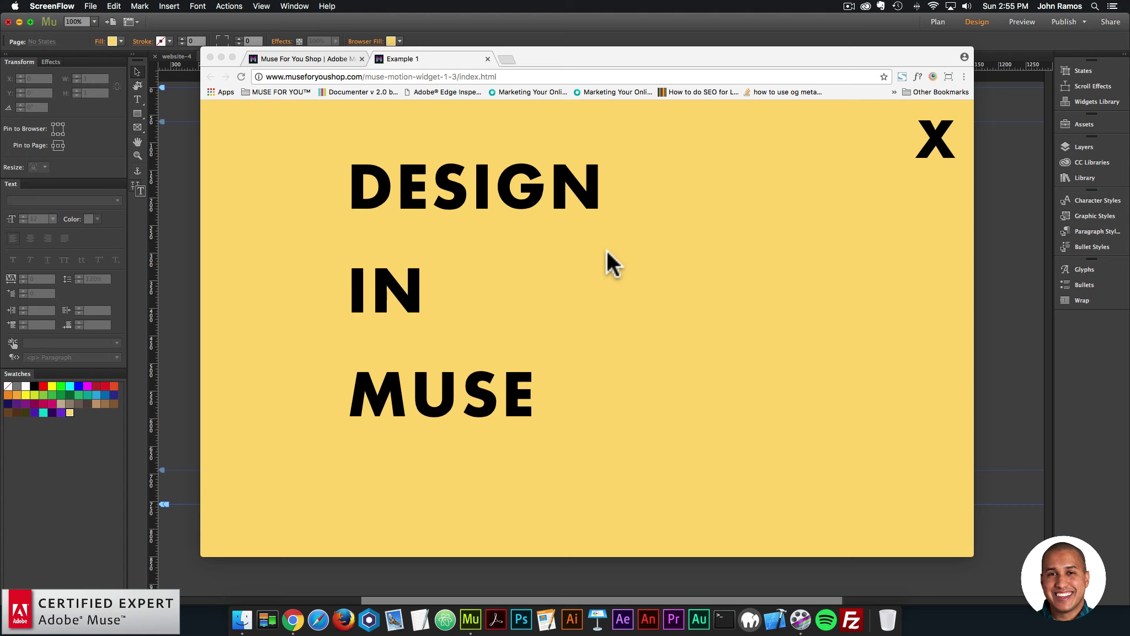
Reload the Example 1 demo page and use its X element to open and close the navigation menu.
left_click(241, 76)
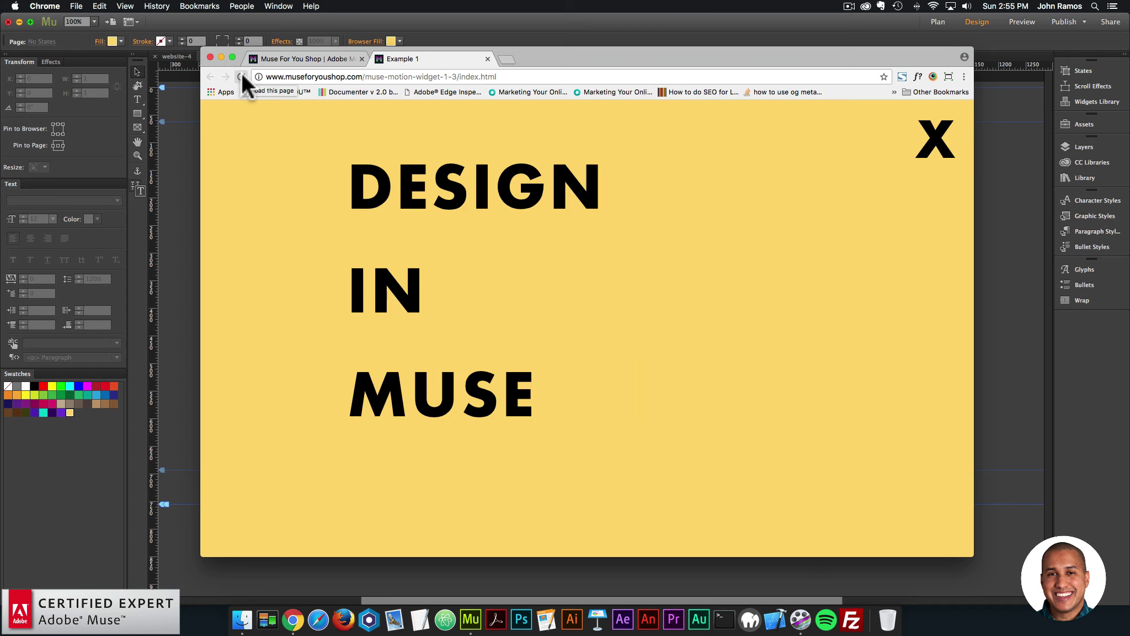
left_click(241, 72)
left_click(935, 140)
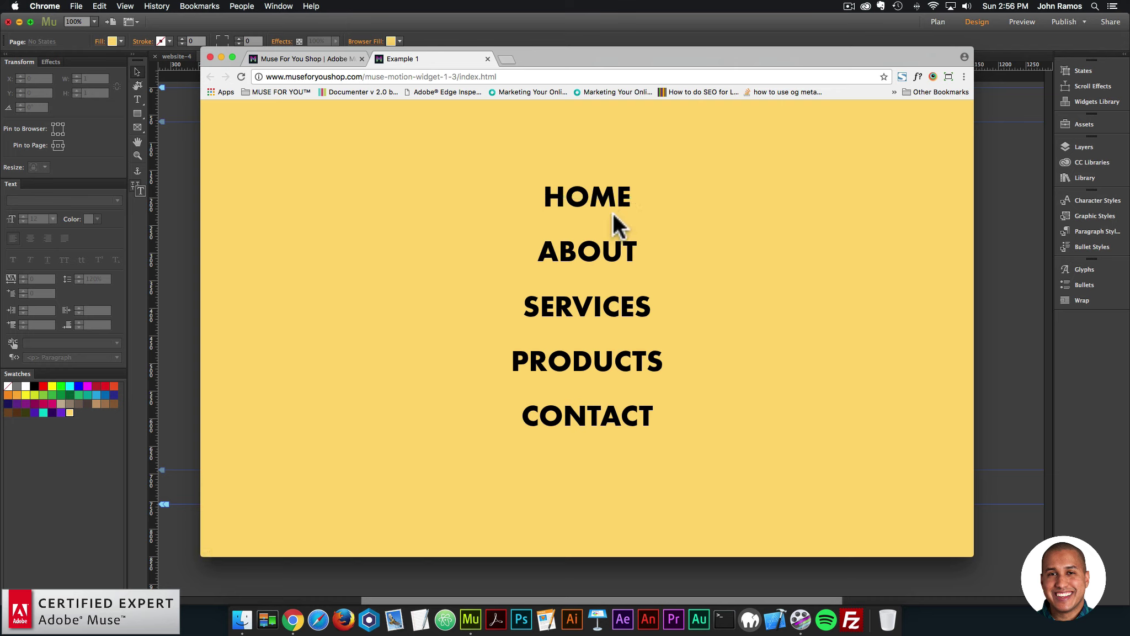
left_click(919, 144)
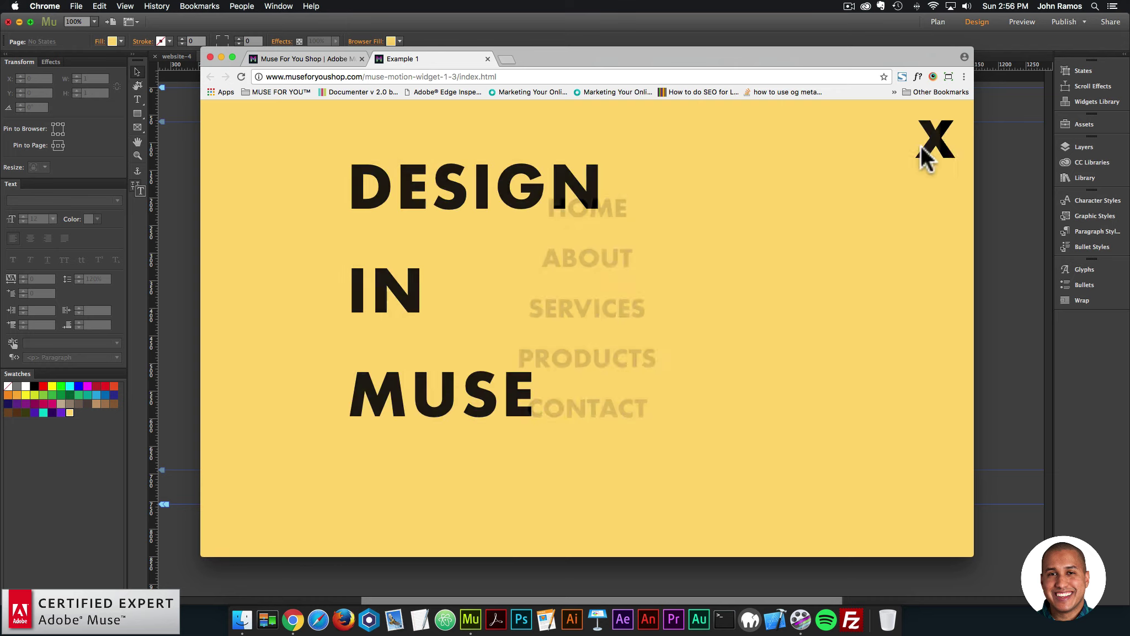
left_click(931, 139)
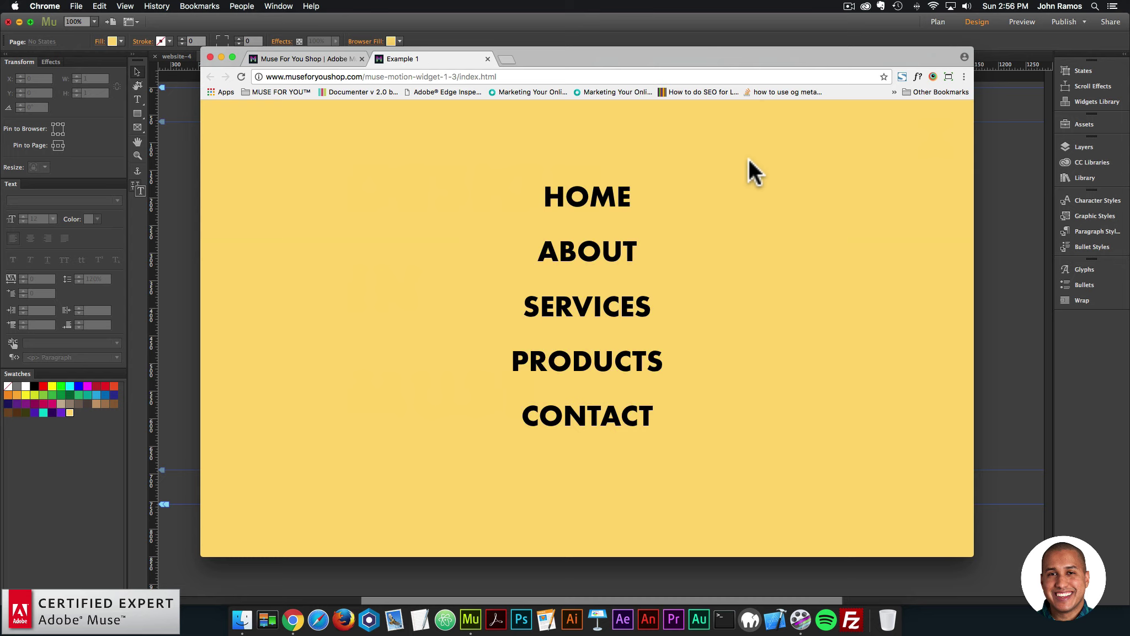
Try the Services, Home and About links in the demo page's menu, and reload the page to replay its animation.
left_click(602, 309)
left_click(933, 144)
left_click(626, 211)
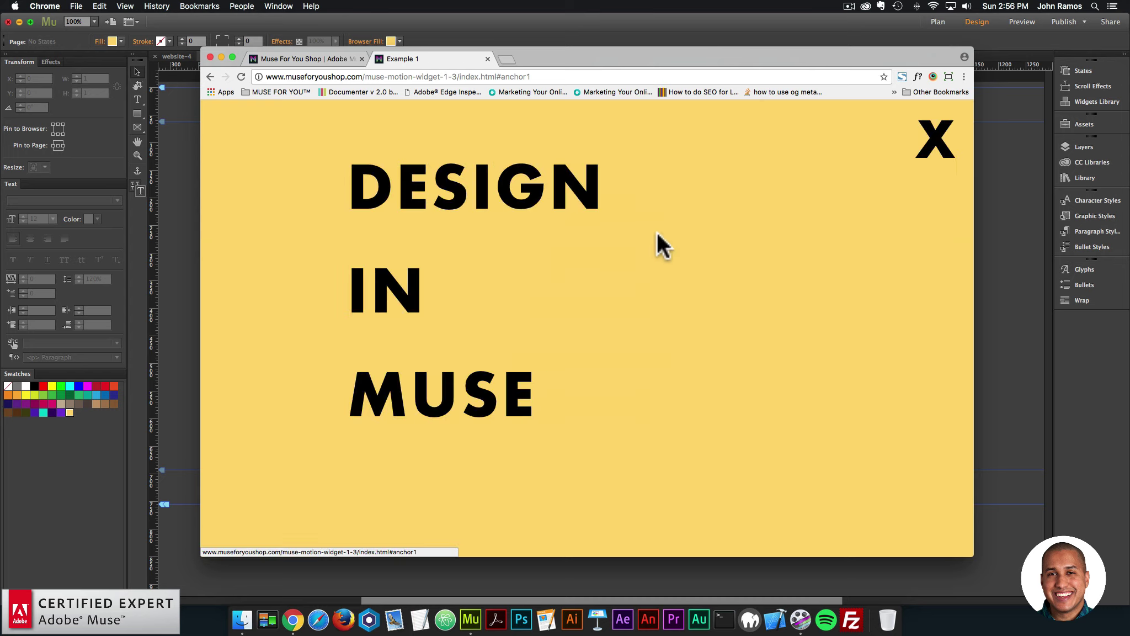
left_click(934, 148)
left_click(615, 264)
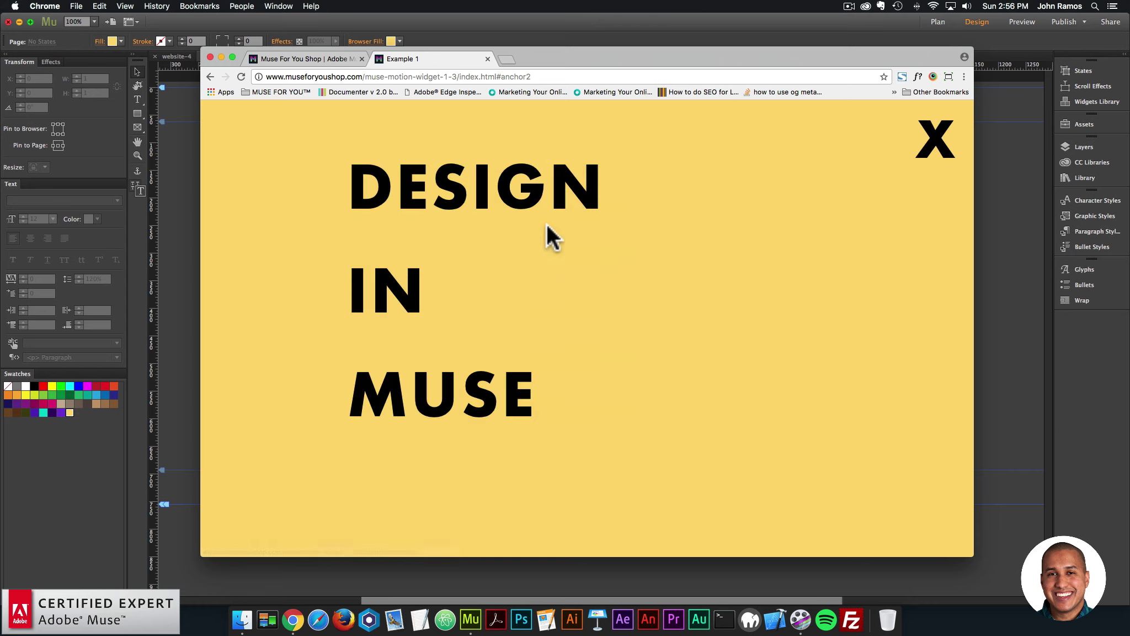
left_click(240, 77)
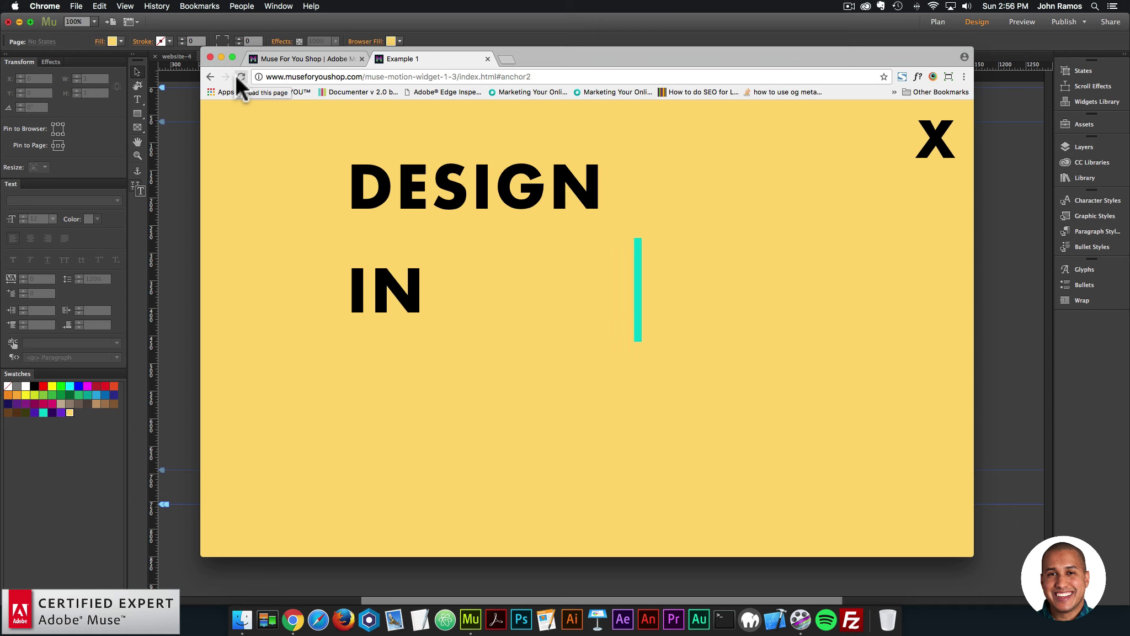
Review the changelog on the Muse Motion Widget product page up to version 1.3, comparing it with the Example 1 demo.
left_click(320, 57)
scroll(697, 295, "down", 10)
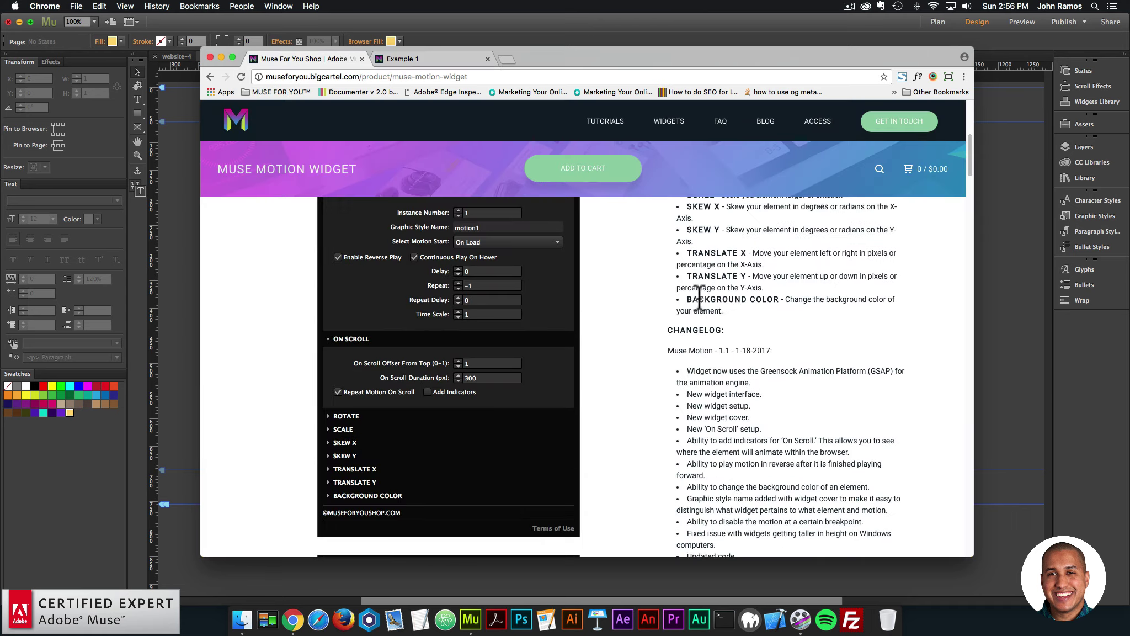
scroll(697, 295, "down", 5)
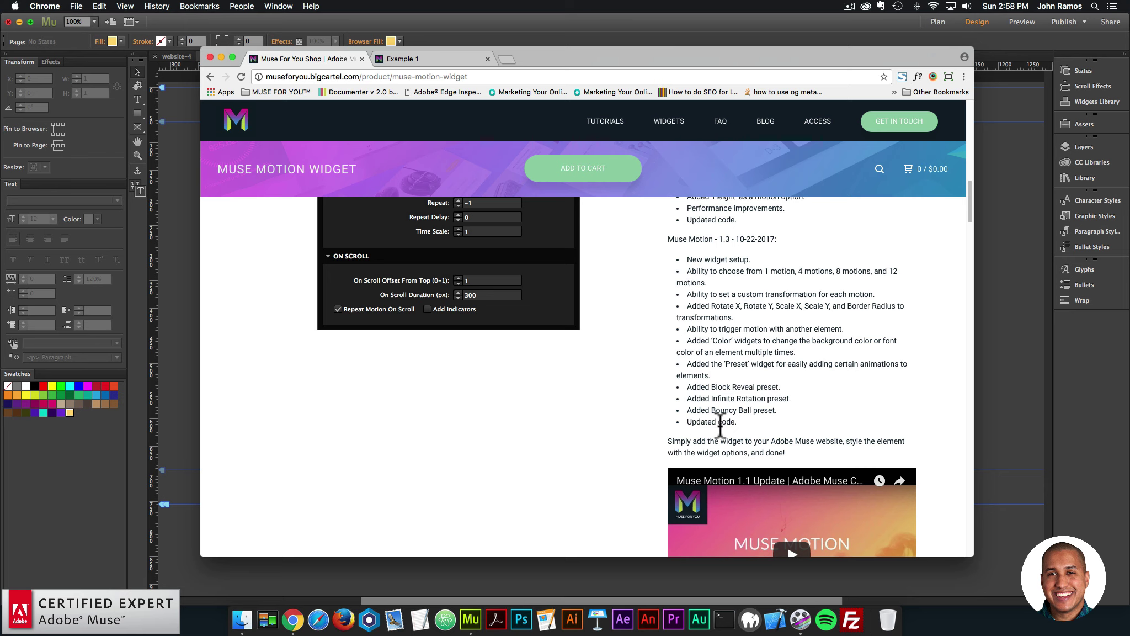
scroll(731, 407, "up", 1)
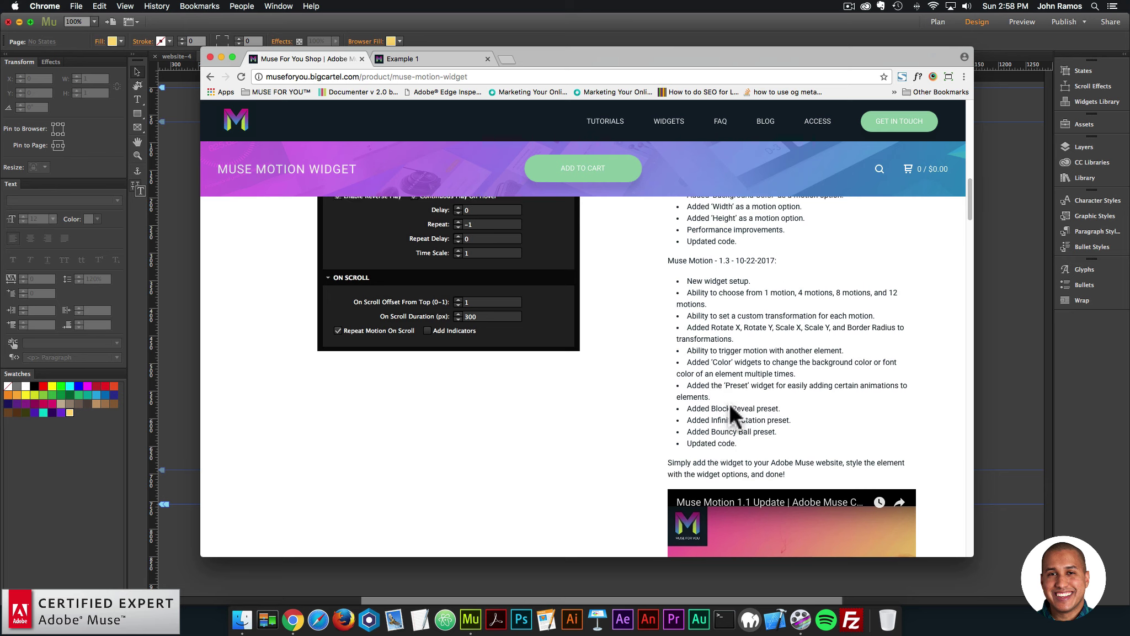
scroll(730, 407, "down", 1)
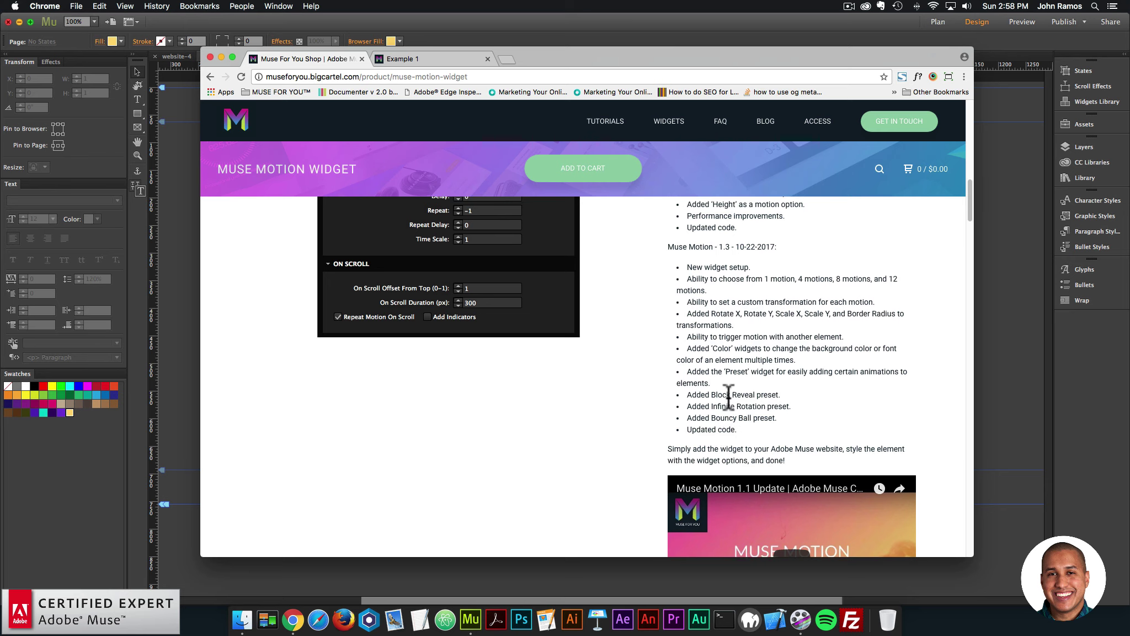
left_click(426, 62)
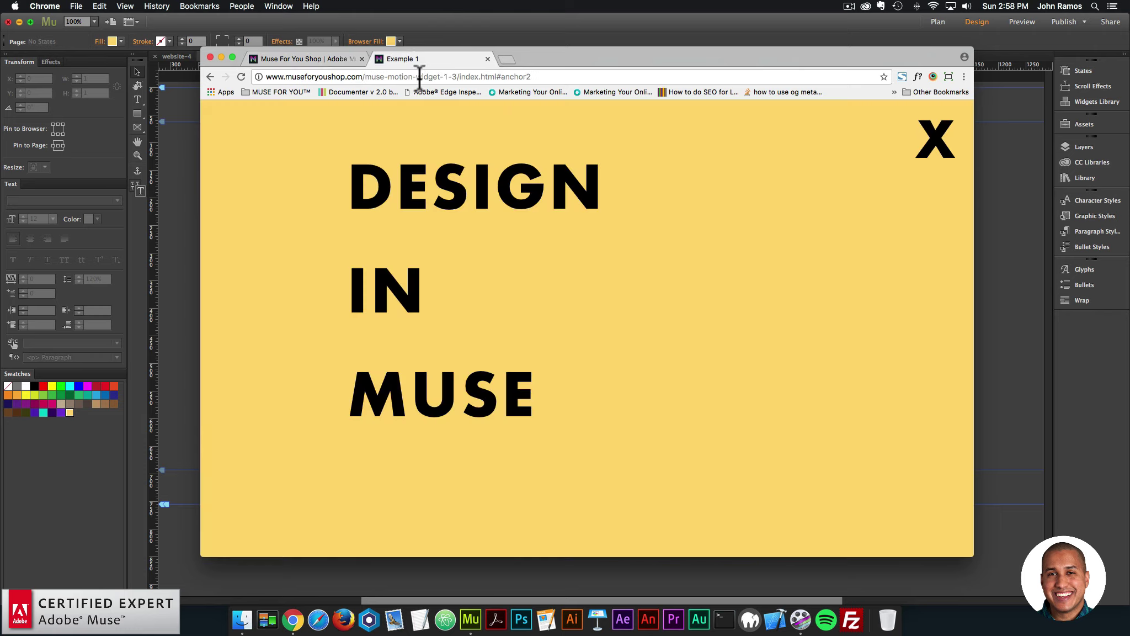
left_click(331, 58)
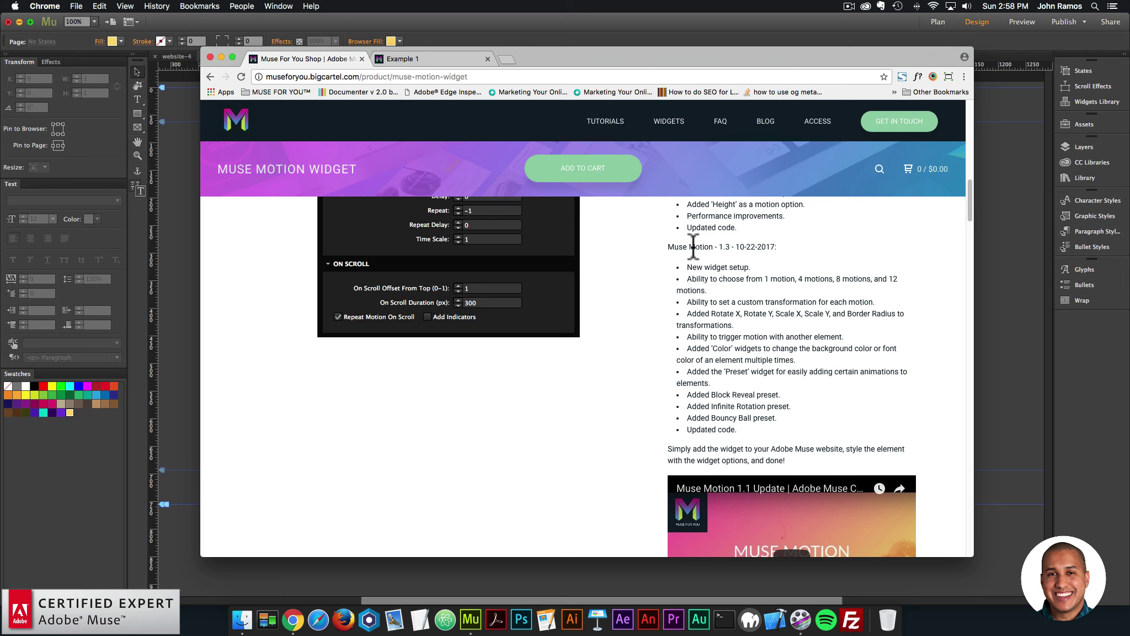
Switch to Adobe Muse, open the Example 2 page of website-4 and preview it in the browser.
left_click(603, 35)
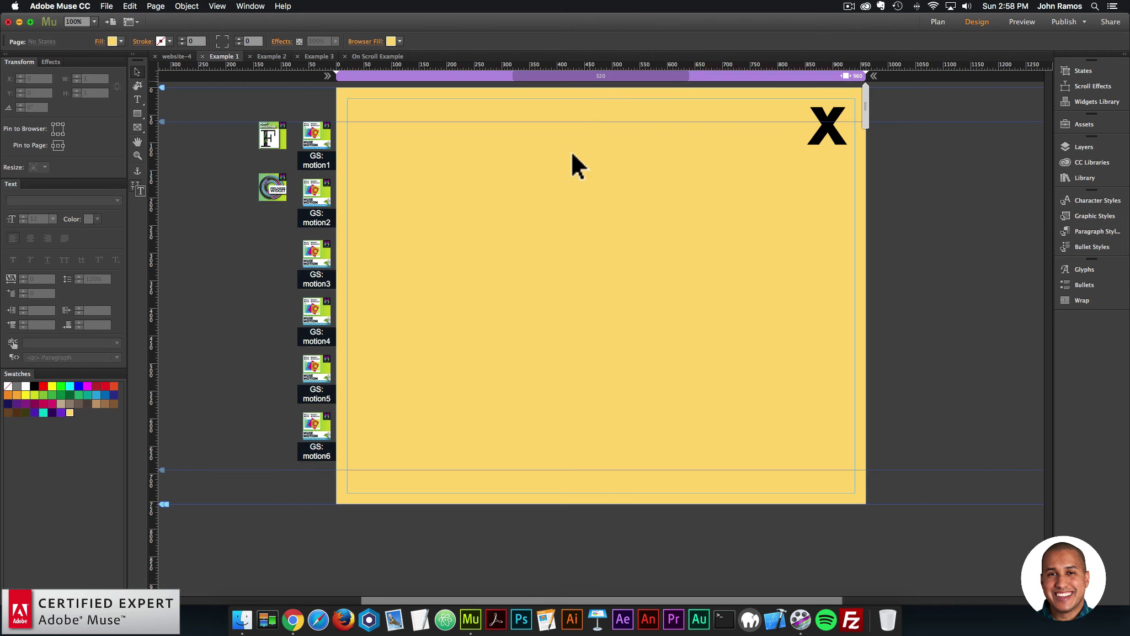
left_click(941, 21)
double_click(315, 214)
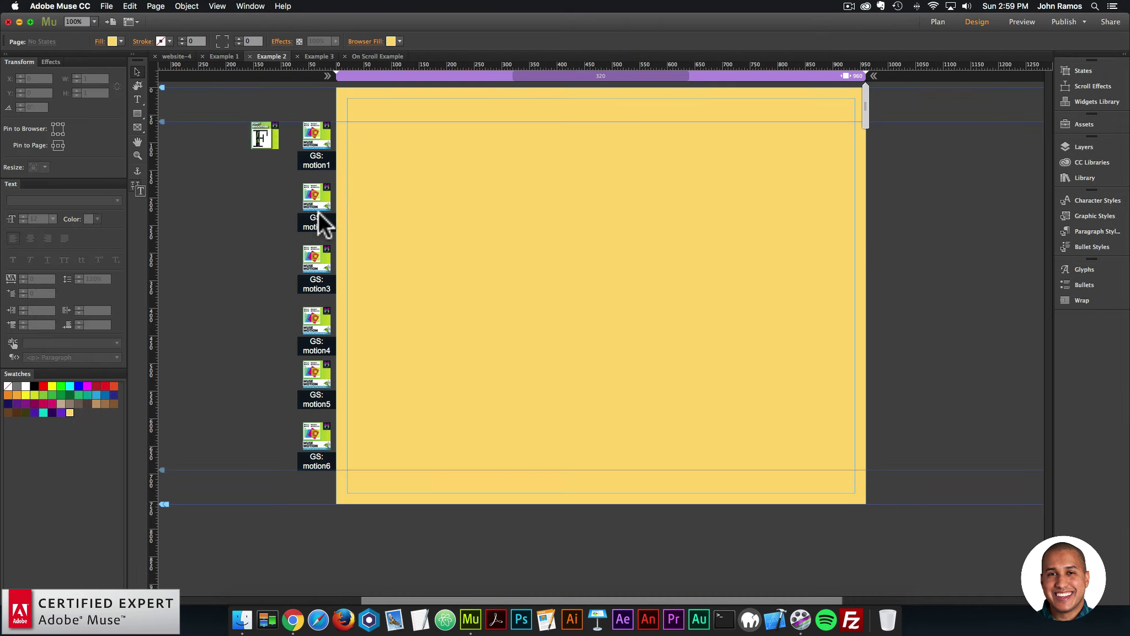
left_click(106, 6)
left_click(141, 182)
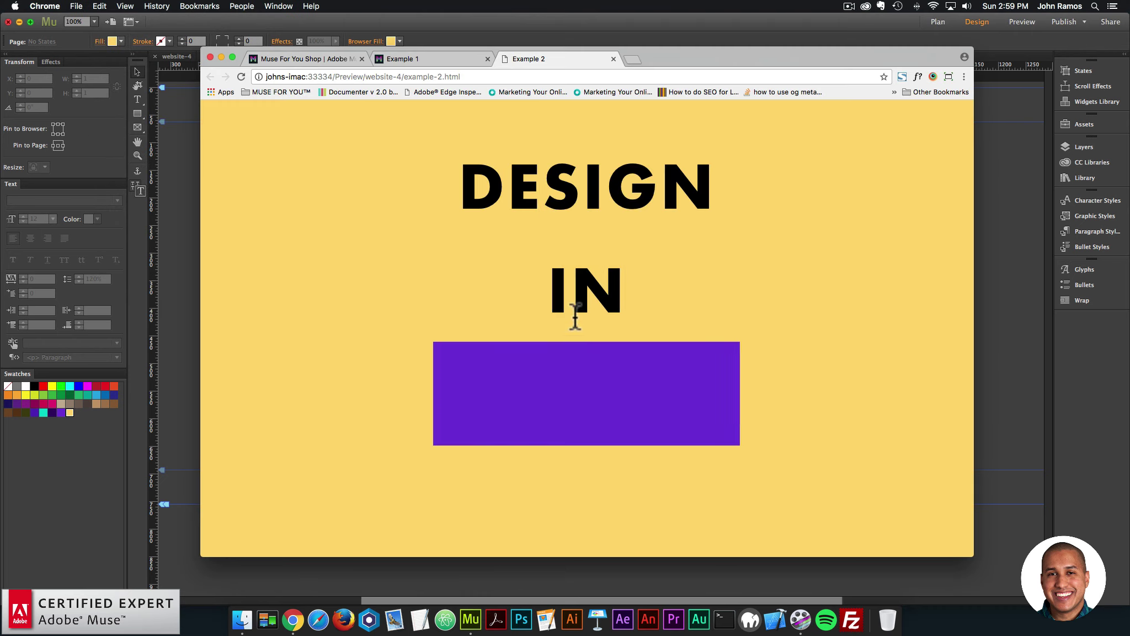
Return to Adobe Muse, open the site's Example 3 page and preview it in the browser.
left_click(993, 191)
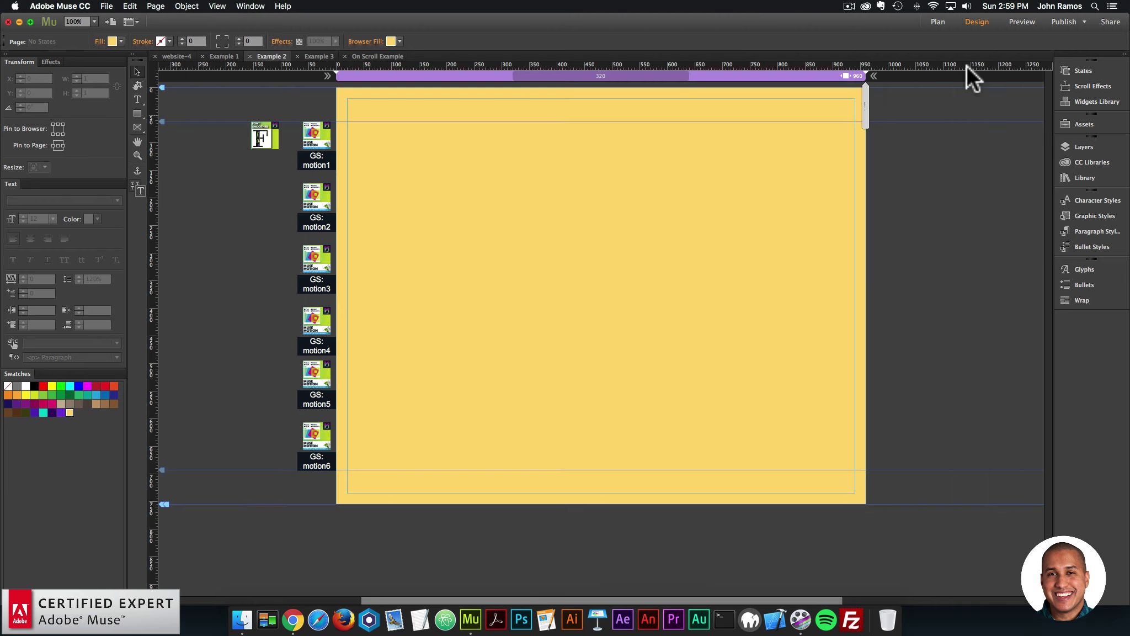
left_click(937, 21)
double_click(321, 290)
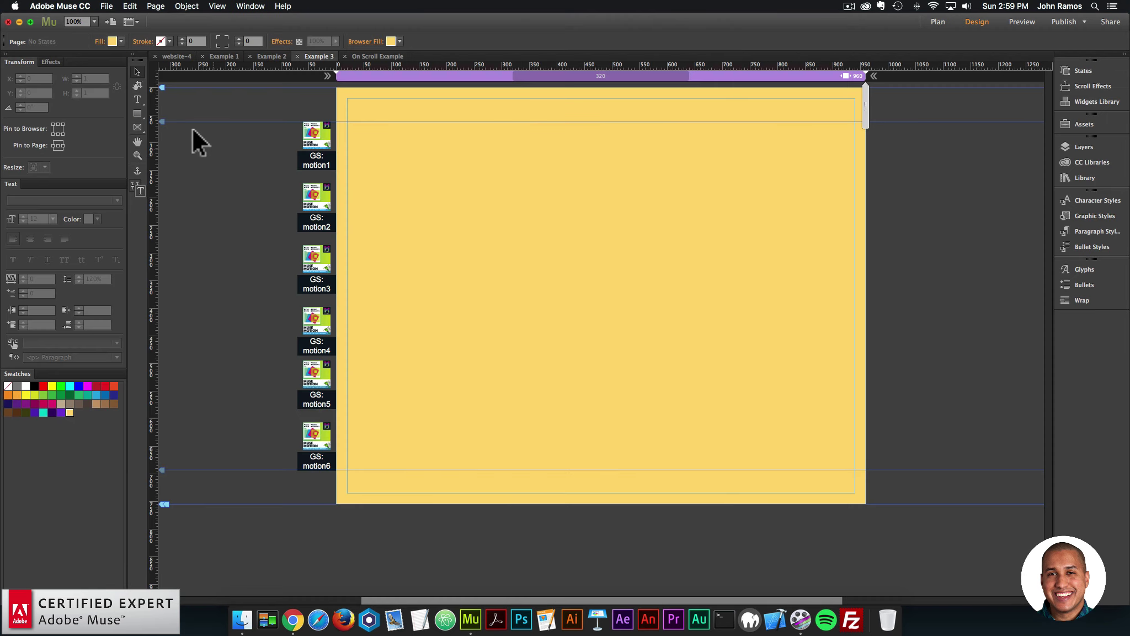
left_click(109, 6)
left_click(138, 181)
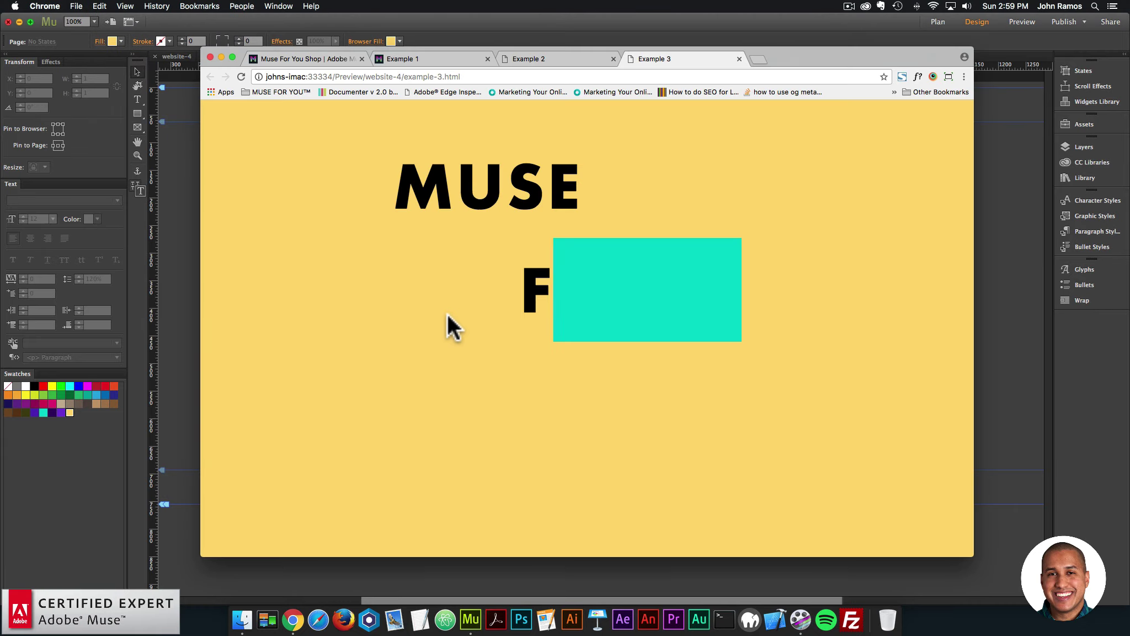
Return to Adobe Muse, preview the On Scroll Example page in the browser and examine its scroll-triggered animation.
left_click(990, 171)
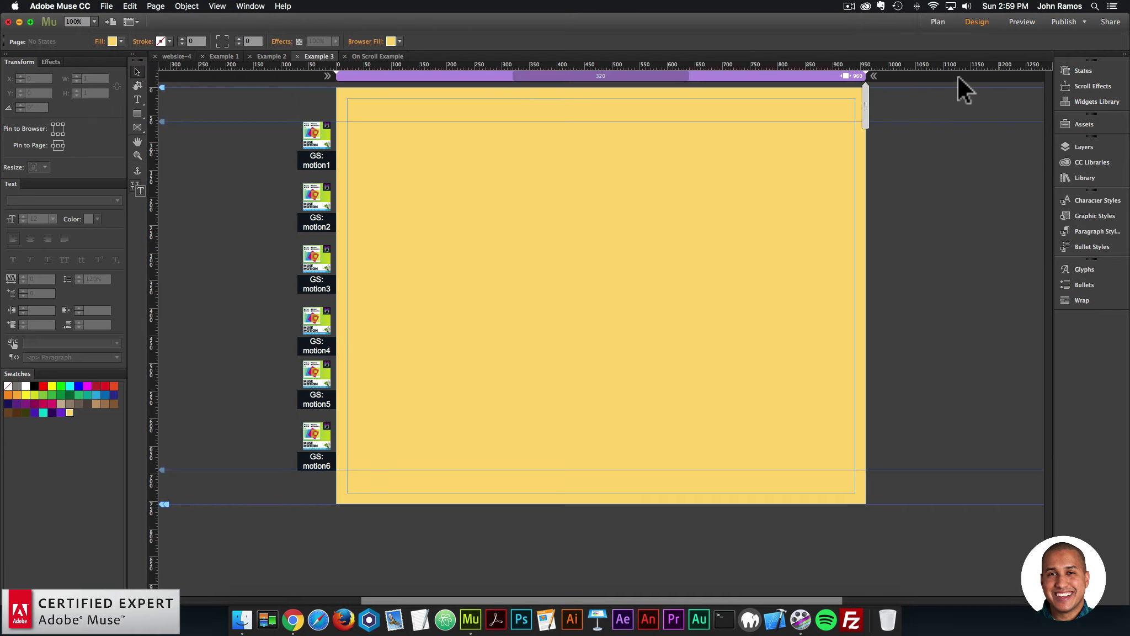
left_click(931, 17)
double_click(290, 371)
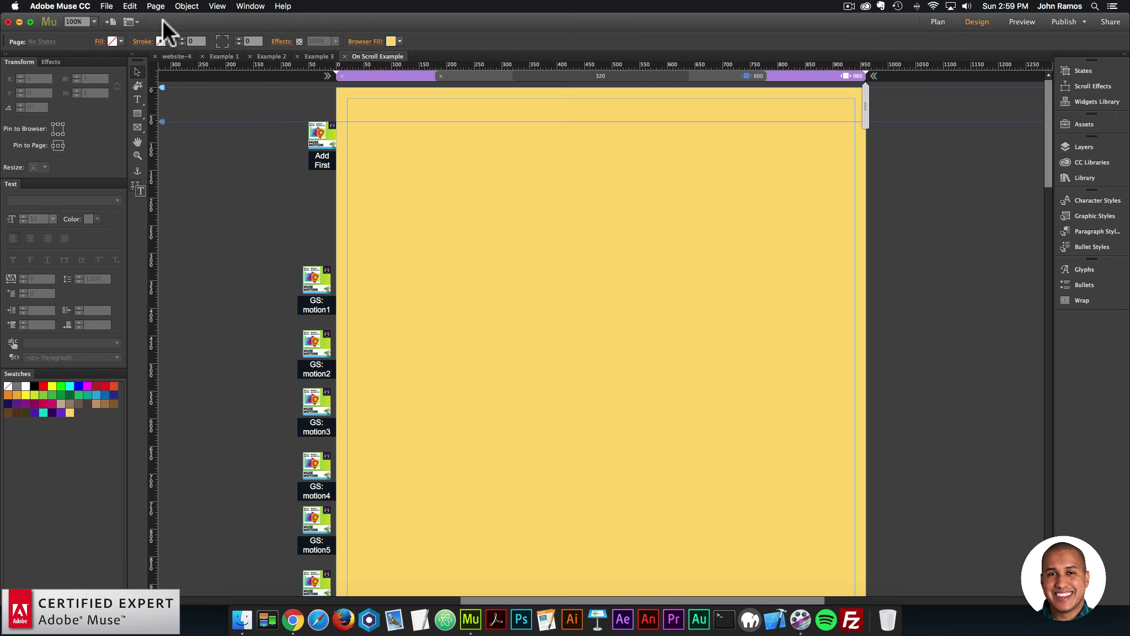
left_click(106, 6)
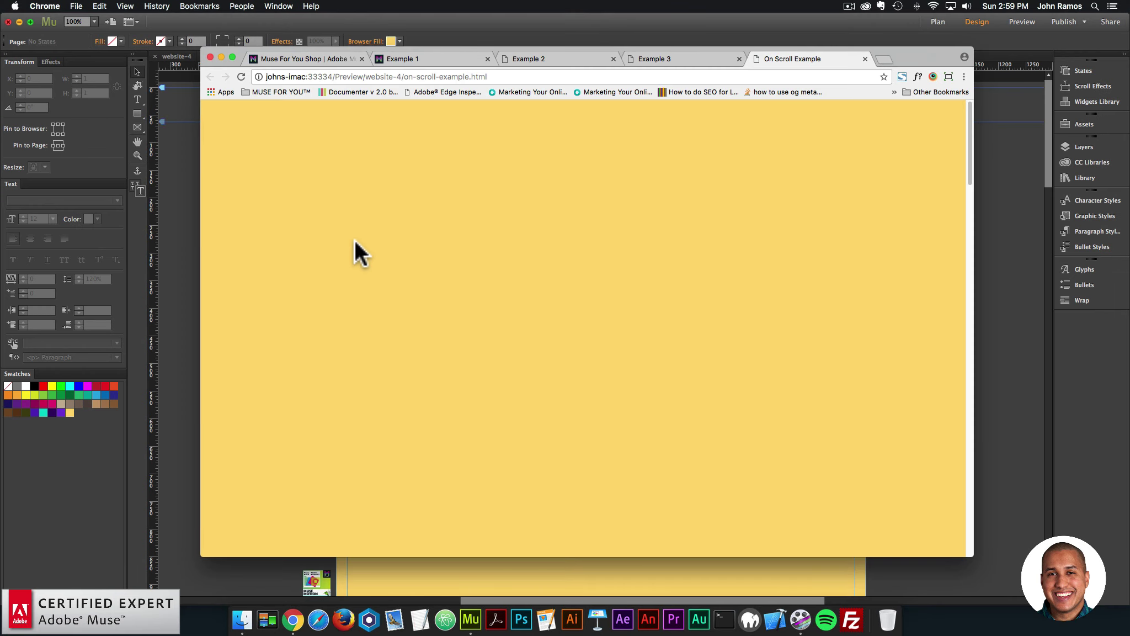
scroll(583, 241, "down", 5)
scroll(583, 240, "down", 3)
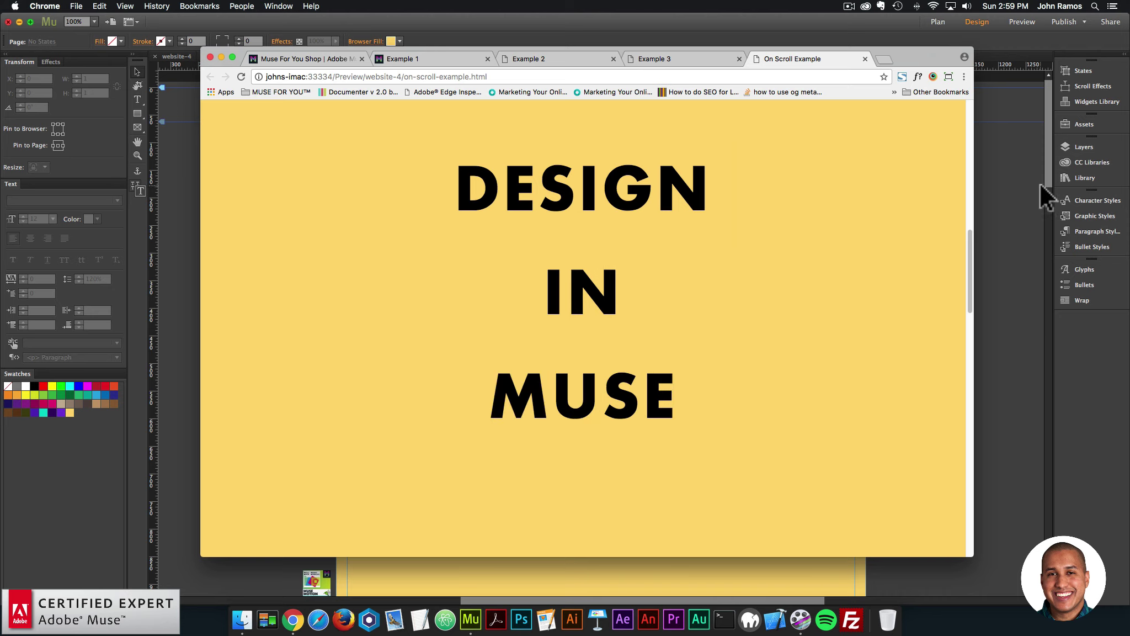
Return to Adobe Muse, create a new site and open its Home page for design.
left_click(1022, 189)
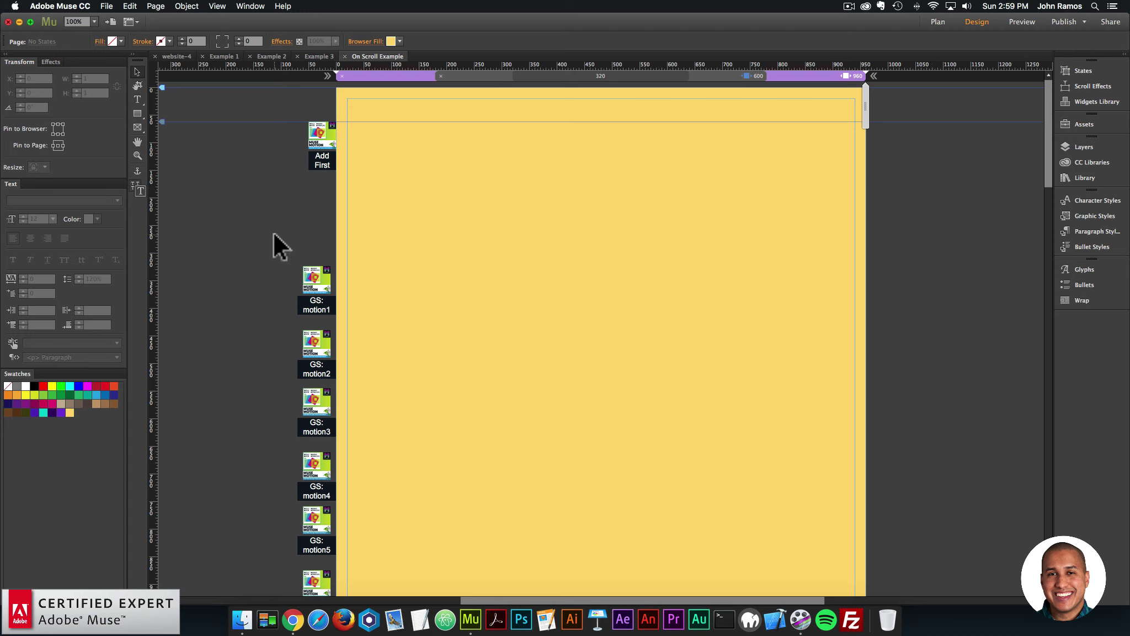
left_click(313, 152)
left_click(280, 186)
left_click(107, 6)
left_click(116, 19)
left_click(662, 358)
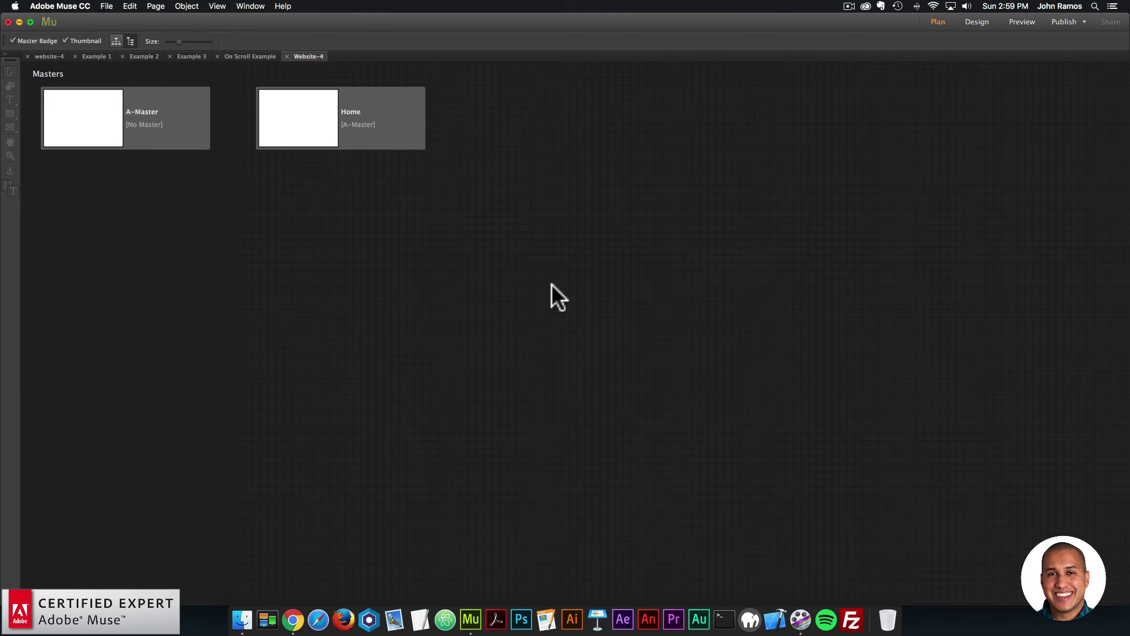
double_click(315, 126)
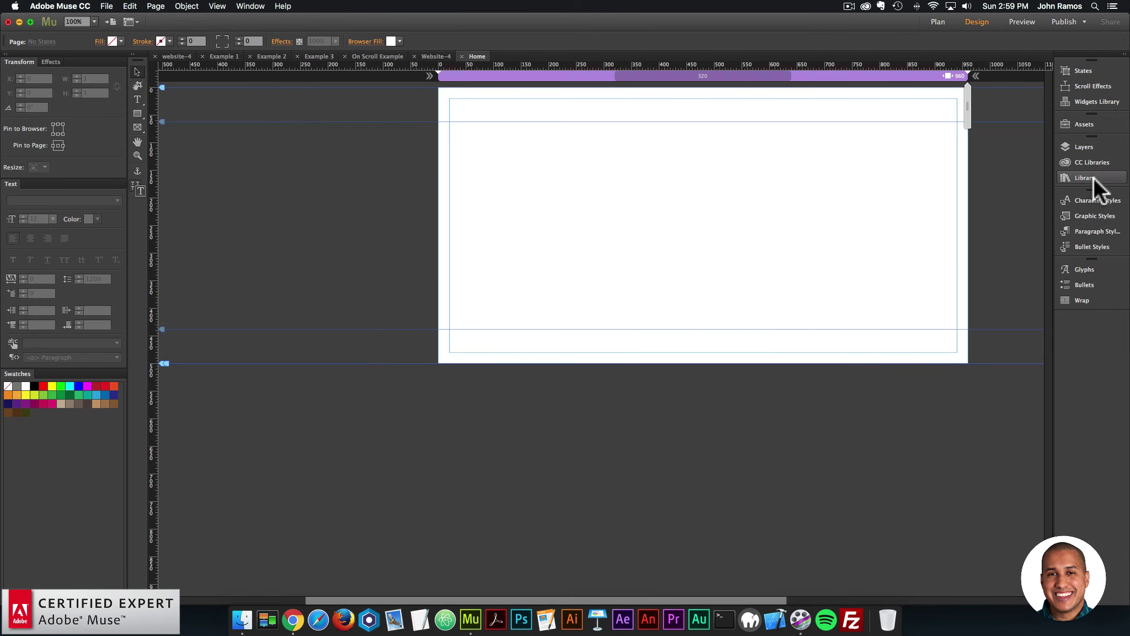
Search the widget library for "muse motion" and find the items of Muse Motion Widget 1.3.
left_click(1085, 177)
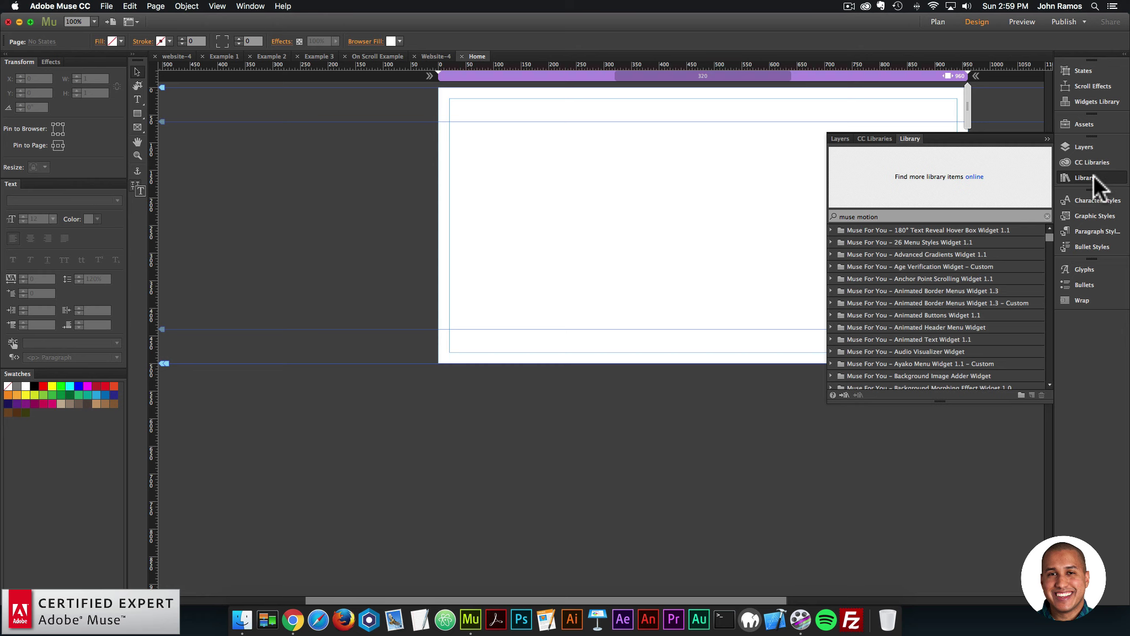
left_click(257, 6)
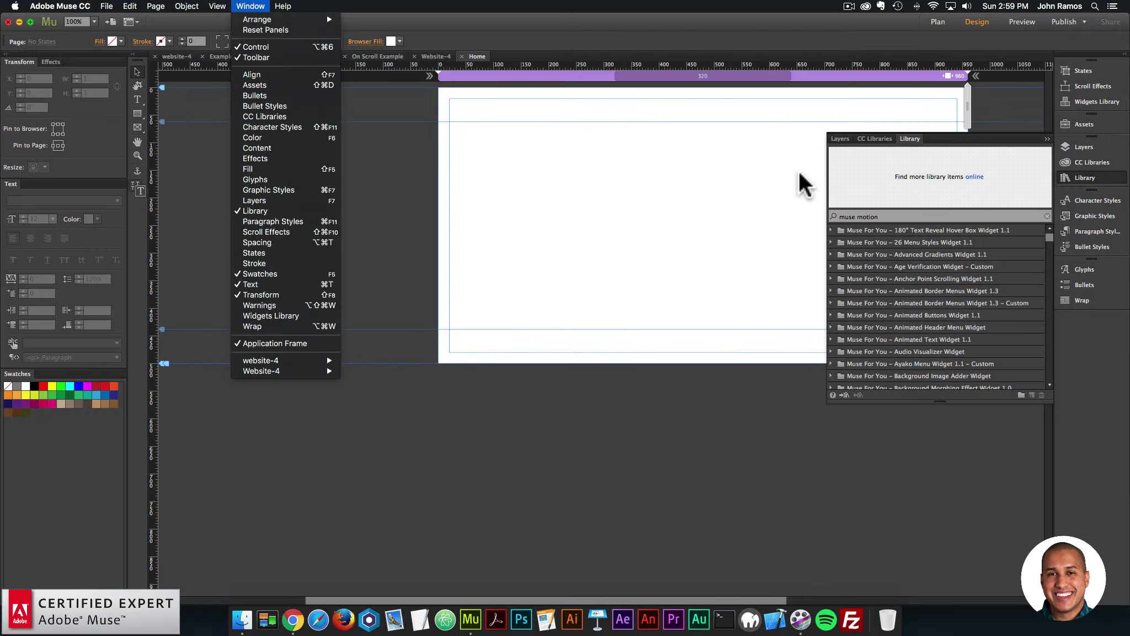
left_click(895, 215)
key("Return")
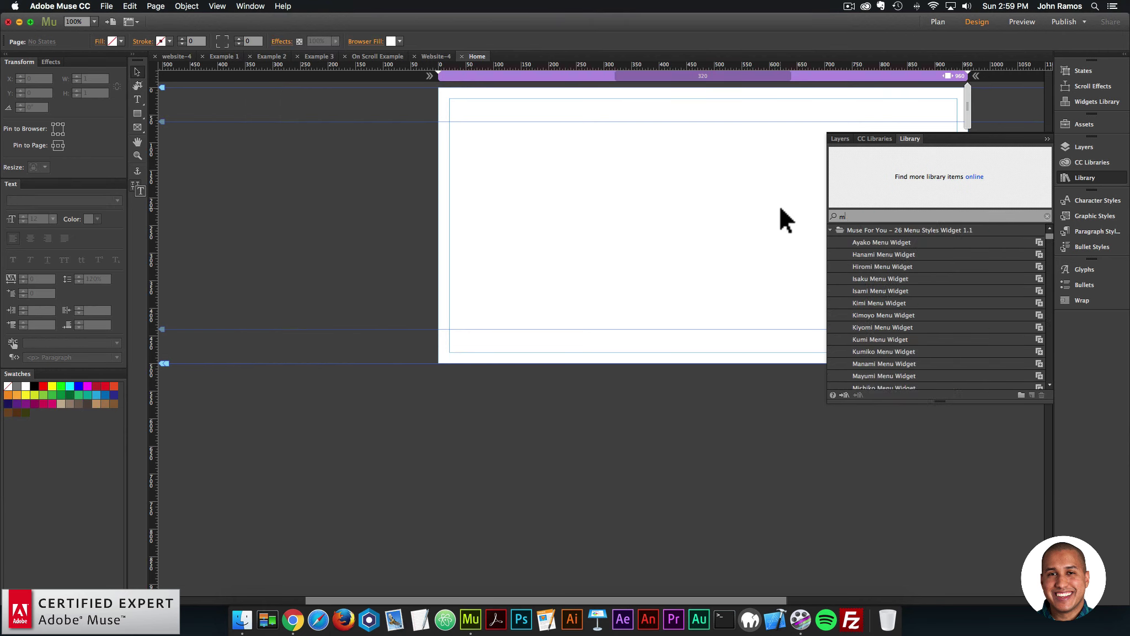
scroll(910, 248, "down", 5)
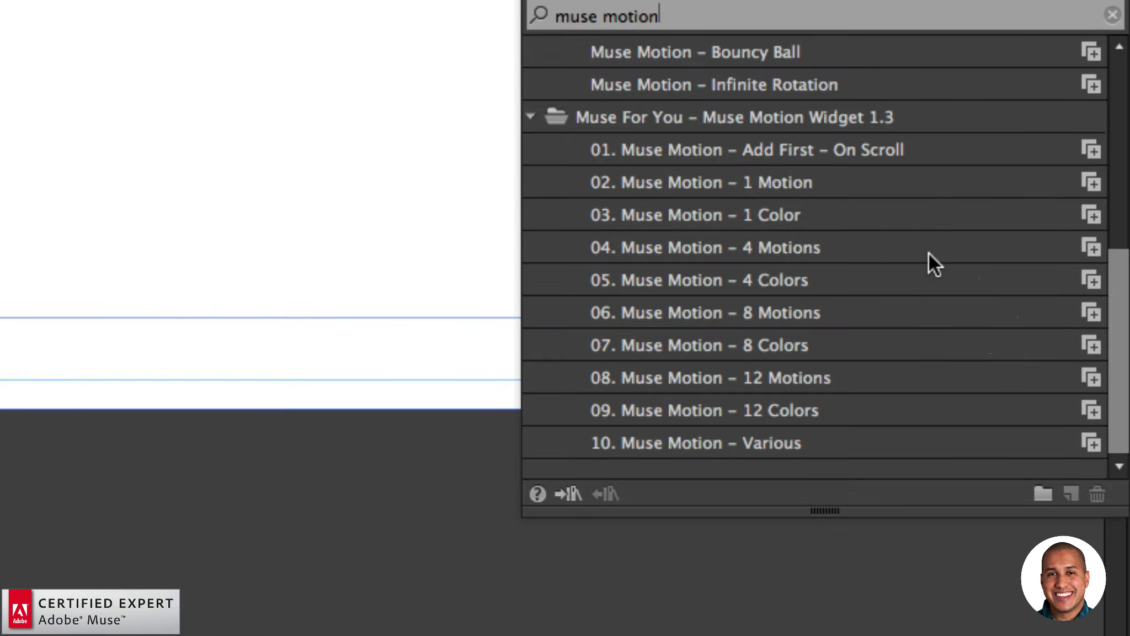
left_click(949, 268)
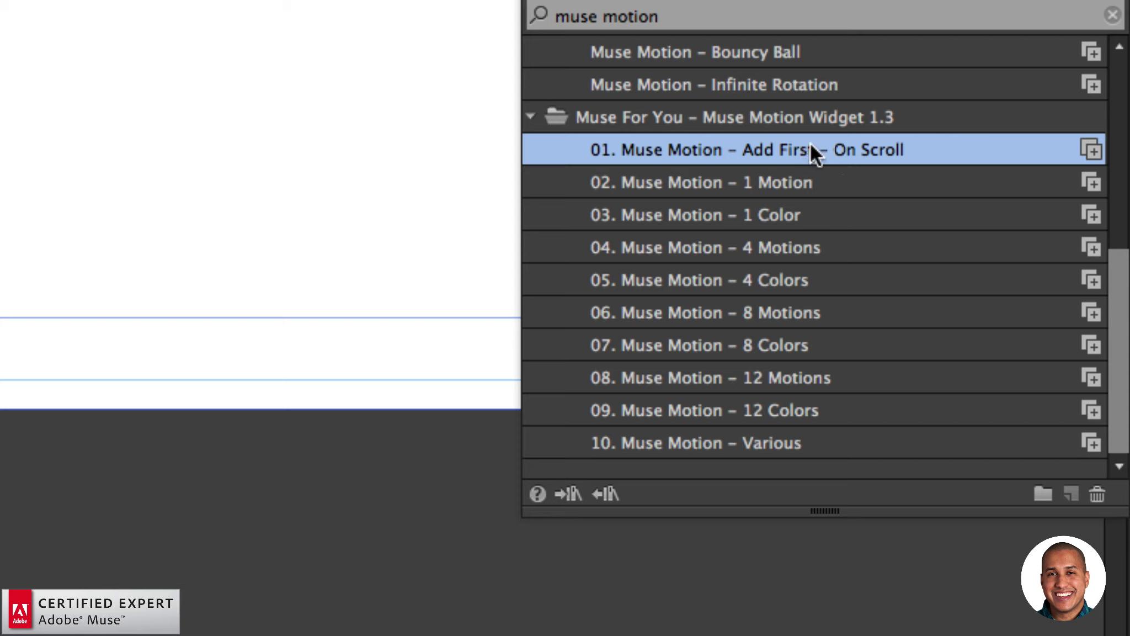
Add the "02. Muse Motion – 1 Motion" widget to the Home page and set its motion start to On Hover.
left_click(783, 182)
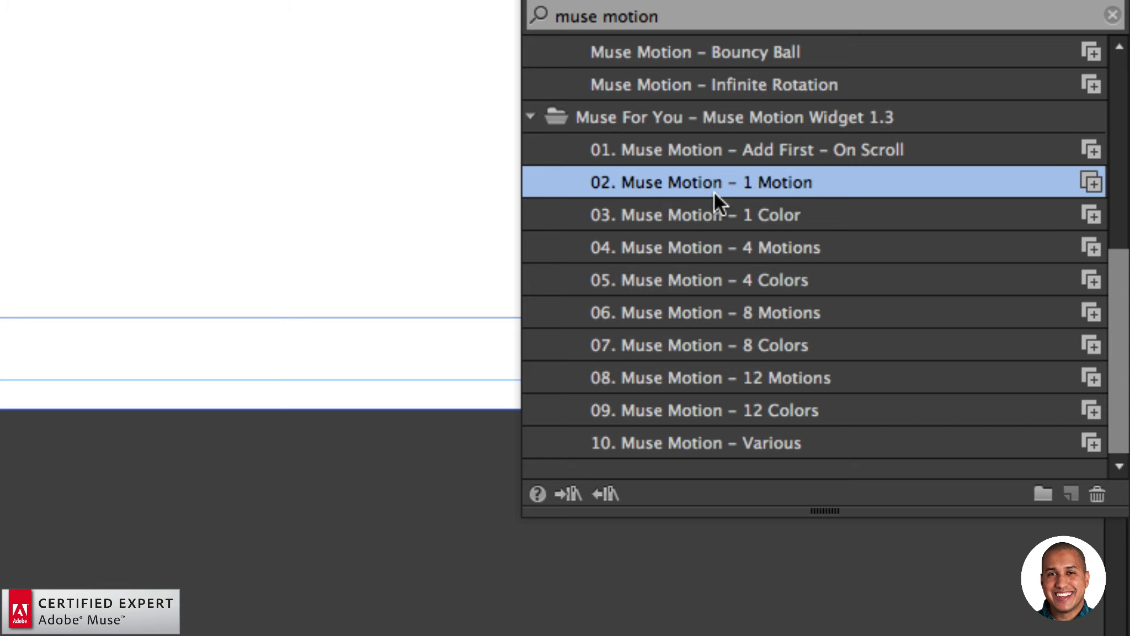
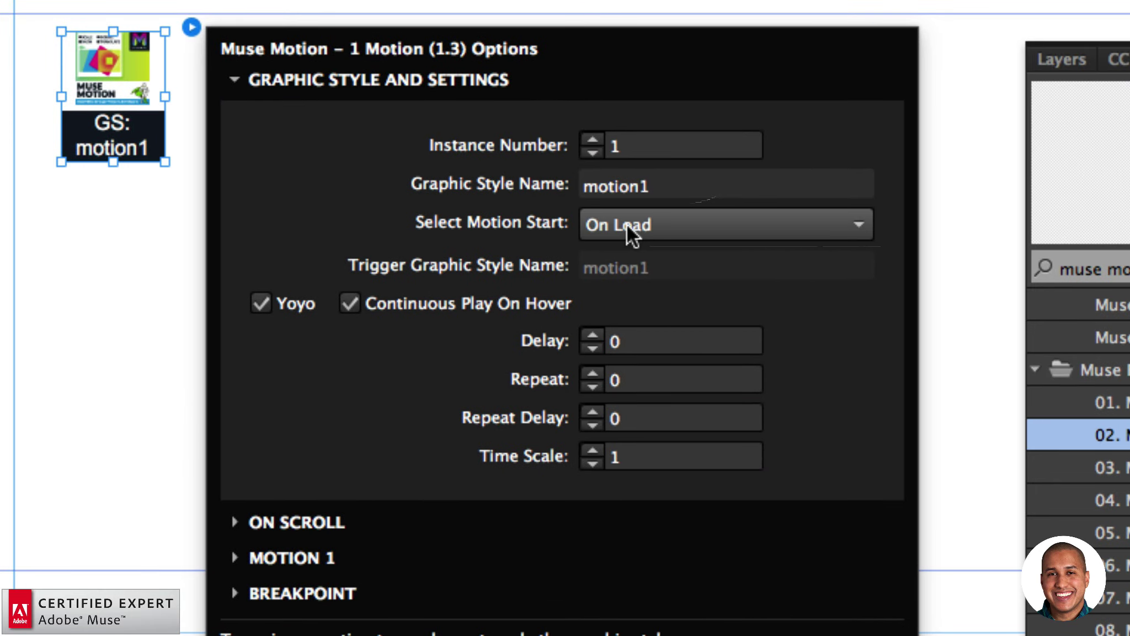
left_click(676, 201)
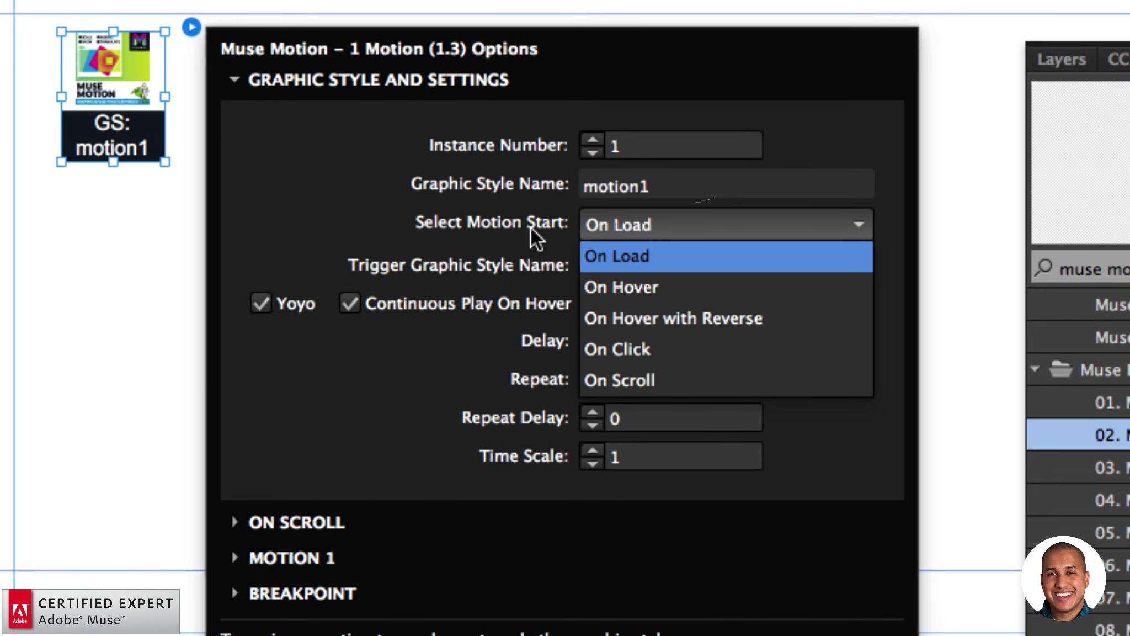
left_click(629, 287)
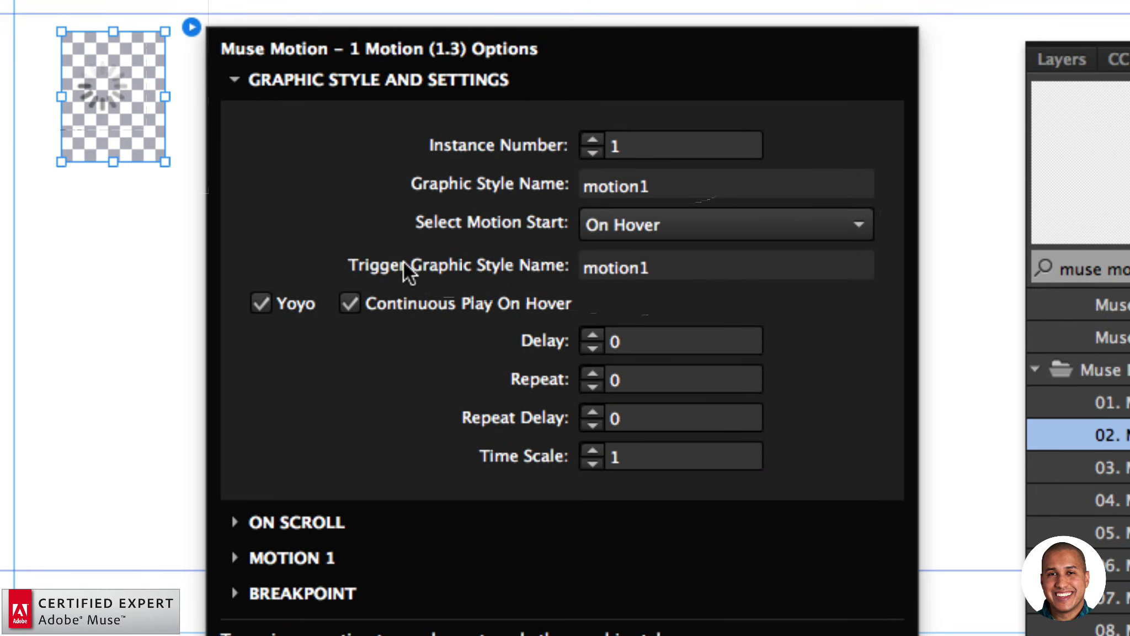
Examine the 1 Motion widget's Graphic Style Name, Trigger Graphic Style Name and Motion 1 settings.
left_click(651, 267)
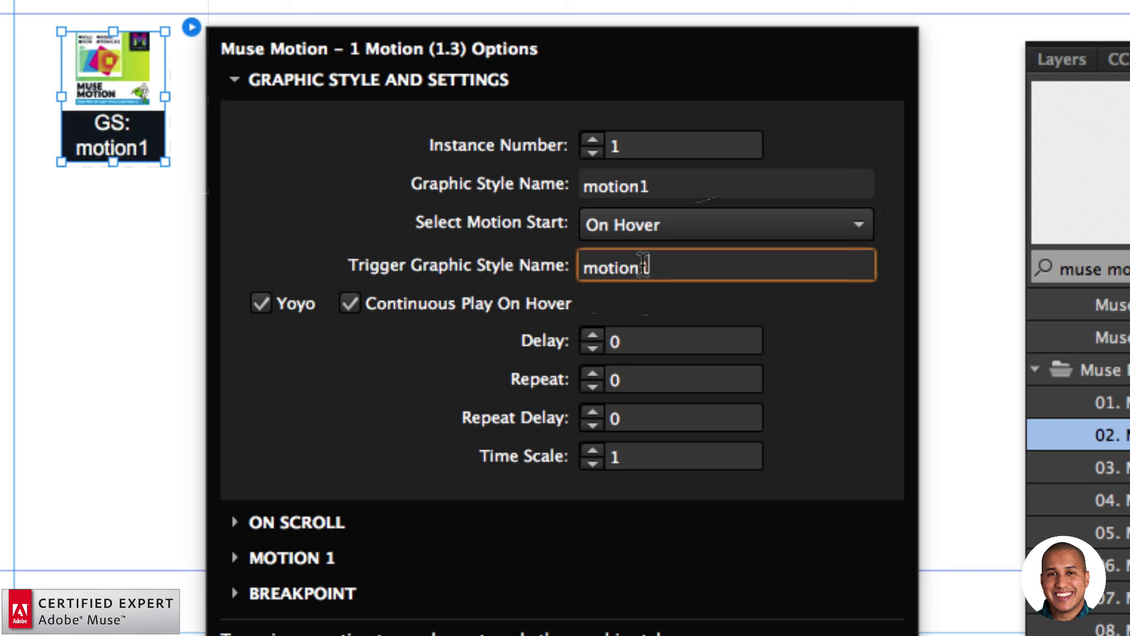
double_click(651, 267)
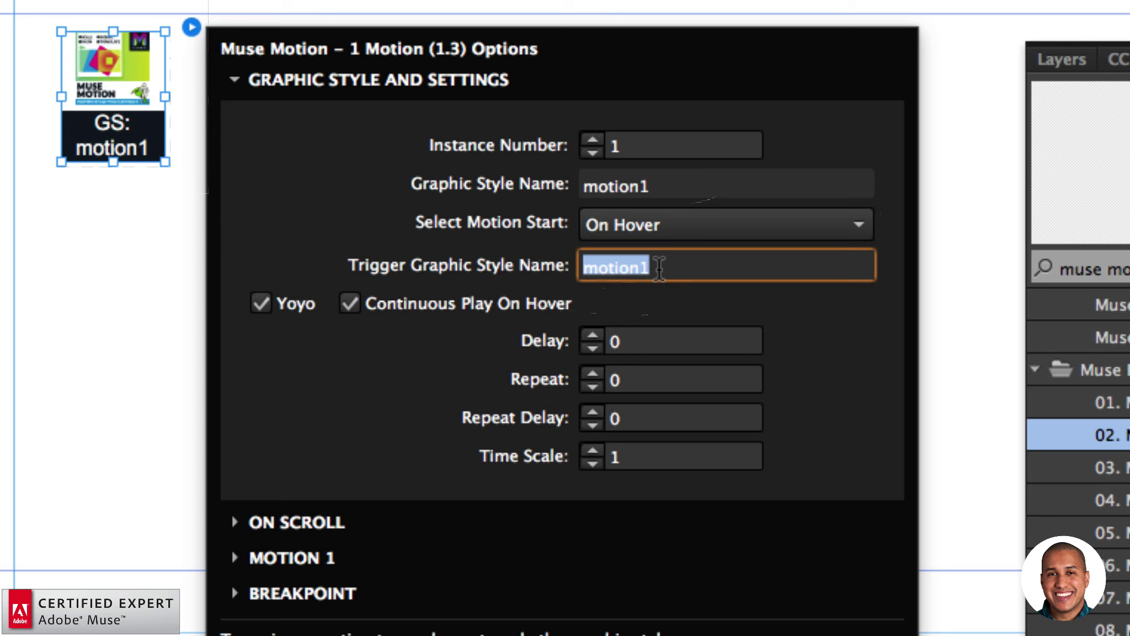
left_click(661, 179)
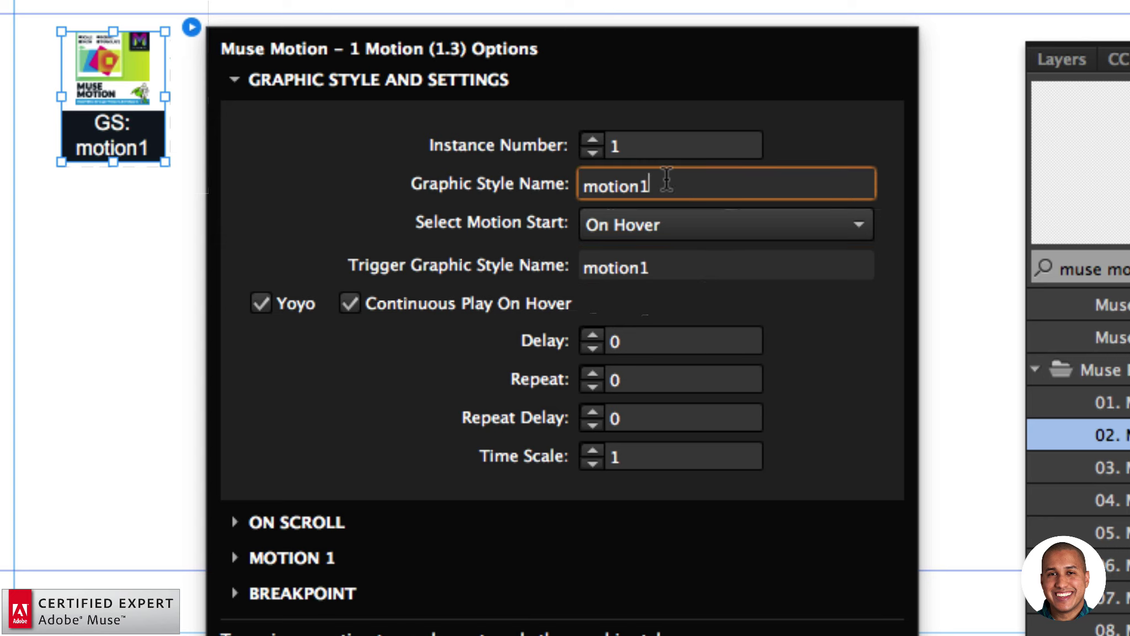
left_click(675, 263)
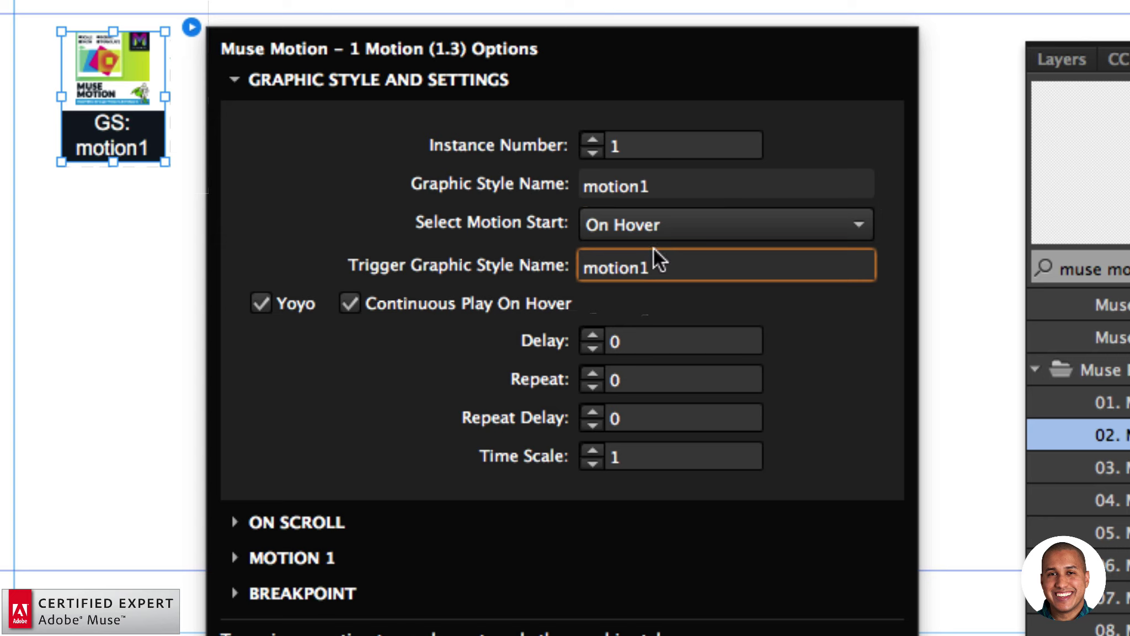
left_click(621, 188)
double_click(619, 188)
left_click(671, 262)
left_click(659, 191)
left_click(669, 266)
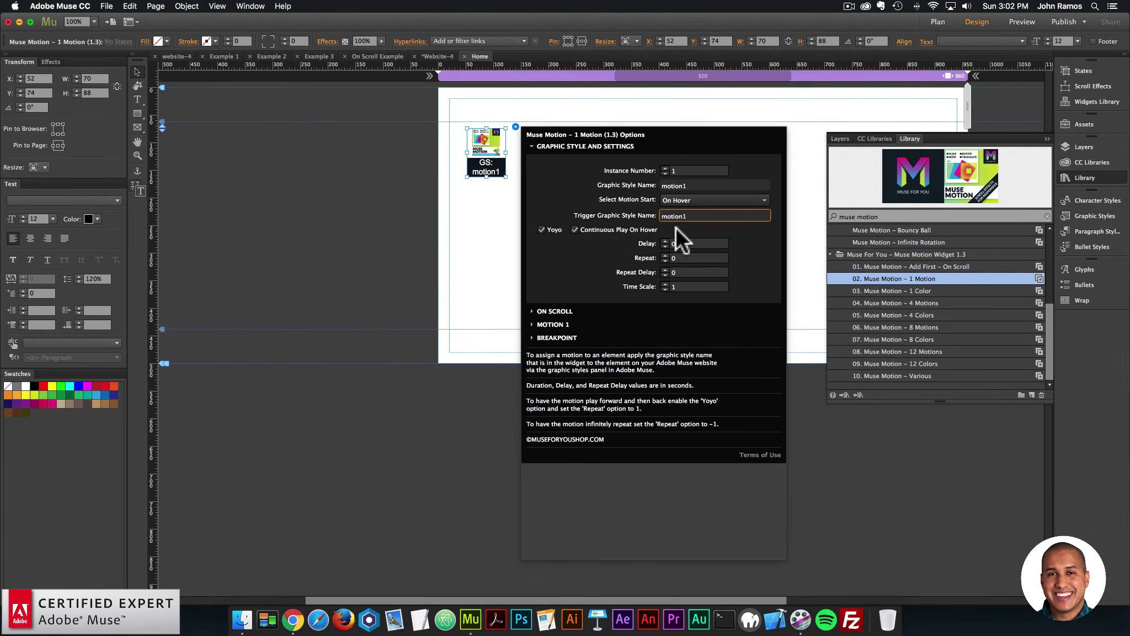
left_click(565, 324)
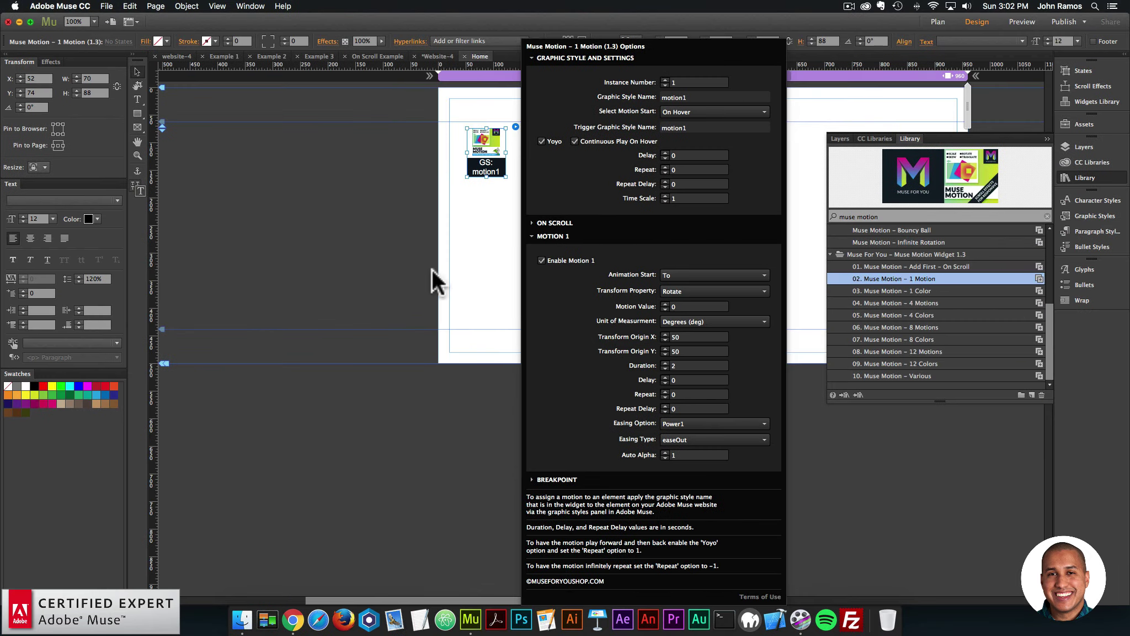
left_click(414, 303)
Place the "10. Muse Motion – Various" widget on the Home page to examine its motion sections, and remove it again.
left_click(874, 375)
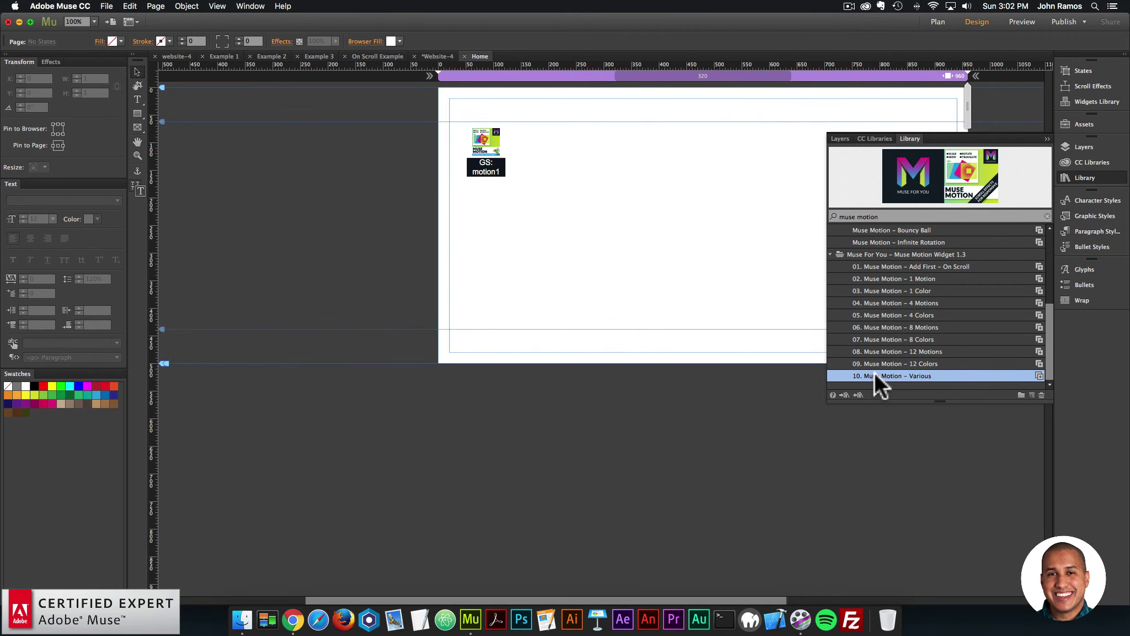
left_click_drag(874, 375, 627, 177)
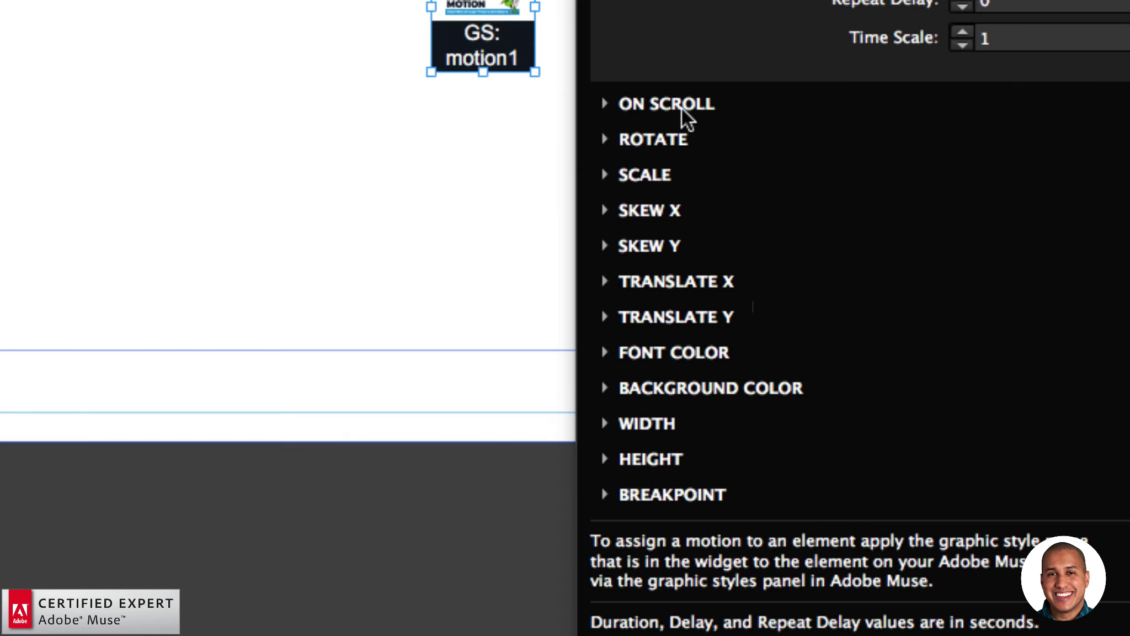
left_click(675, 138)
left_click(666, 65)
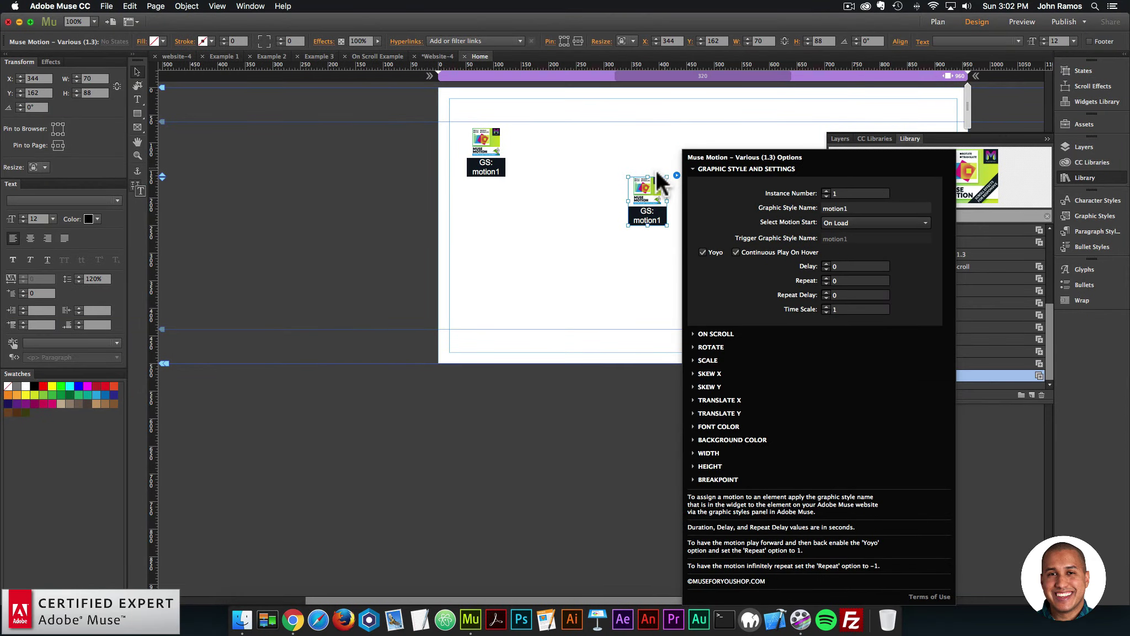
left_click(646, 197)
key("Delete")
Reopen the 1 Motion widget's Motion 1 settings and examine the Transform Property, Motion Value and Unit of Measurement options.
left_click(488, 140)
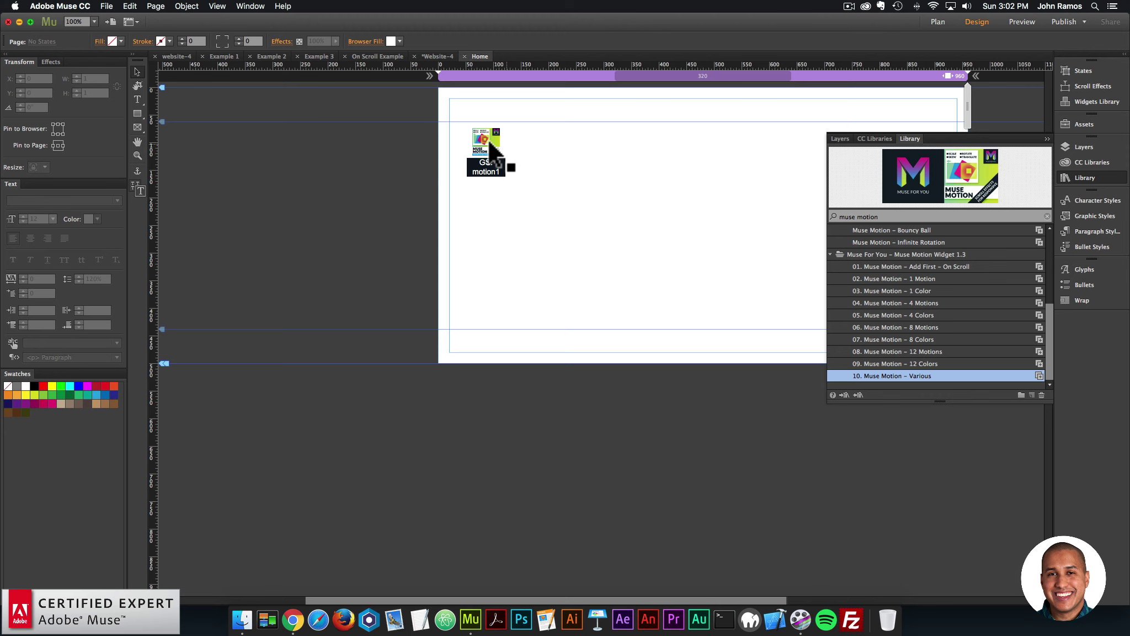
left_click(514, 126)
left_click(566, 316)
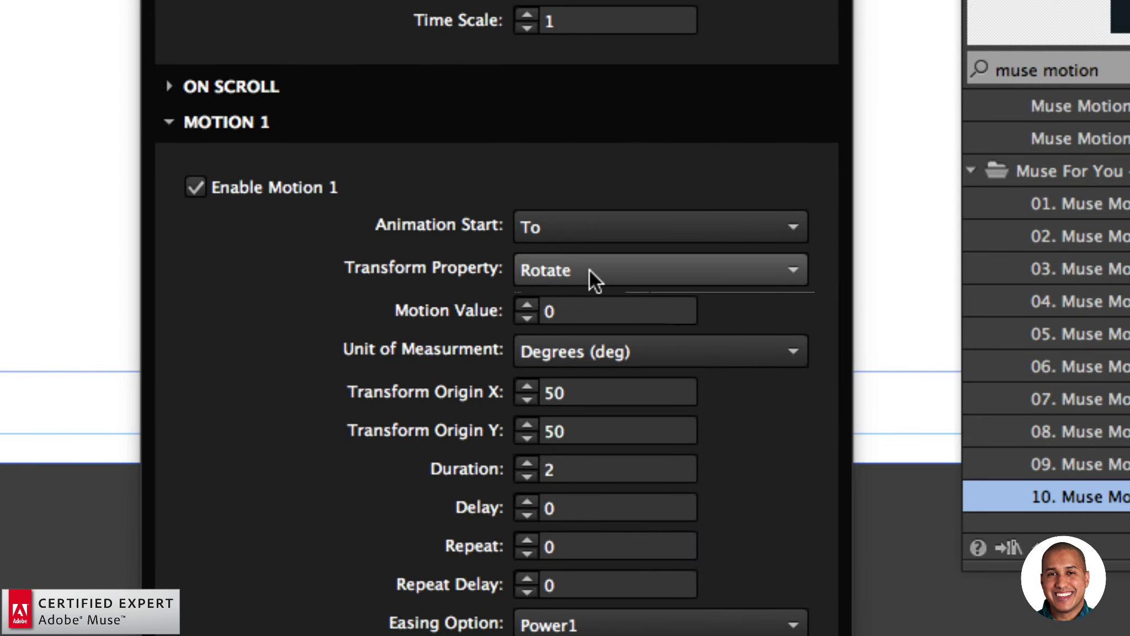
left_click(590, 270)
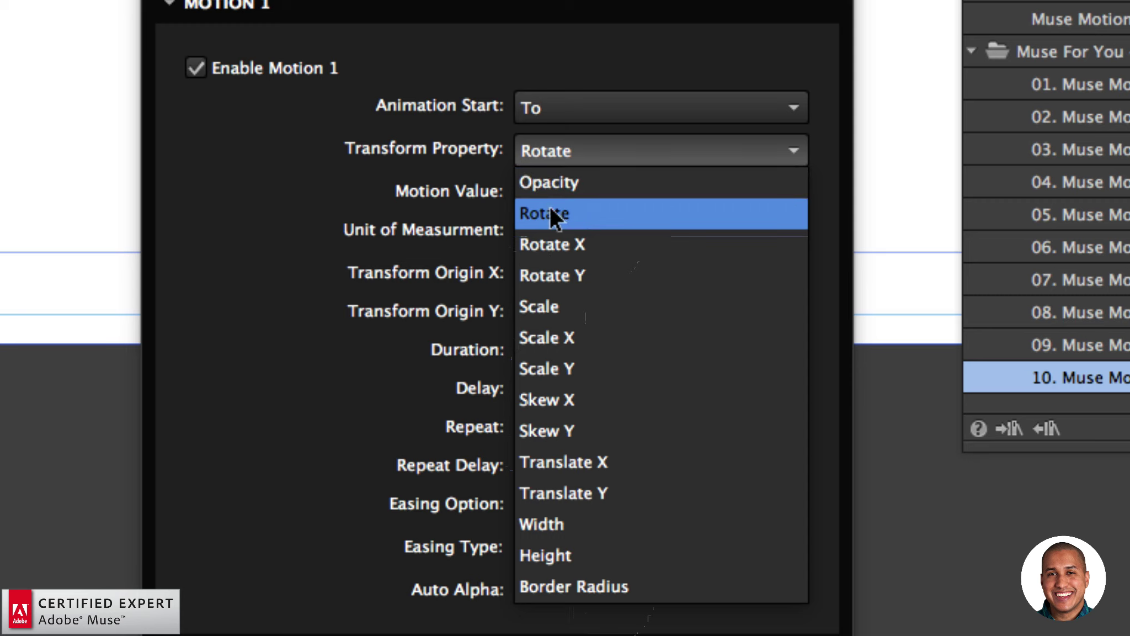
left_click(438, 162)
left_click(584, 187)
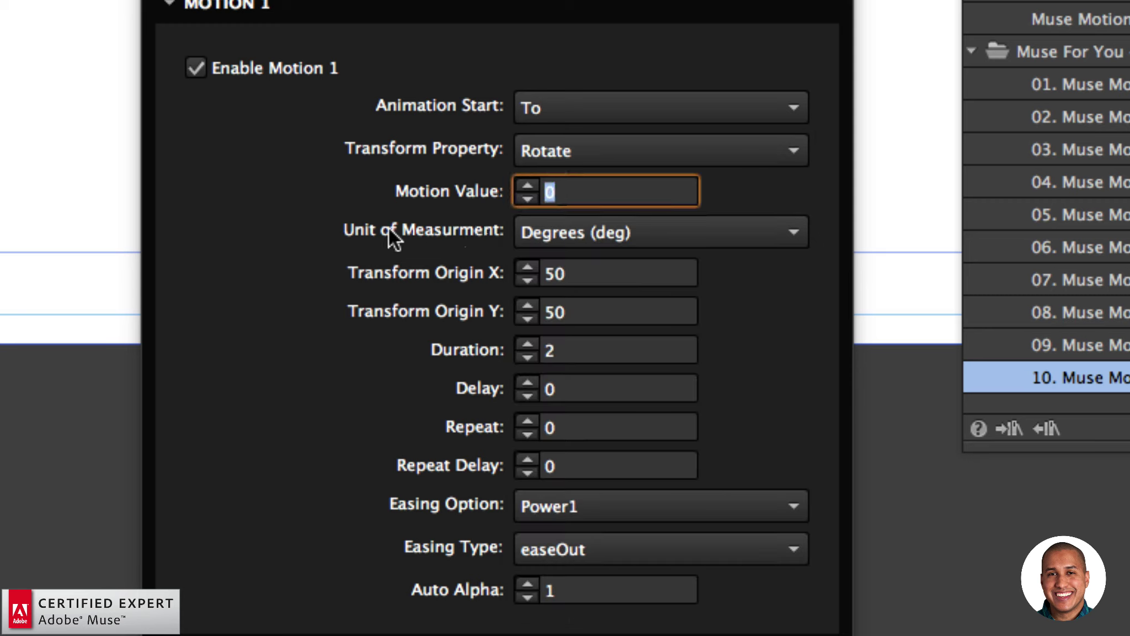
left_click(587, 233)
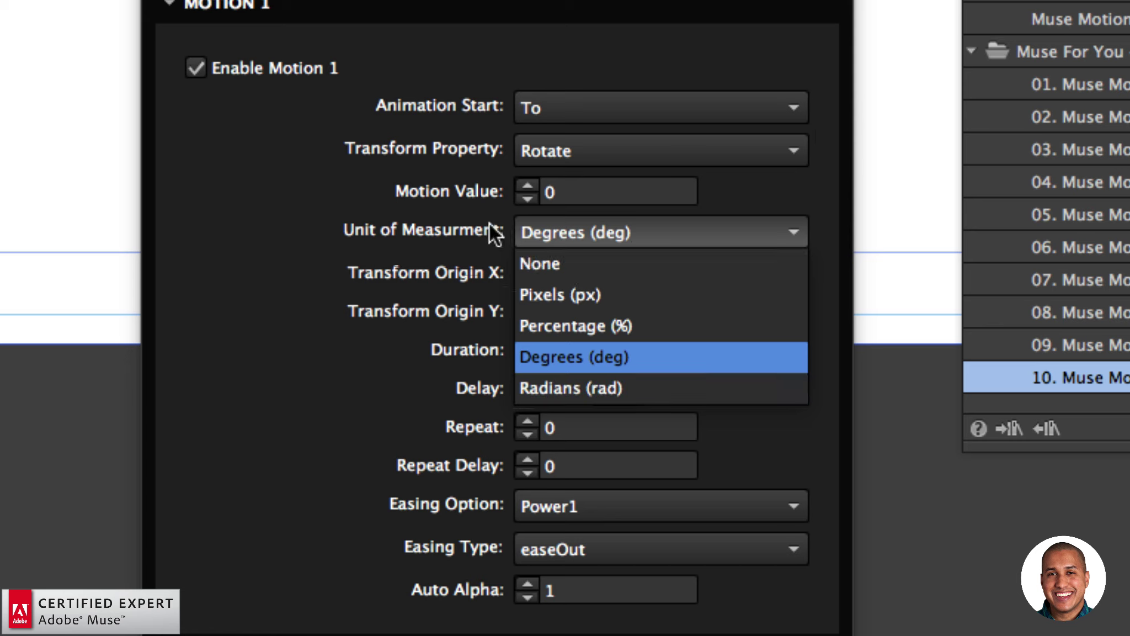
left_click(494, 159)
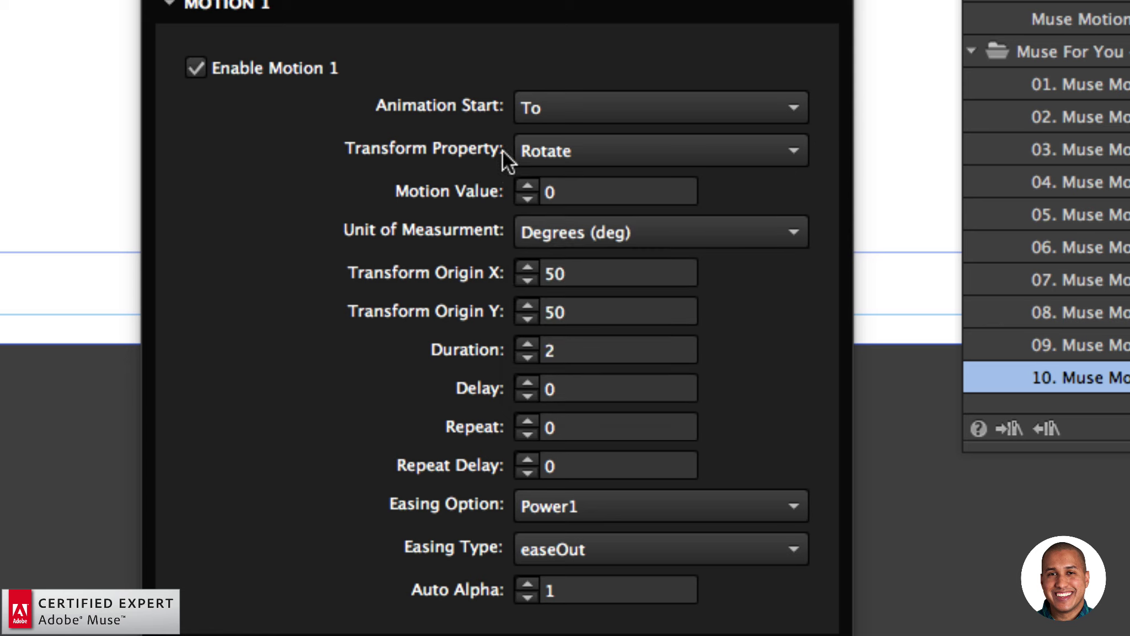
left_click(559, 148)
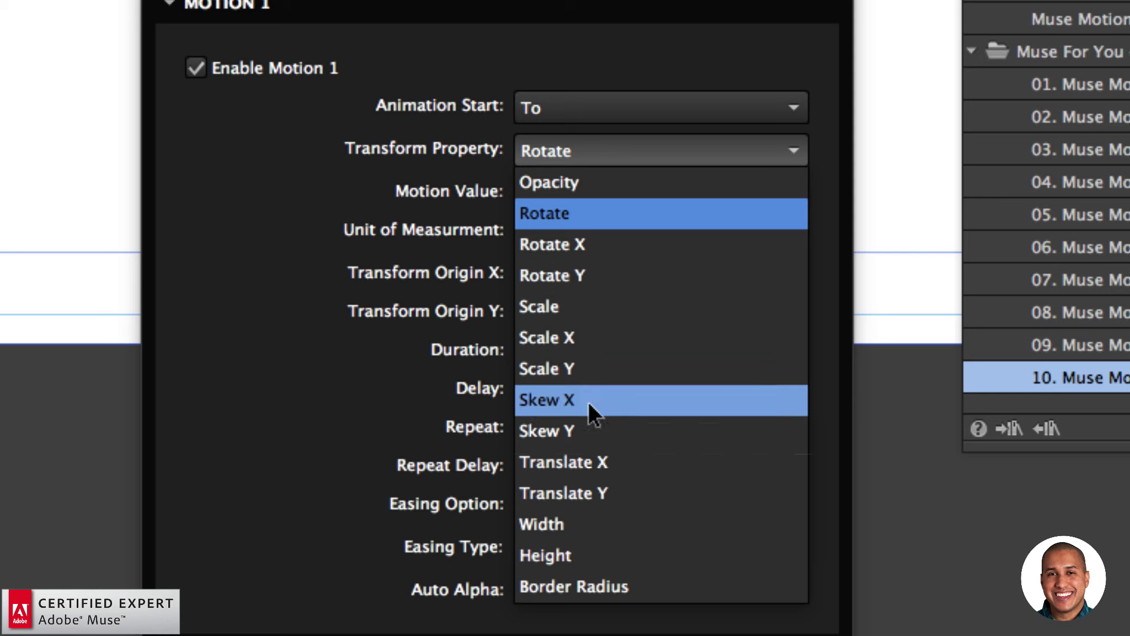
left_click(460, 196)
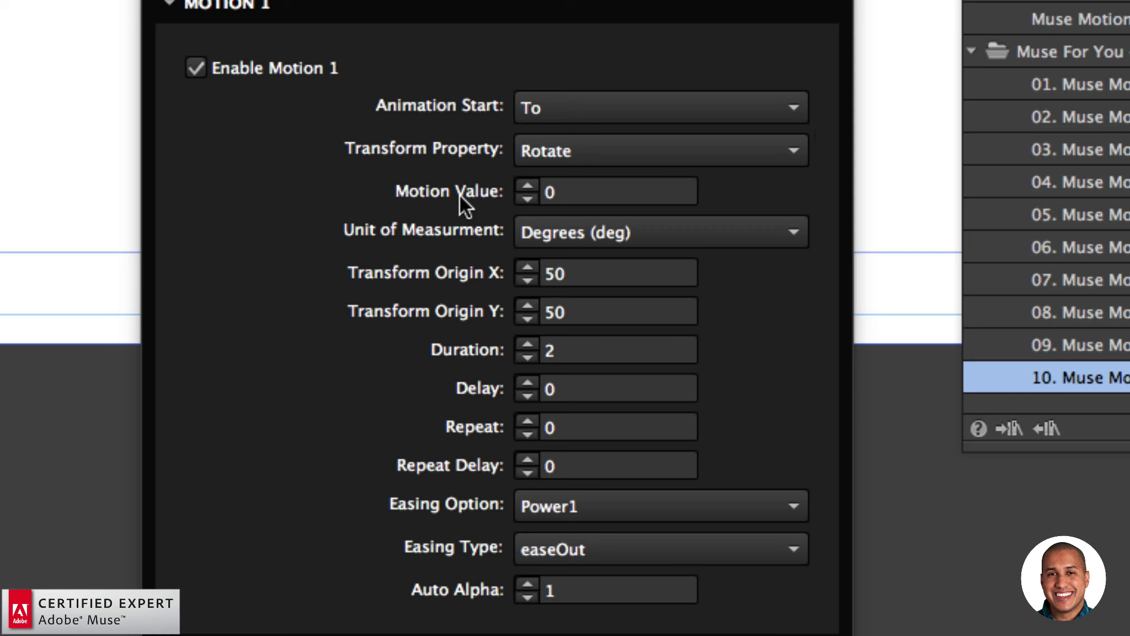
left_click(601, 149)
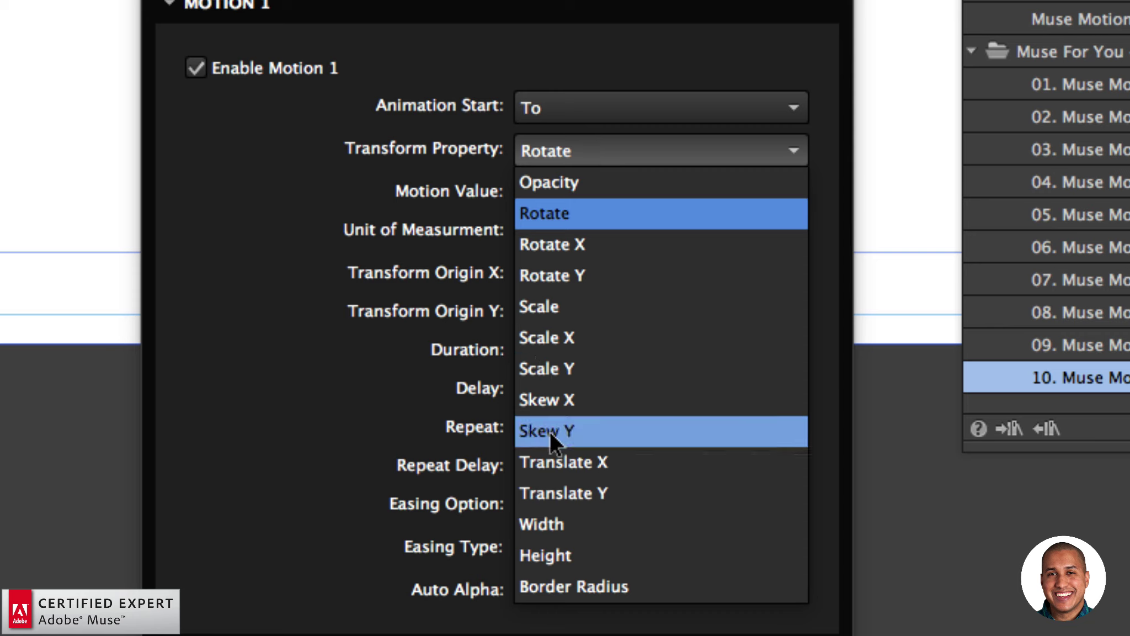
left_click(429, 255)
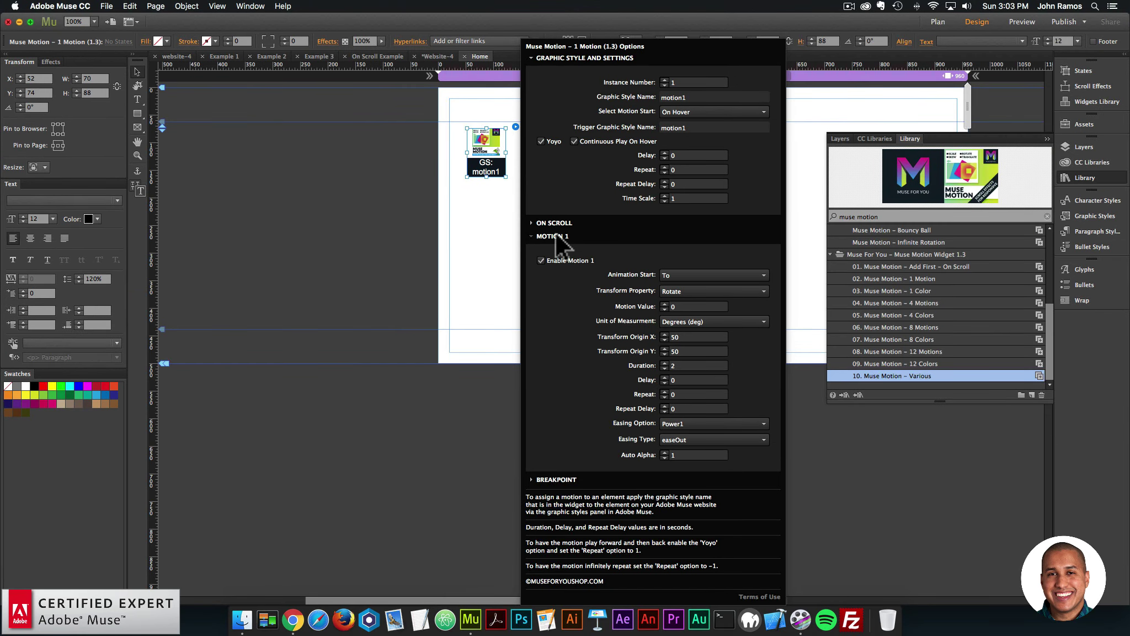
Expand the 1 Motion widget's On Scroll settings and toggle its Play Once option.
left_click(555, 236)
left_click(564, 307)
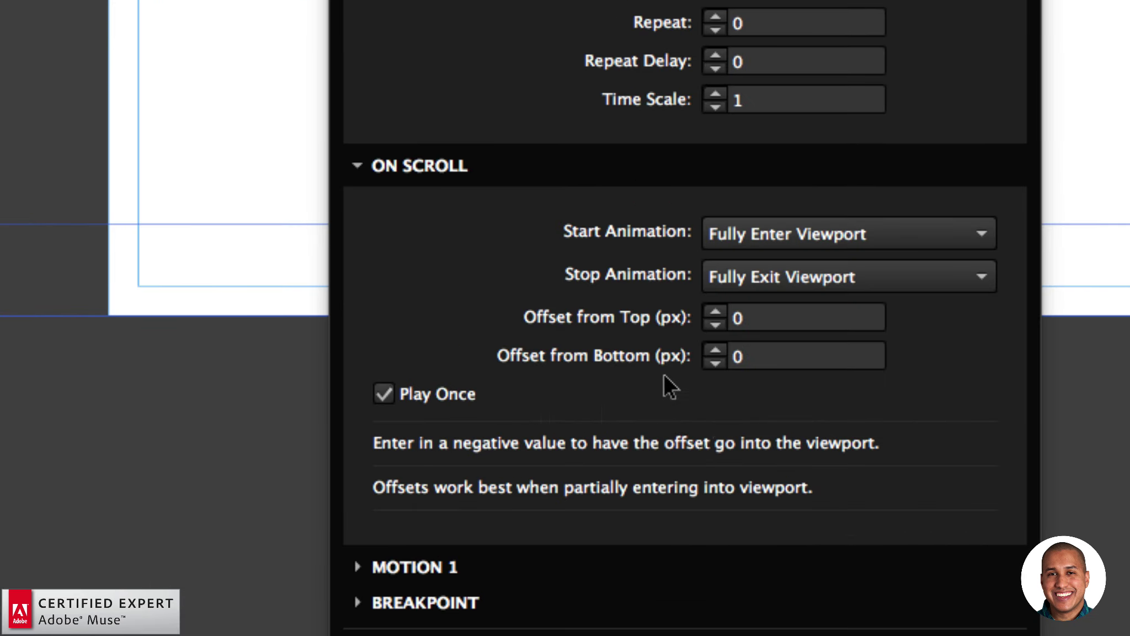
left_click(385, 394)
left_click(384, 394)
left_click(384, 395)
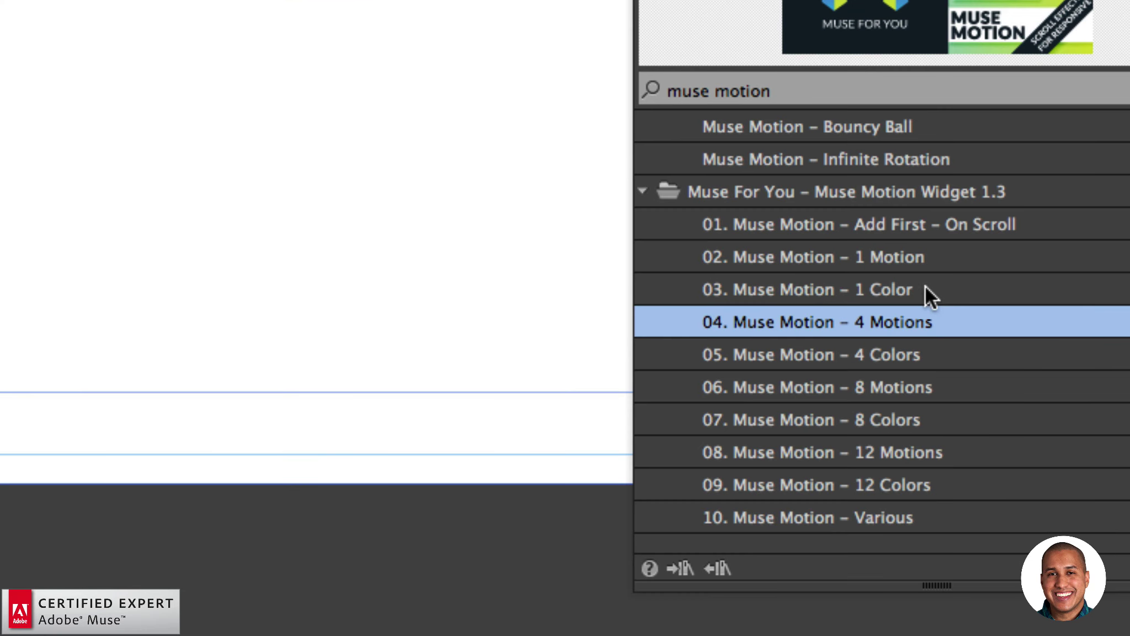
Place the "03. Muse Motion – 1 Color" widget on the Home page to examine its Color 1 settings, and remove it again.
left_click(929, 290)
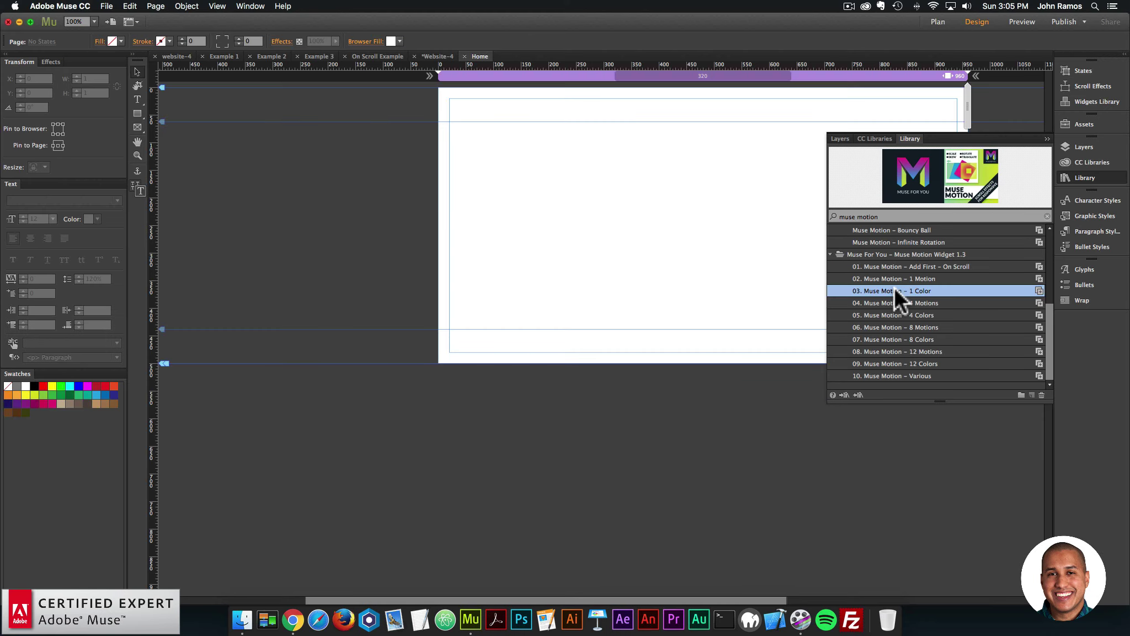
left_click_drag(894, 290, 513, 141)
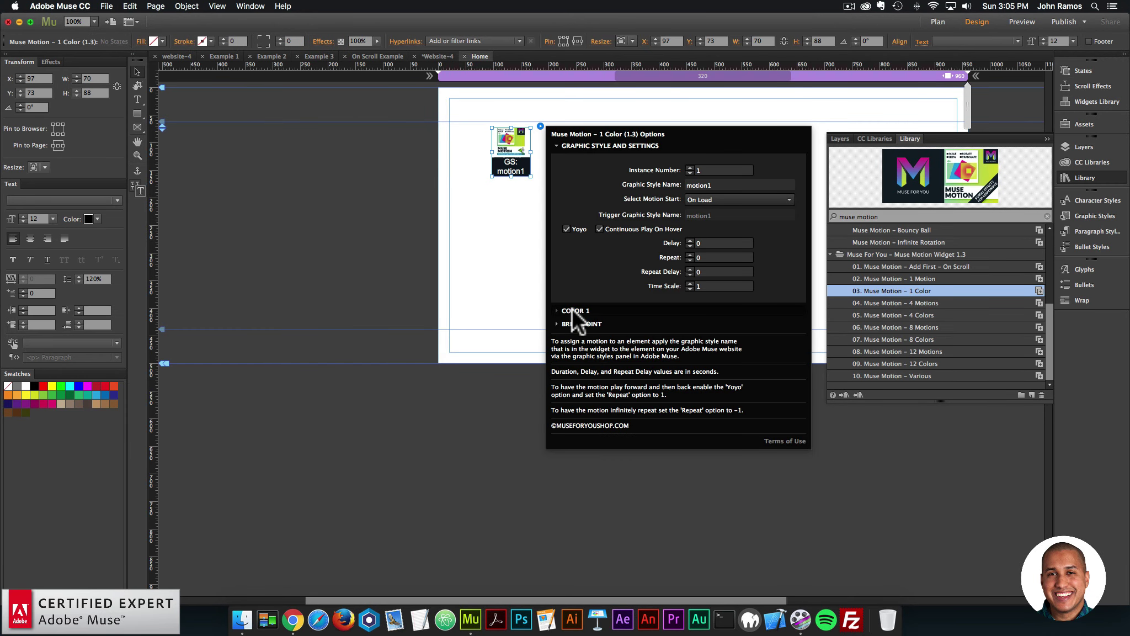
left_click(572, 310)
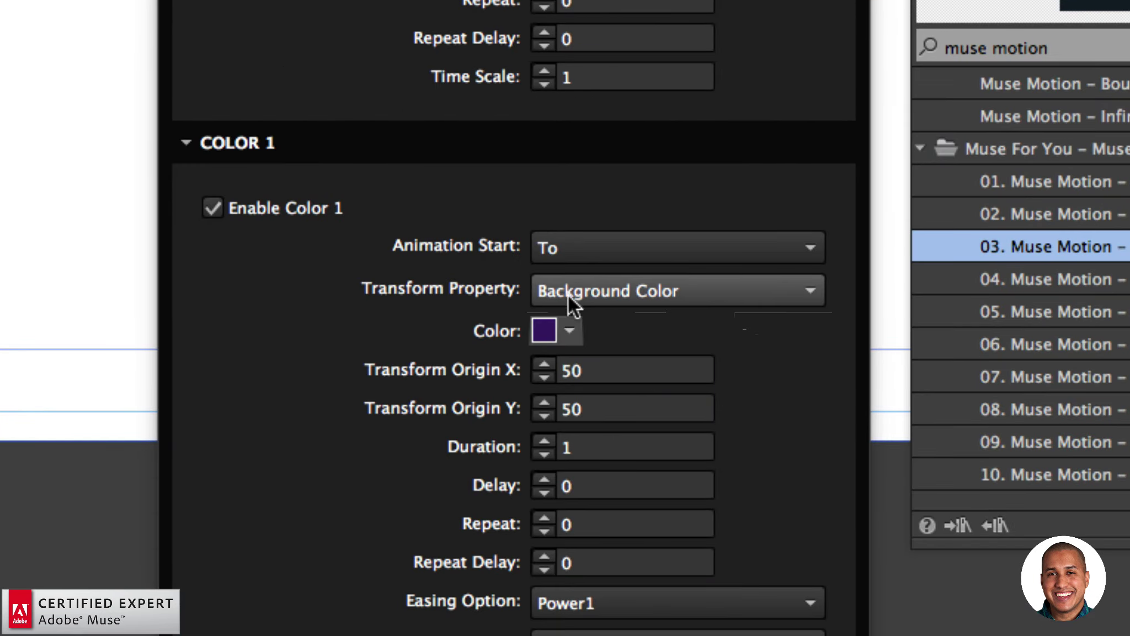
left_click(628, 292)
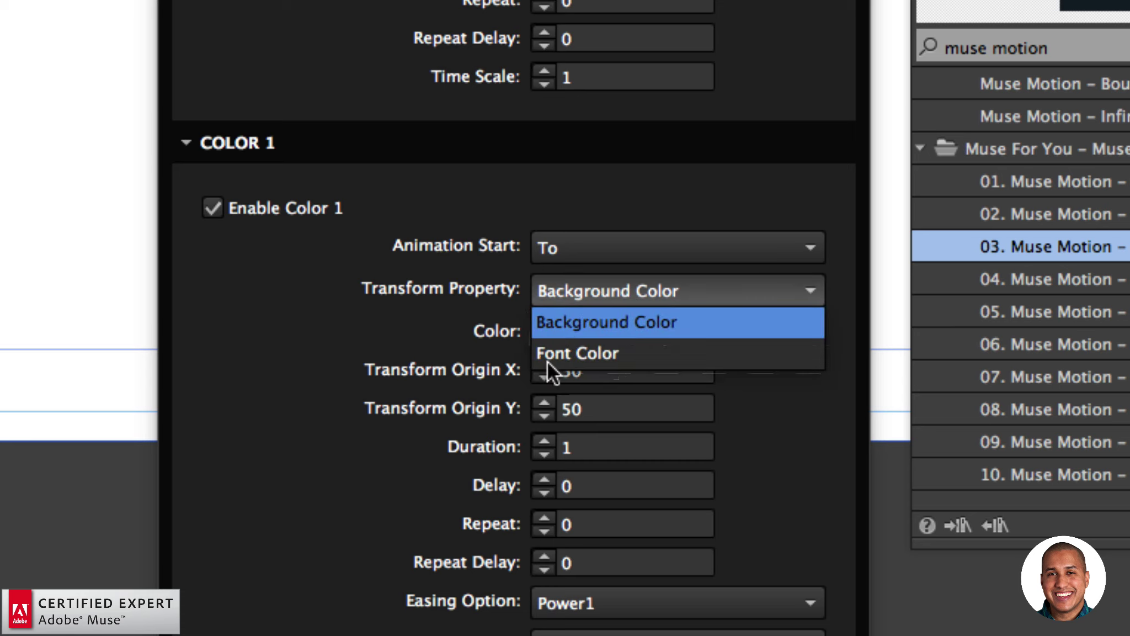
left_click(552, 326)
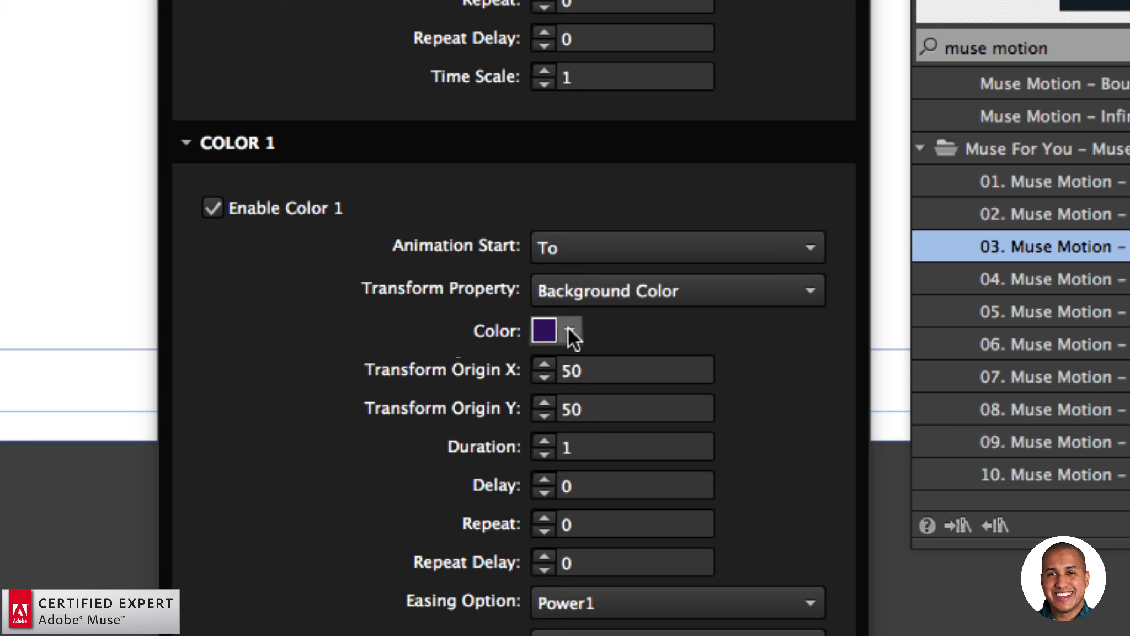
left_click(569, 329)
left_click(469, 333)
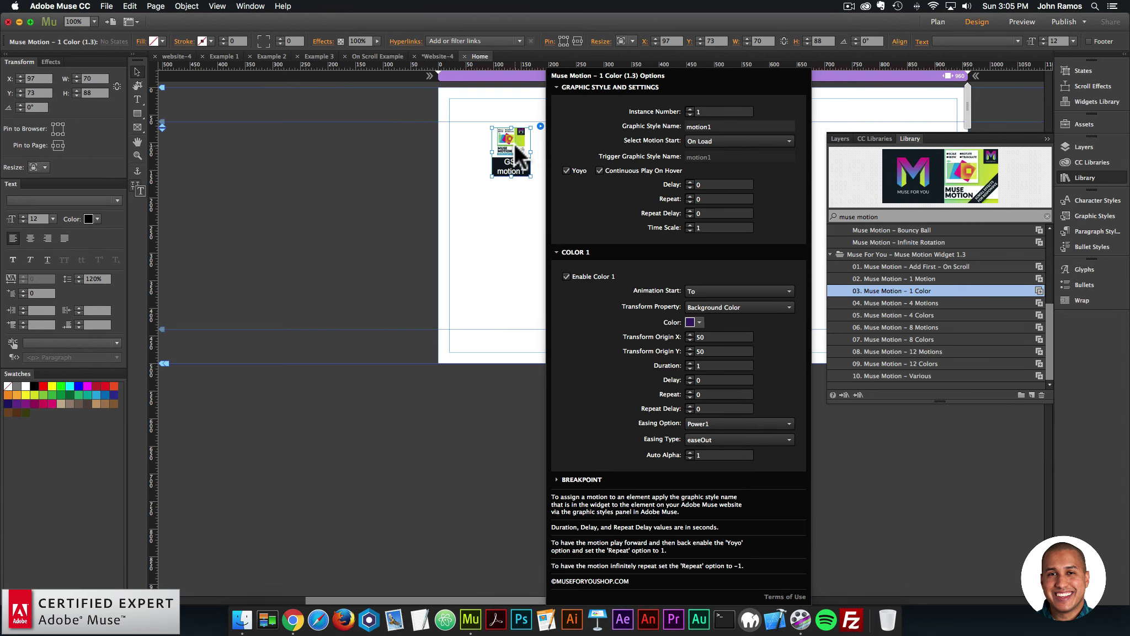
left_click(518, 157)
key("Delete")
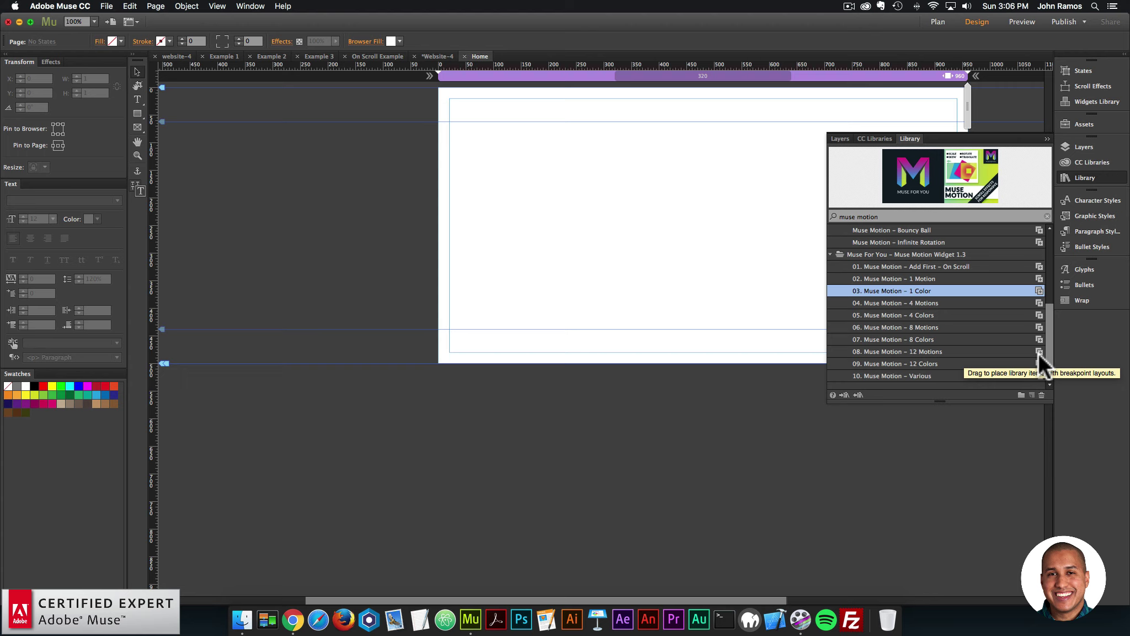
Draw a rectangle about 590 × 188 px in the upper part of the Home page and fill it with the R=83 purple library color.
left_click(915, 300)
left_click(1115, 179)
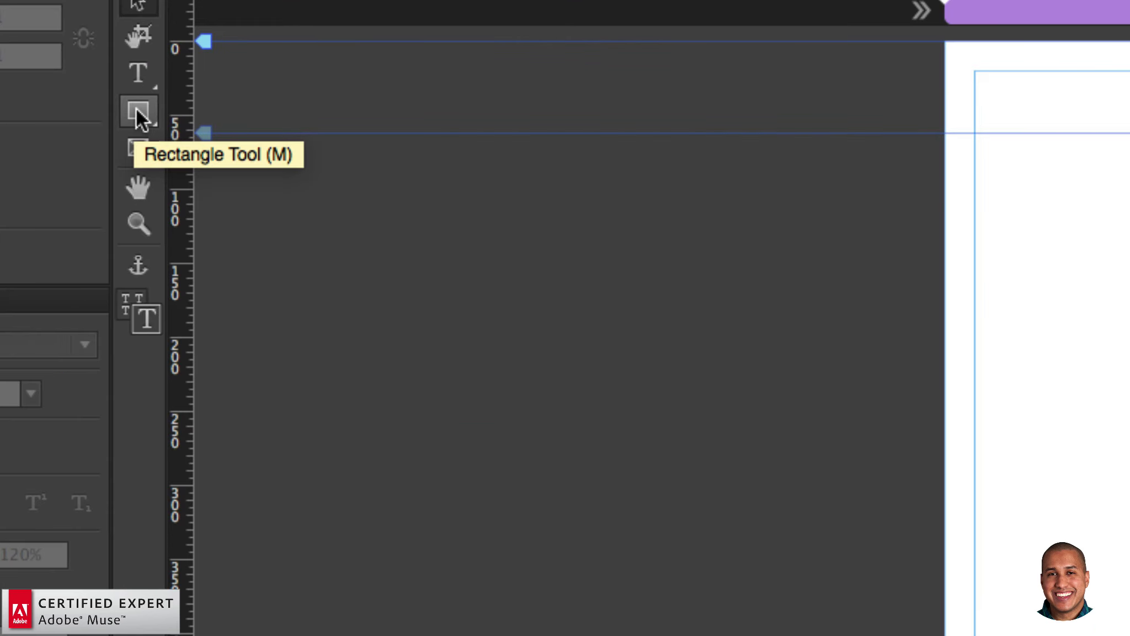
left_click(135, 109)
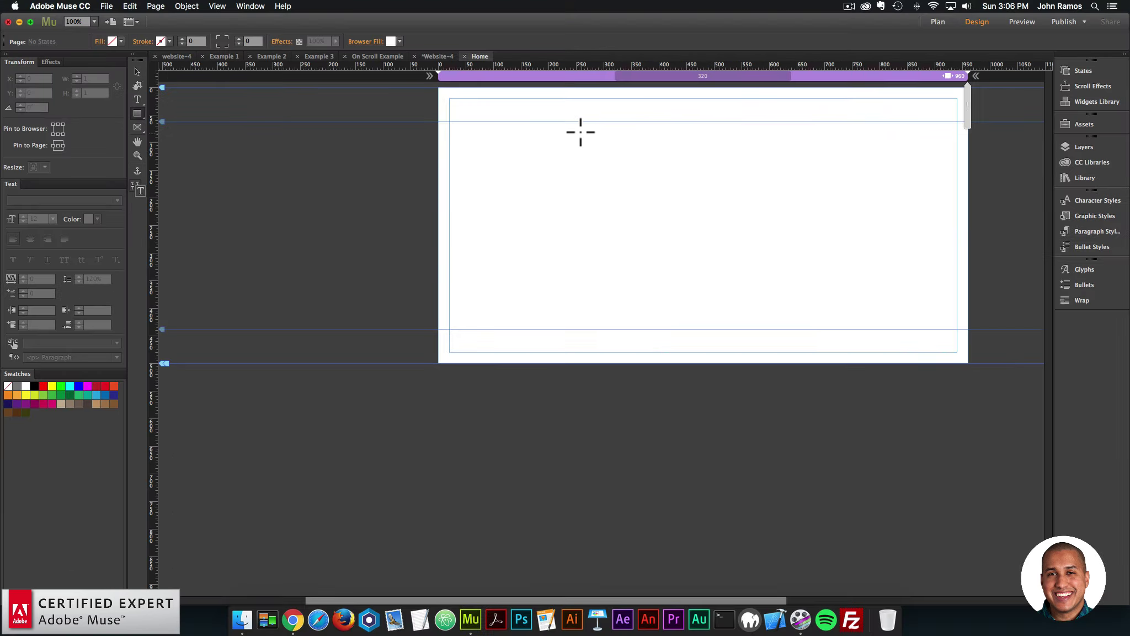
mouse_move(557, 121)
left_mouse_down()
mouse_move(703, 184)
mouse_move(883, 226)
left_mouse_up()
left_click(1088, 162)
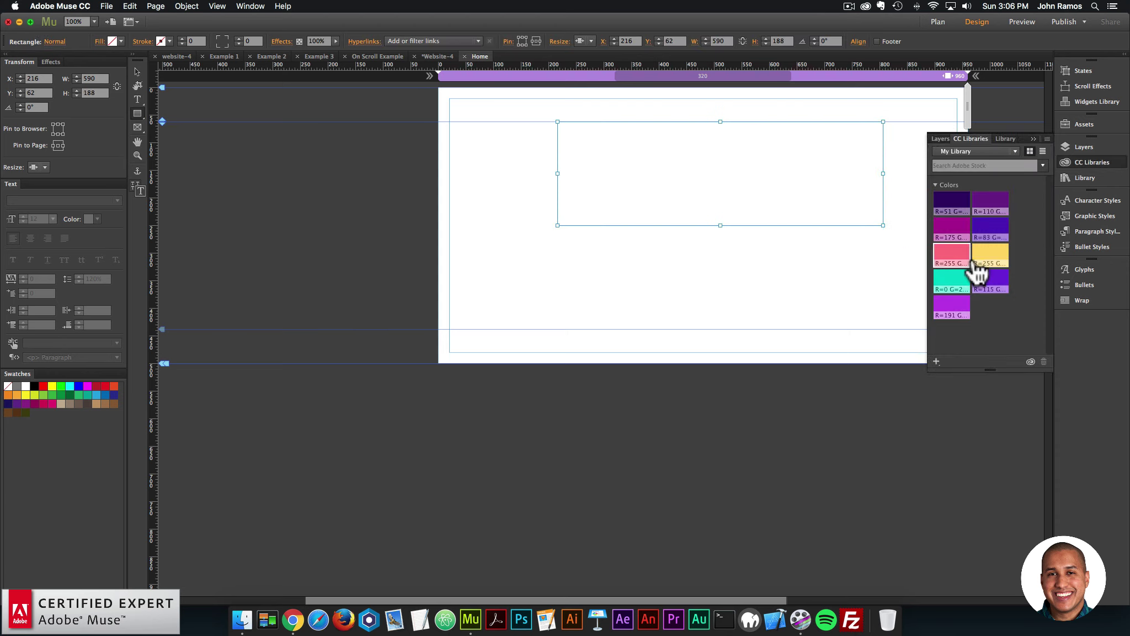
left_click(989, 229)
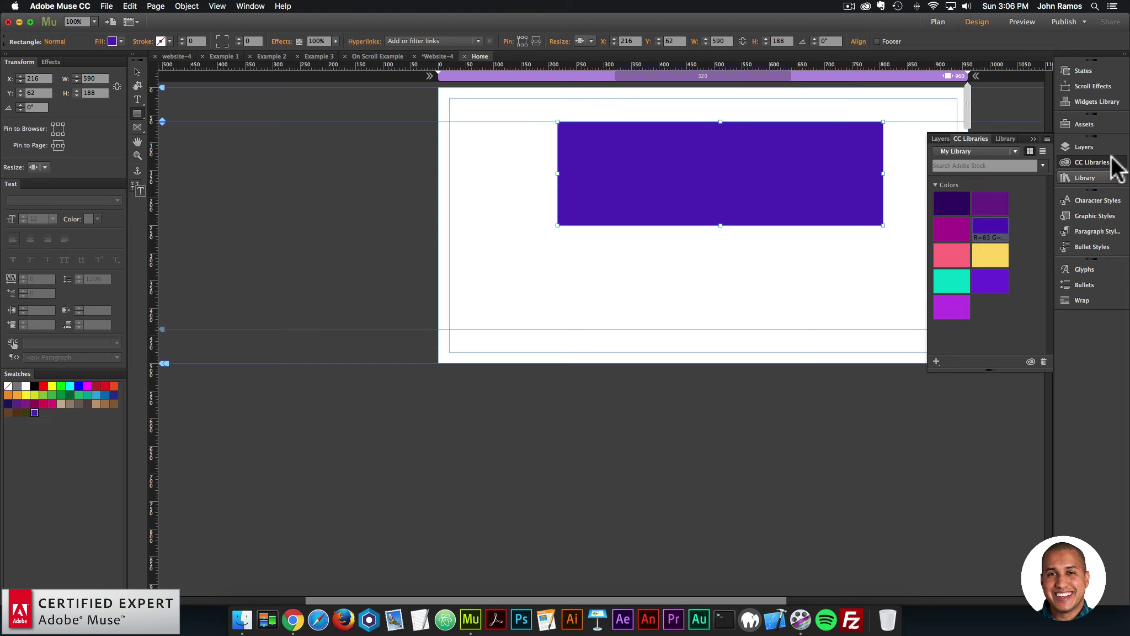
left_click(1084, 162)
Move the purple rectangle to X 185, centering it horizontally on the page.
left_click(136, 71)
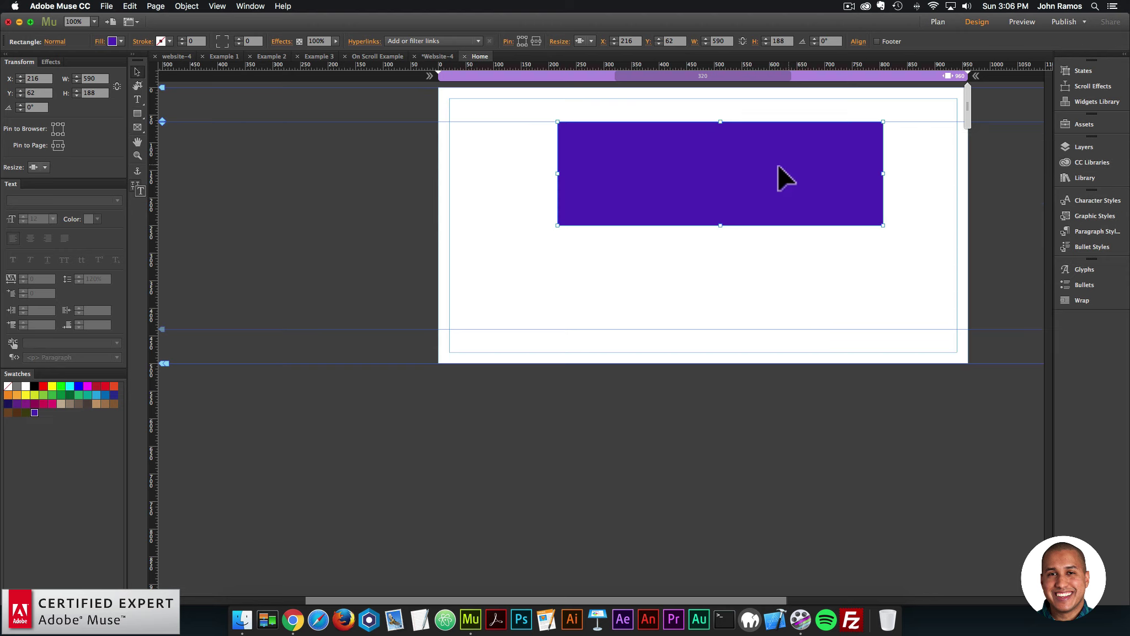
left_click_drag(778, 164, 770, 163)
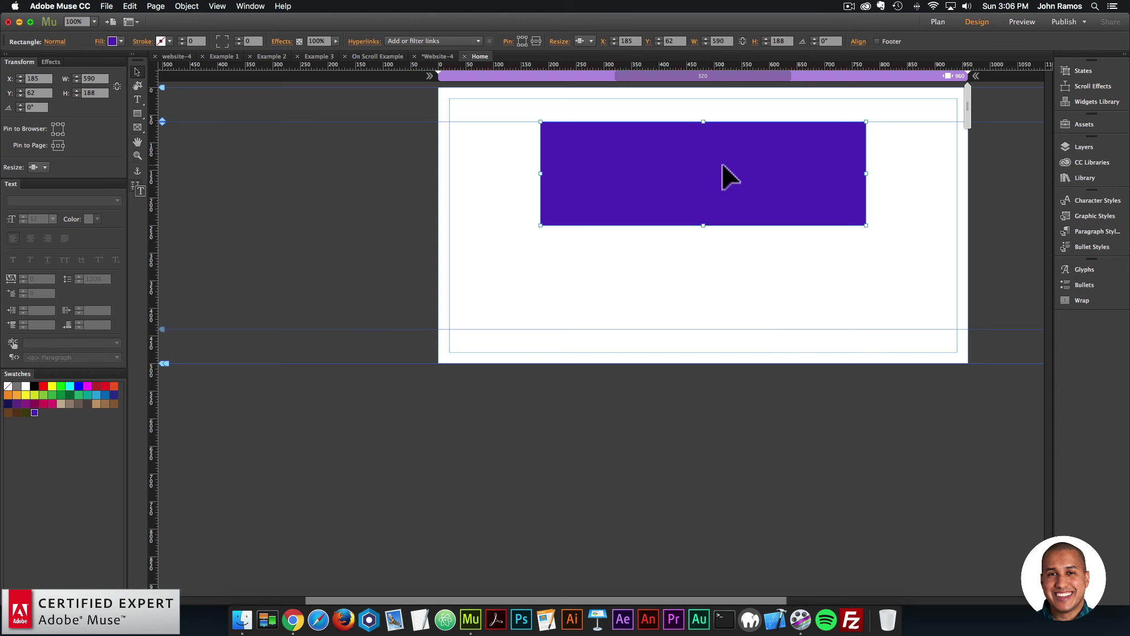
Add a text frame about 463 × 136 px below the purple rectangle containing the word "design".
left_click(137, 100)
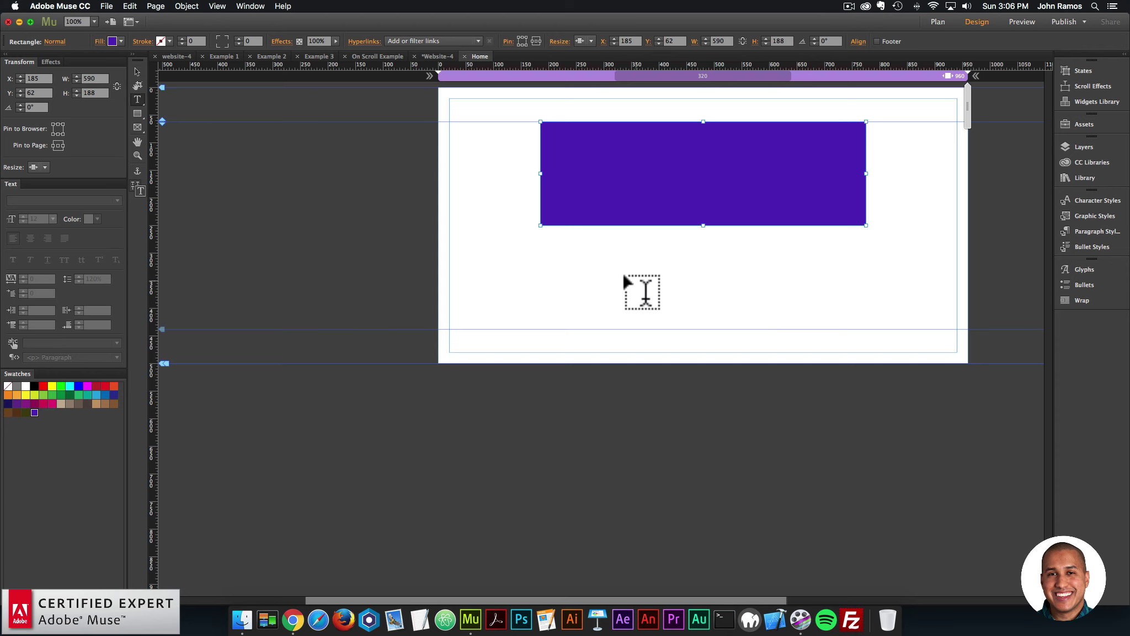
left_click_drag(565, 249, 821, 323)
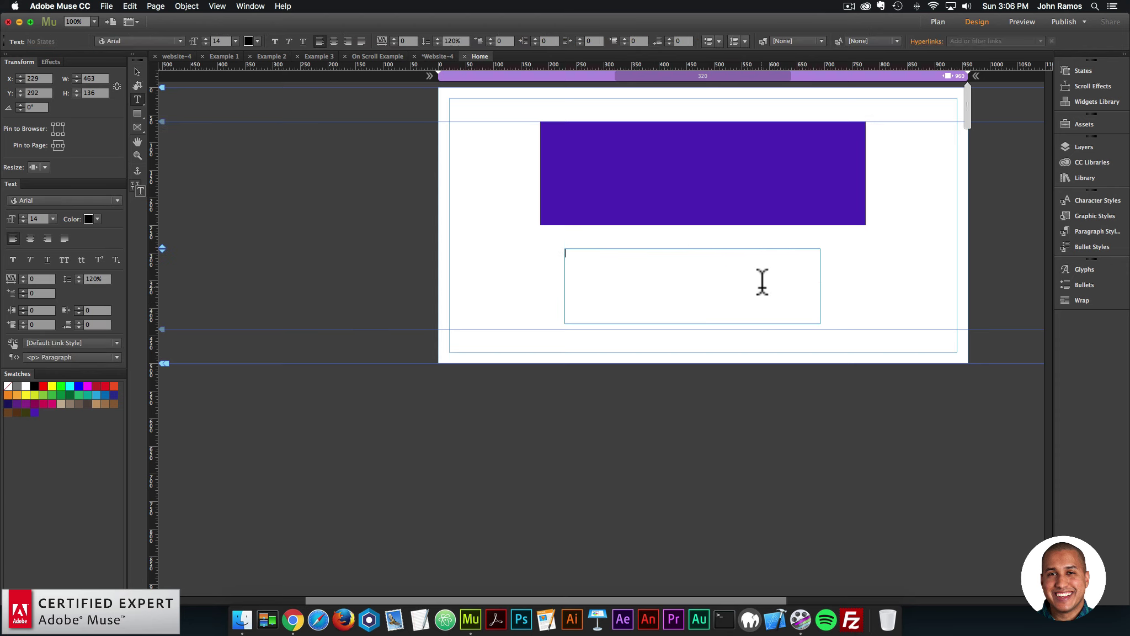
type("design")
Format the whole word "design" in Futura PT Bold Bold at size 72.
key("super+a")
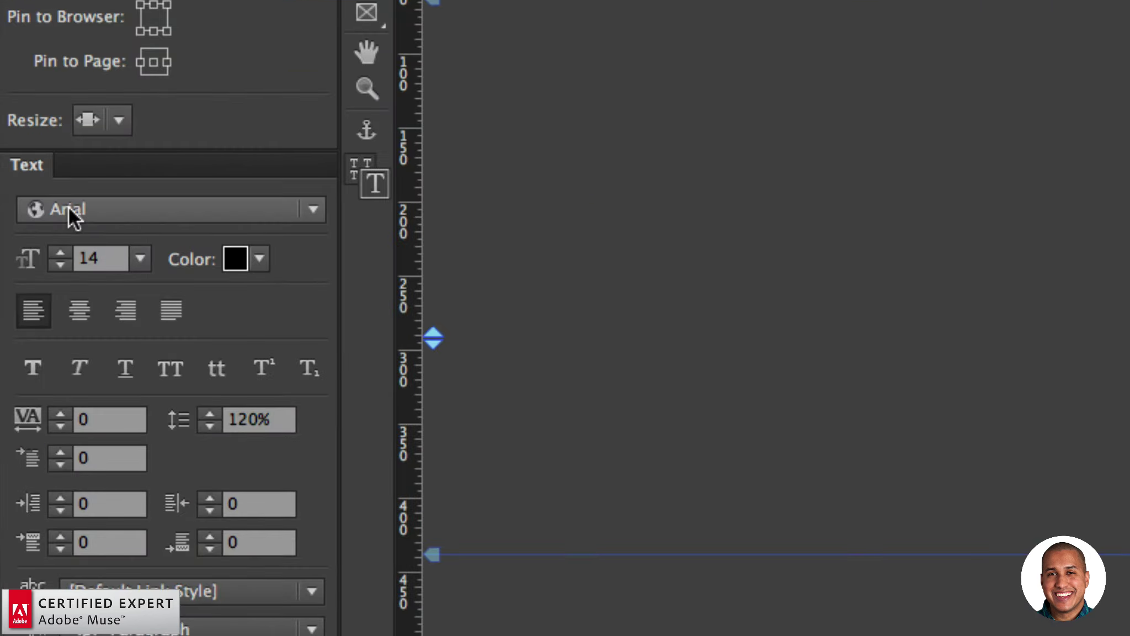
left_click(26, 199)
type("fut")
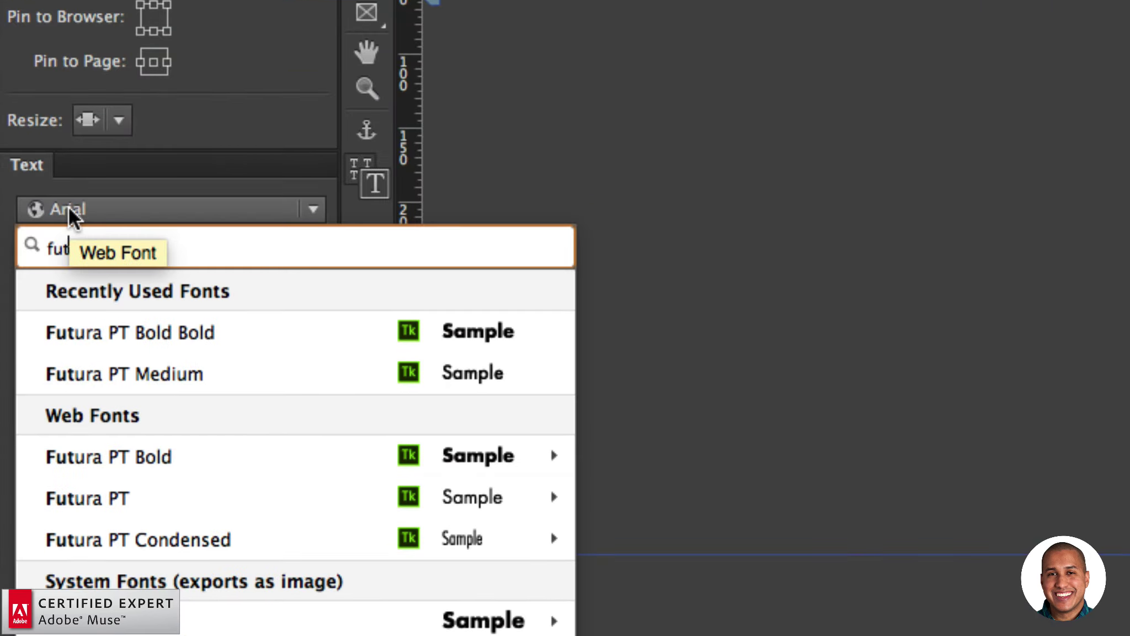
type("ur")
left_click(208, 326)
left_click(135, 258)
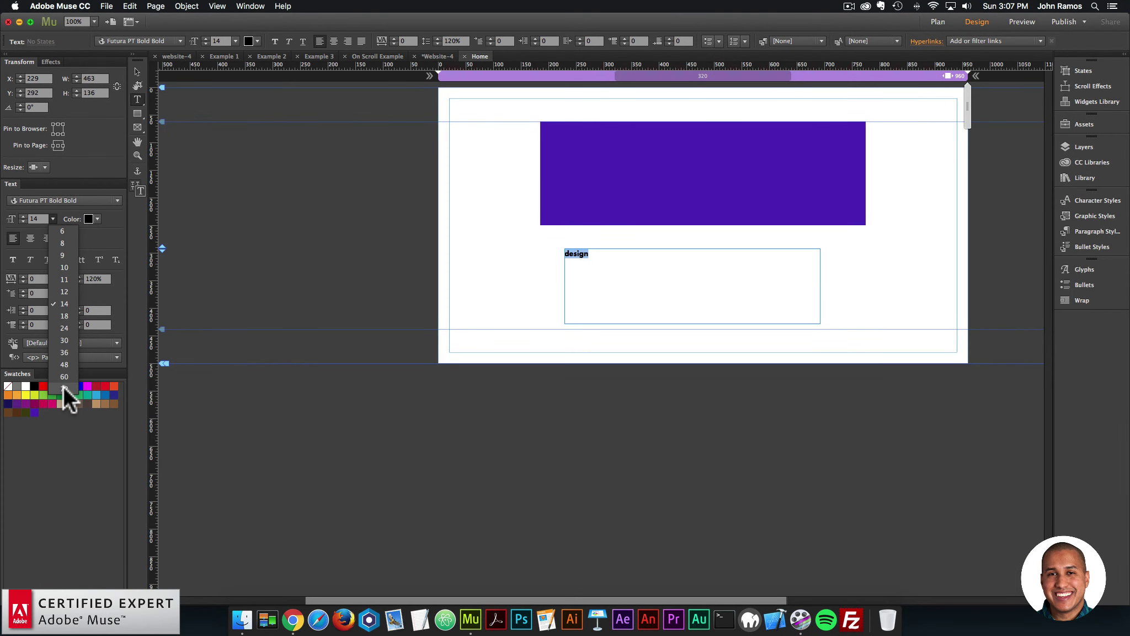
left_click(63, 387)
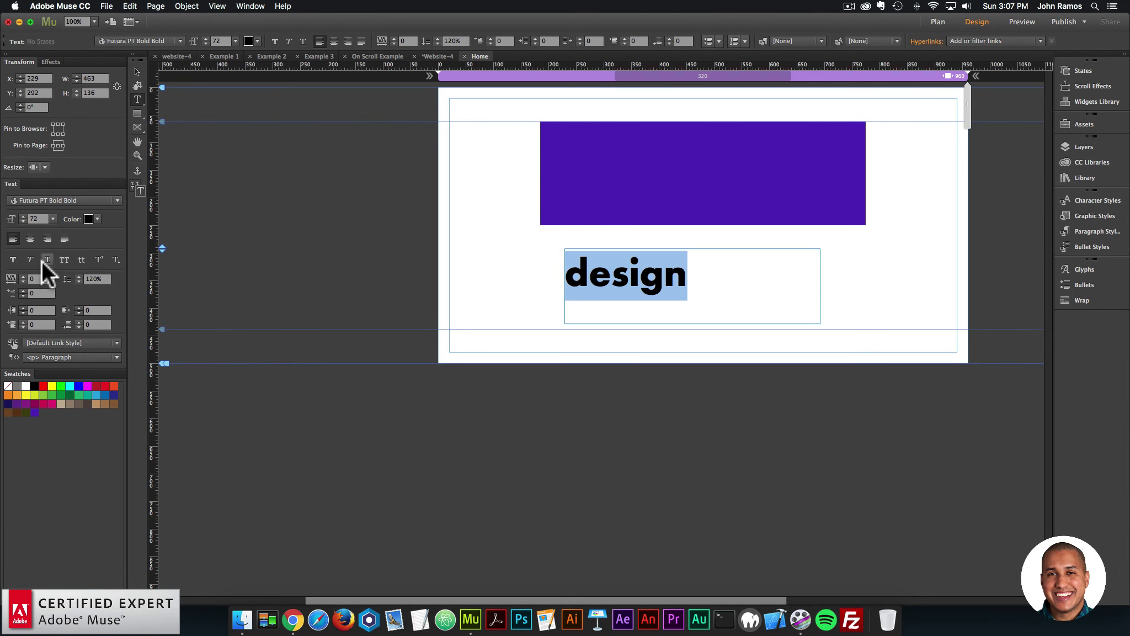
Center-align the "design" text within its frame and set its tracking to 3.
left_click(30, 237)
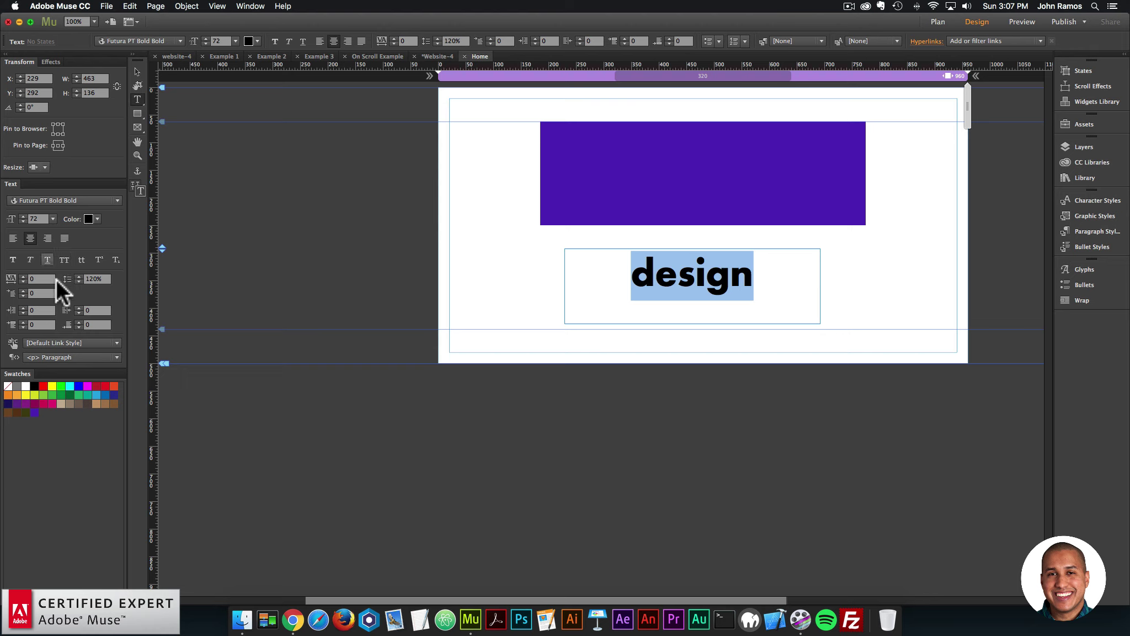
left_click(23, 275)
left_click(23, 275)
left_click(23, 275)
left_click(23, 276)
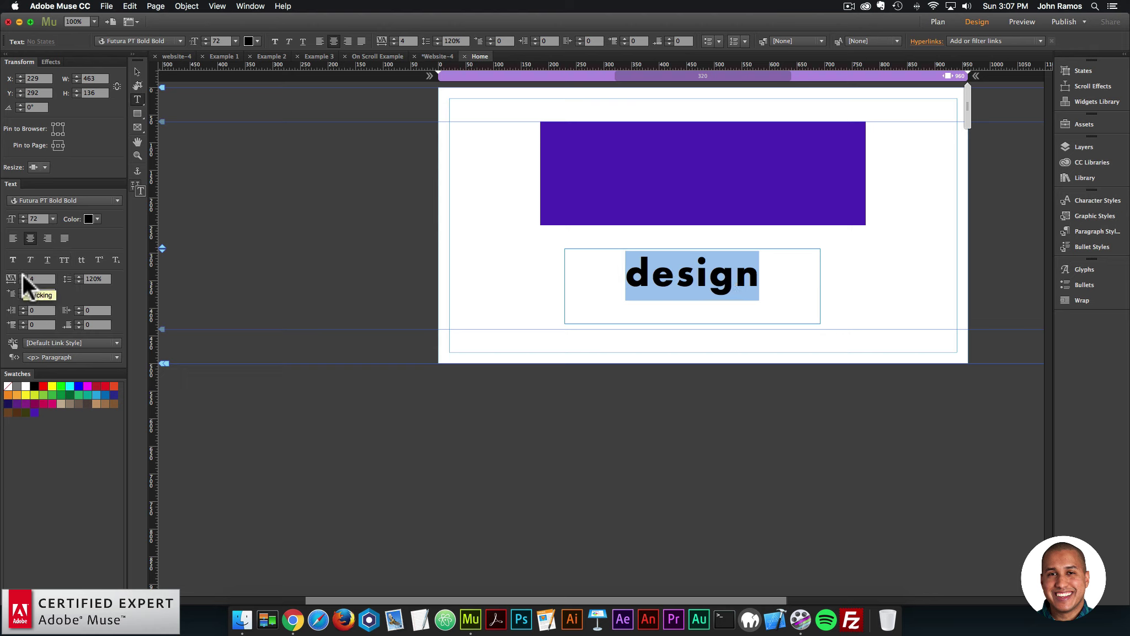
left_click(23, 275)
left_click(23, 280)
left_click(23, 280)
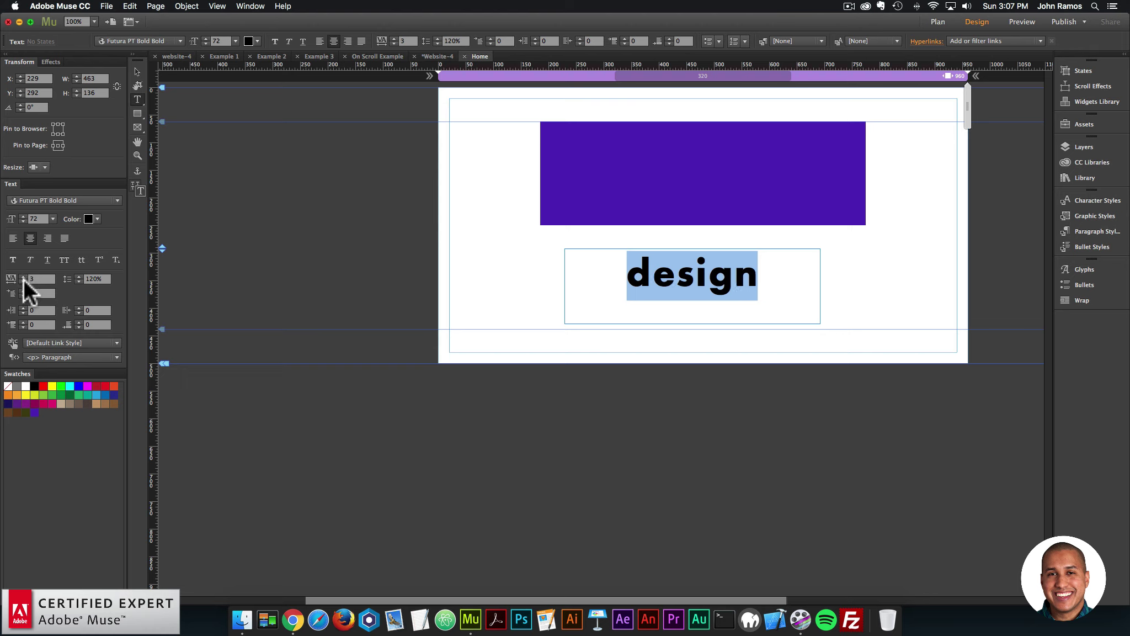
Move the "design" text frame onto the middle of the purple rectangle and deselect it.
left_click(135, 67)
left_click_drag(692, 323, 706, 182)
left_click(812, 255)
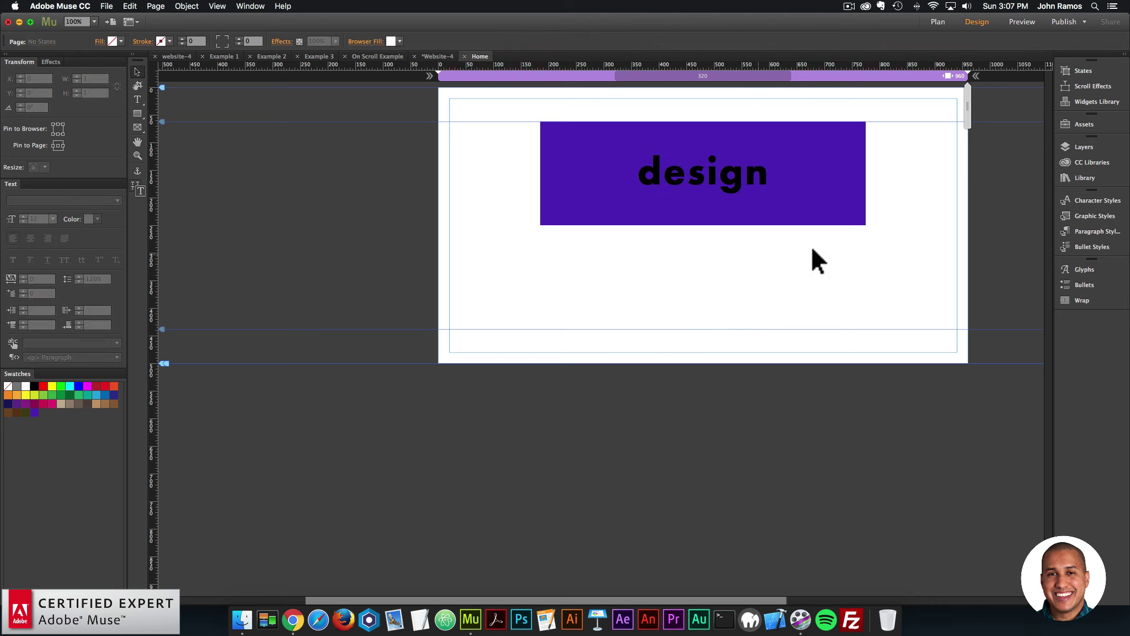
Search the library for "muse motion" and place the "04. Muse Motion – 4 Motions" widget beside the page's left edge.
left_click(1075, 178)
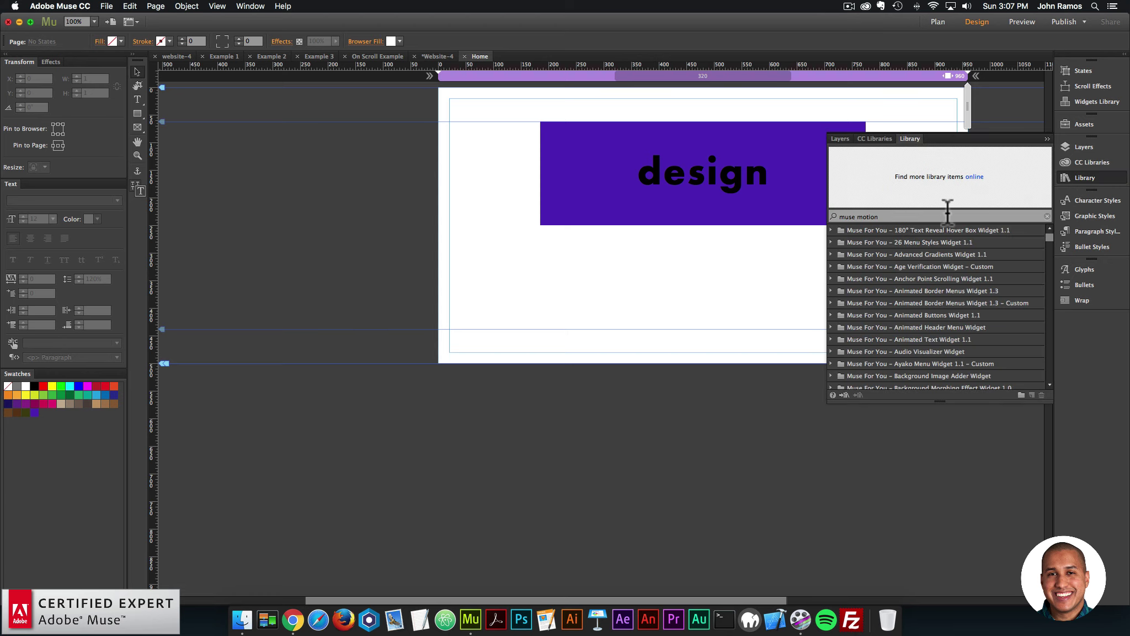
left_click(910, 216)
type("muse motion")
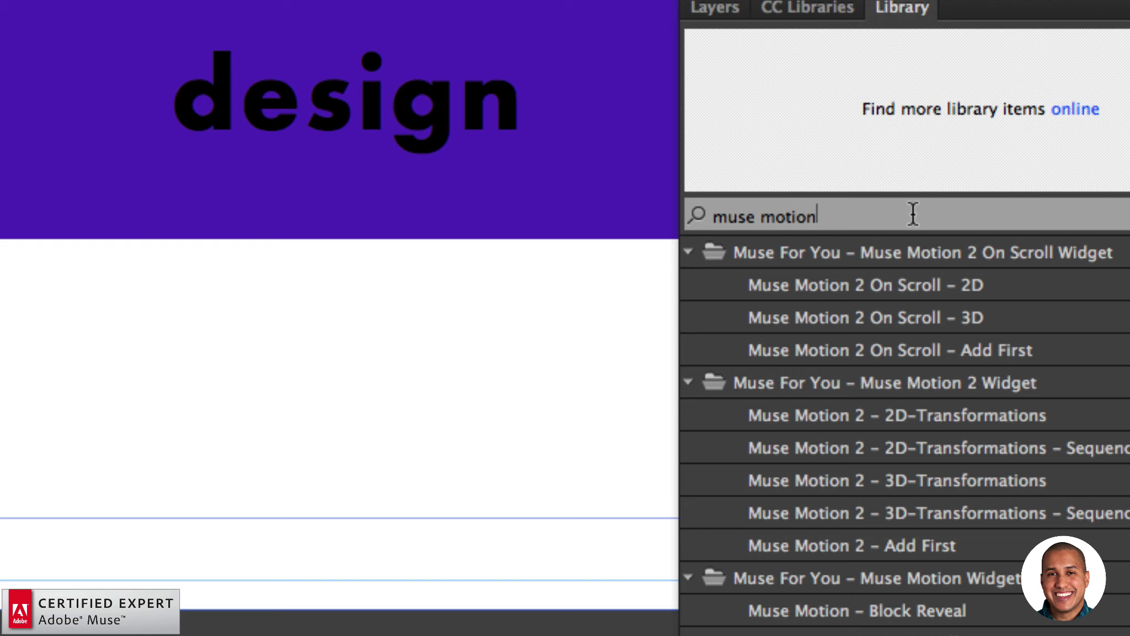
scroll(968, 387, "down", 6)
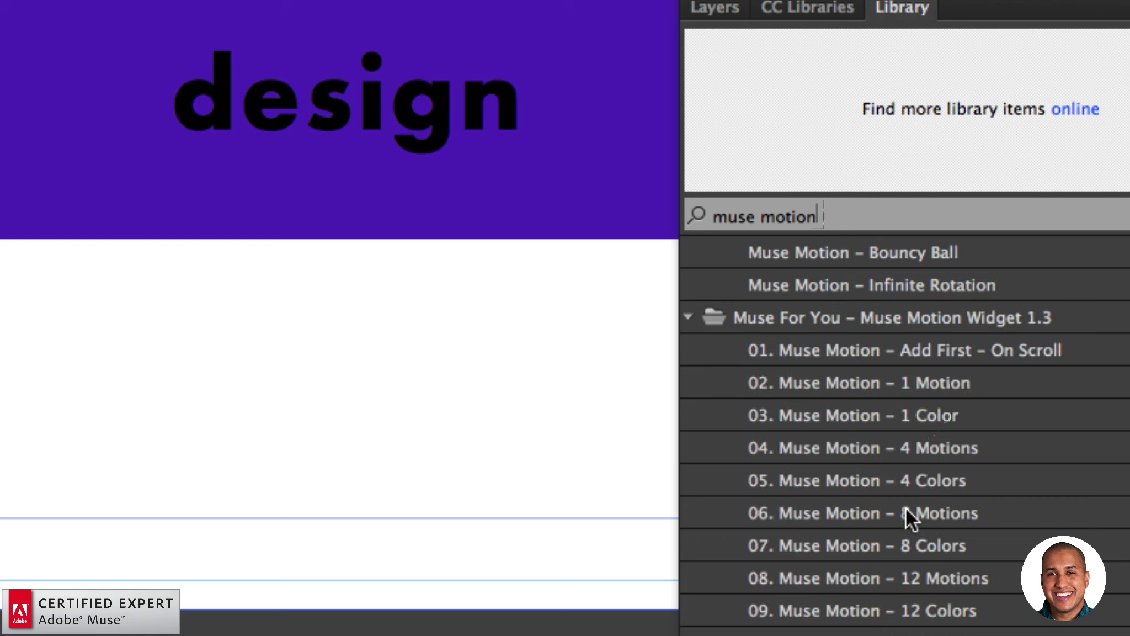
left_click(916, 449)
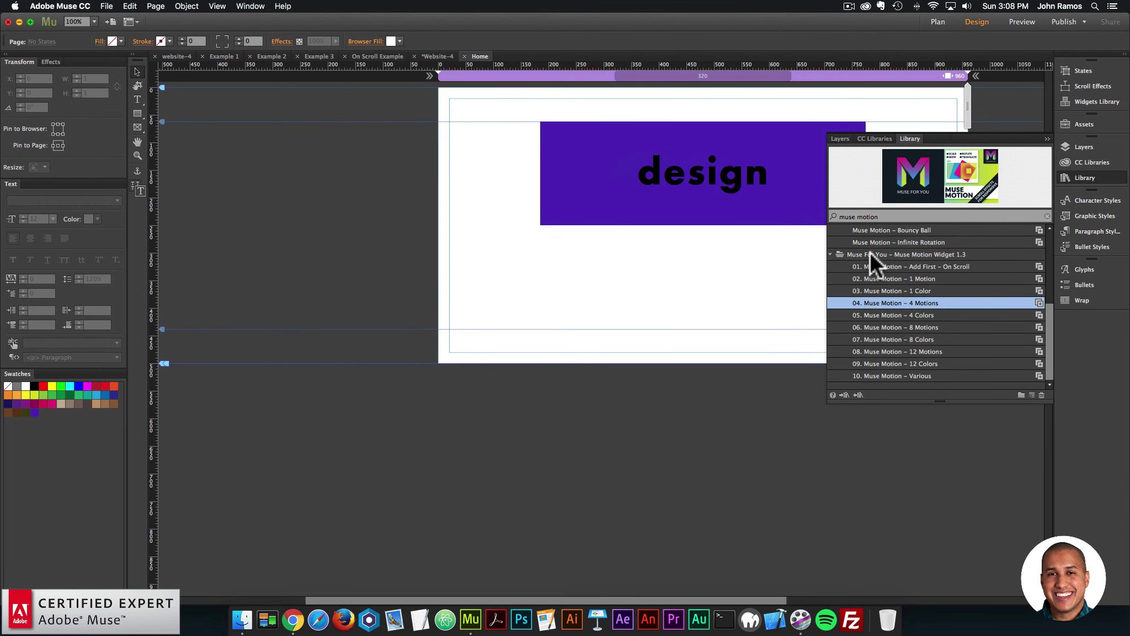
left_click_drag(883, 303, 390, 122)
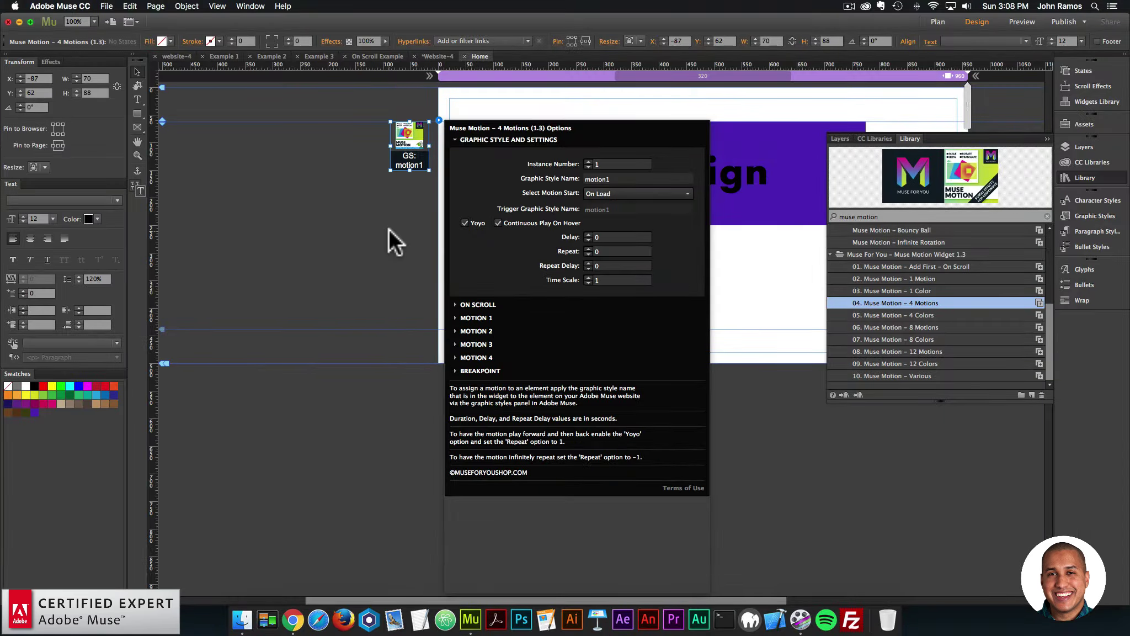
Move the 4 Motions widget to X -70, Y 63, flush against the page's left edge.
left_click(388, 229)
left_click_drag(410, 155, 419, 161)
left_click(538, 212)
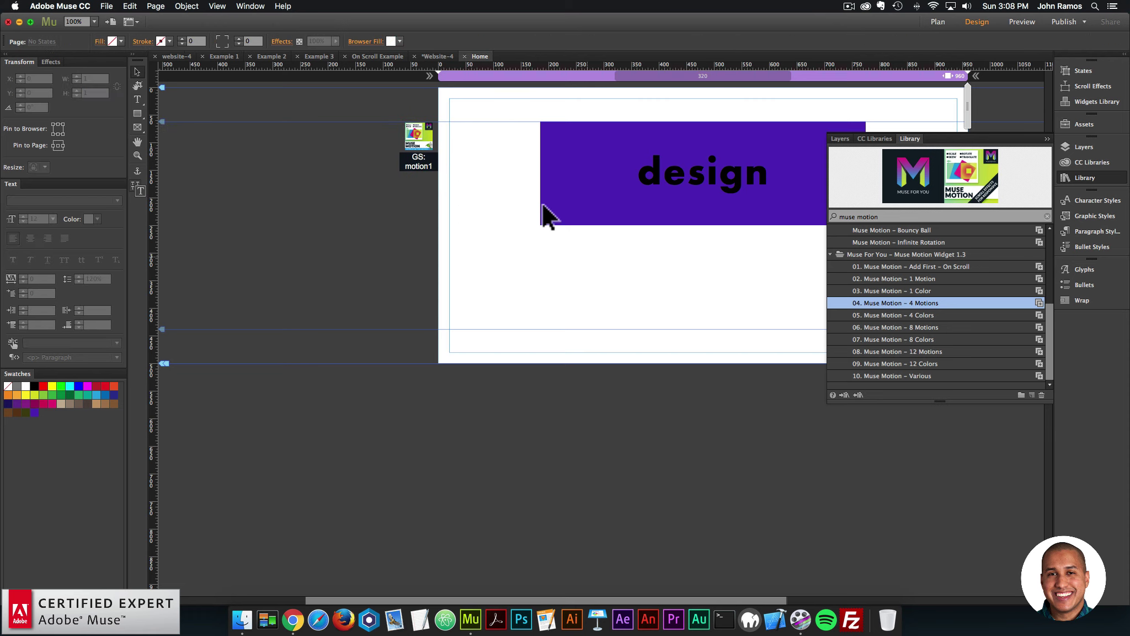
Open the 4 Motions widget's options to check its graphic style name, and close them again.
left_click(415, 131)
left_click(448, 120)
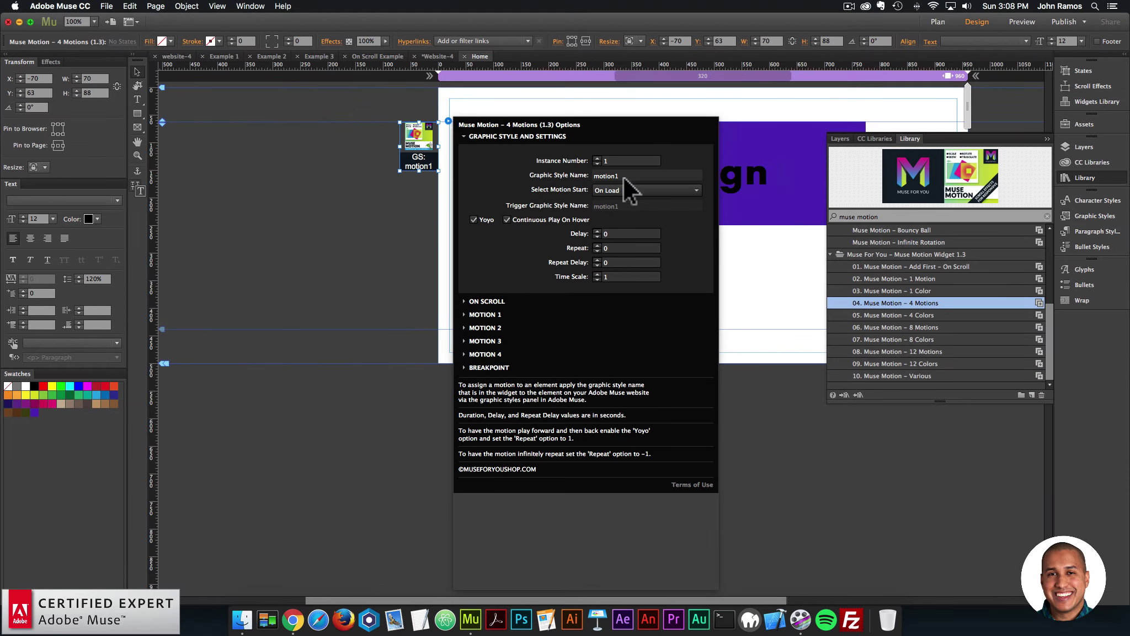
left_click(796, 141)
Create a graphic style from the purple rectangle and name it "motion1".
left_click(567, 221)
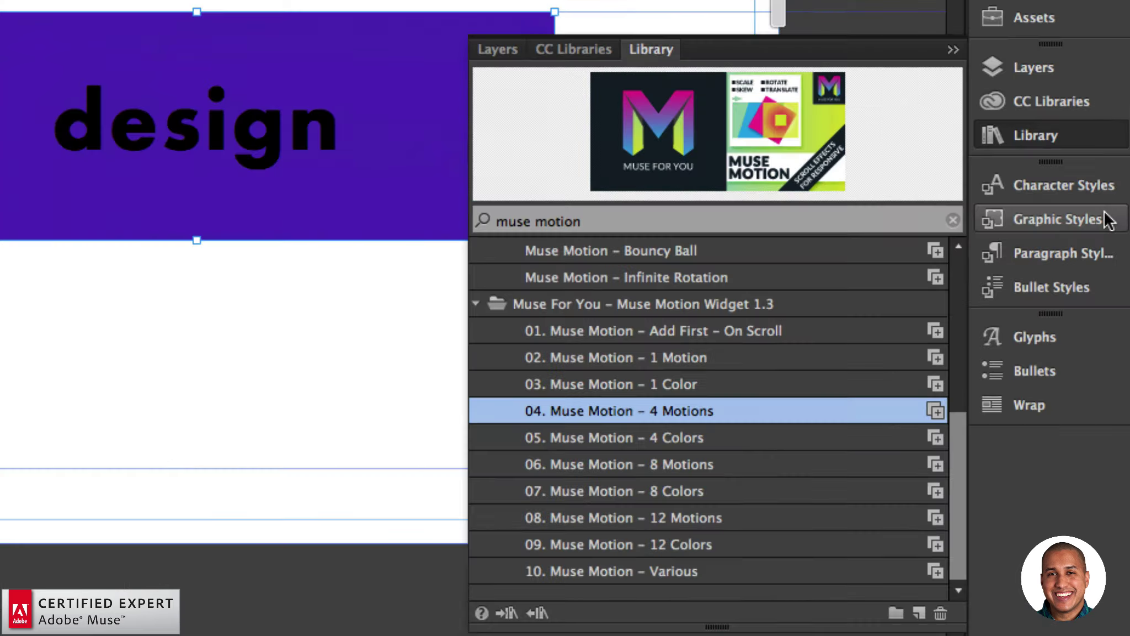
left_click(1111, 216)
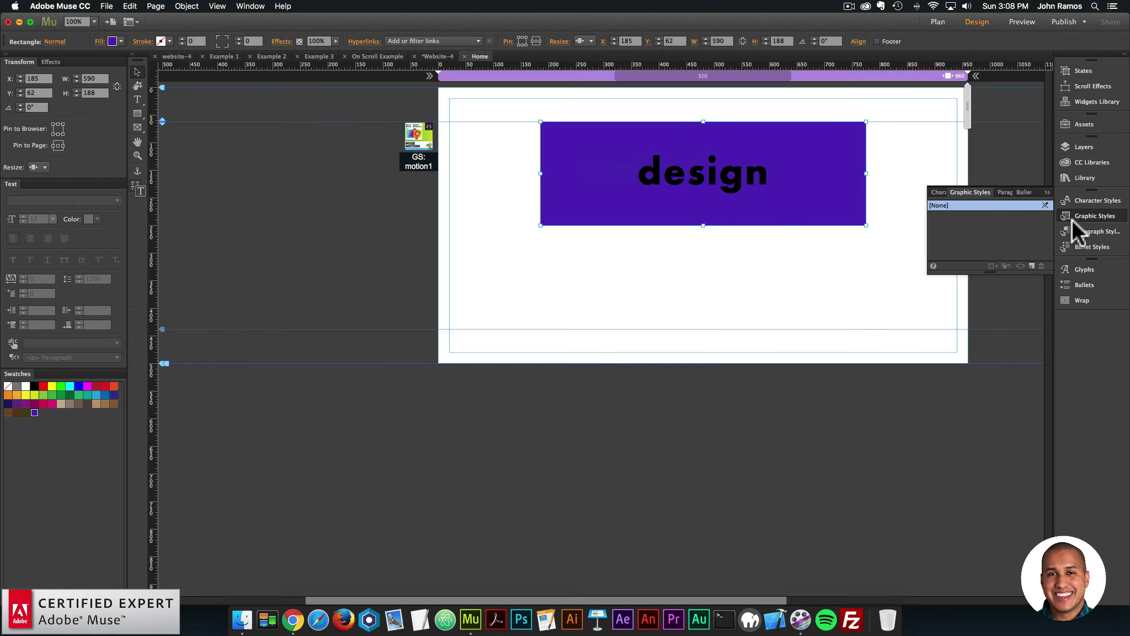
left_click(251, 6)
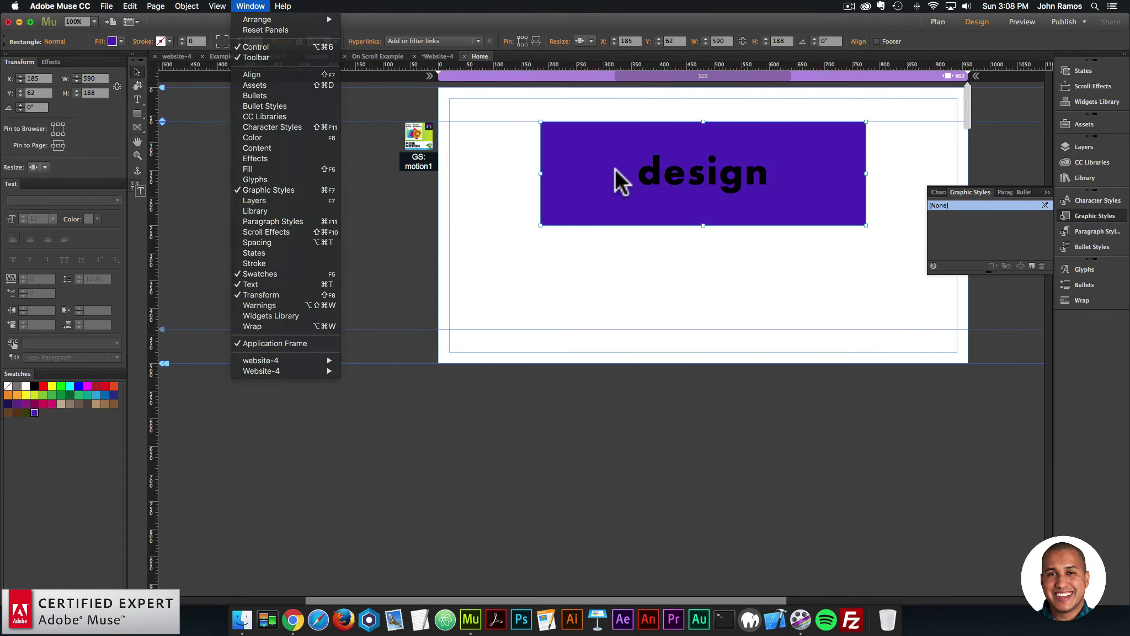
left_click(611, 157)
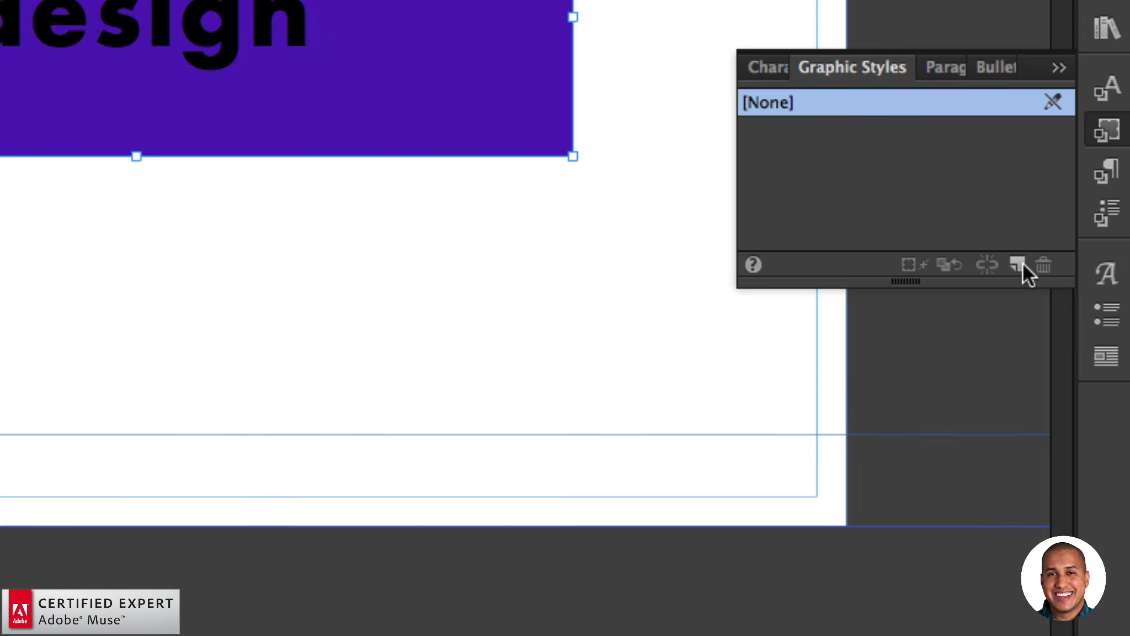
left_click(1032, 266)
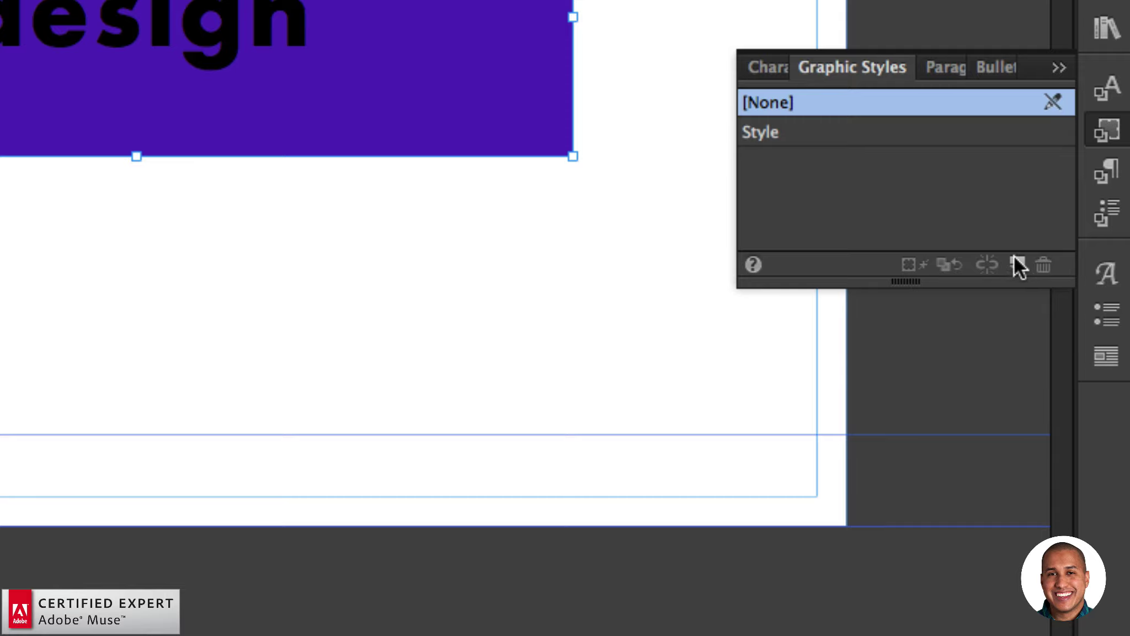
double_click(766, 132)
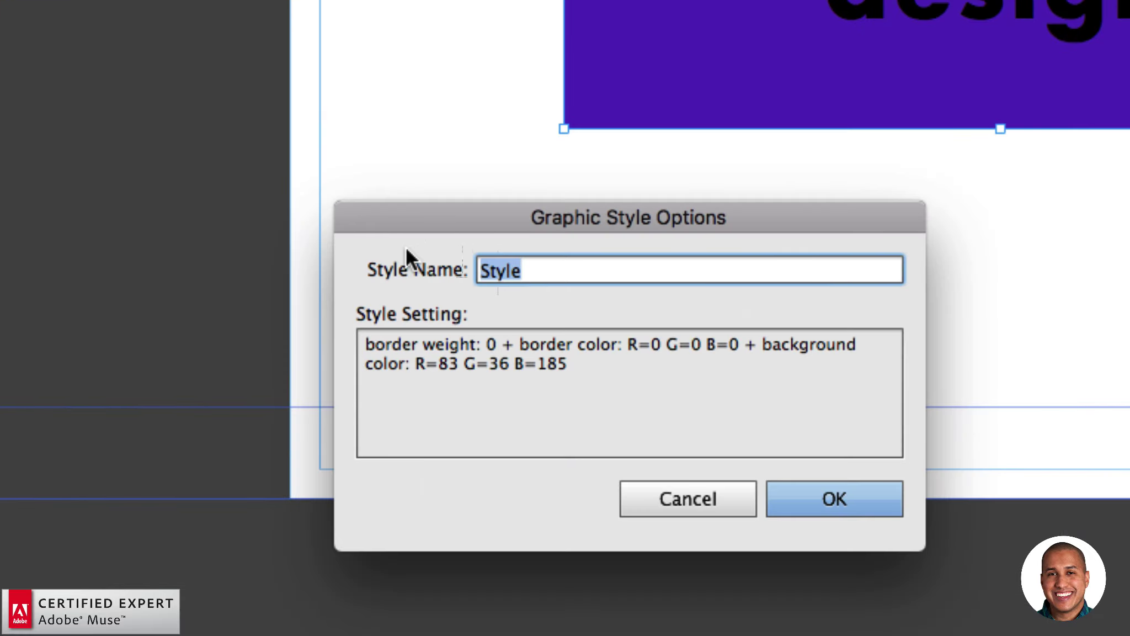
type("motion1")
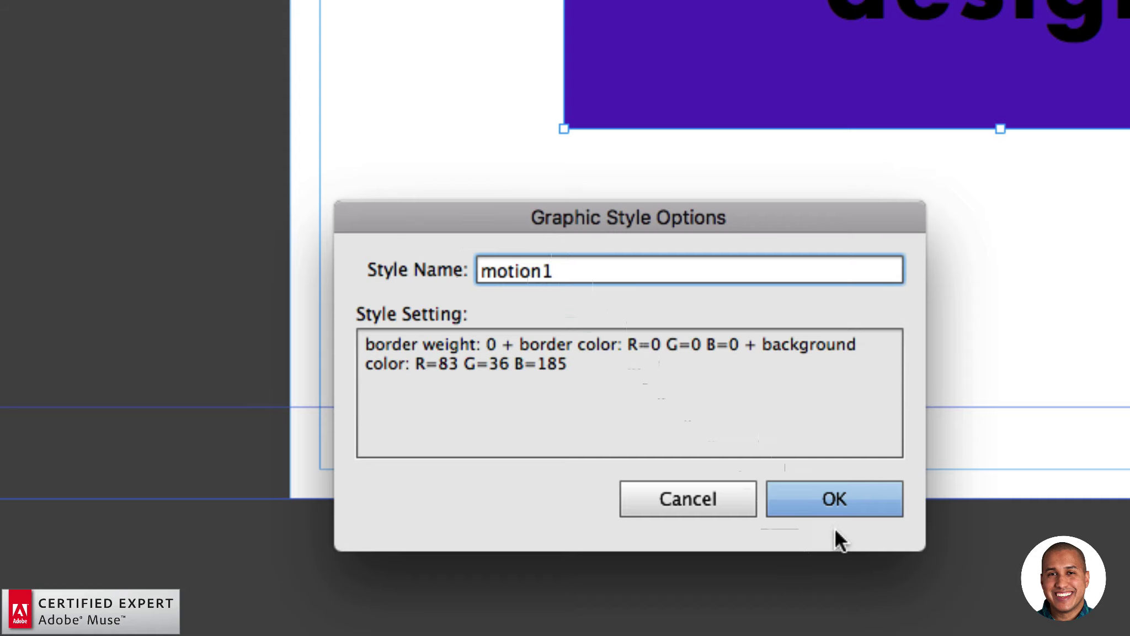
left_click(831, 497)
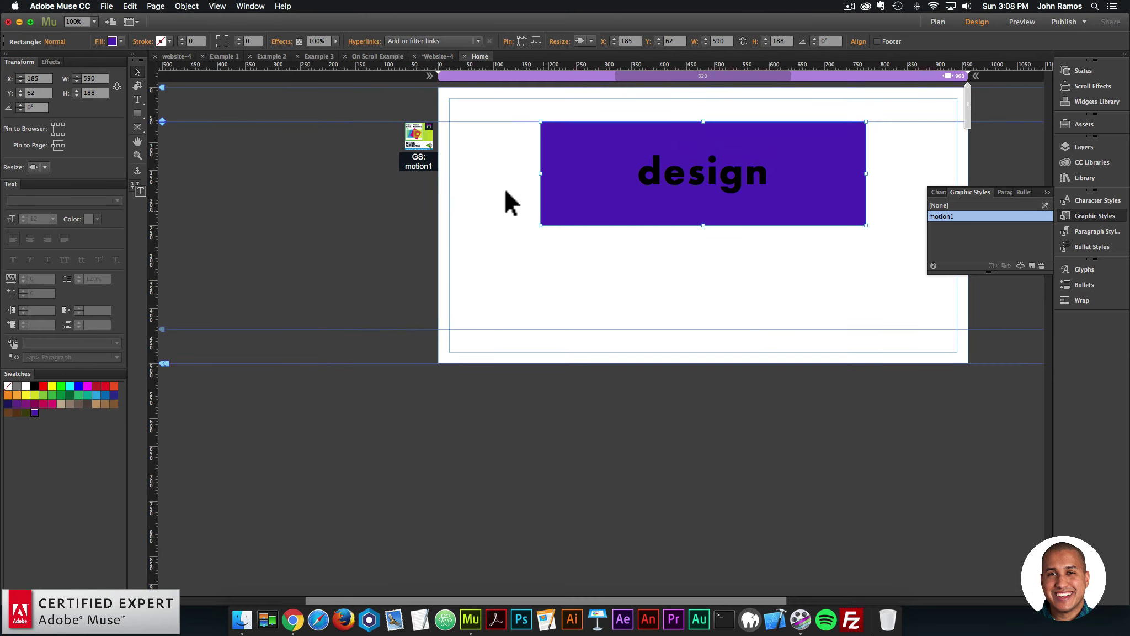
Move the "design" text off the purple rectangle into the white area below it, and select the rectangle.
left_click(674, 187)
left_click_drag(695, 191, 697, 295)
left_click(706, 152)
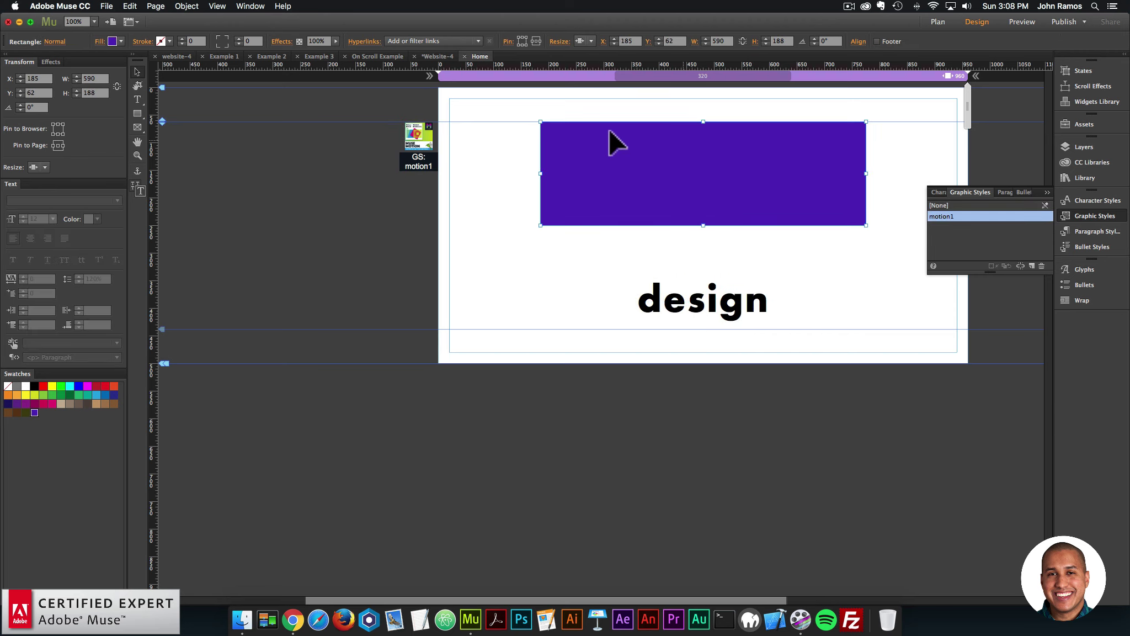
In the 4 Motions widget's Motion 1 settings, set Animation Start to From and Transform Property to Scale X.
left_click(422, 144)
left_click(448, 120)
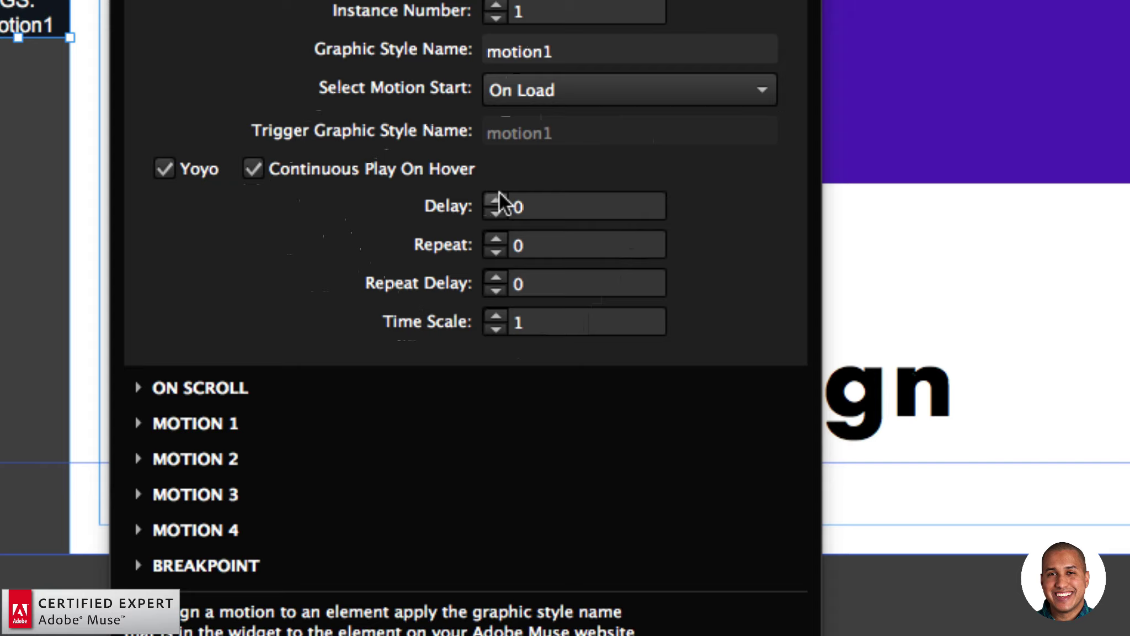
left_click(552, 52)
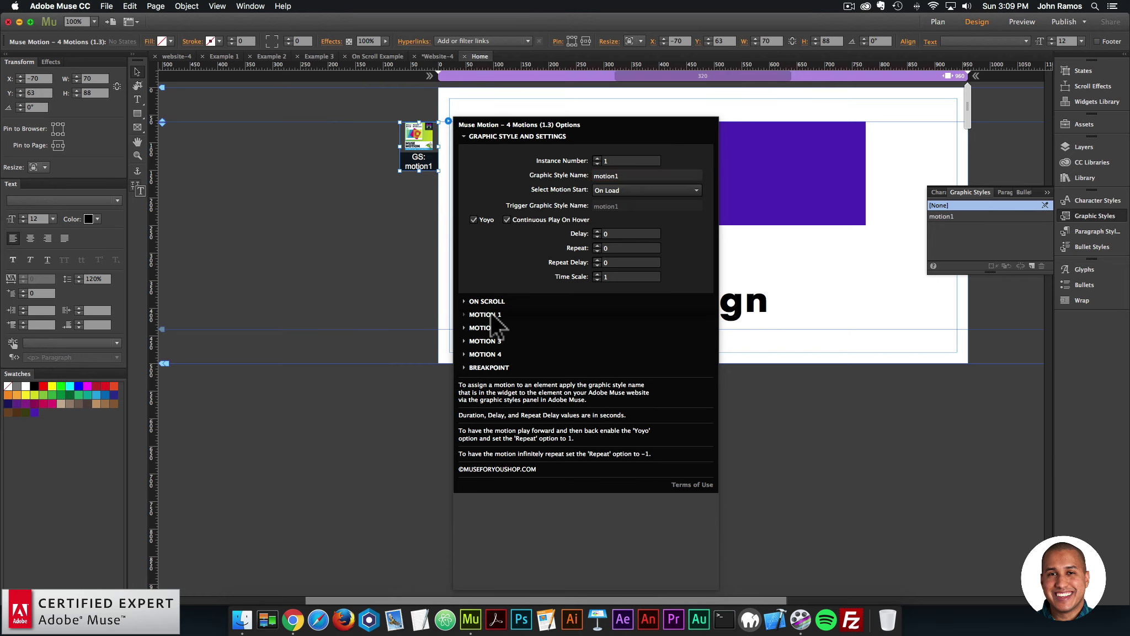
left_click(196, 423)
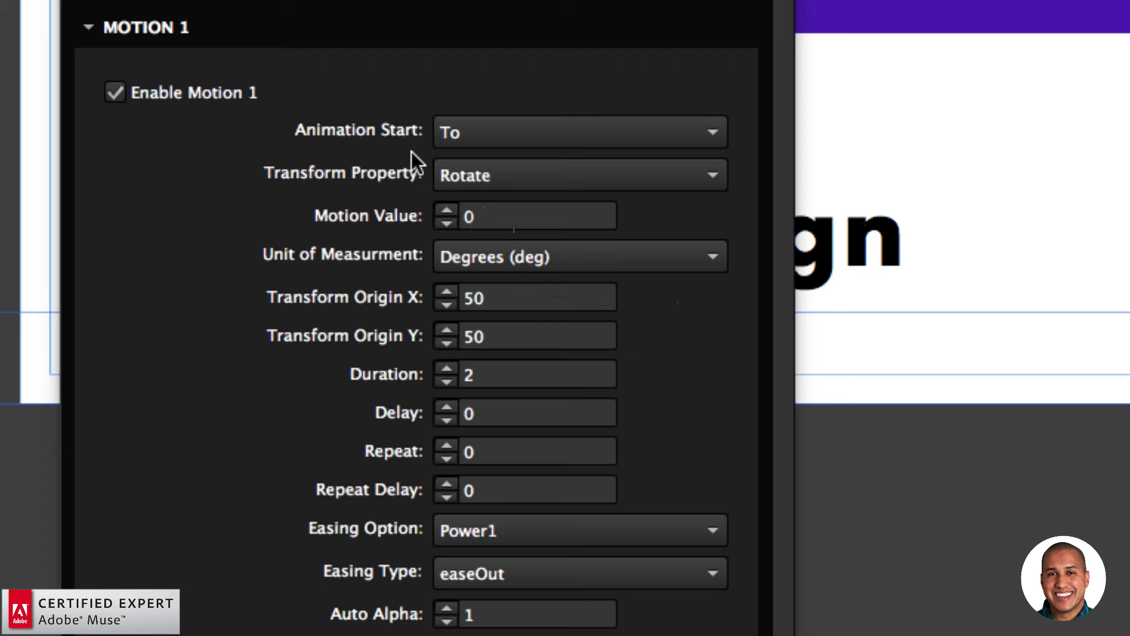
left_click(486, 128)
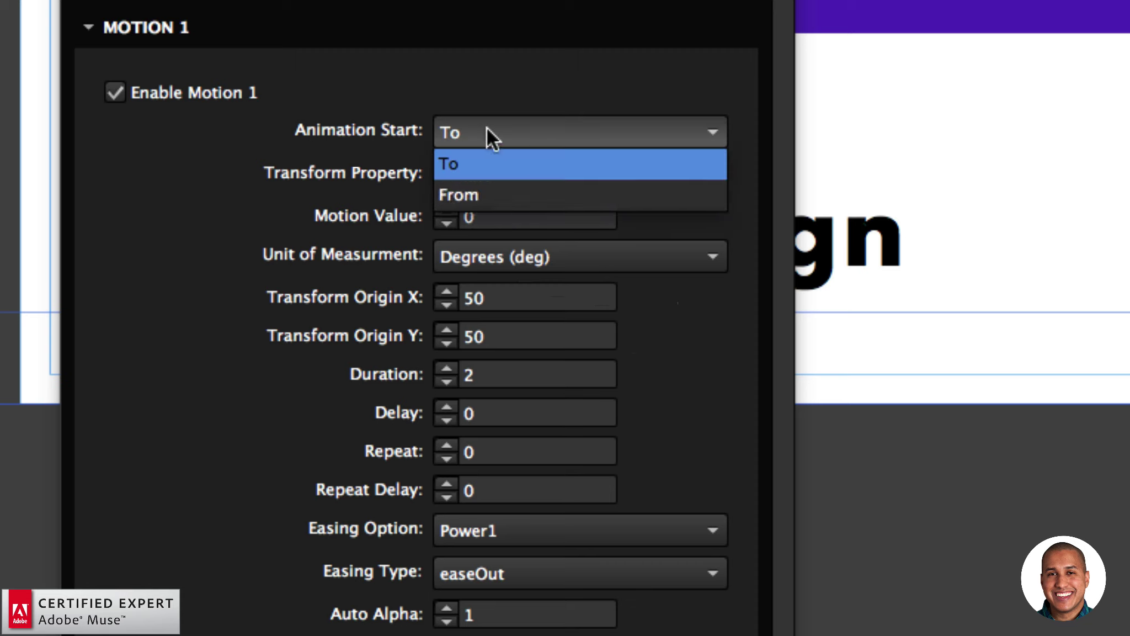
left_click(477, 196)
left_click(475, 171)
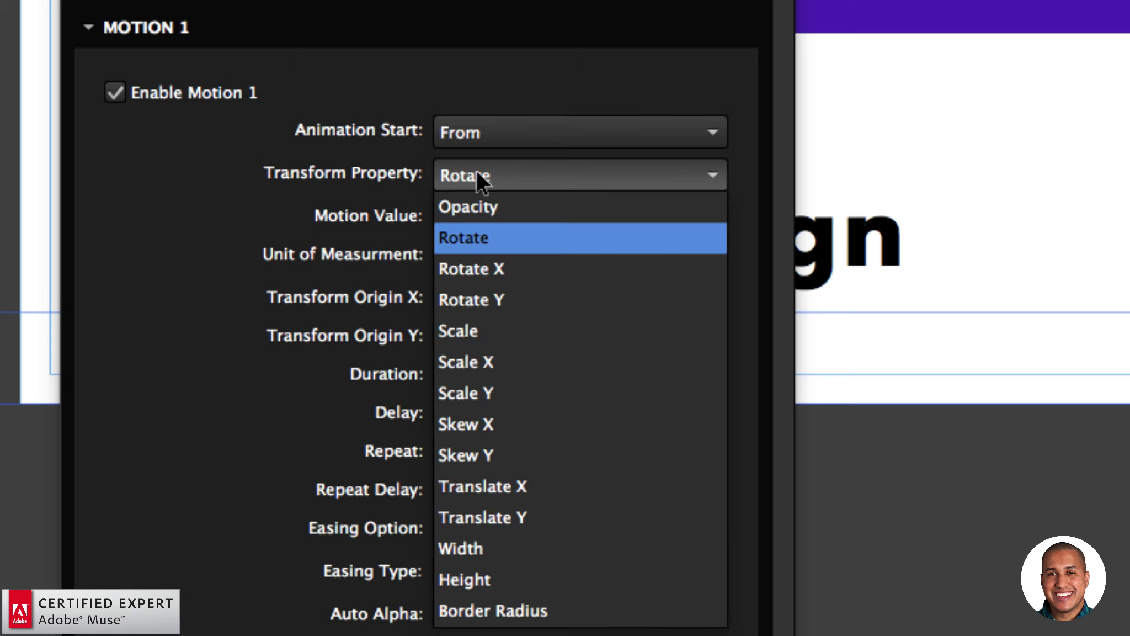
left_click(473, 360)
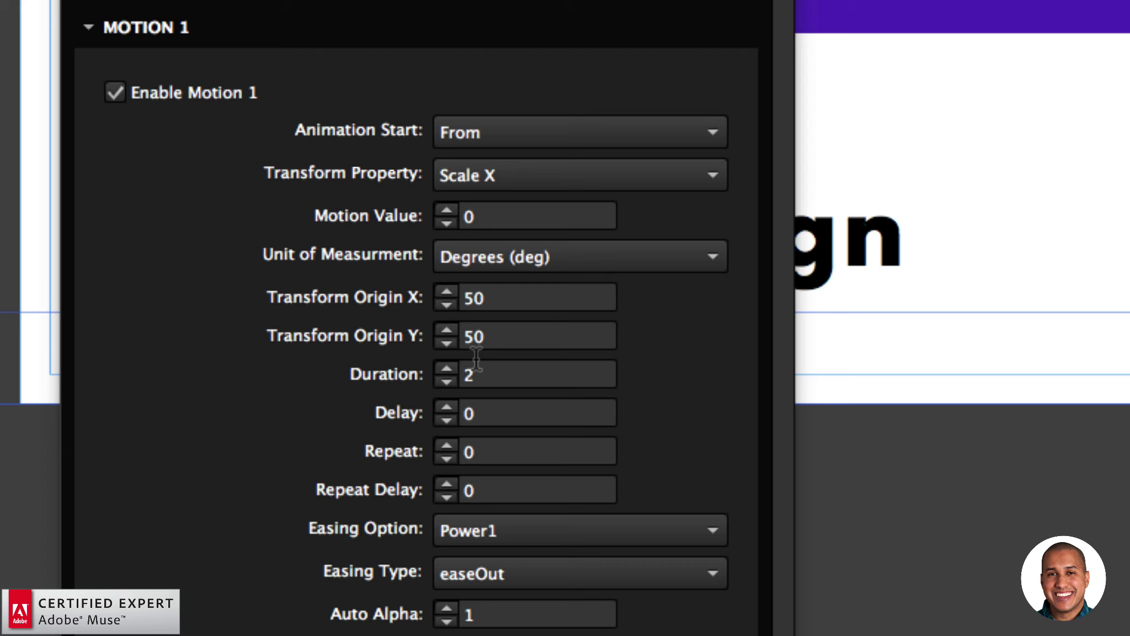
Set Motion 1's unit of measurement to None, with a motion value of 0.
left_click(487, 215)
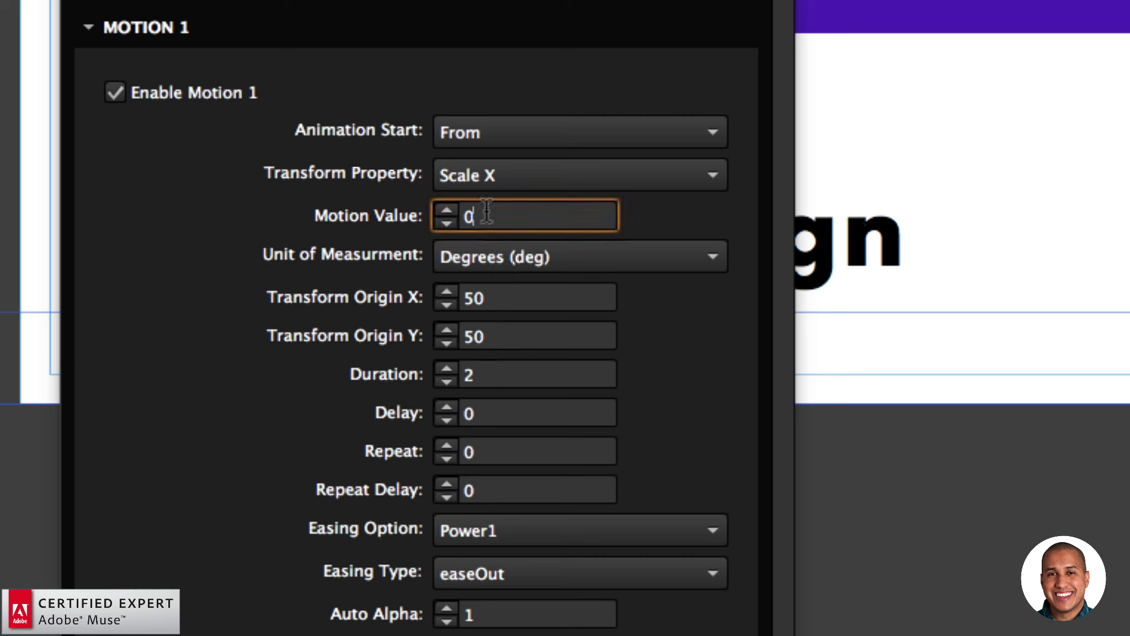
left_click(485, 257)
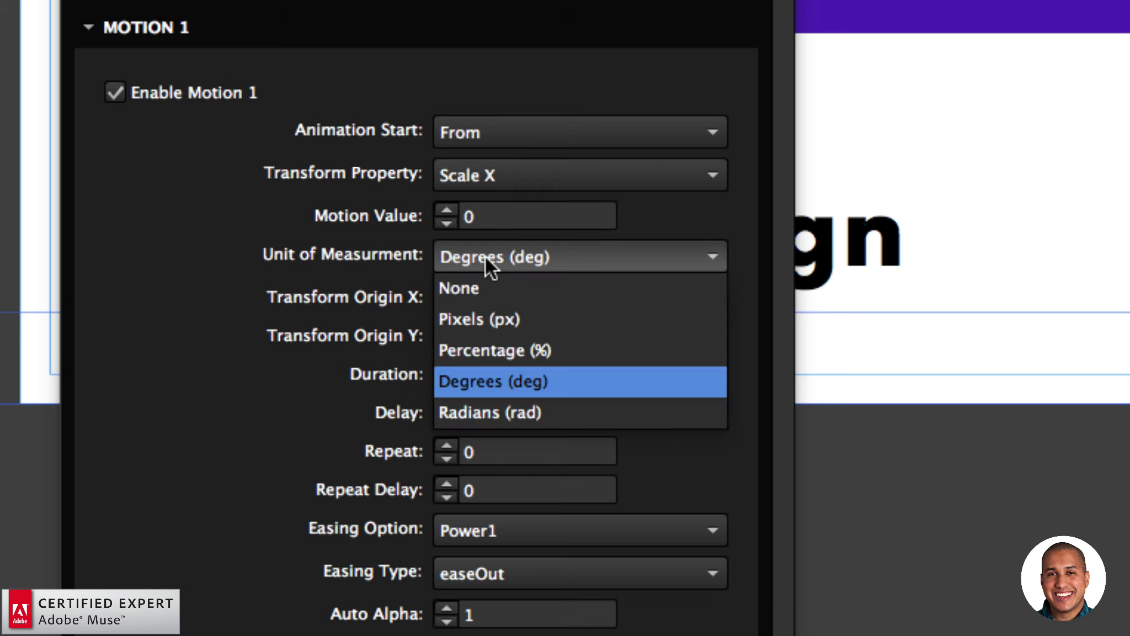
left_click(481, 282)
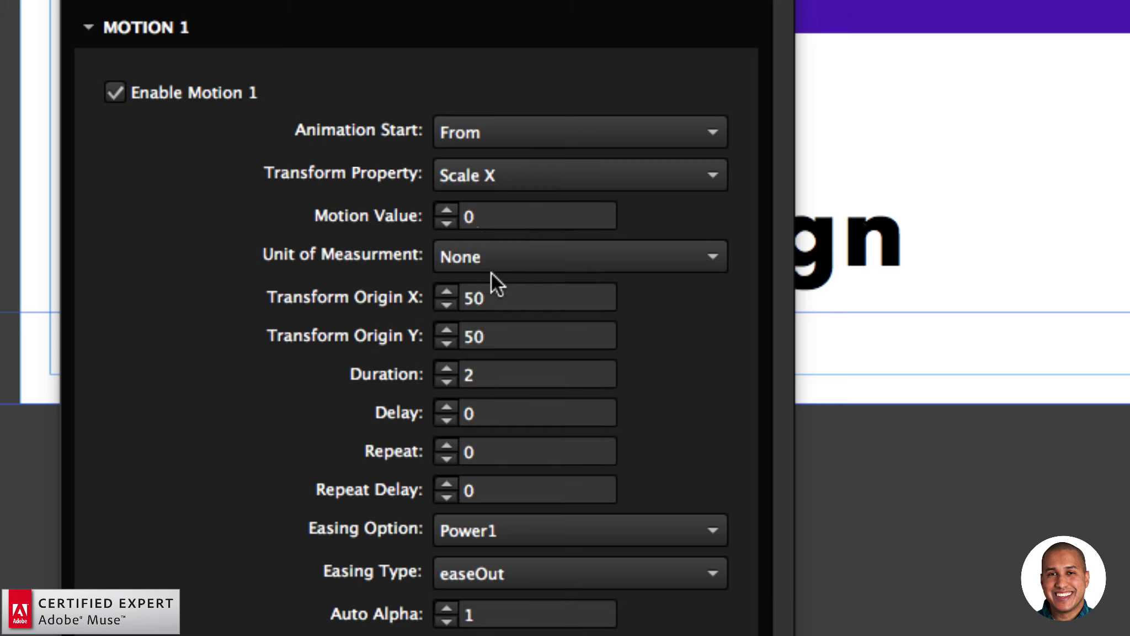
Set Motion 1's Transform Origin X to 0 and Transform Origin Y to 50.
left_click(498, 294)
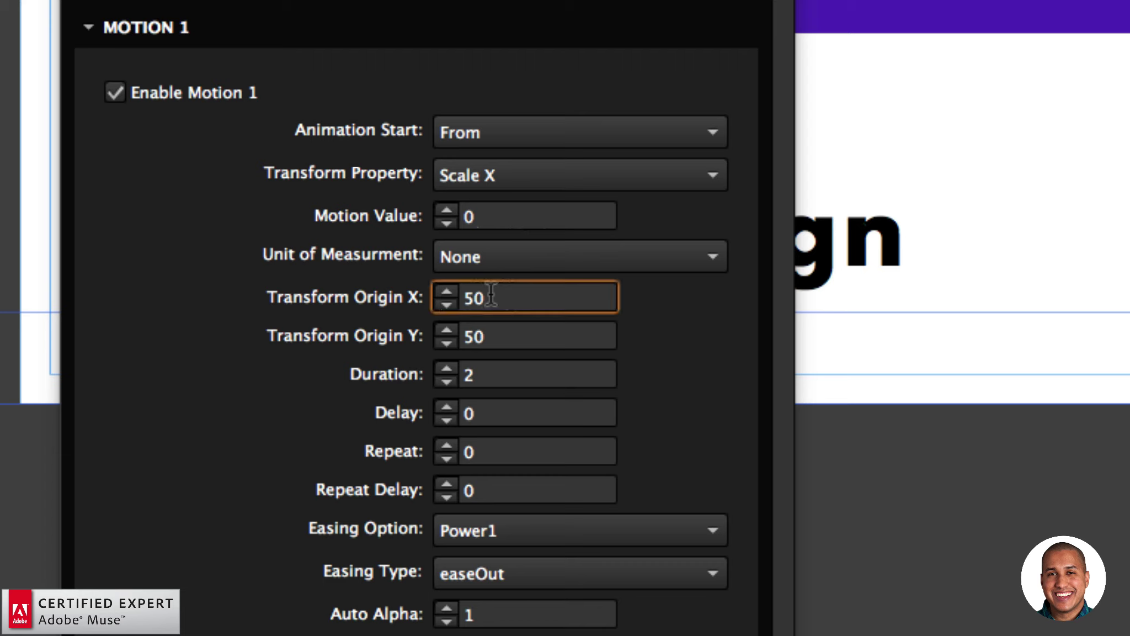
left_click_drag(491, 294, 451, 290)
type("0")
key("Return")
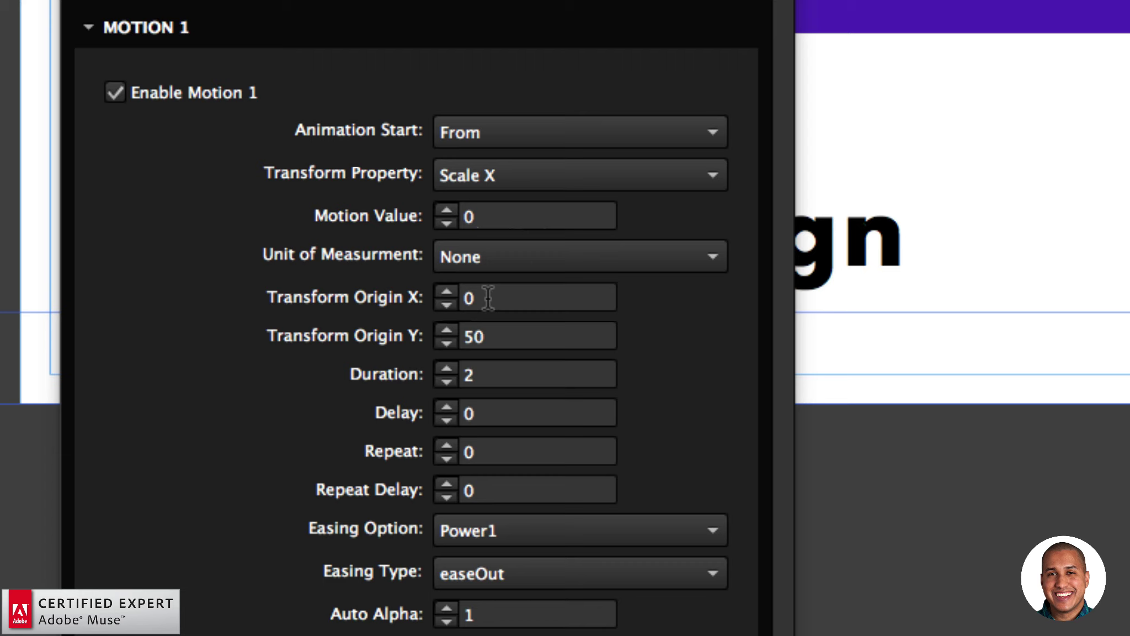
left_click(491, 339)
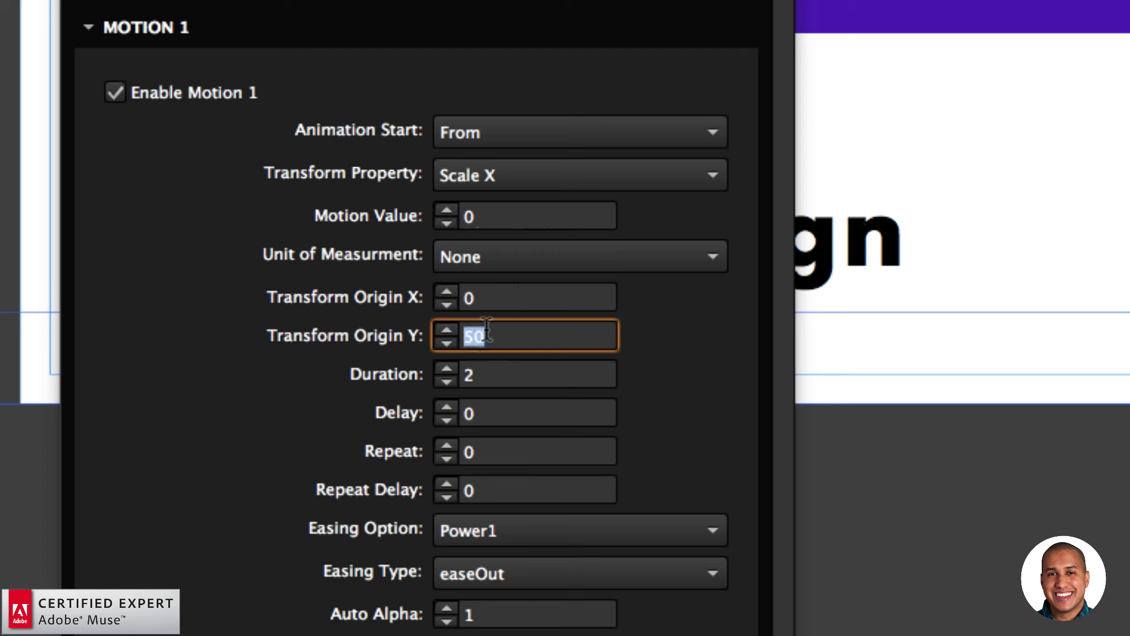
type("50")
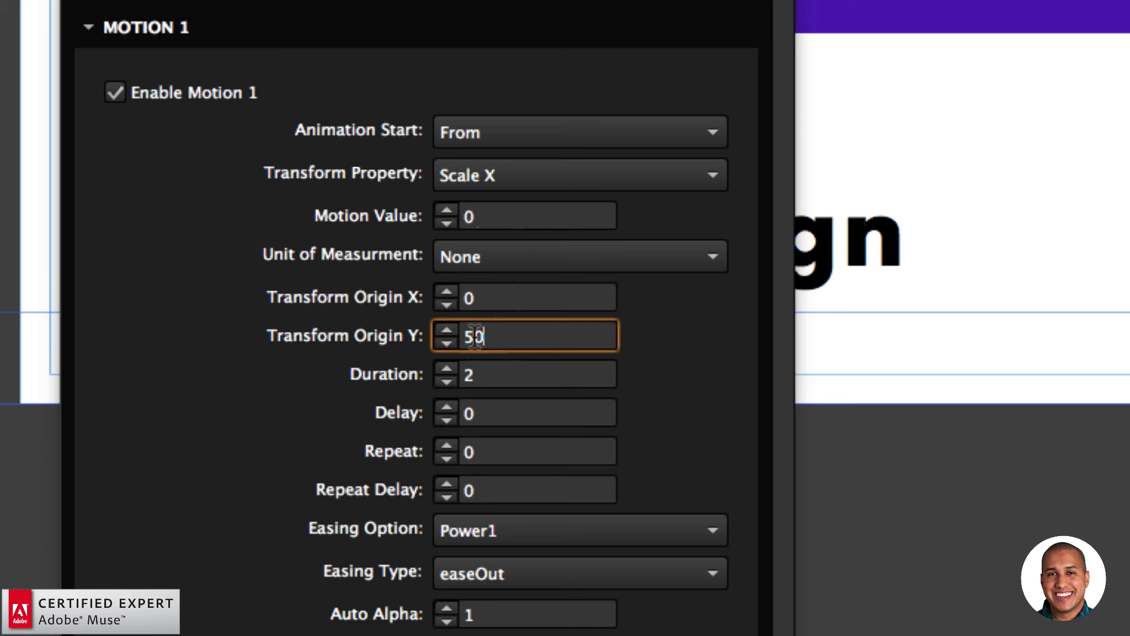
Set the duration of Motion 1 to 0.5 seconds.
left_click(487, 374)
double_click(487, 375)
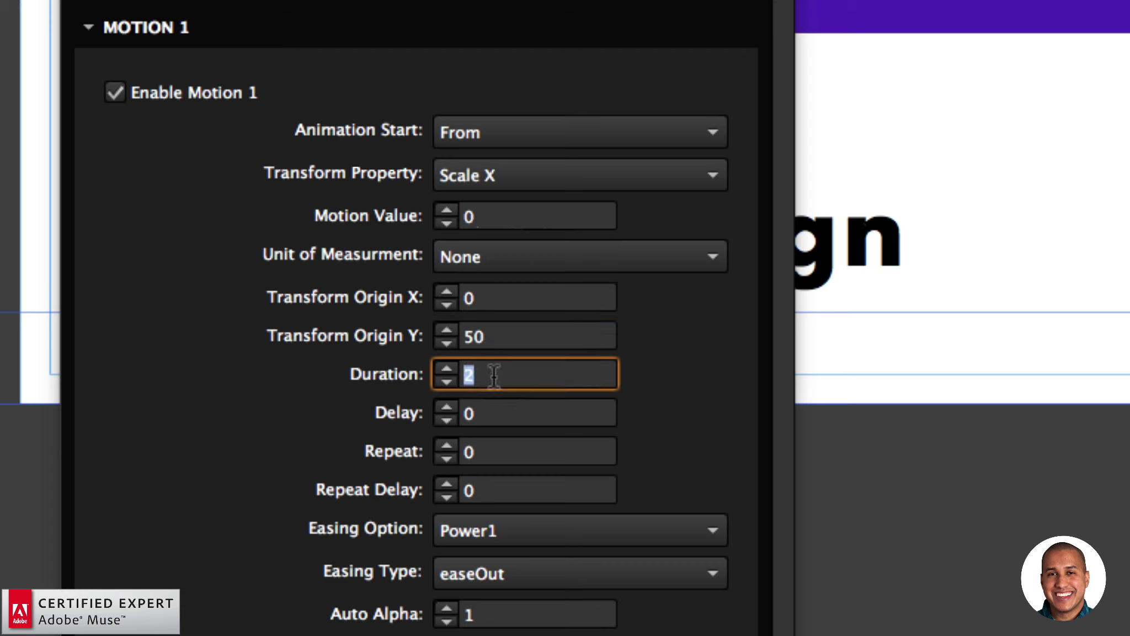
type(".5")
key("Return")
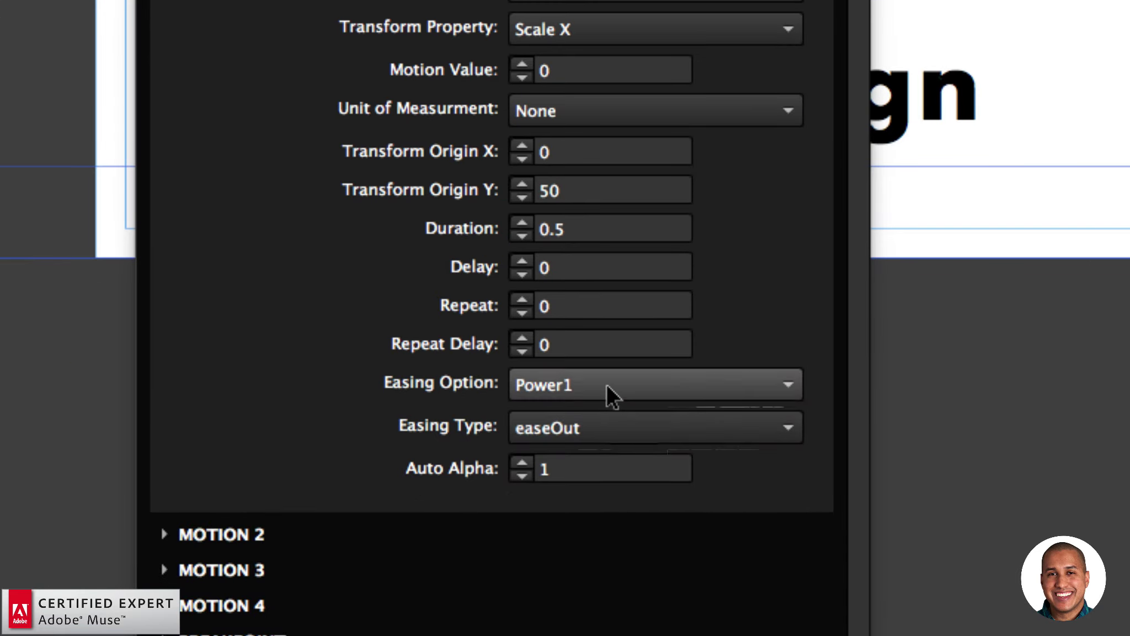
Set Motion 1's easing option to Expo and easing type to easeInOut, and close the widget options.
left_click(534, 537)
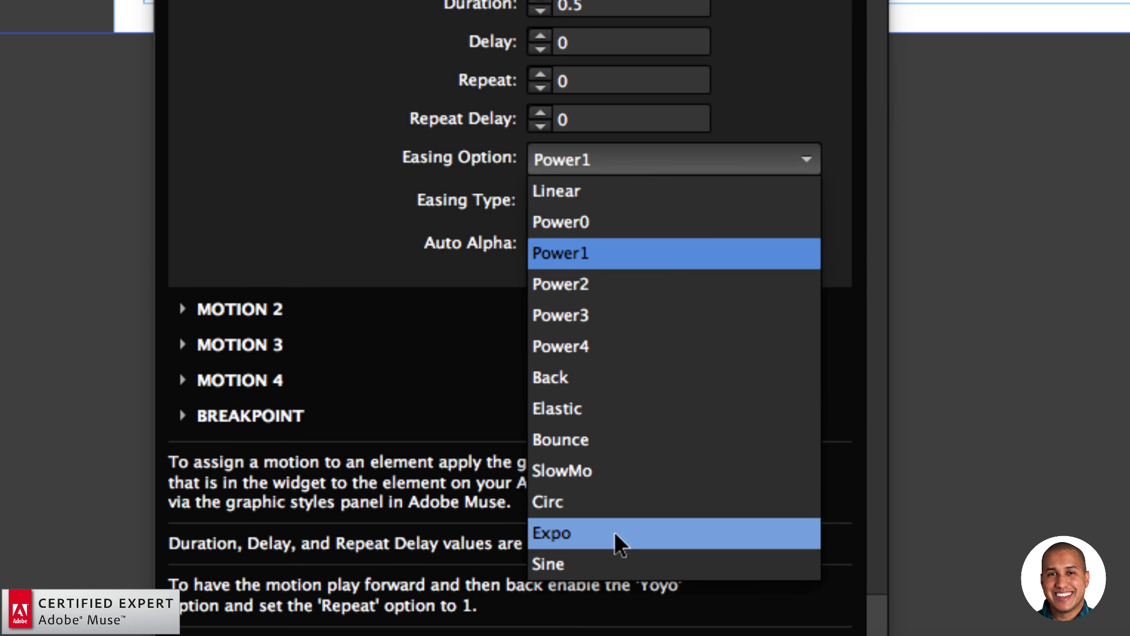
left_click(627, 550)
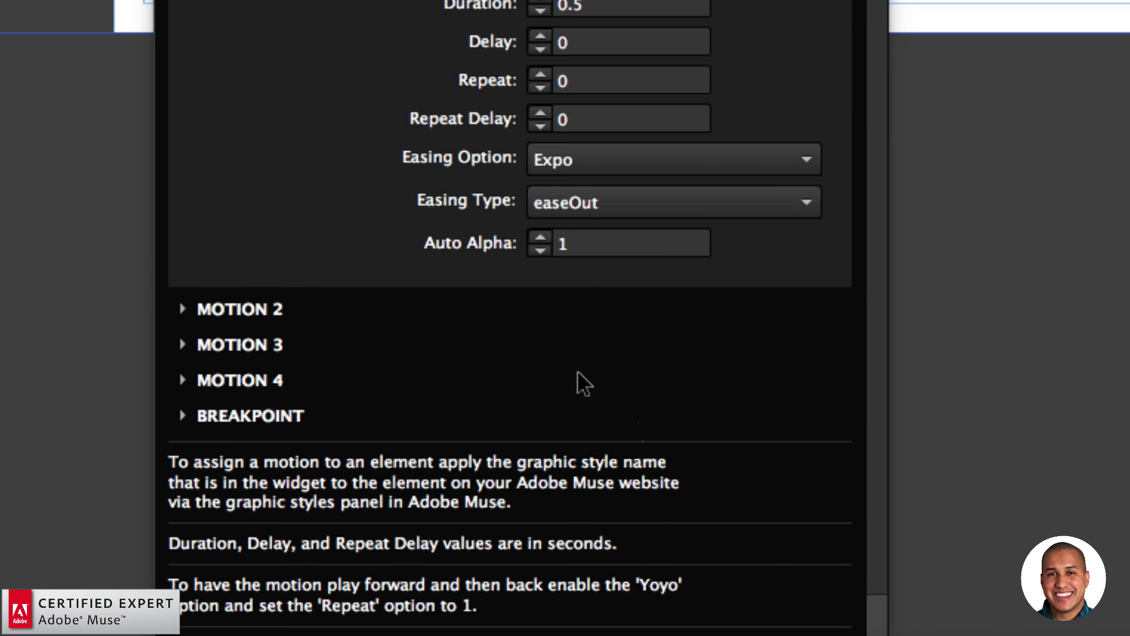
left_click(580, 209)
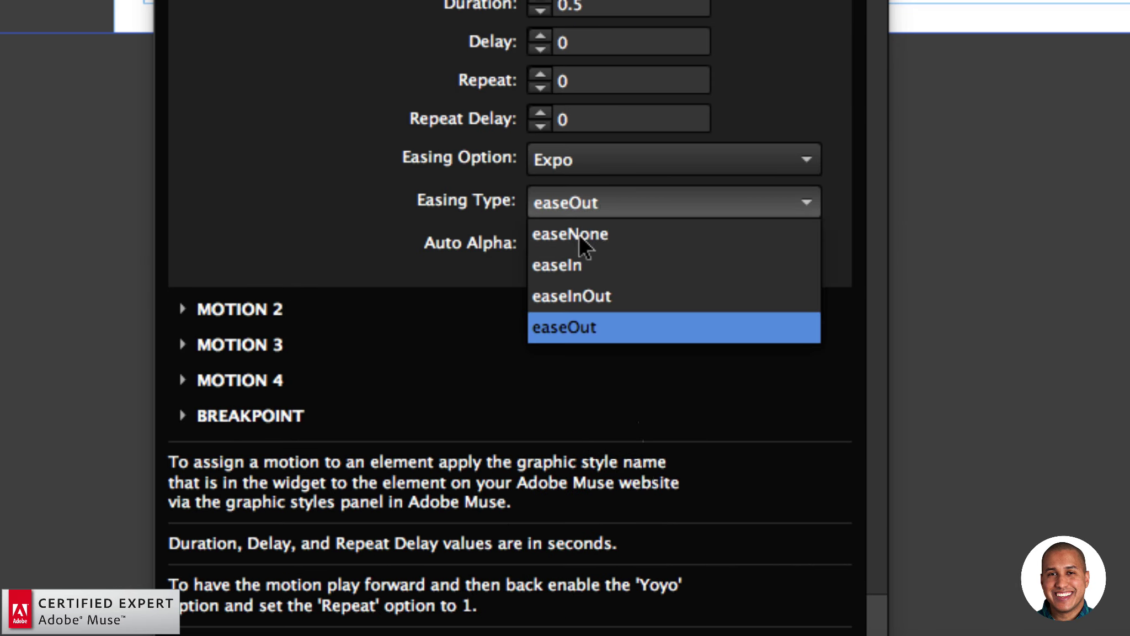
left_click(565, 294)
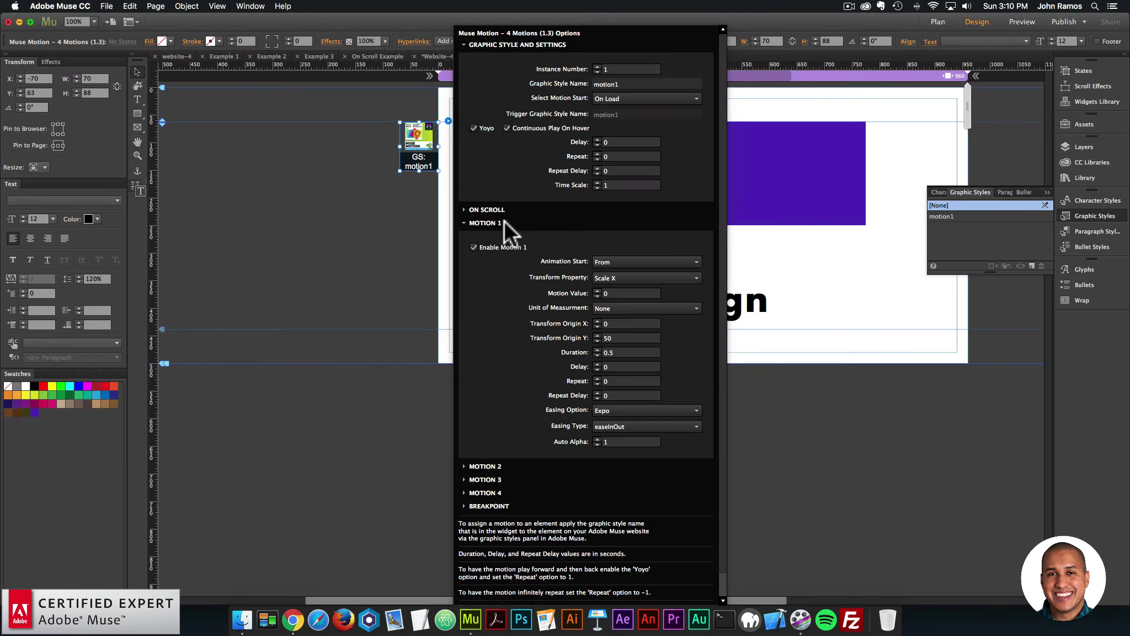
left_click(366, 229)
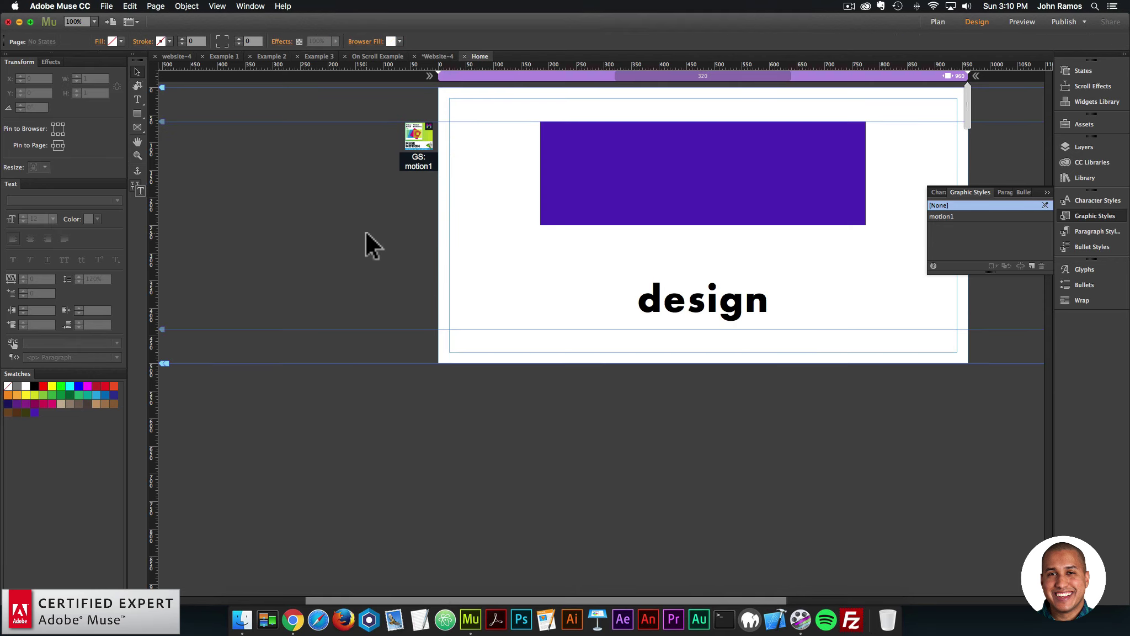
Preview the page in the browser to check the rectangle's Scale X animation, and return to Adobe Muse.
left_click(107, 6)
left_click(131, 184)
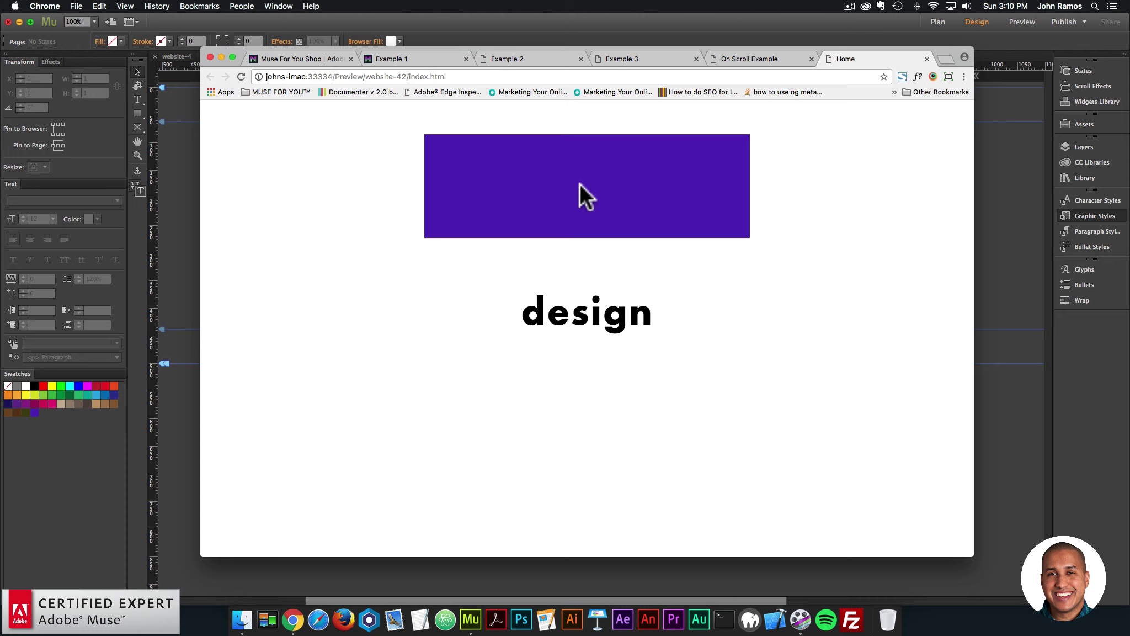
left_click(1019, 239)
Enable Motion 2 in the 4 Motions widget and set its Transform Property to Scale X.
left_click(436, 141)
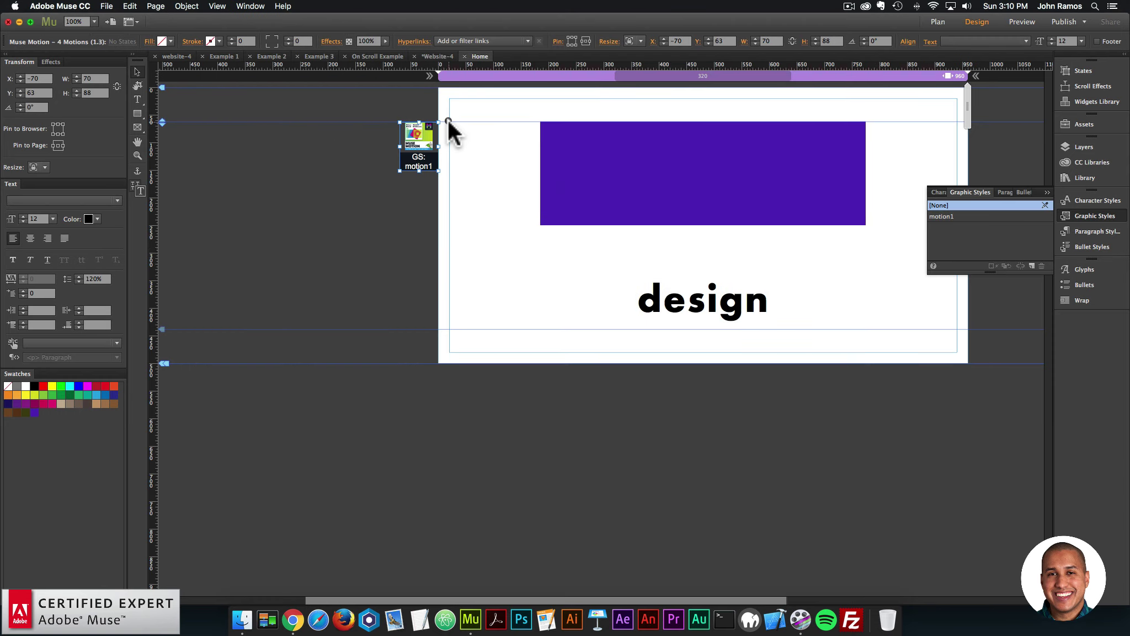
left_click(448, 122)
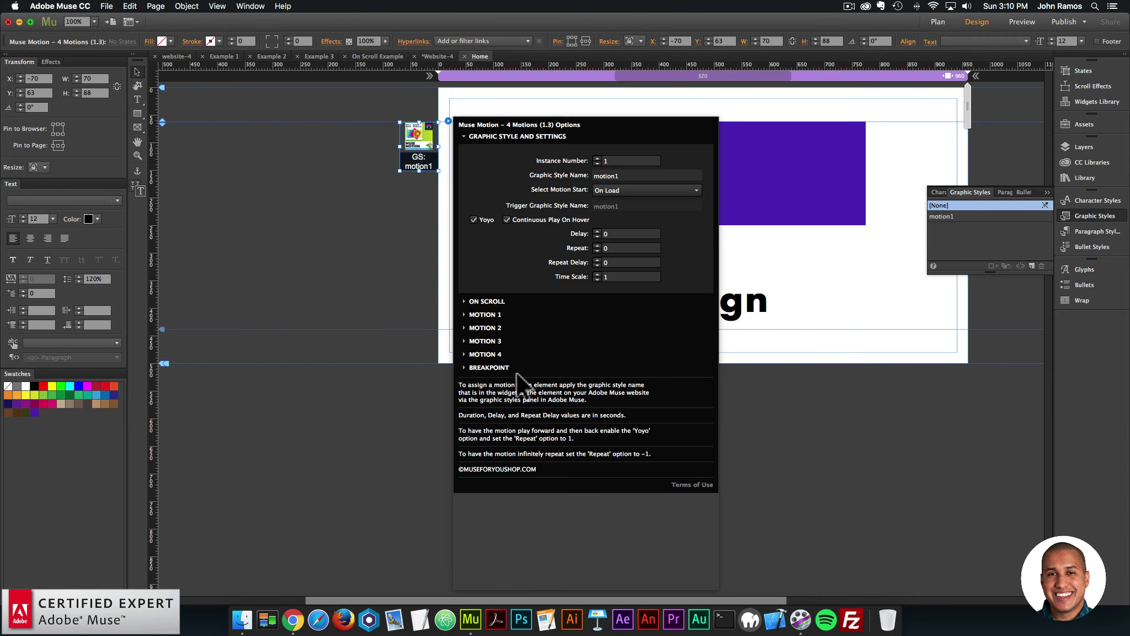
left_click(491, 328)
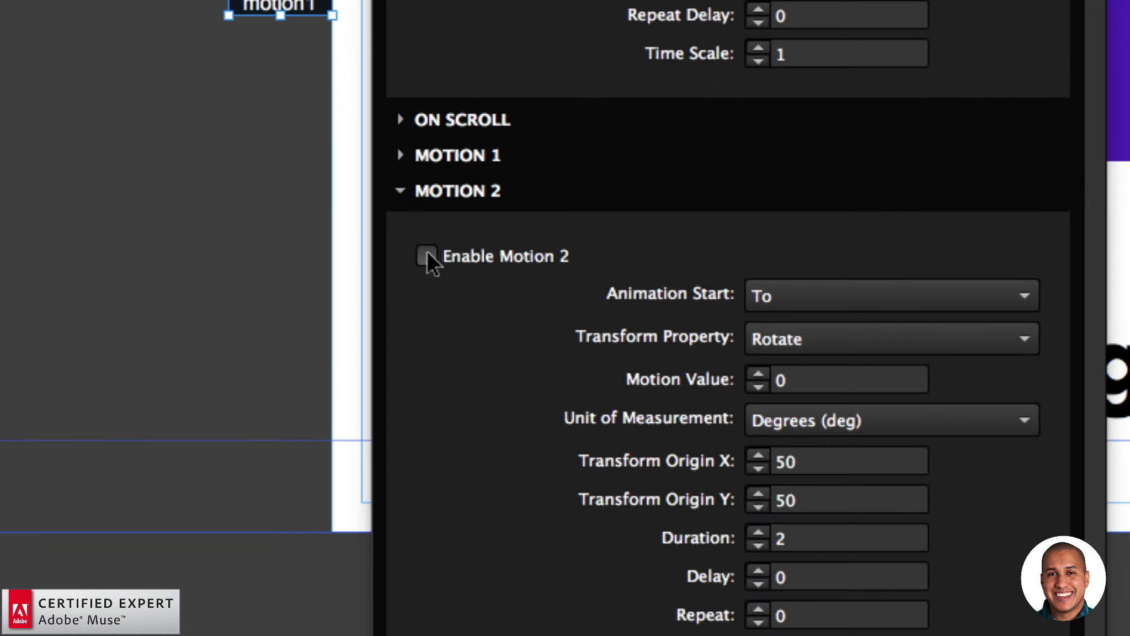
left_click(426, 255)
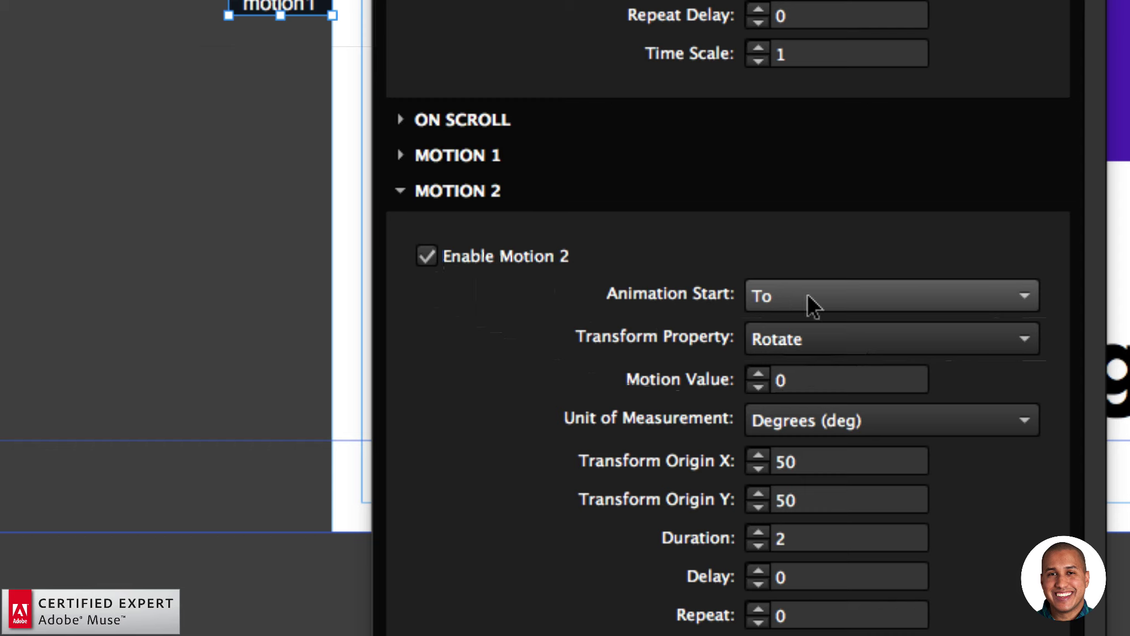
left_click(796, 338)
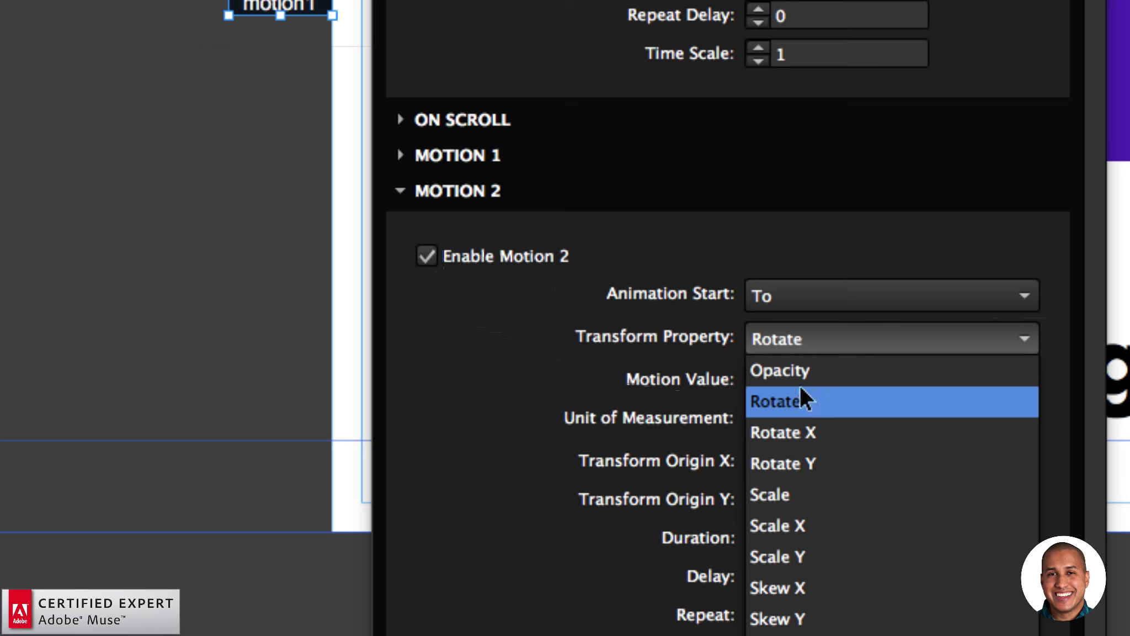
left_click(813, 525)
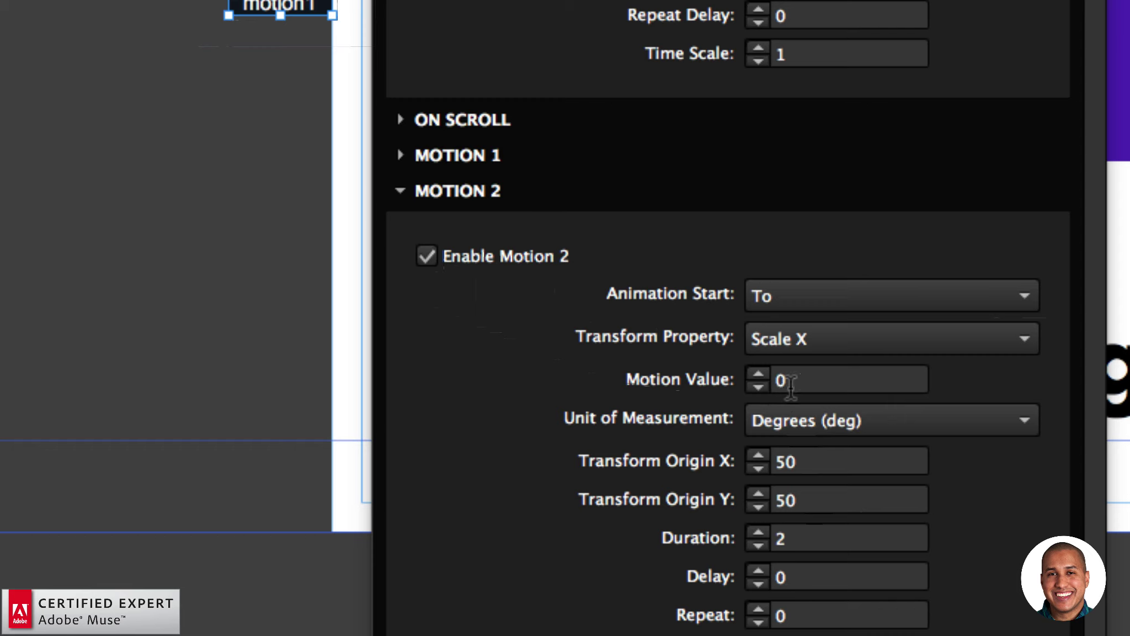
Set Motion 2's unit of measurement to None and its Transform Origin X to 100.
left_click(790, 387)
left_click(806, 423)
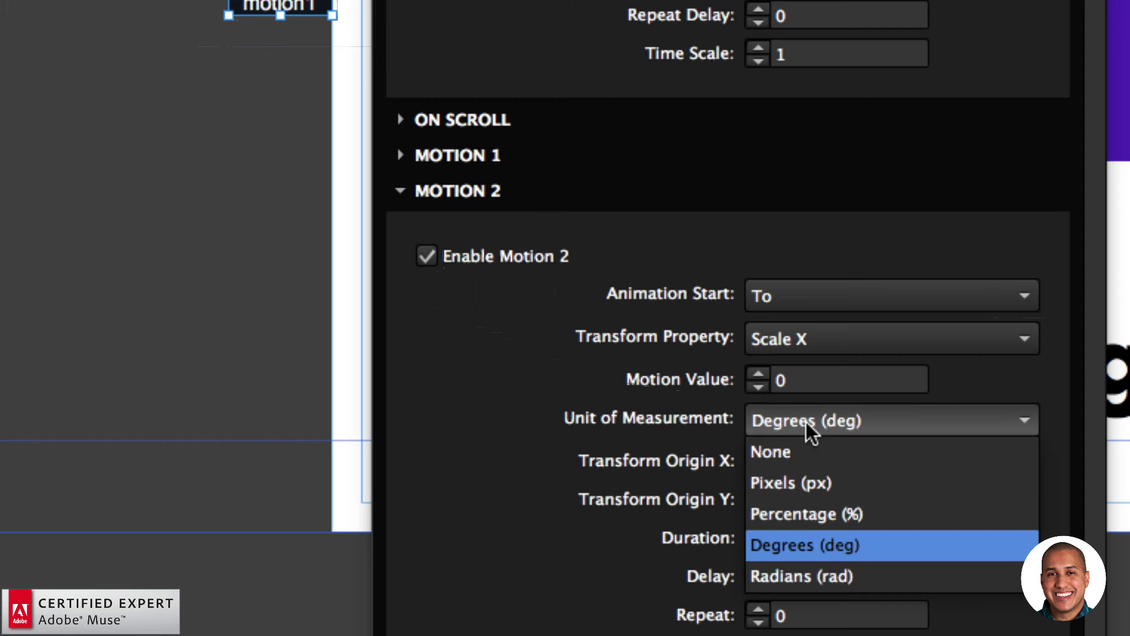
left_click(803, 454)
left_click(757, 460)
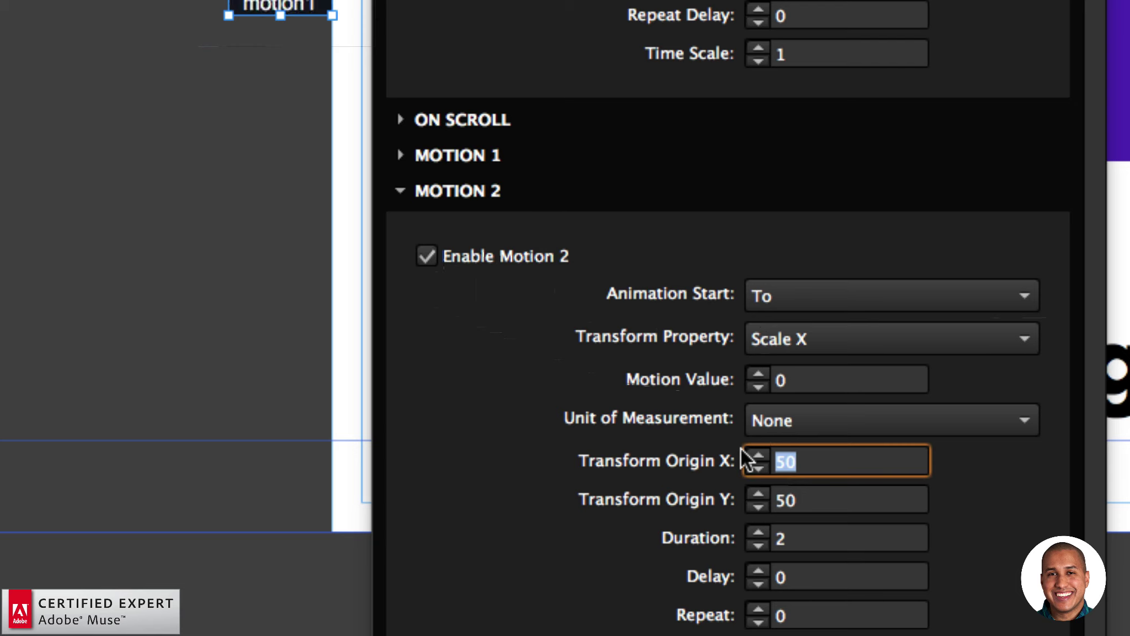
type("100")
key("Return")
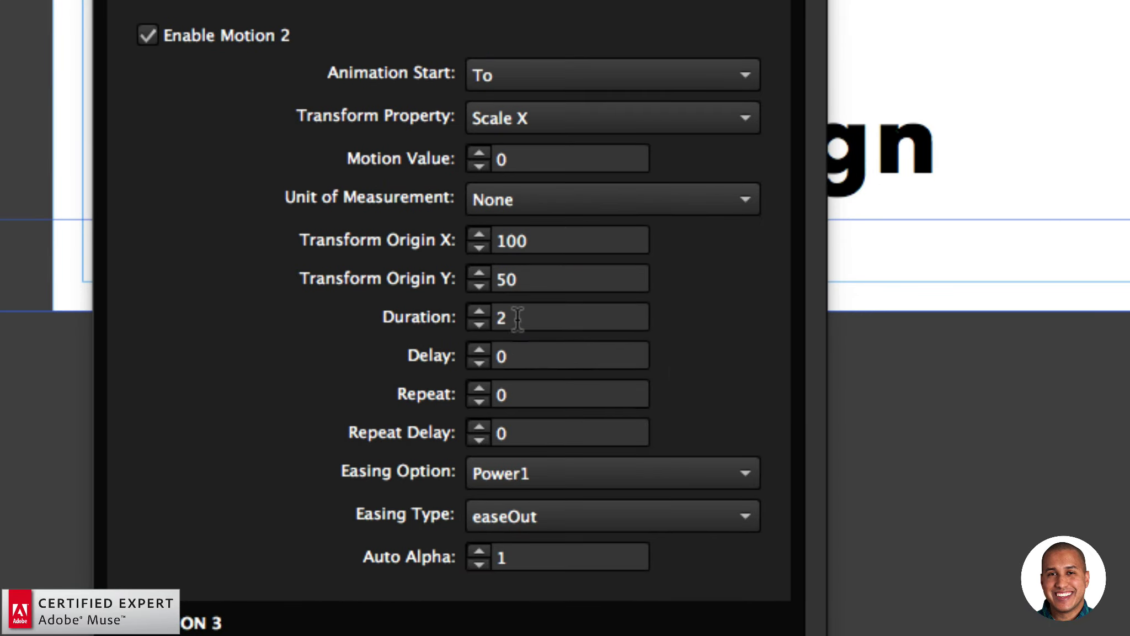
Set both the duration and the delay of Motion 2 to 0.5 seconds.
left_click(518, 318)
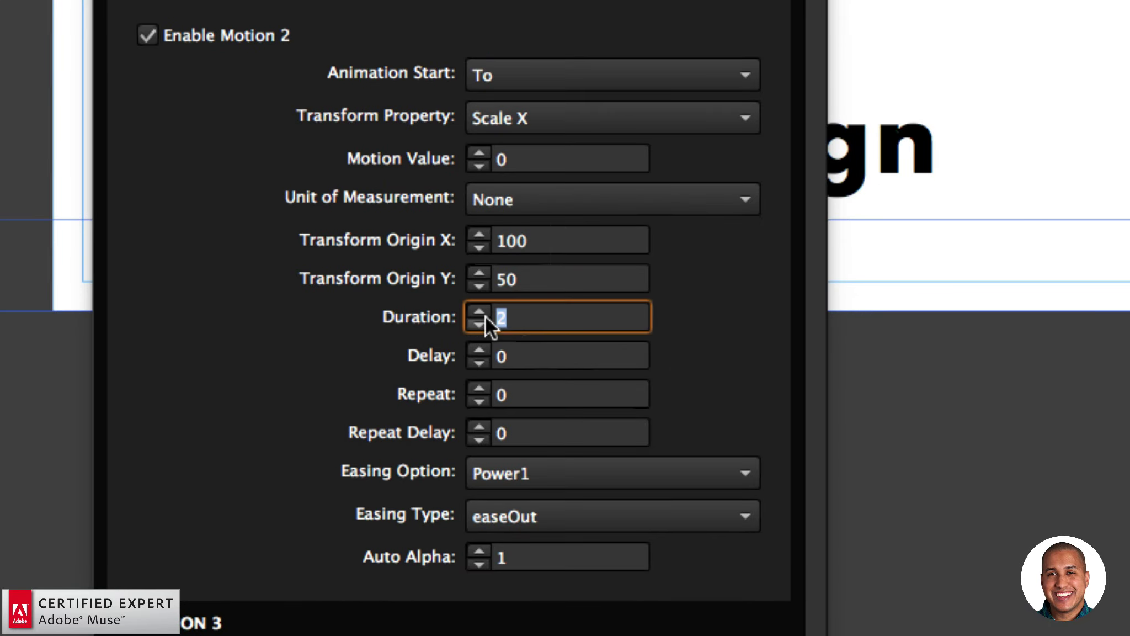
type("5")
left_click(482, 354)
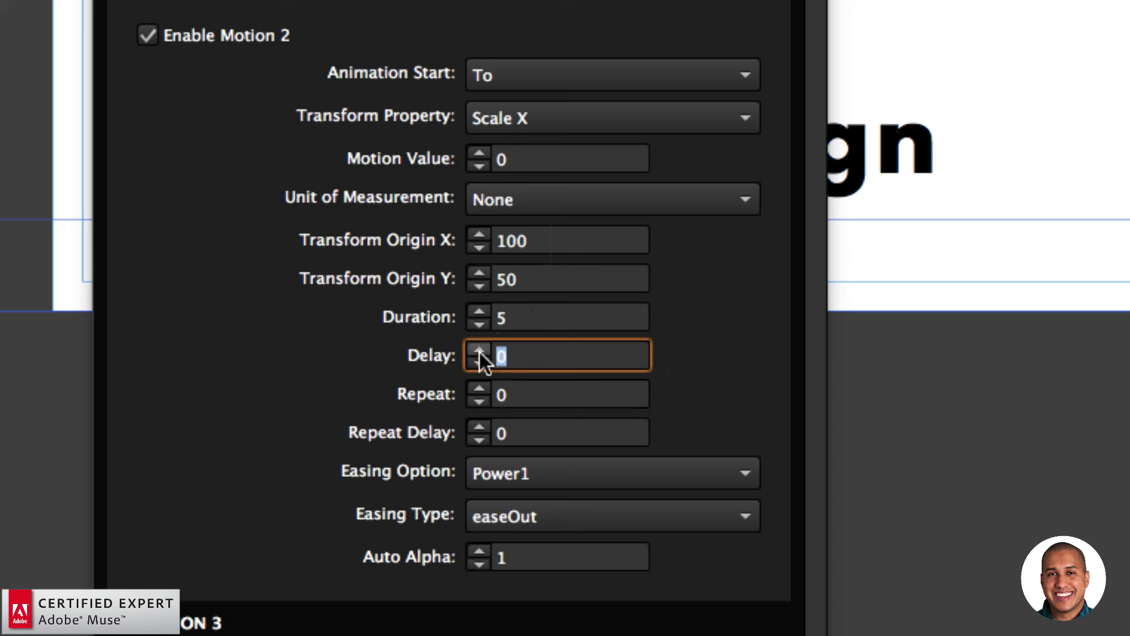
type(".5")
key("Return")
left_click(485, 316)
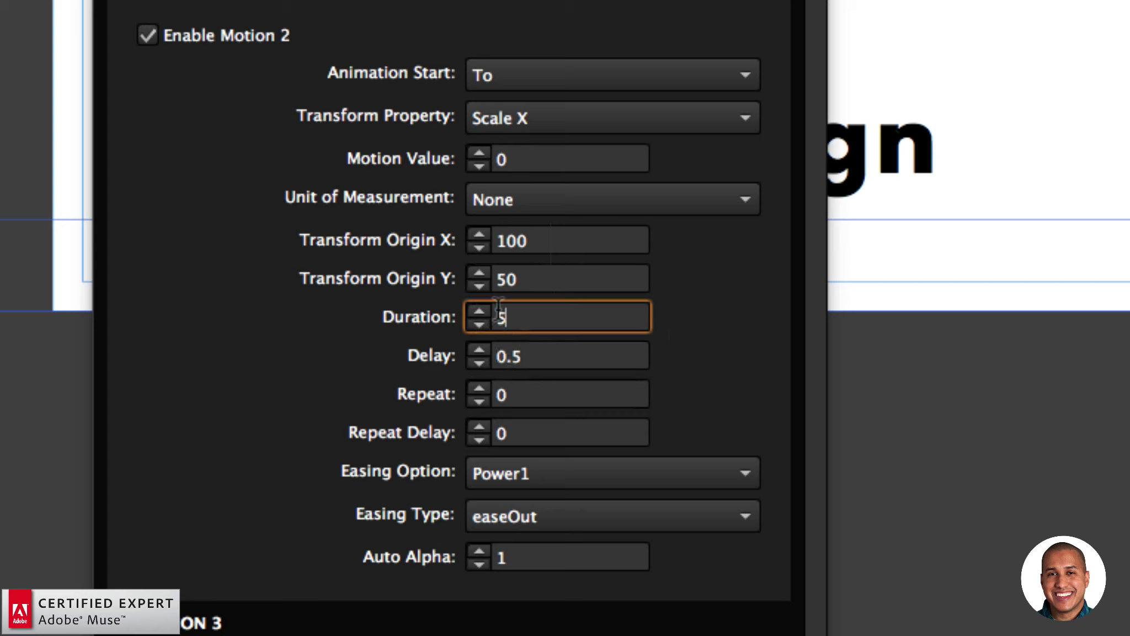
type(".5")
key("Return")
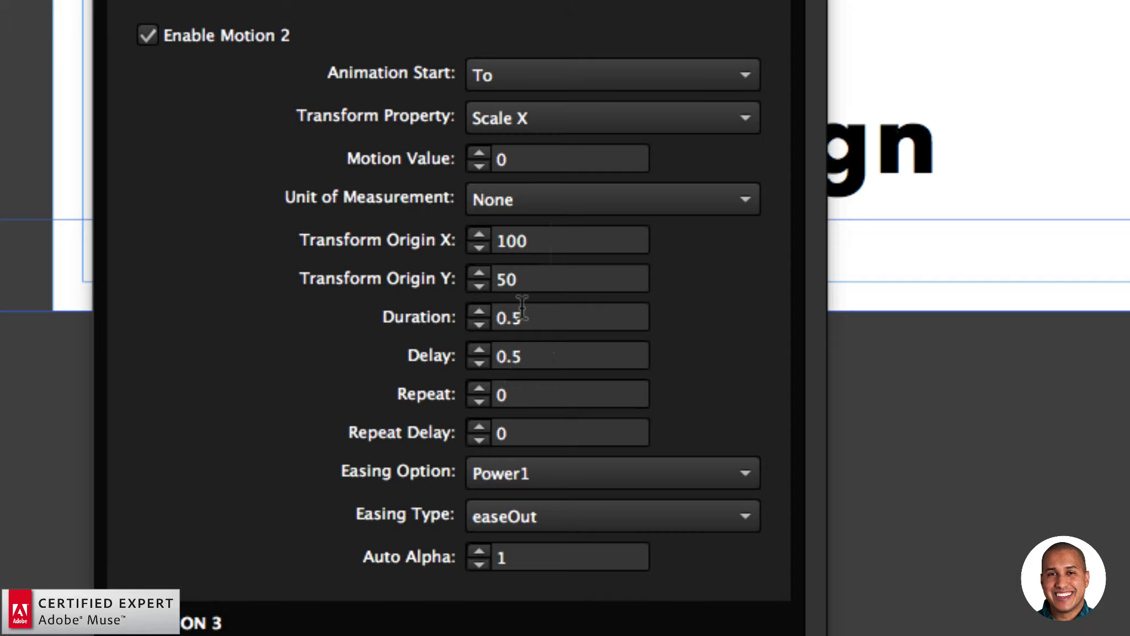
Set Motion 2's easing option to Expo and easing type to easeInOut, and close the widget options.
left_click(525, 471)
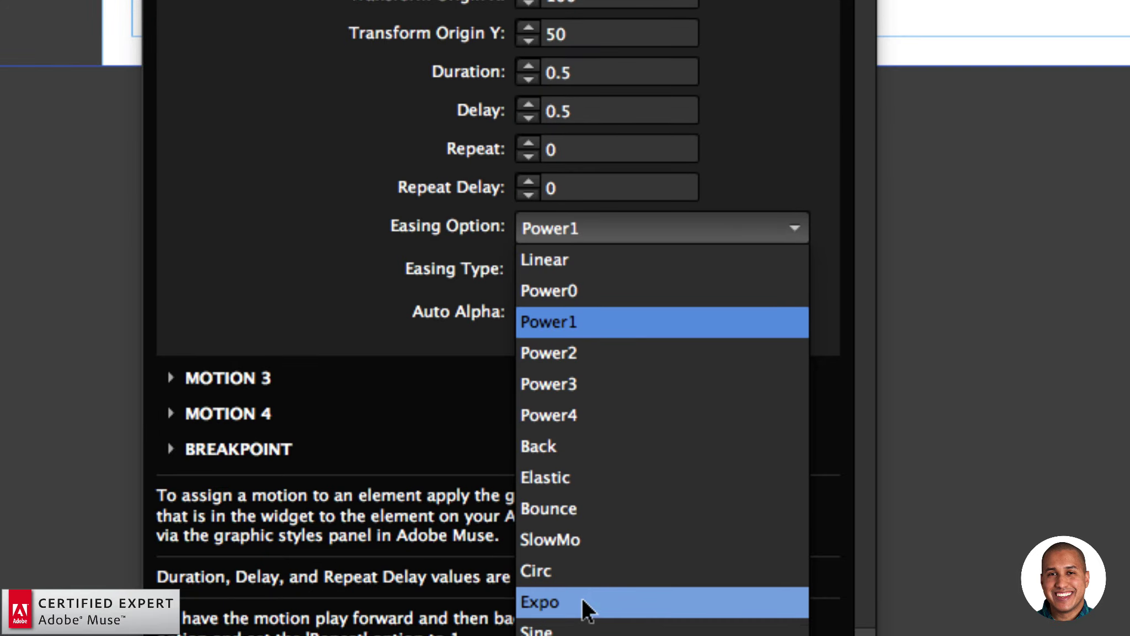
left_click(580, 602)
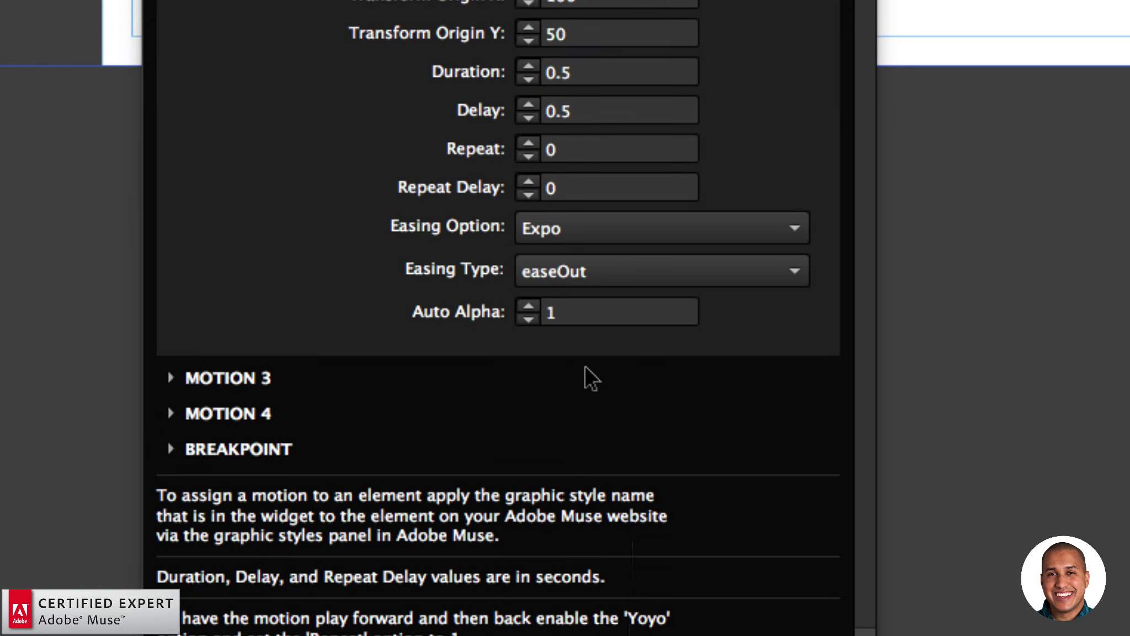
left_click(580, 272)
left_click(582, 365)
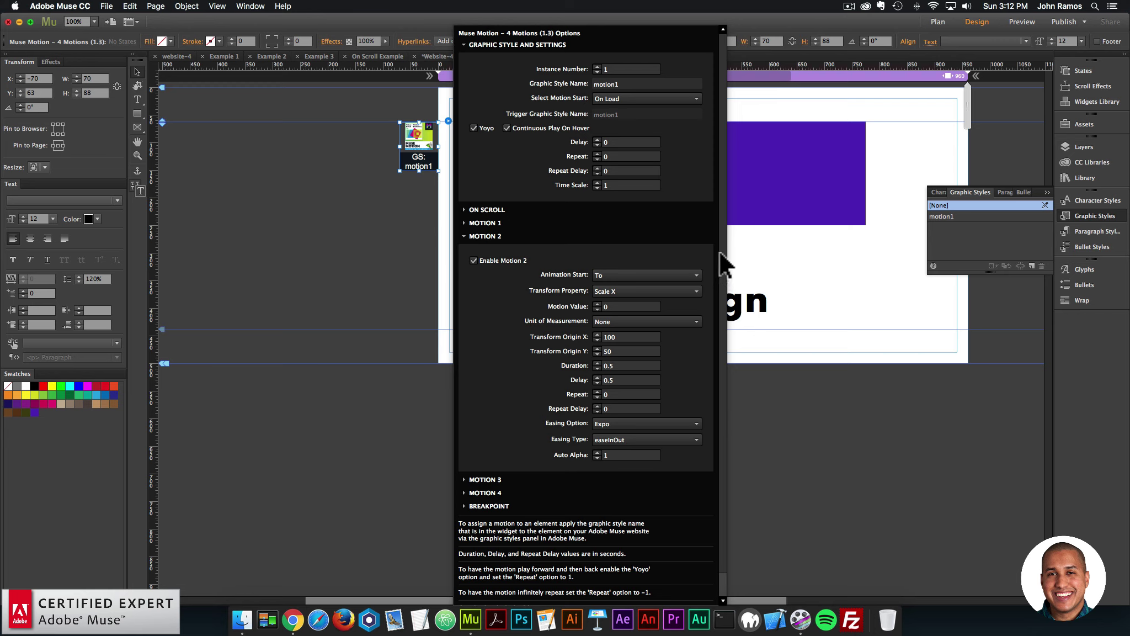
scroll(721, 254, "down", 1)
scroll(722, 261, "down", 1)
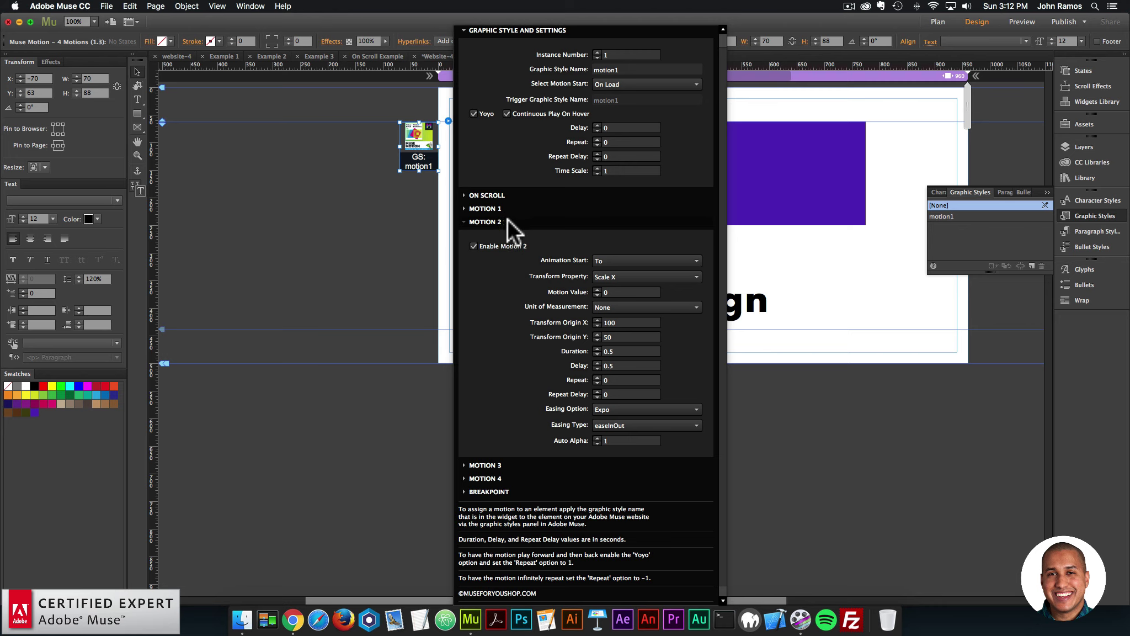
left_click(345, 218)
Preview the page in the browser, reload it several times to watch the two-part rectangle animation, and return to Adobe Muse.
left_click(107, 7)
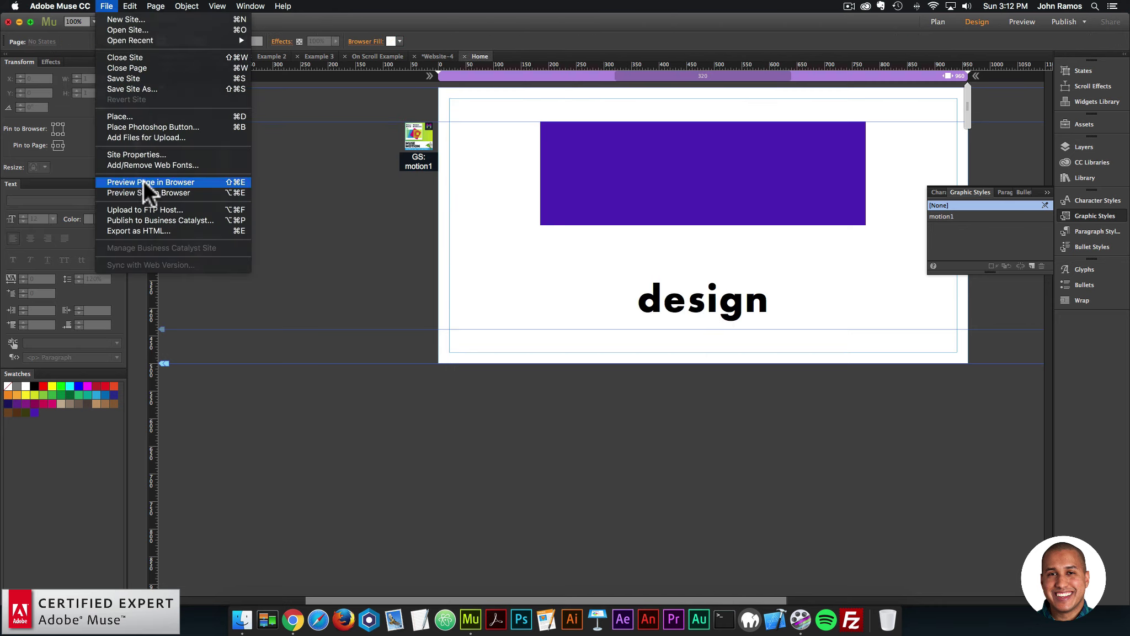
left_click(144, 182)
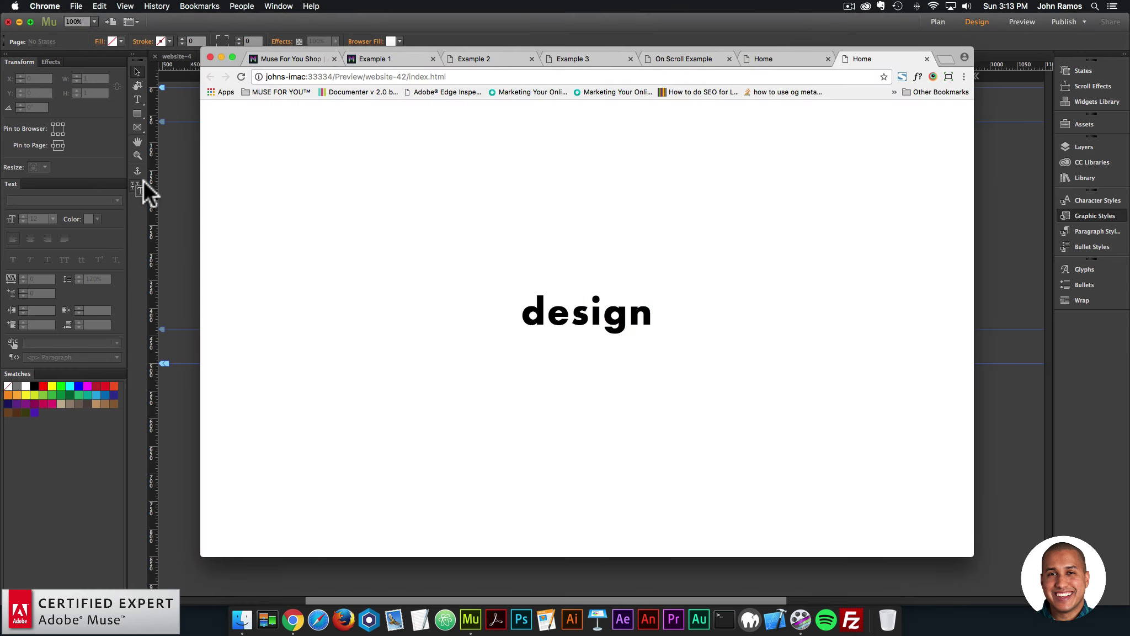
left_click(241, 76)
left_click(241, 76)
left_click(243, 75)
left_click(243, 75)
left_click(240, 74)
left_click(1013, 231)
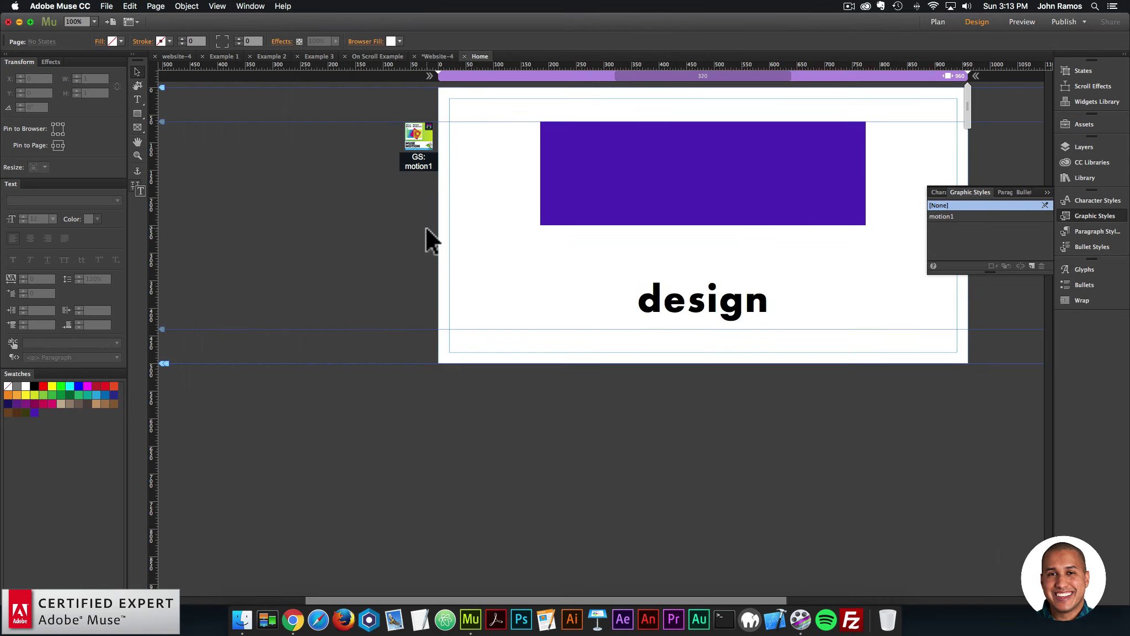
left_click(277, 600)
left_click(240, 74)
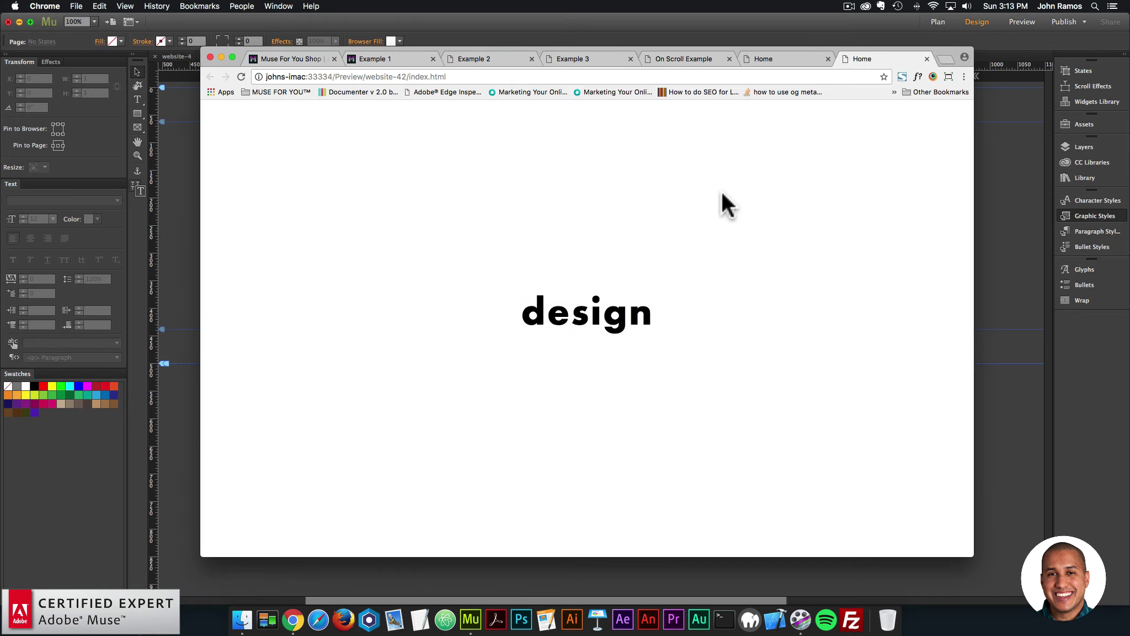
left_click(1008, 223)
In the 4 Motions widget's options, enable Motion 3 with Opacity as the transform property and a motion value of 1.
left_click(433, 144)
left_click(448, 120)
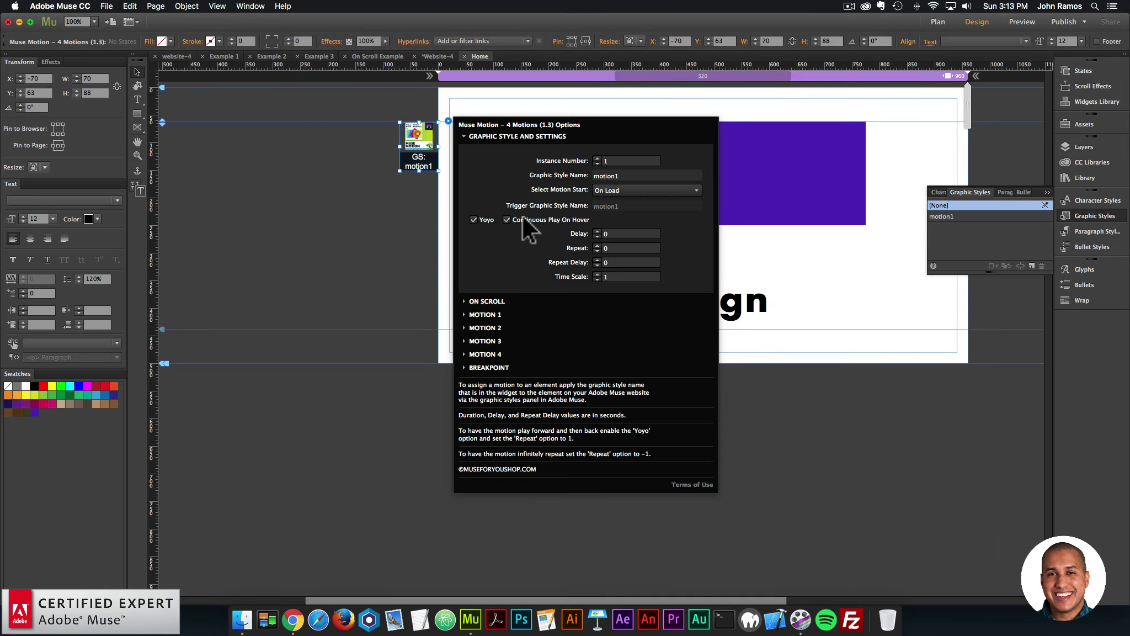
left_click(501, 341)
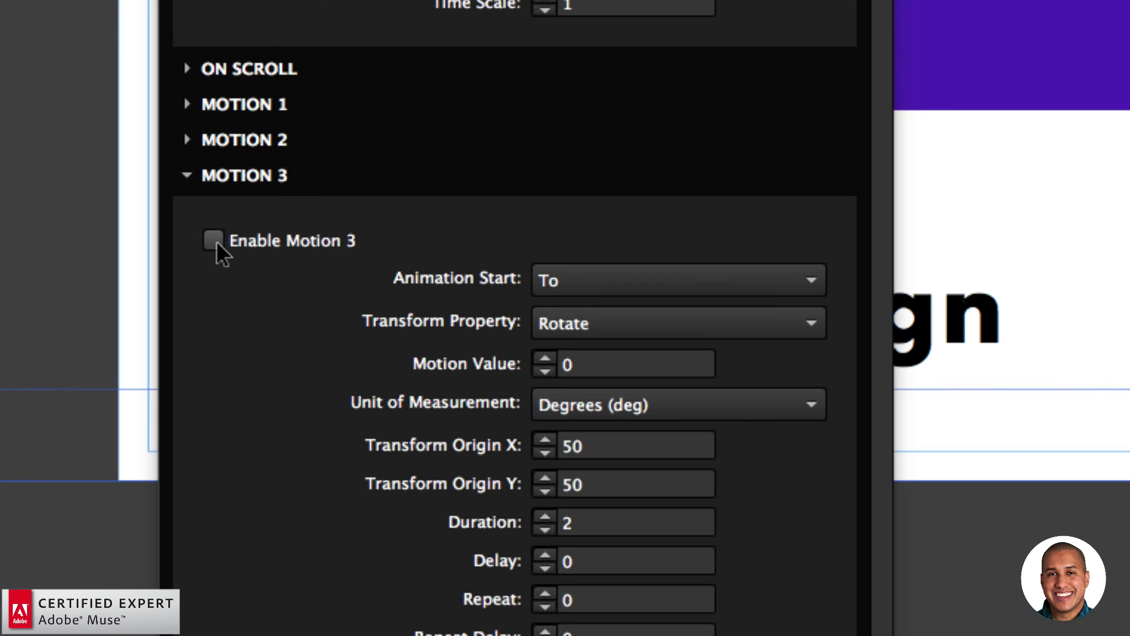
left_click(213, 240)
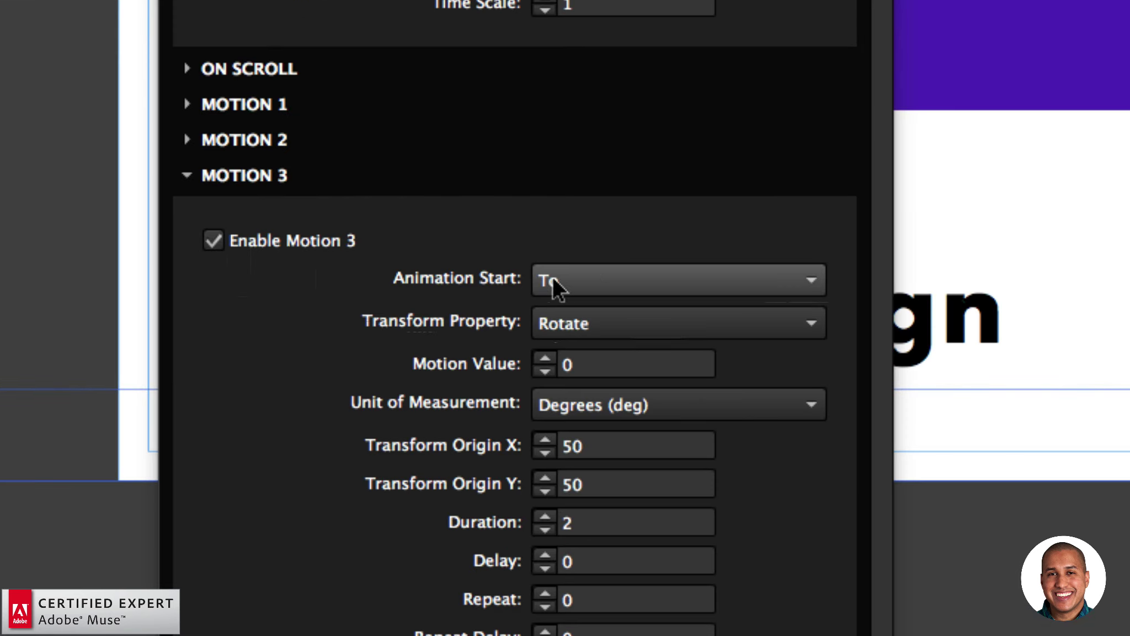
left_click(586, 317)
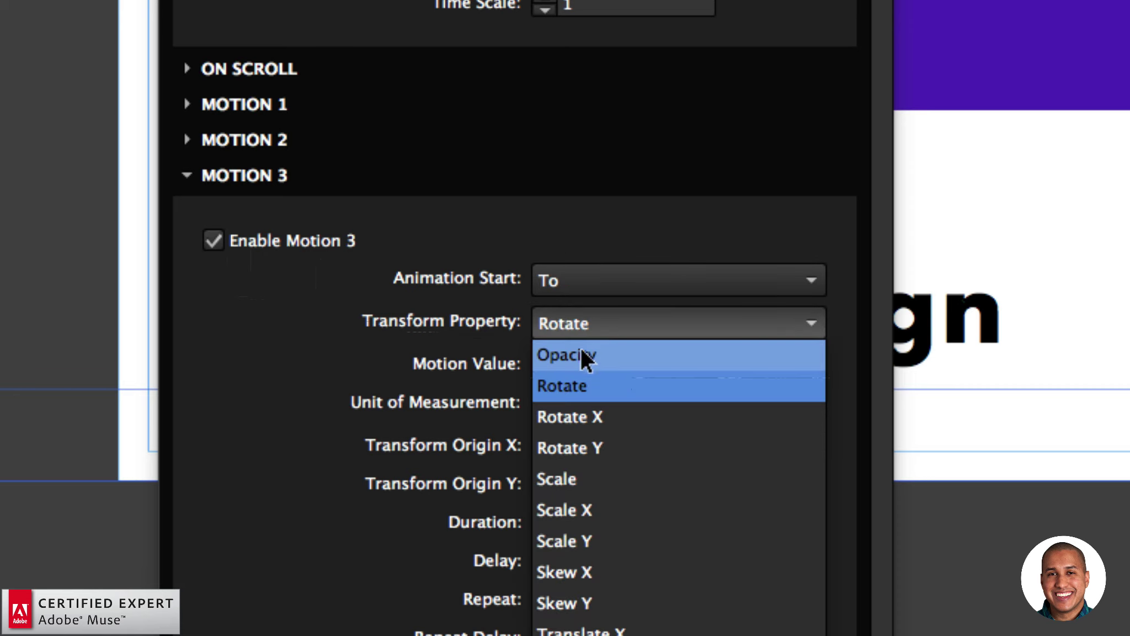
left_click(575, 350)
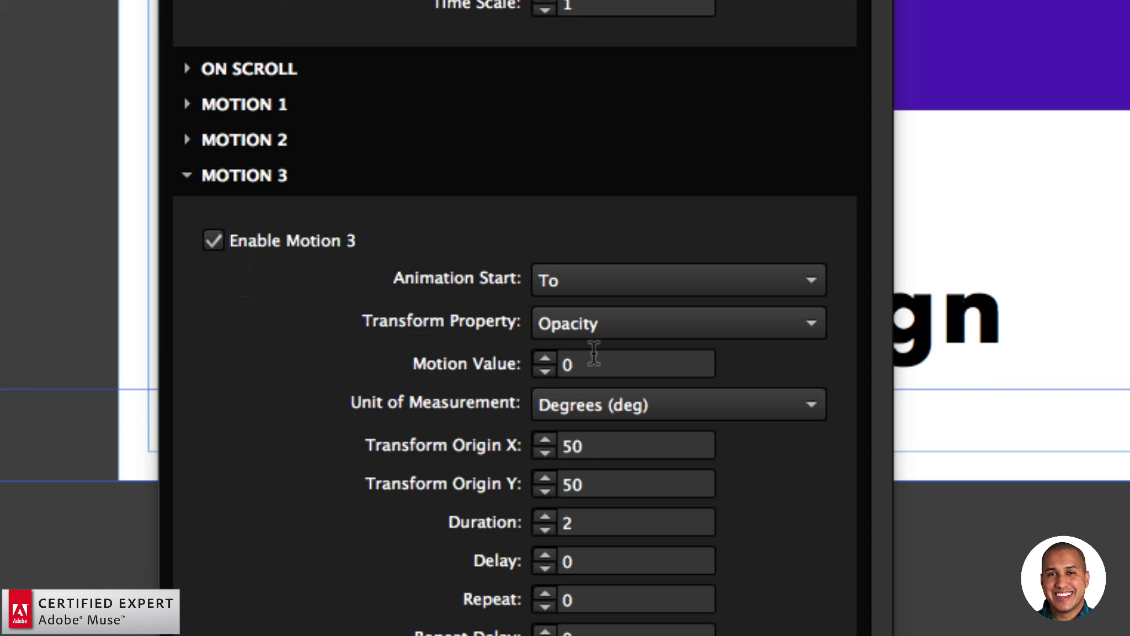
left_click(594, 359)
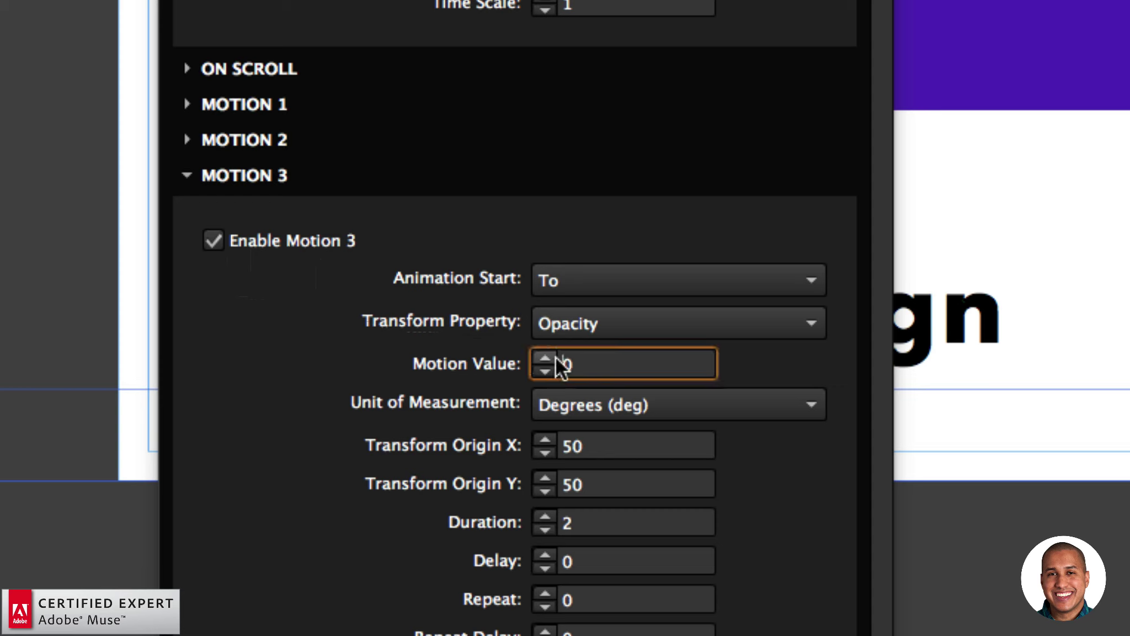
type("1")
key("Return")
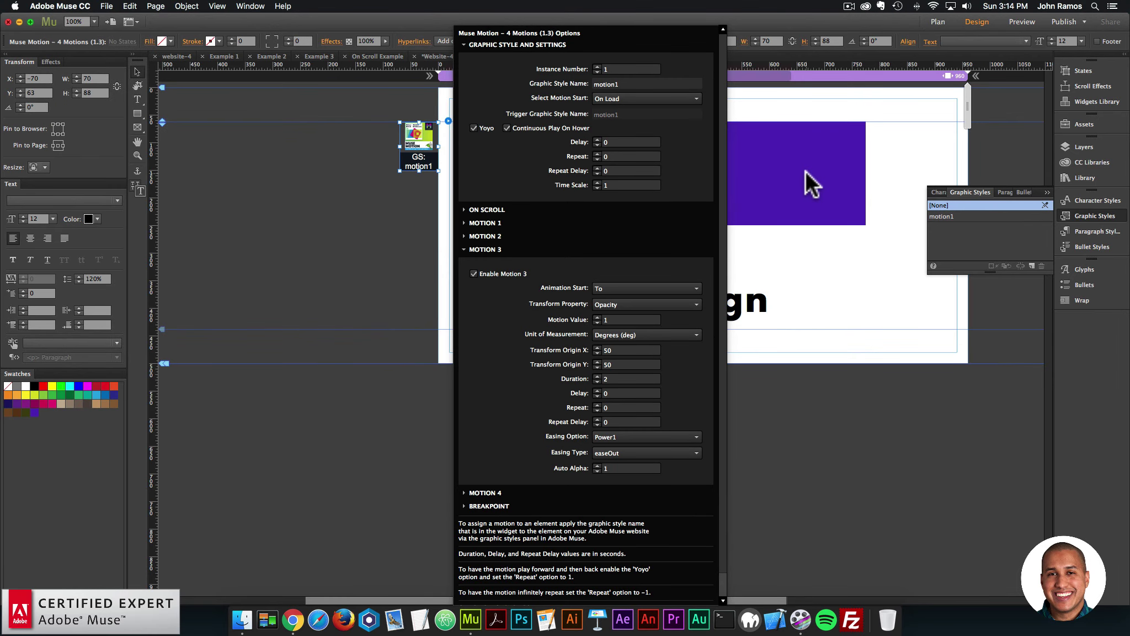
Set the opacity of the purple rectangle that uses the motion1 graphic style to 0%.
left_click(805, 171)
left_click(941, 216)
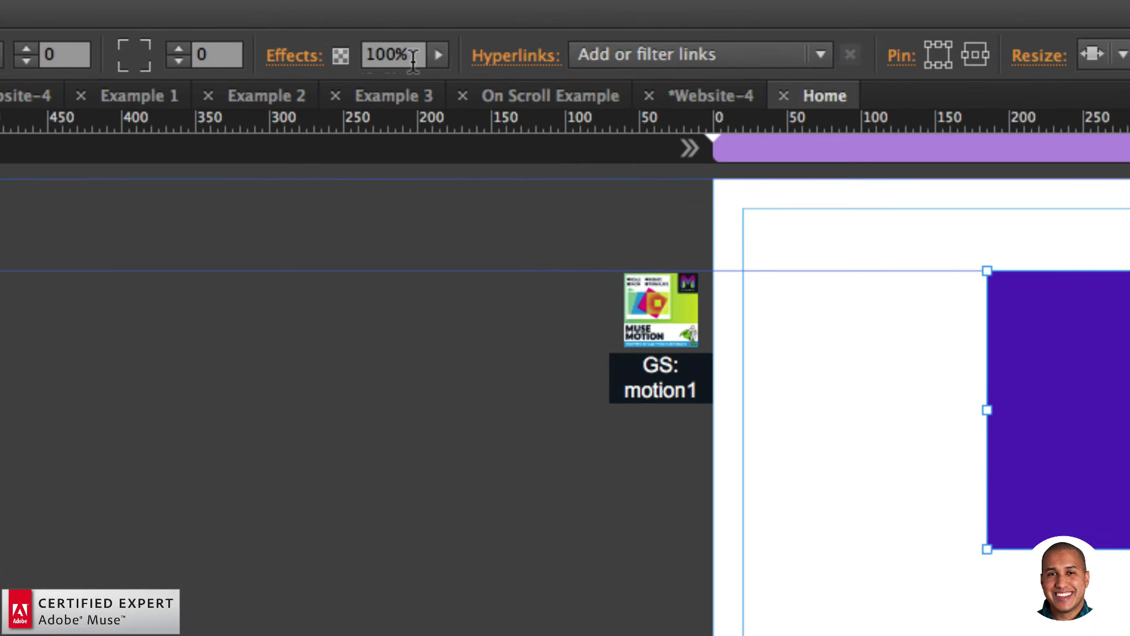
left_click(437, 53)
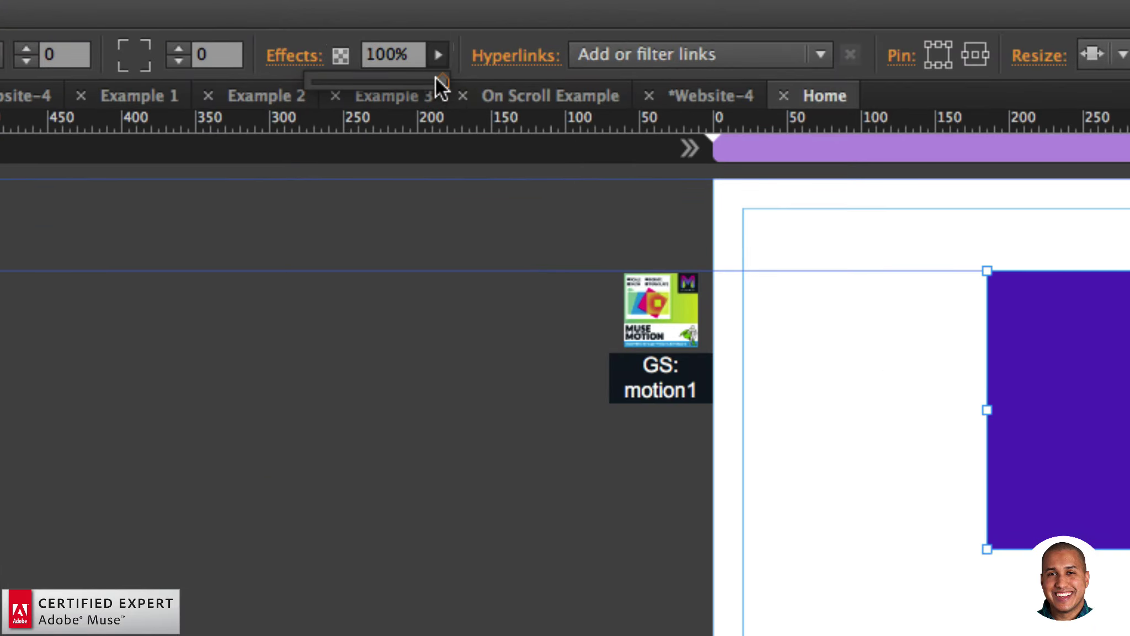
left_click_drag(436, 78, 302, 74)
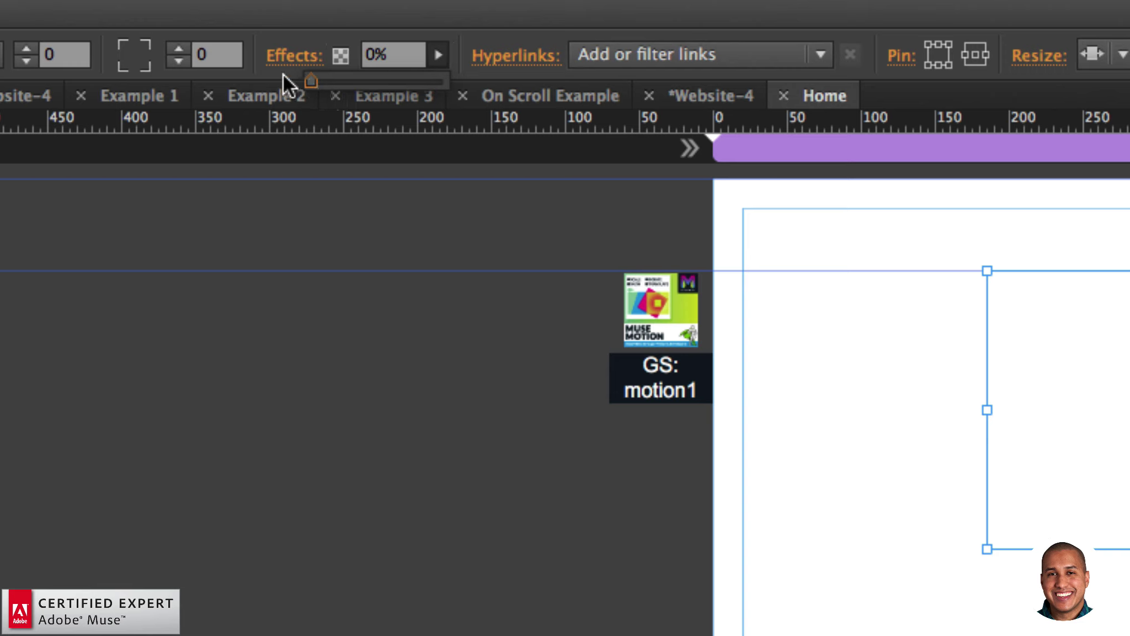
left_click(425, 307)
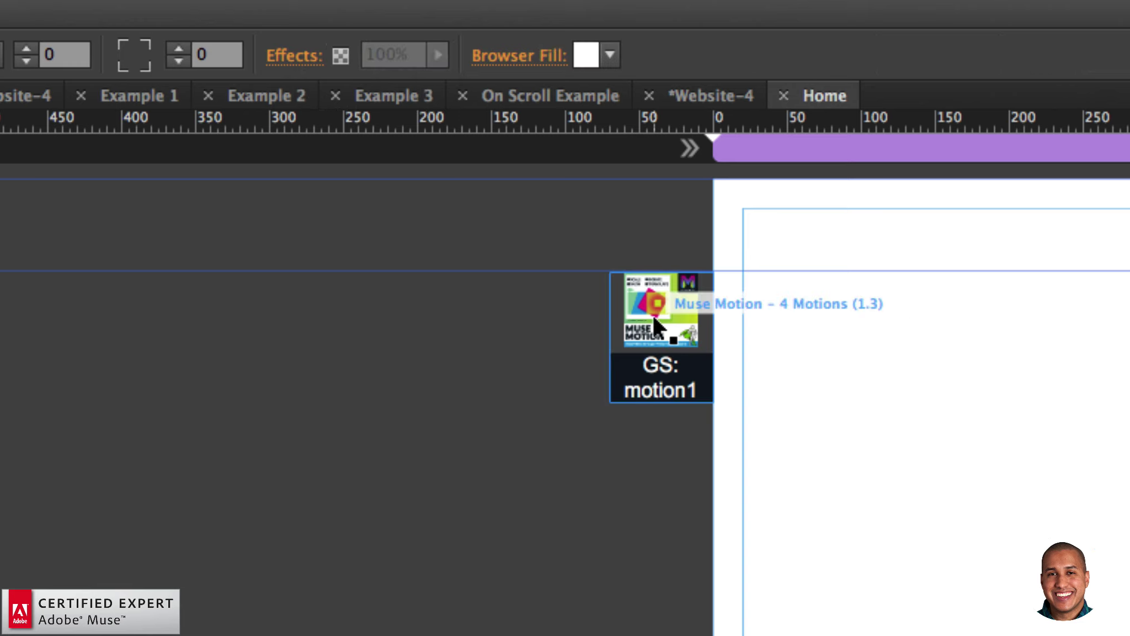
left_click_drag(652, 315, 652, 310)
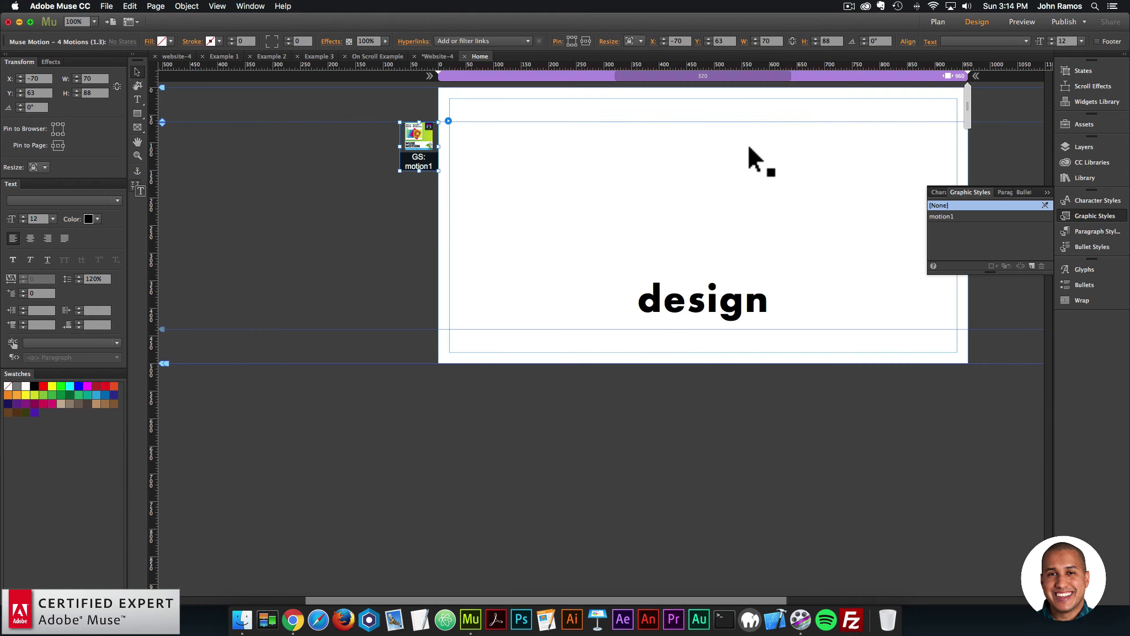
left_click(747, 144)
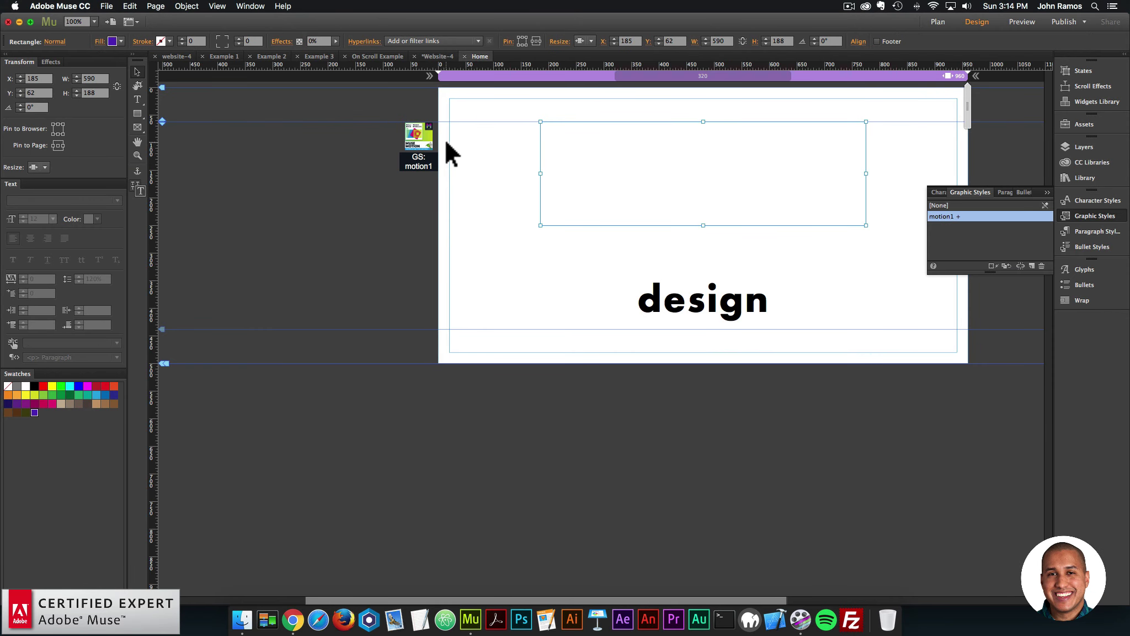
Reopen the 4 Motions widget's options and set Motion 3's unit of measurement to None and its Transform Origin X to 0.
left_click(432, 129)
left_click(448, 120)
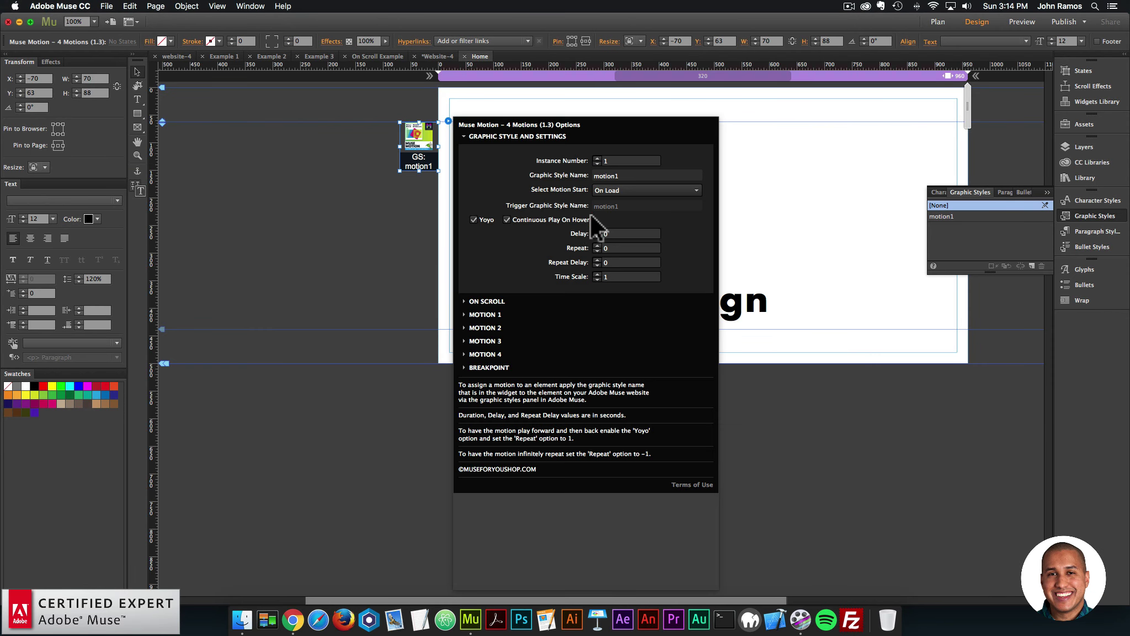
left_click(486, 340)
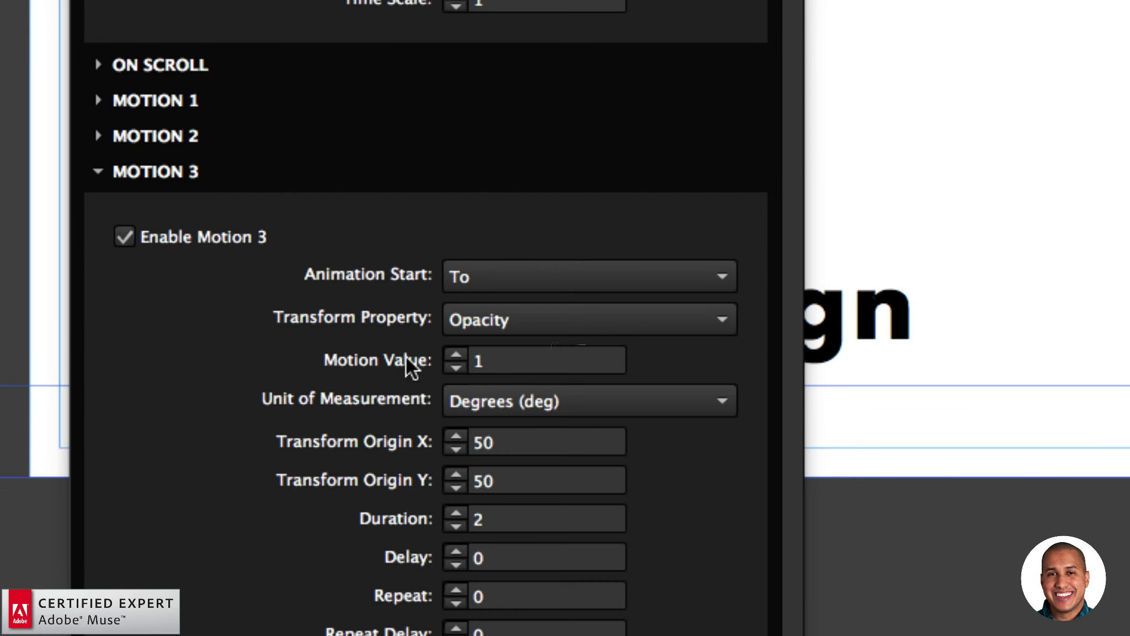
left_click(485, 361)
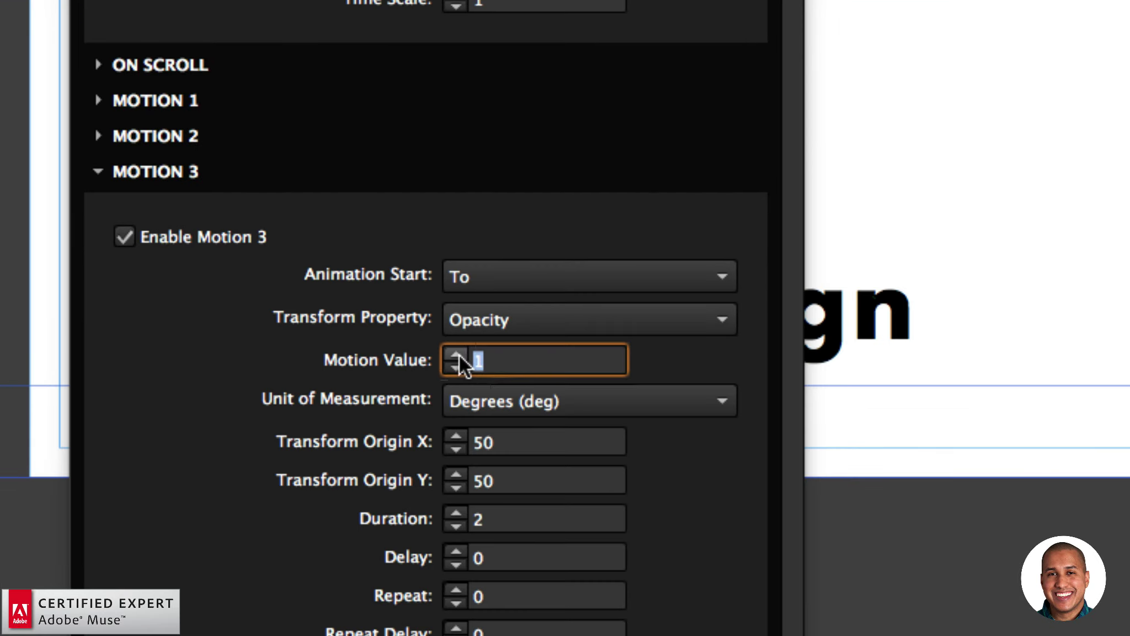
left_click(519, 405)
left_click(519, 405)
left_click(512, 432)
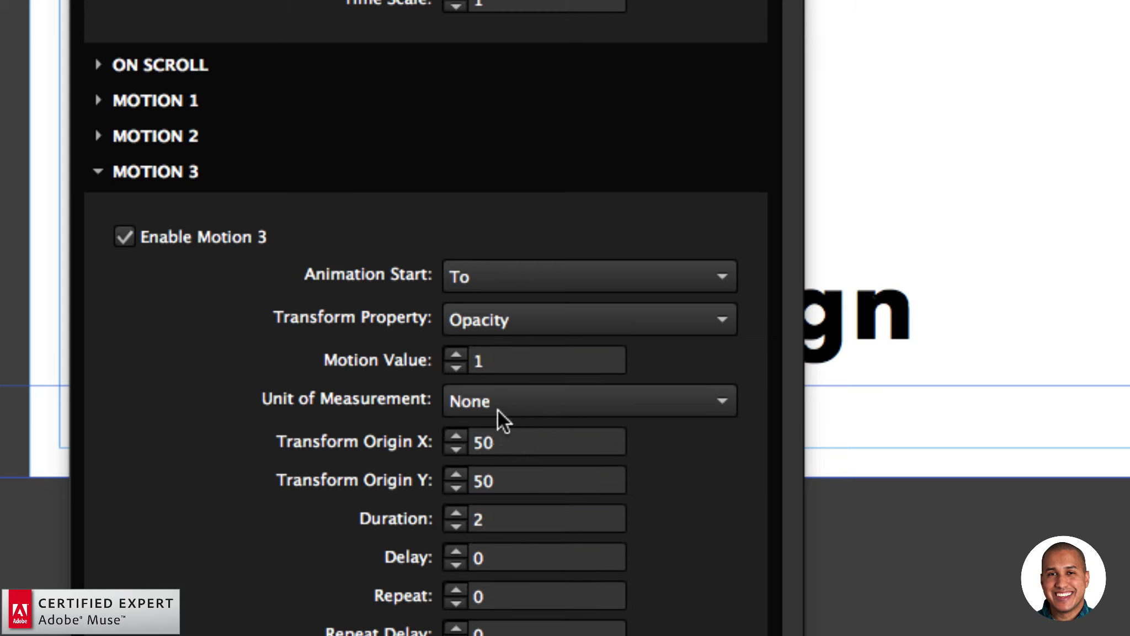
double_click(488, 442)
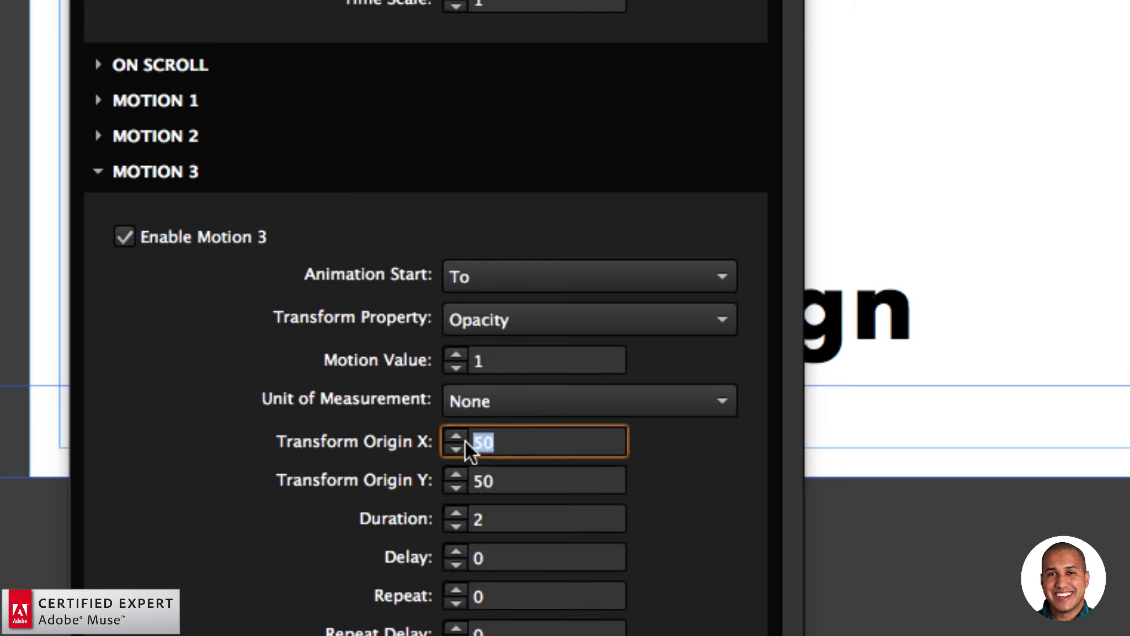
type("0")
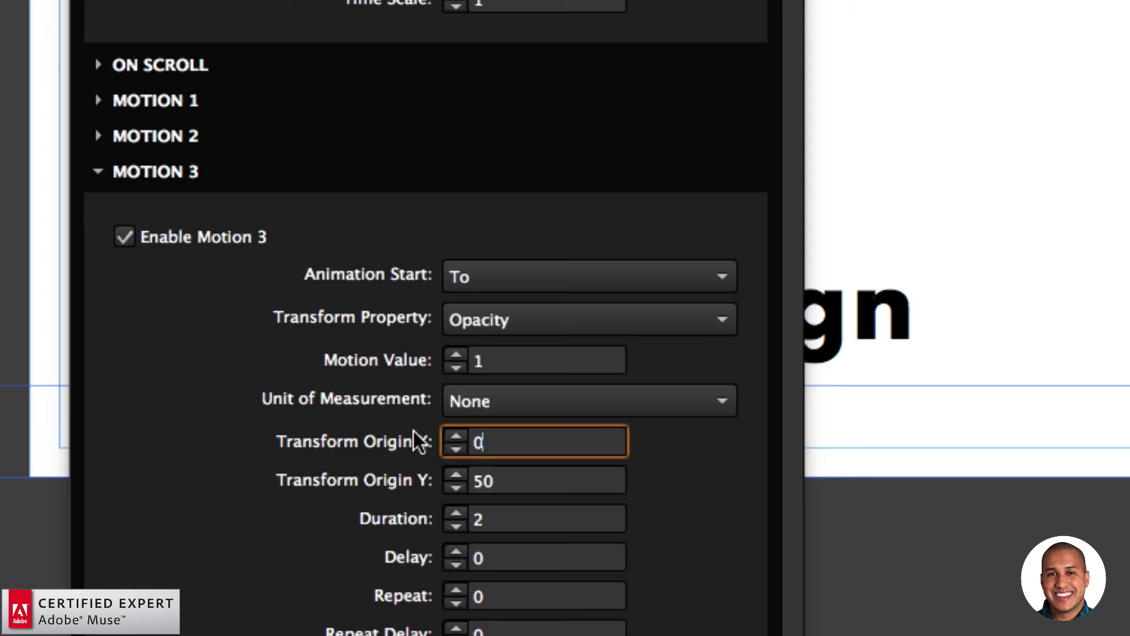
key("Return")
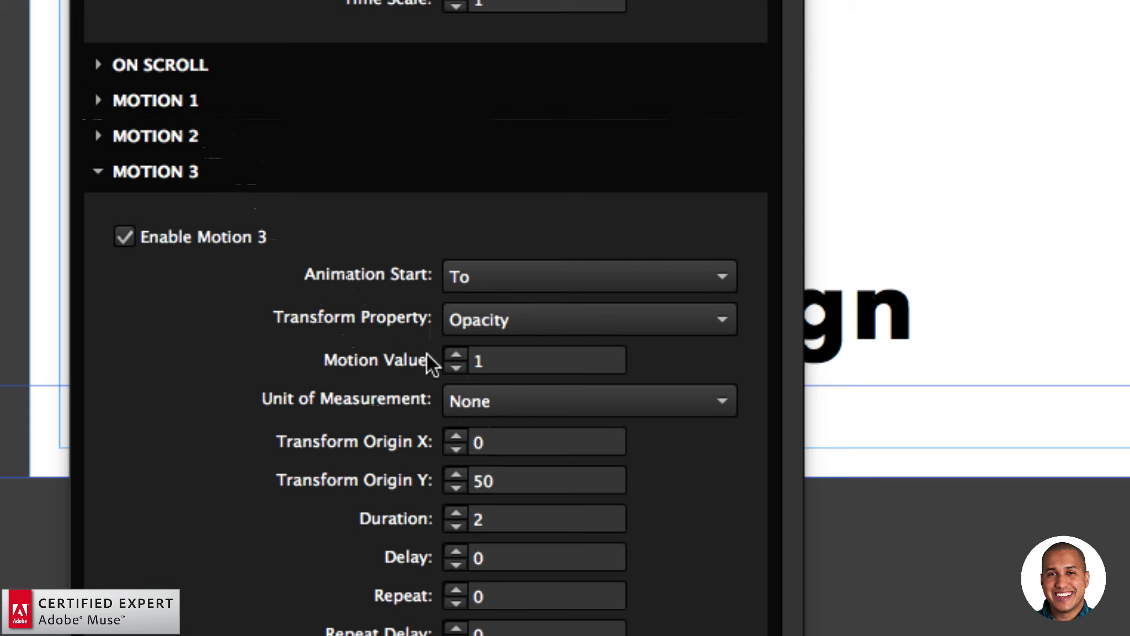
left_click(486, 441)
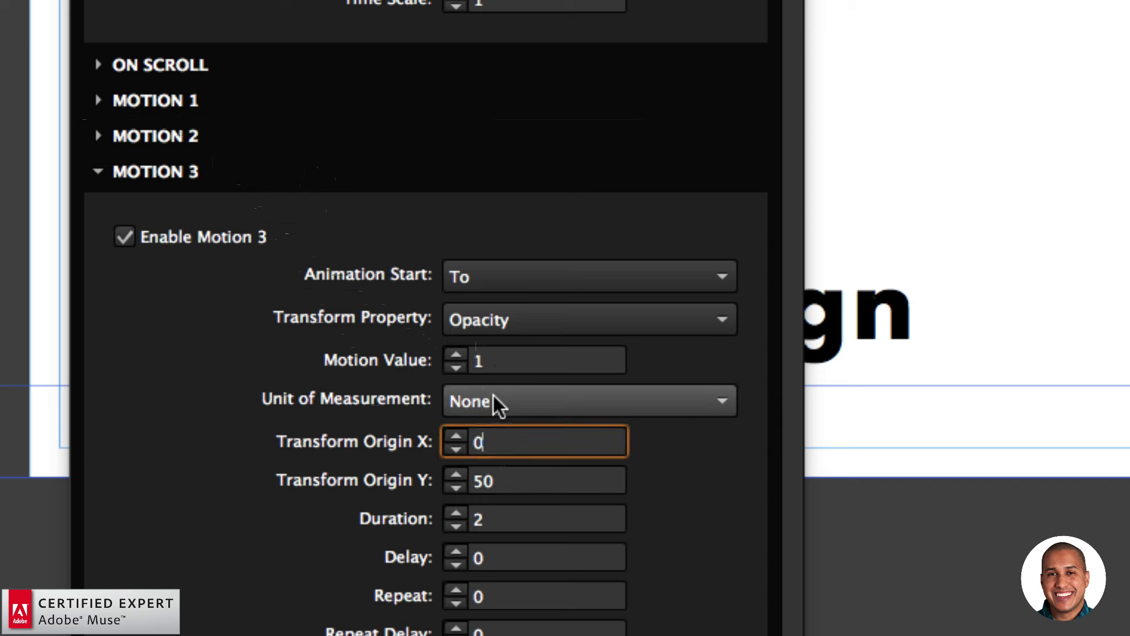
Set Motion 3's duration to 0 and its delay to 0.01 seconds.
double_click(517, 516)
type("0")
key("Return")
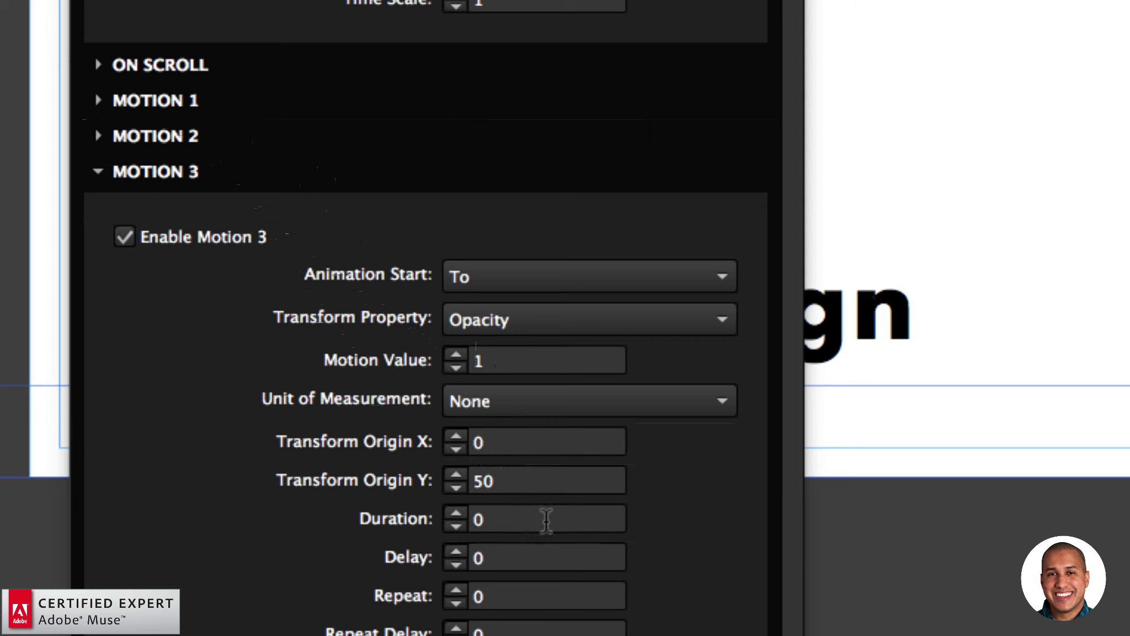
left_click(508, 519)
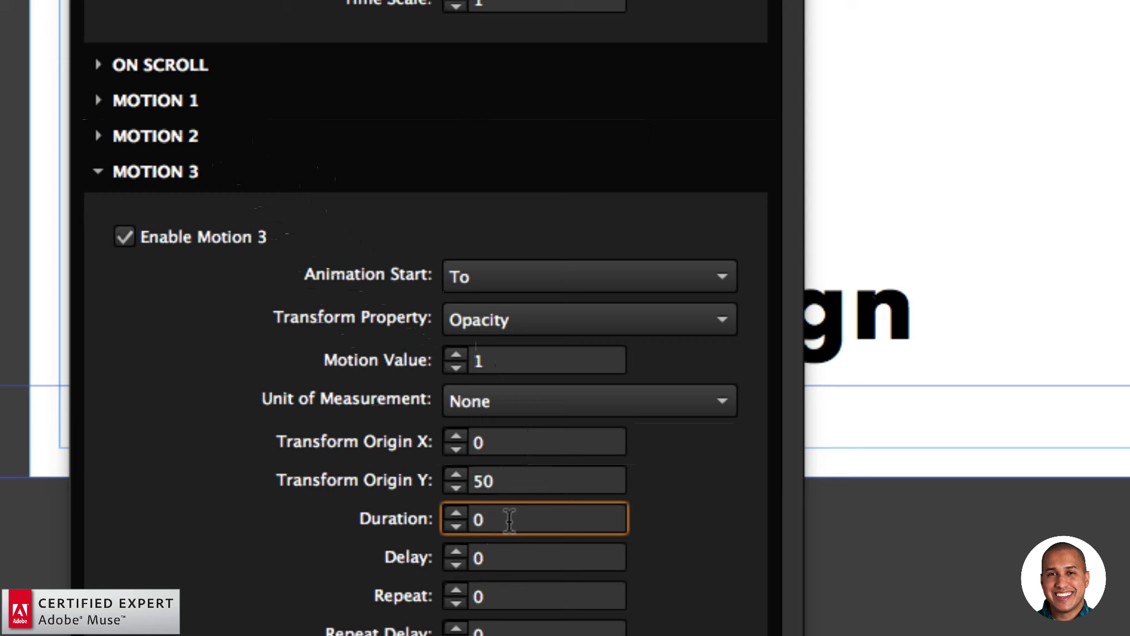
left_click(456, 550)
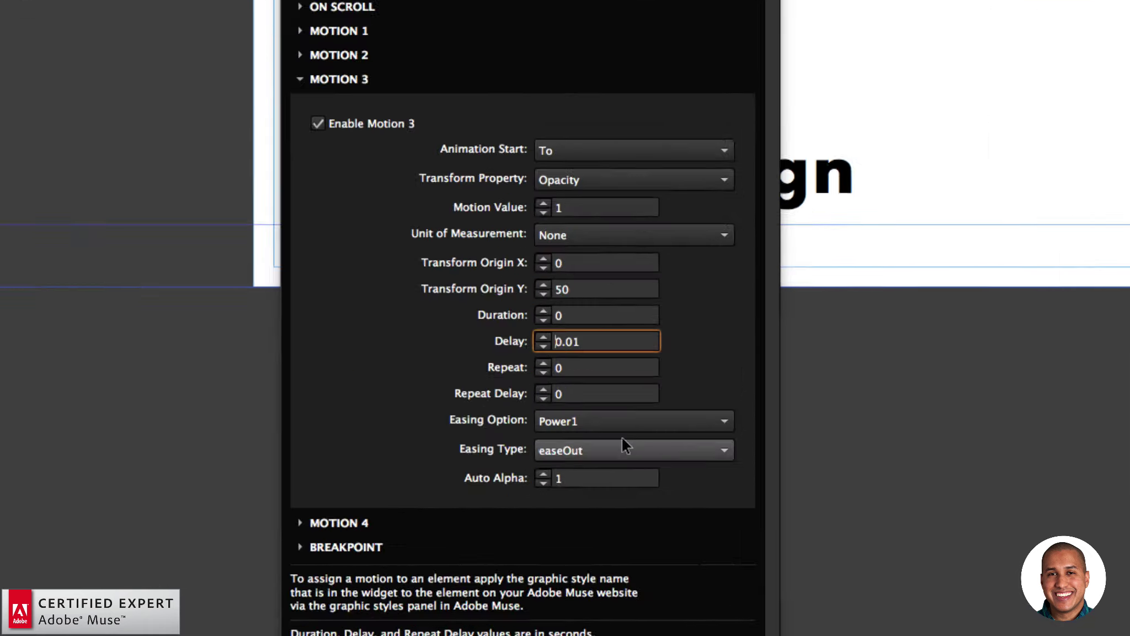
Set Motion 3's easing option to Linear and easing type to easeNone, and close the widget options.
left_click(628, 437)
left_click(623, 448)
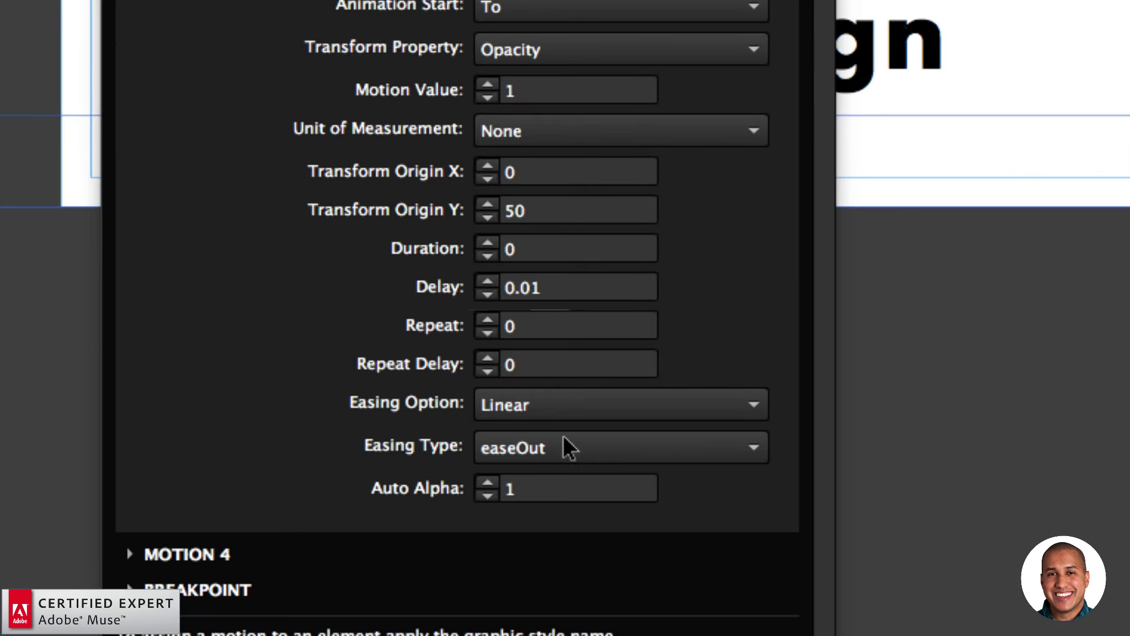
left_click(568, 448)
left_click(550, 478)
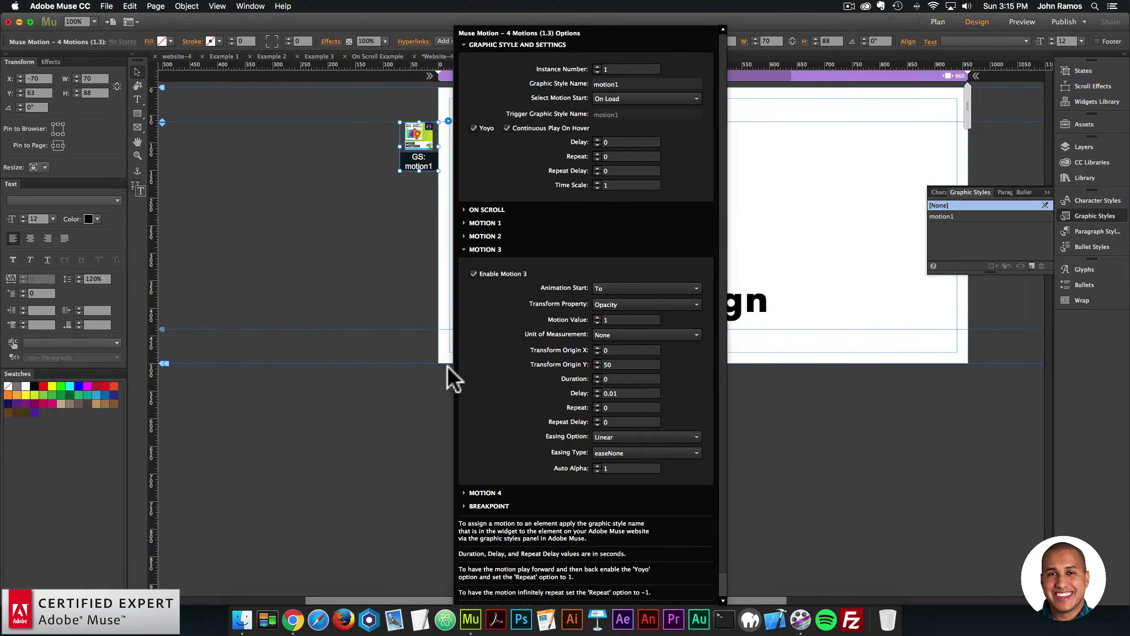
left_click(361, 366)
Preview the page in the browser, reload it several times to check the rectangle's opacity motion, and return to Adobe Muse.
left_click(106, 6)
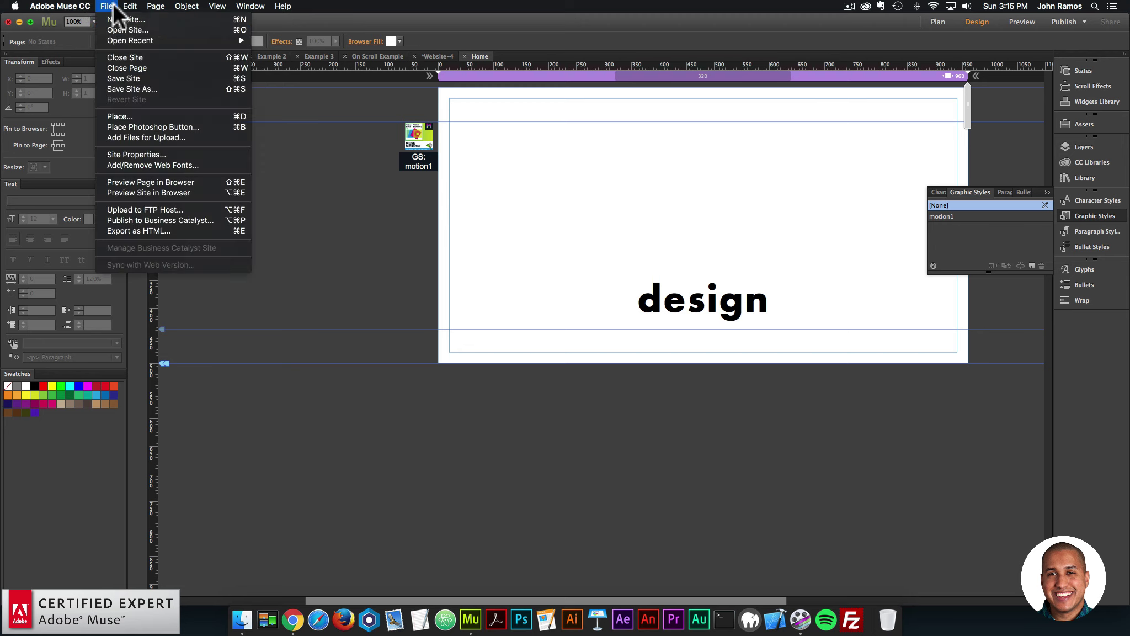
left_click(149, 177)
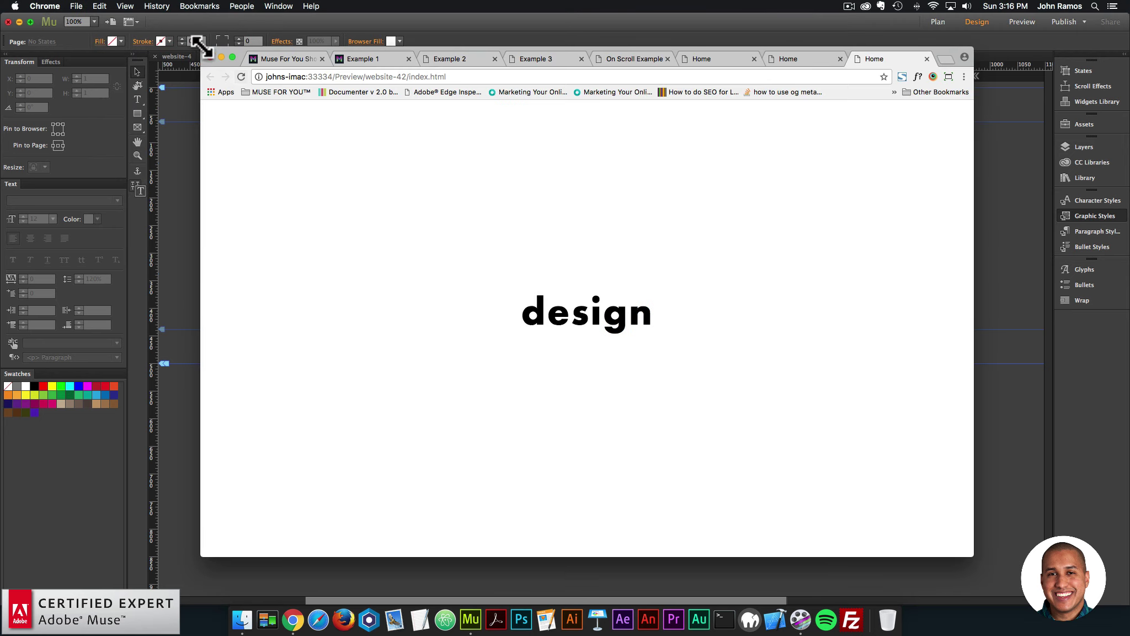
left_click(242, 77)
left_click(241, 77)
left_click_drag(540, 310, 516, 312)
left_click(516, 312)
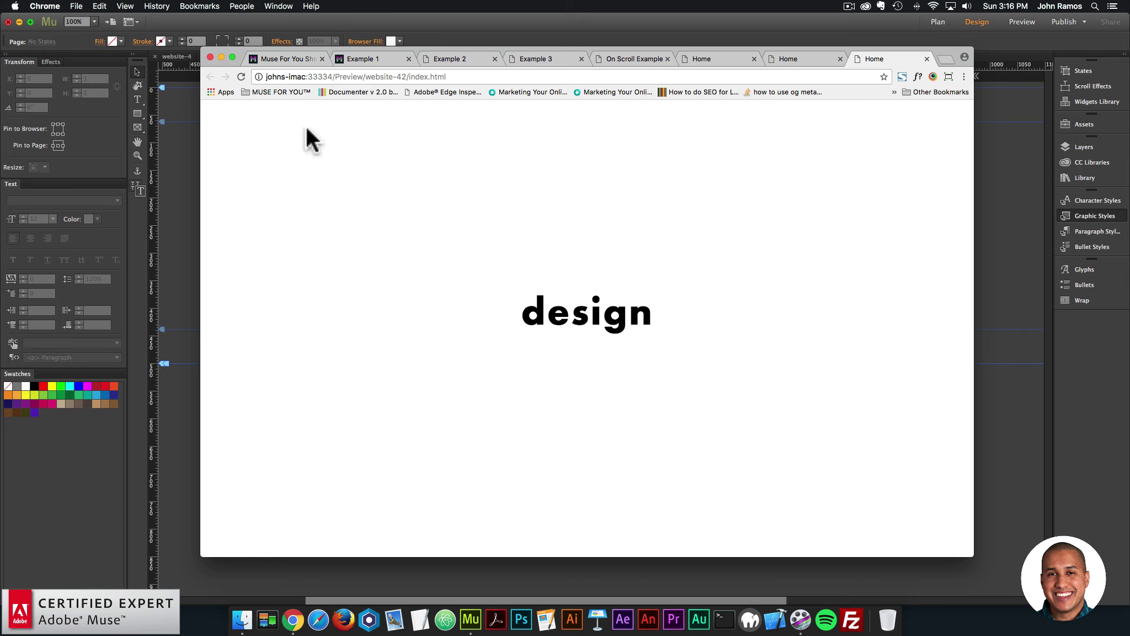
left_click(245, 74)
left_click(1001, 313)
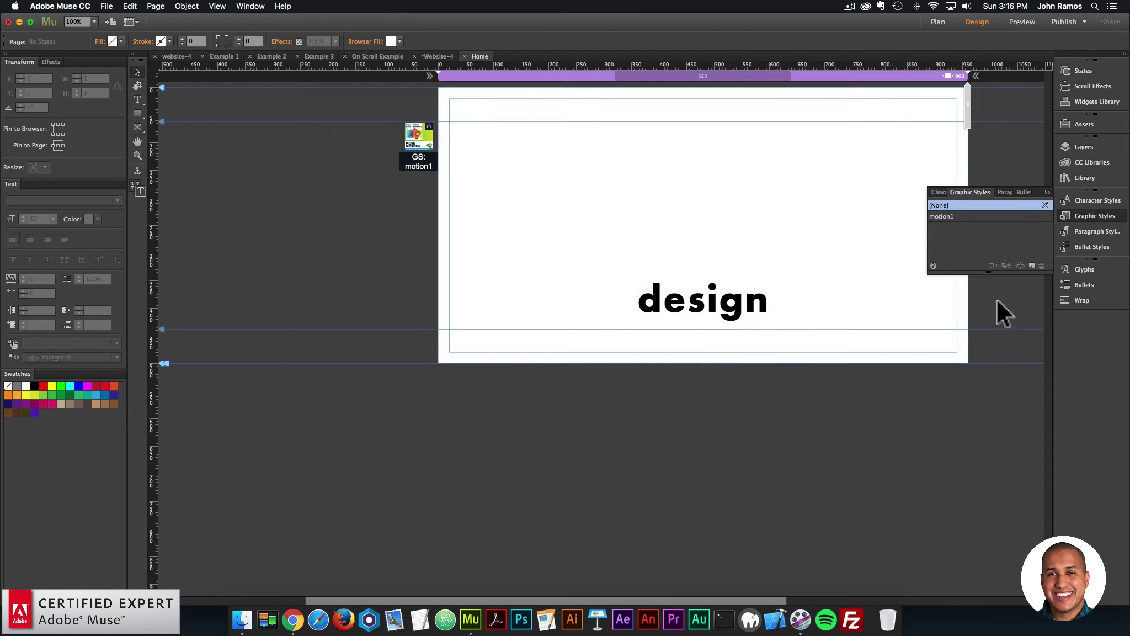
Add a Muse Motion 1 Motion widget from the library beside the page, directly below the 4 Motions widget at about X -70, Y 185.
left_click(1086, 171)
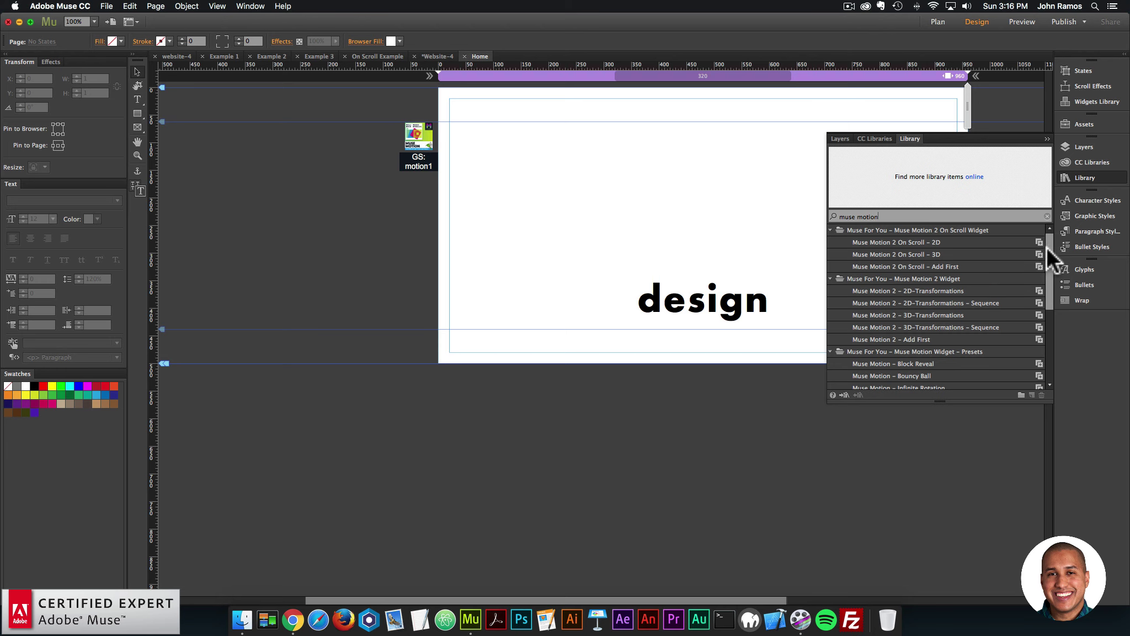
left_click_drag(1046, 246, 1043, 337)
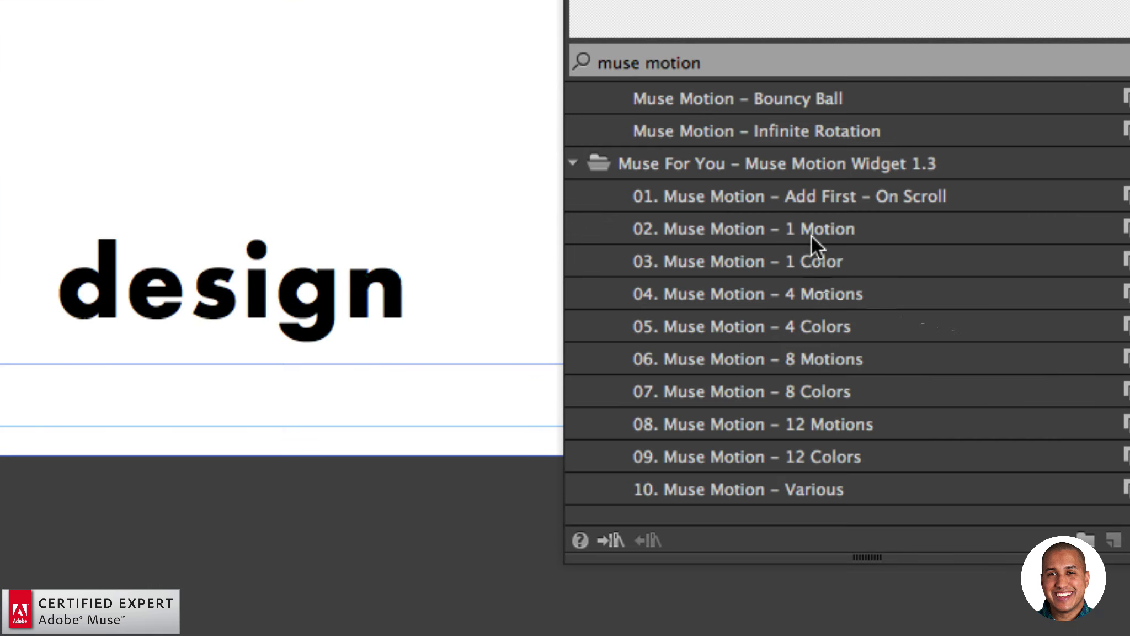
left_click(811, 236)
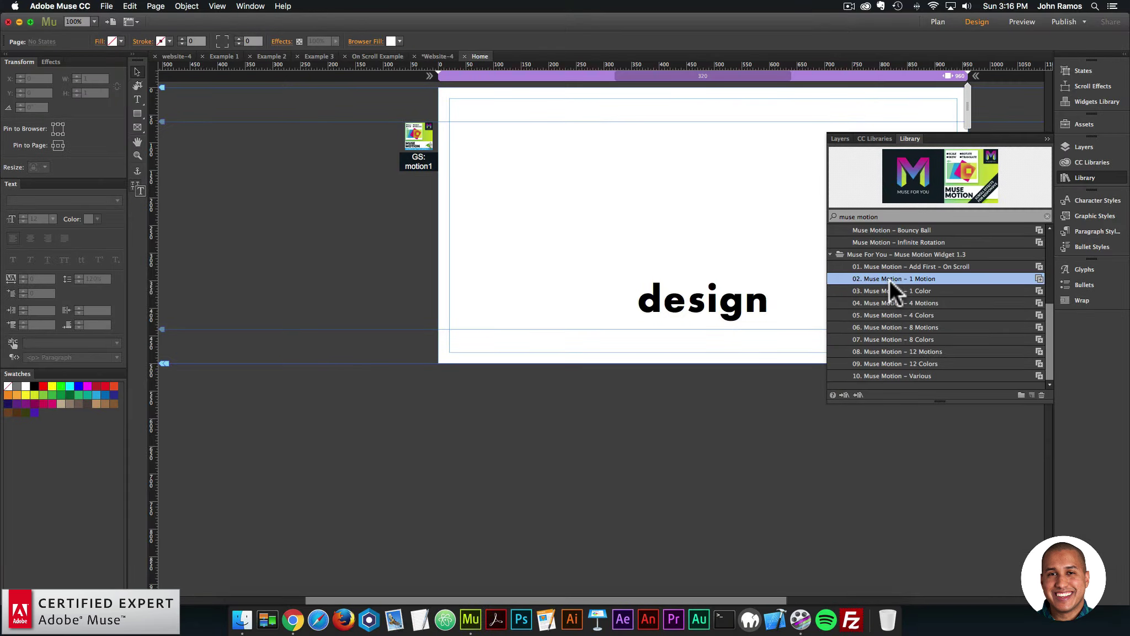
left_click_drag(888, 279, 403, 189)
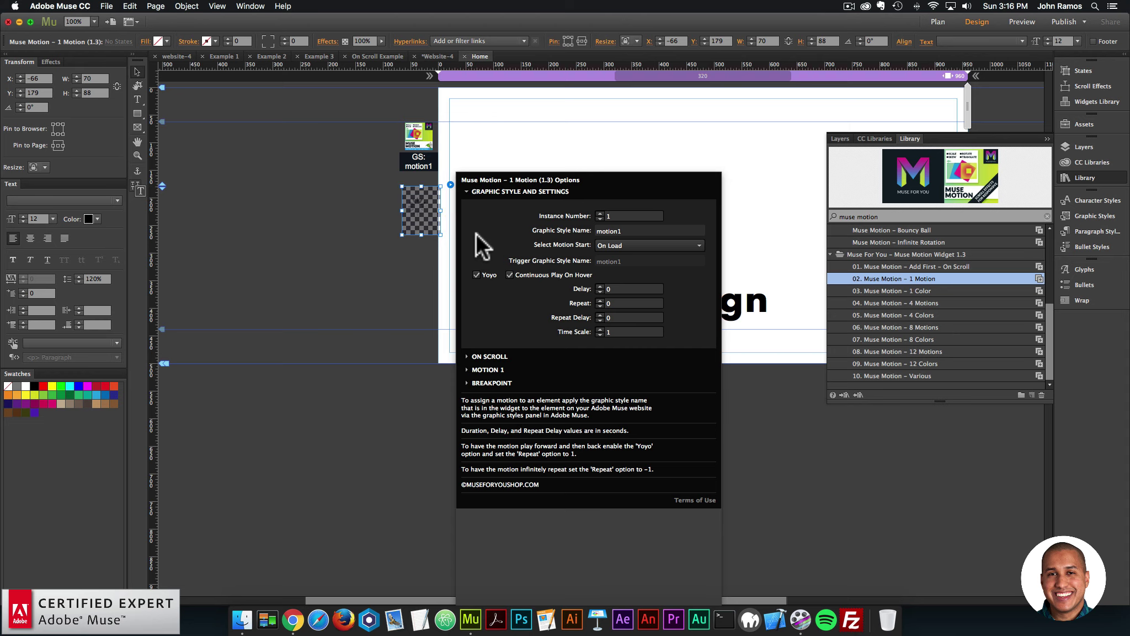
left_click(433, 217)
left_click_drag(433, 218, 431, 221)
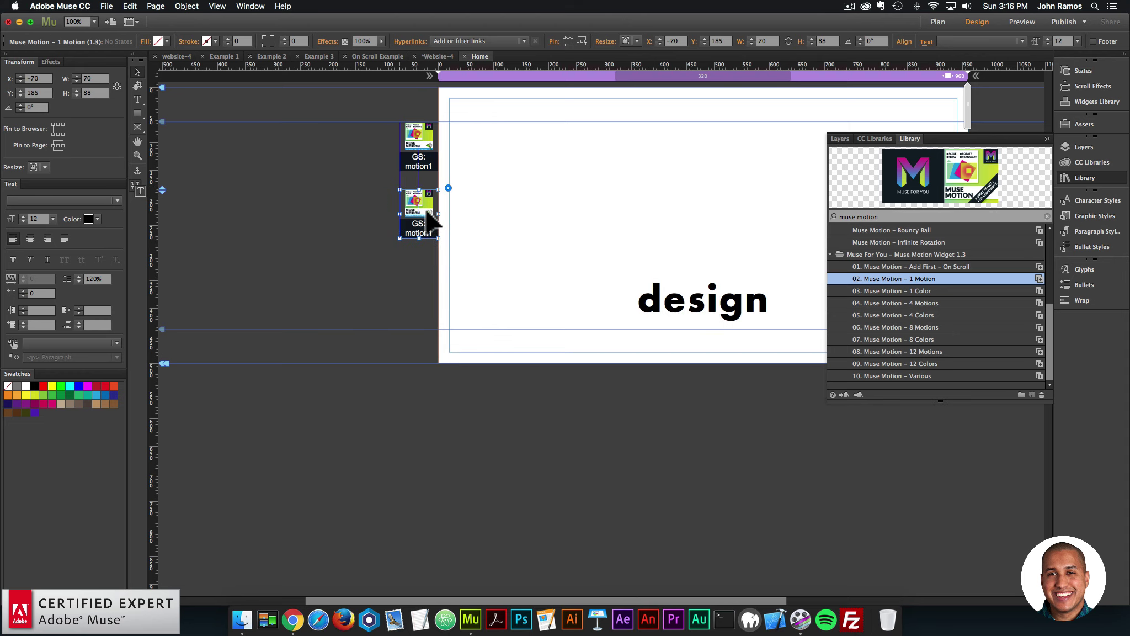
Set the graphic style name of the new 1 Motion widget to motion2.
left_click(449, 187)
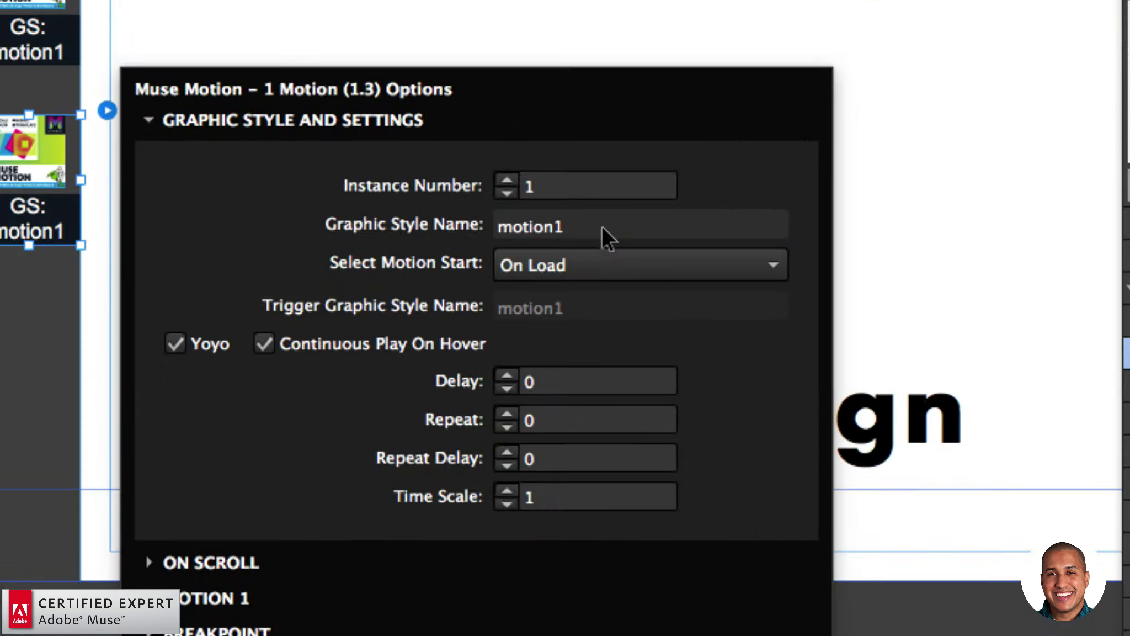
left_click(632, 231)
key("BackSpace")
type("2")
key("Return")
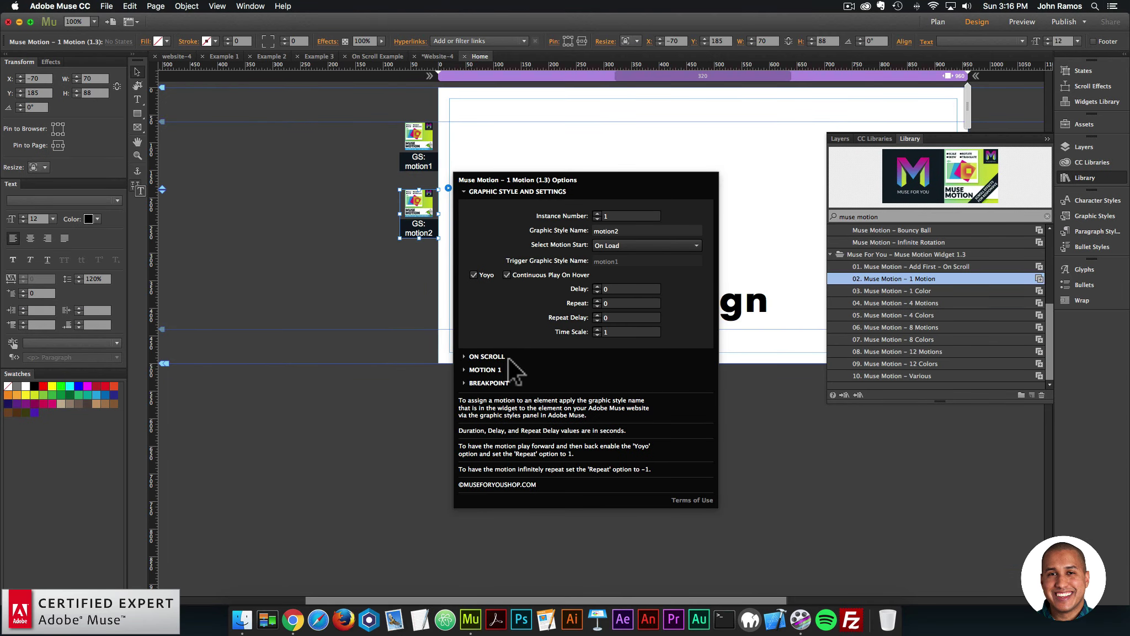
Move the "design" text frame to about X 150, Y 245 and assign it a new graphic style named motion2.
left_click(737, 298)
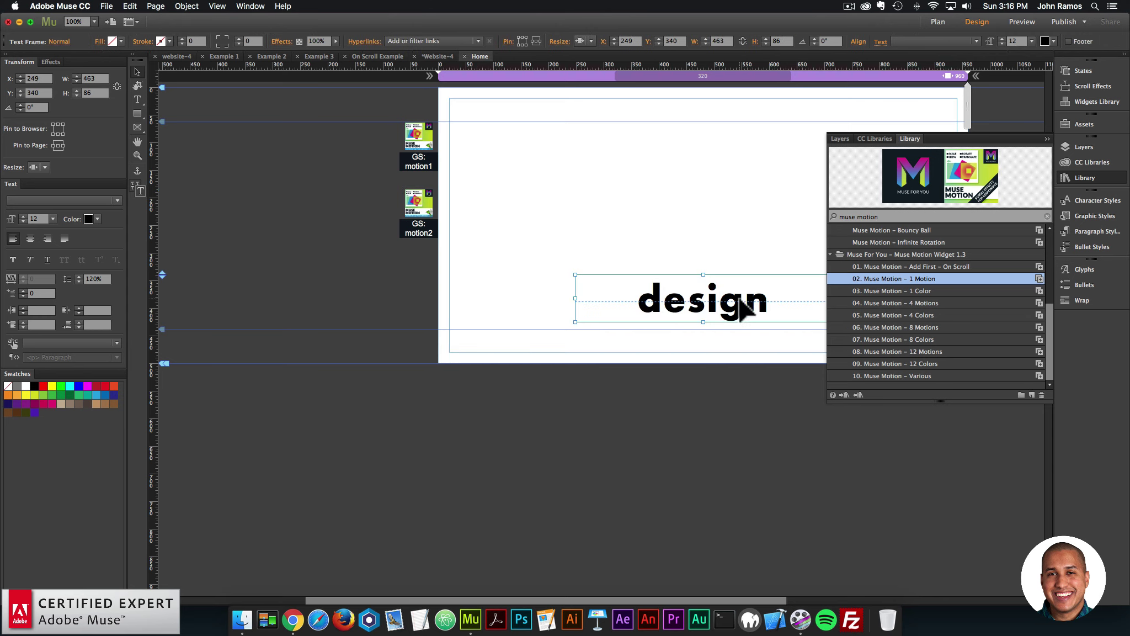
left_click_drag(711, 303, 680, 248)
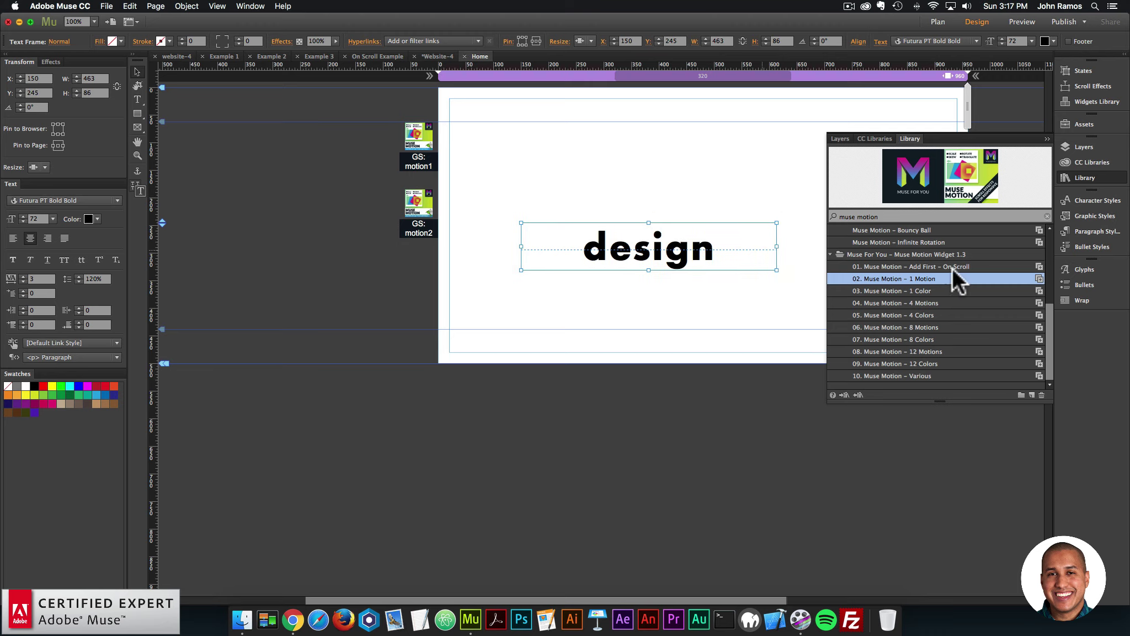
left_click(1095, 216)
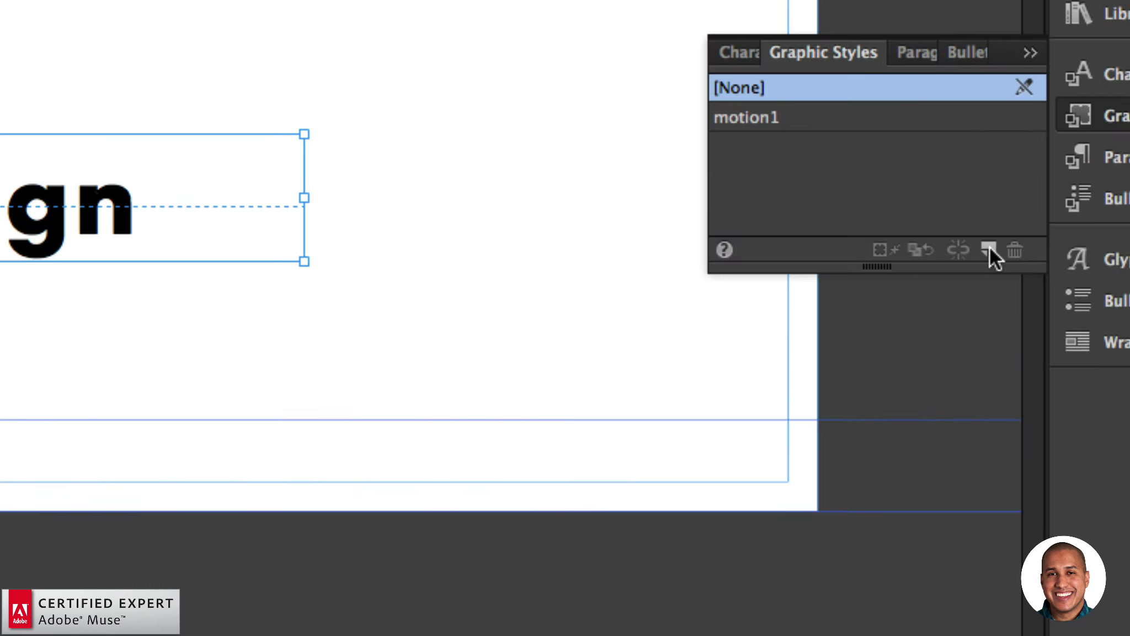
left_click(989, 249)
double_click(741, 146)
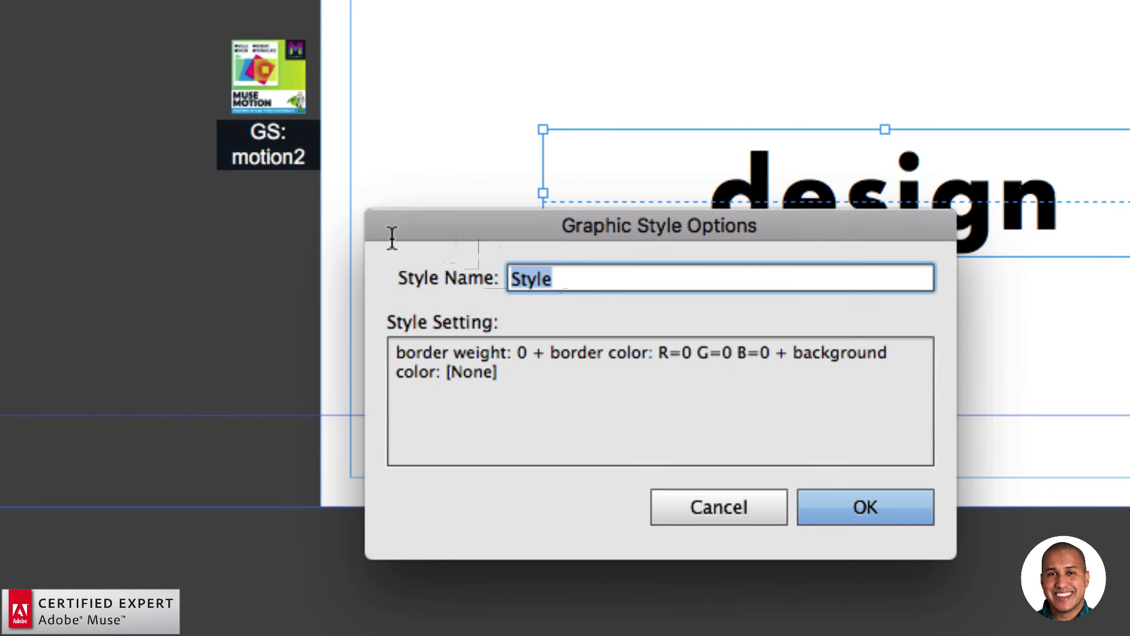
type("motion2")
left_click(862, 506)
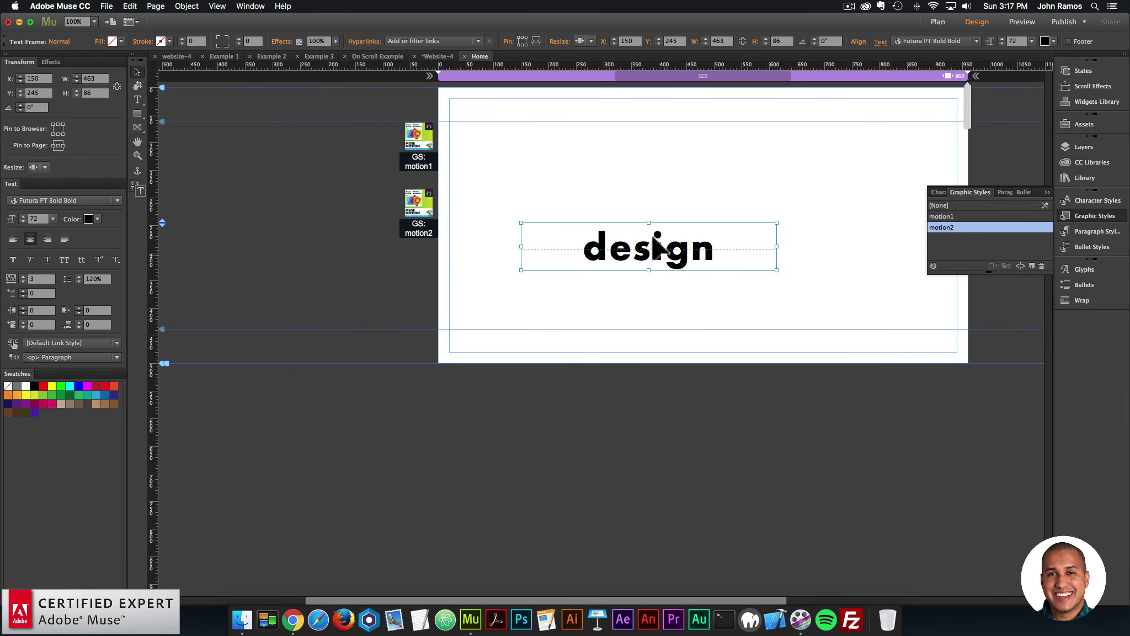
In the motion2 widget, set Motion 1's transform property to Opacity and its motion value to 1.
left_click(431, 198)
left_click(448, 187)
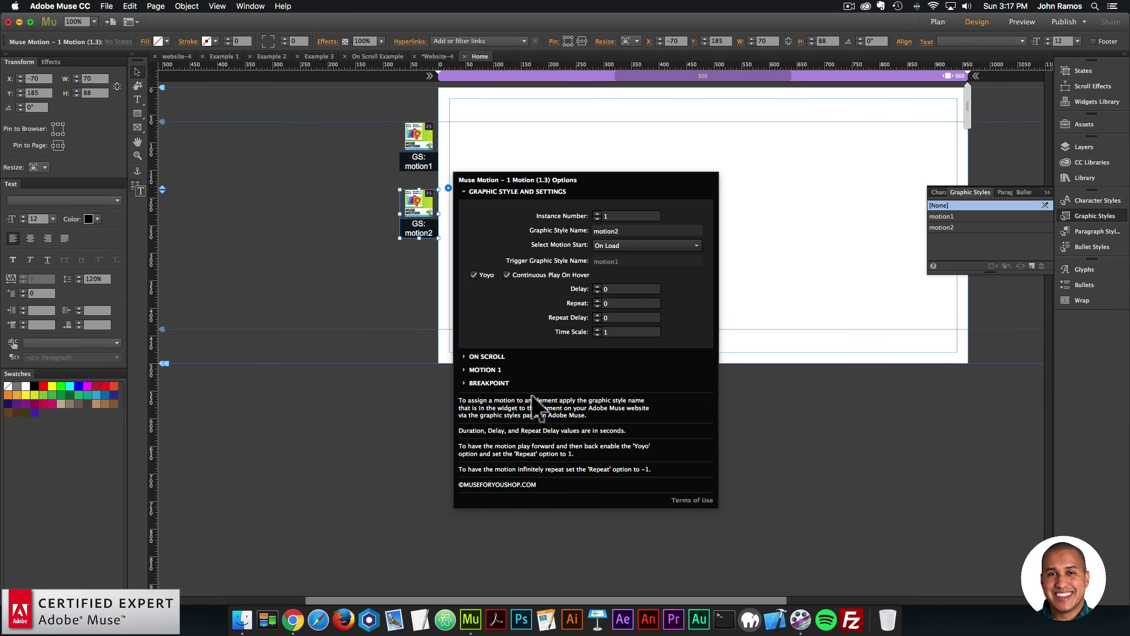
left_click(498, 367)
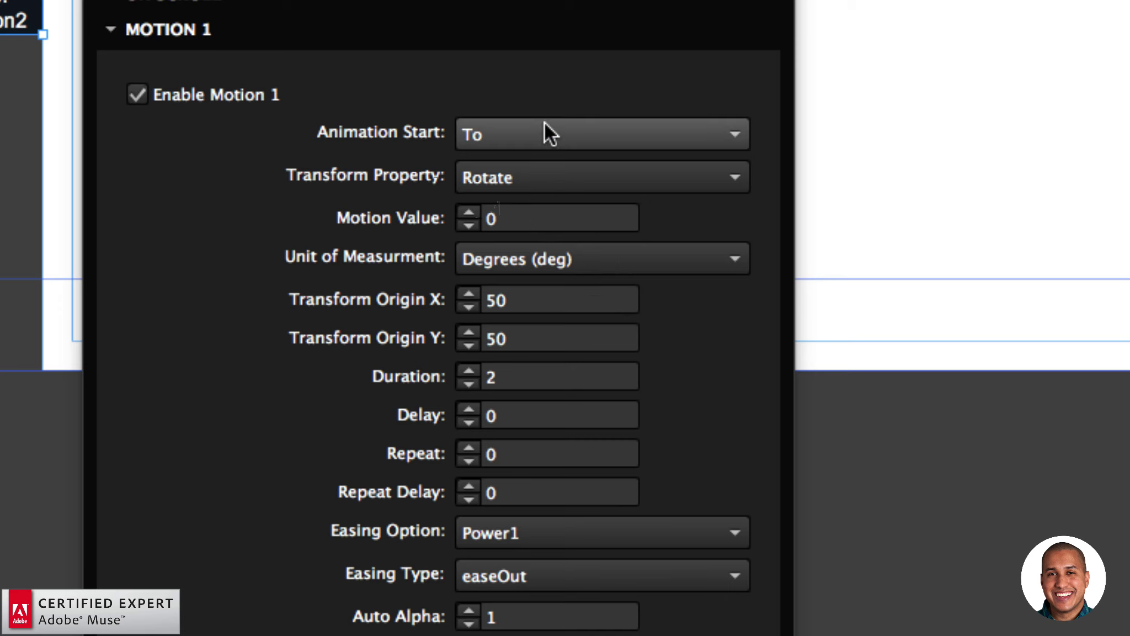
left_click(524, 178)
left_click(510, 206)
left_click(513, 220)
left_click(469, 215)
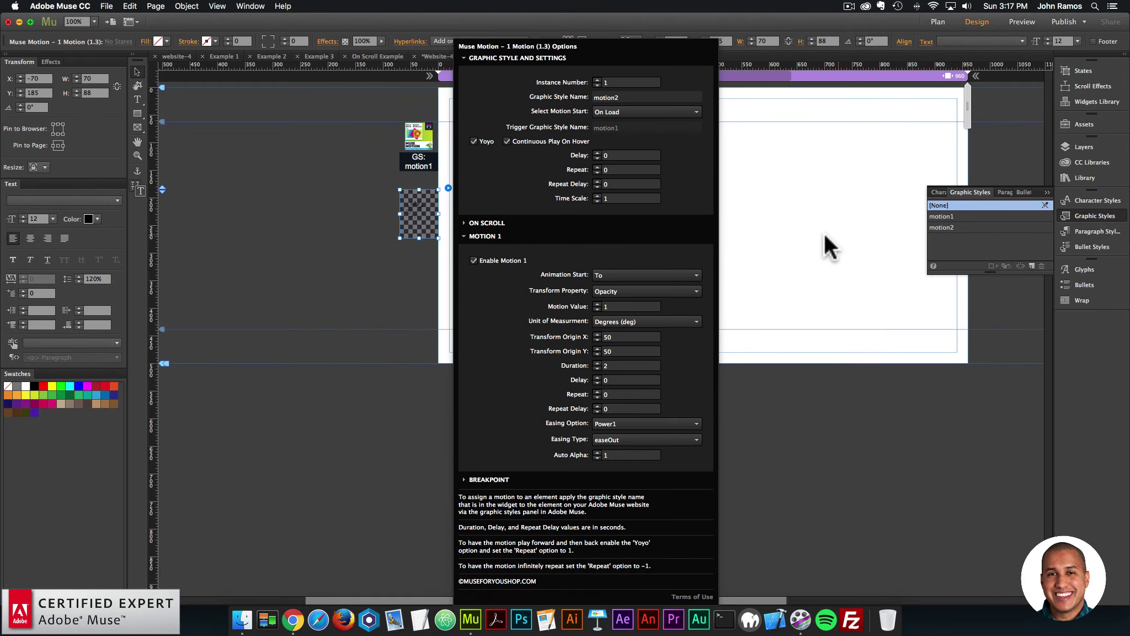
key("Return")
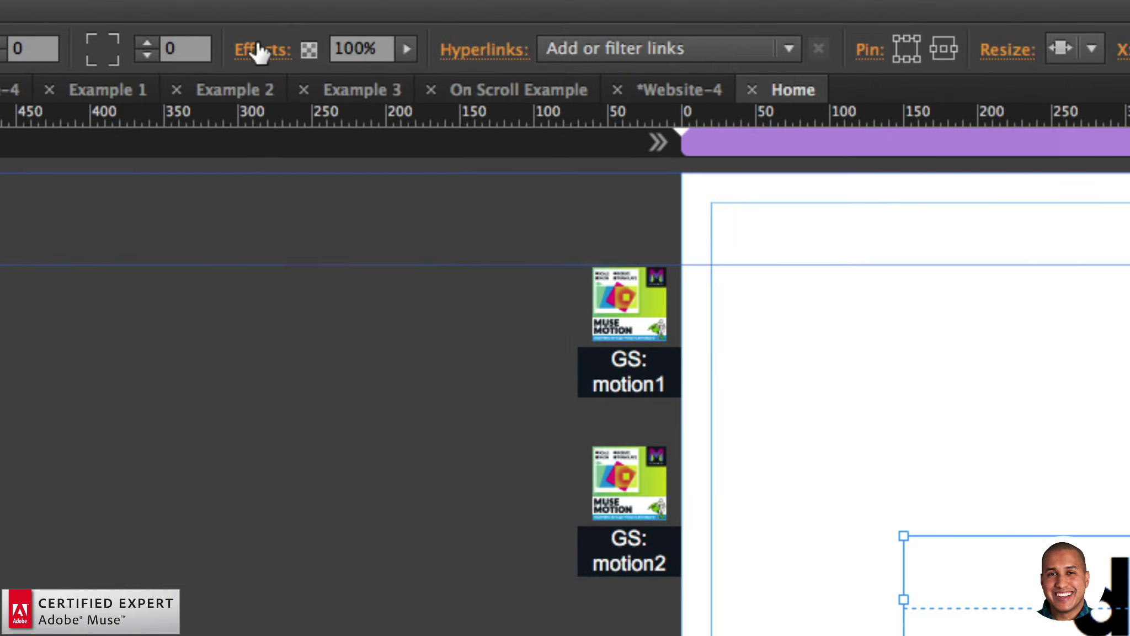
Set the "design" text frame's opacity to 0% and move it to about X 249, Y 113 in the page's upper half.
left_click(299, 41)
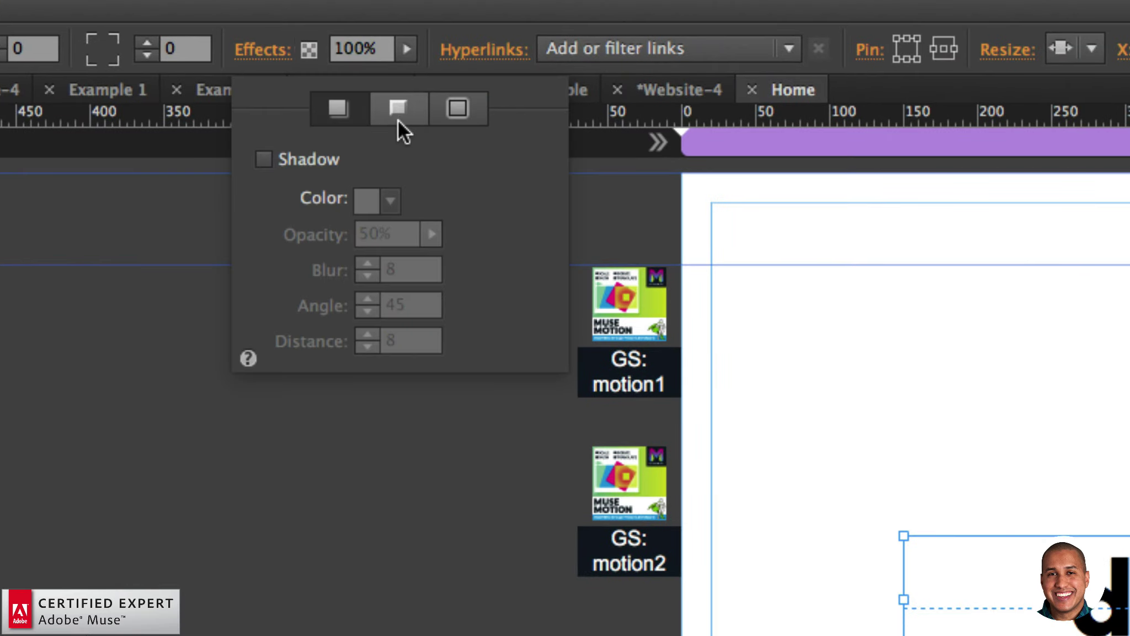
left_click_drag(406, 49, 231, 70)
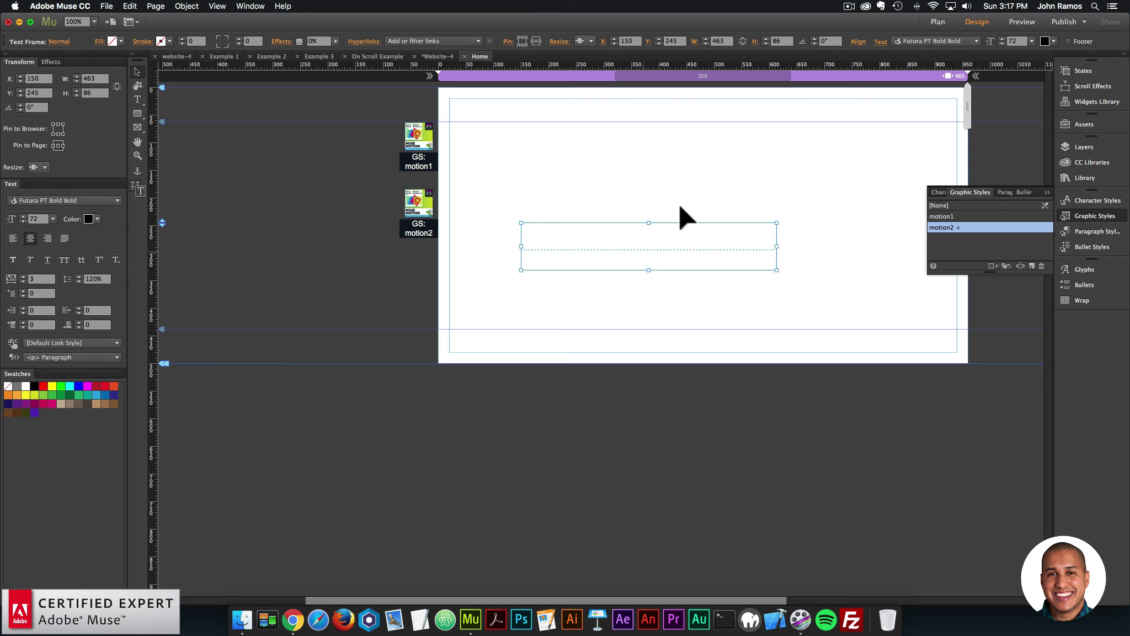
left_click_drag(681, 217, 690, 126)
left_click(672, 231)
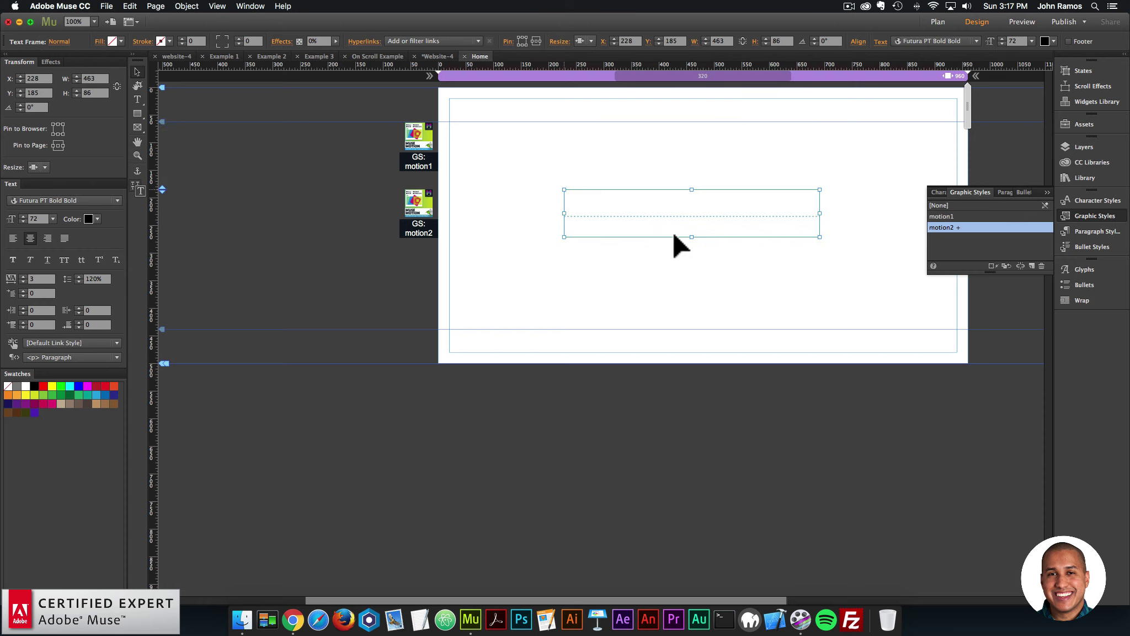
left_click_drag(672, 231, 677, 192)
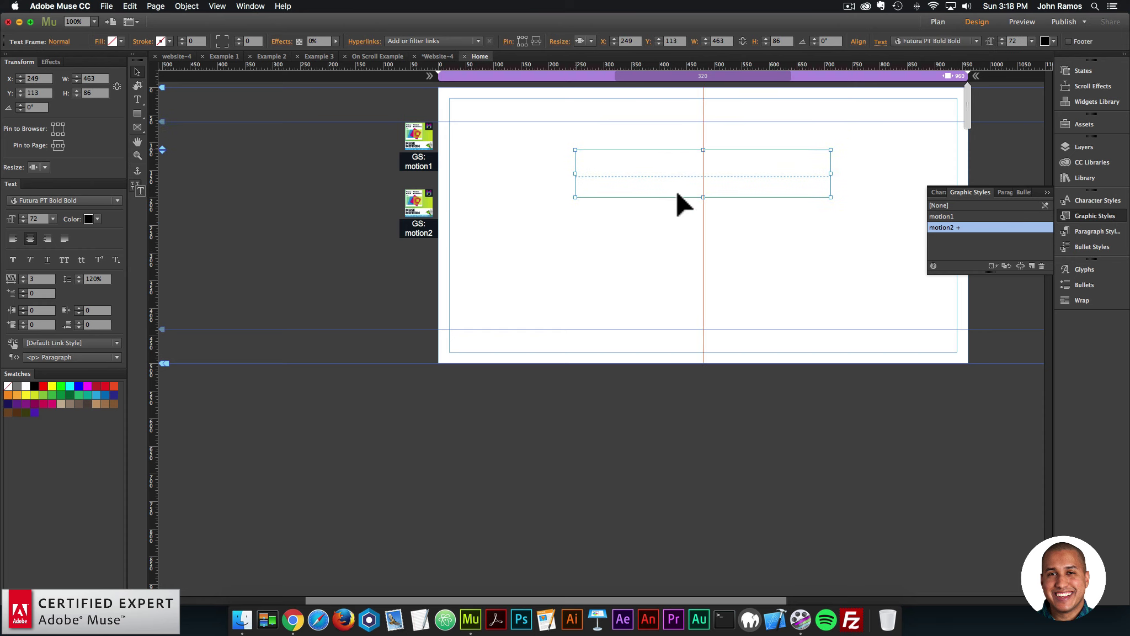
Set the purple rectangle and the "design" text to 100% opacity, and center the text on the rectangle by aligning their vertical centers.
left_click(671, 134)
left_click_drag(334, 41, 329, 53)
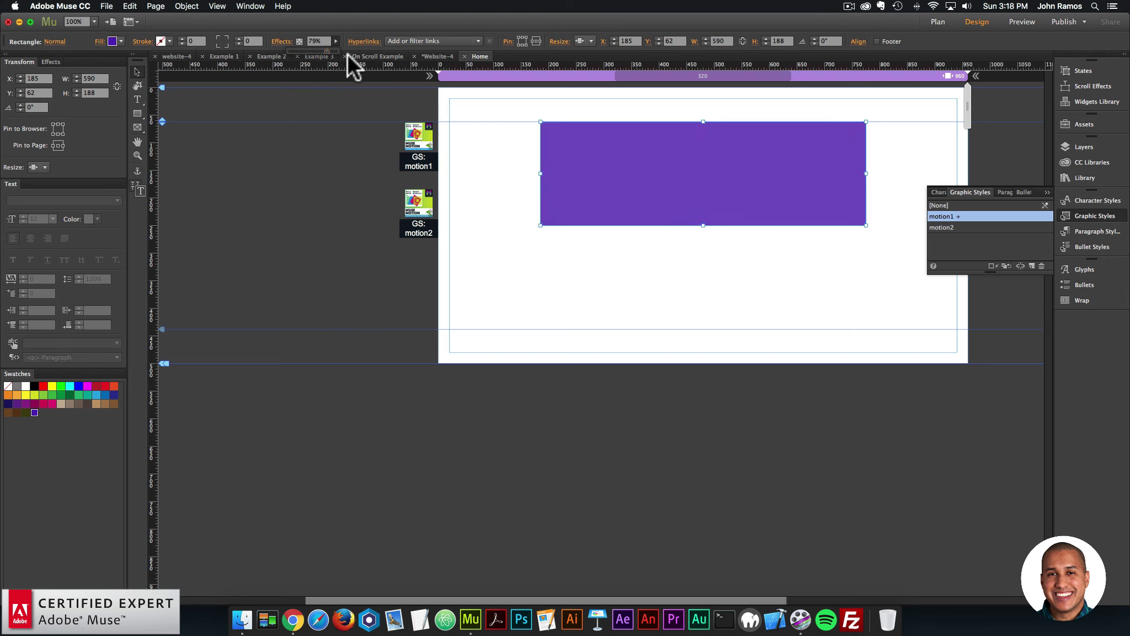
left_click(623, 241)
left_click_drag(616, 243, 605, 274)
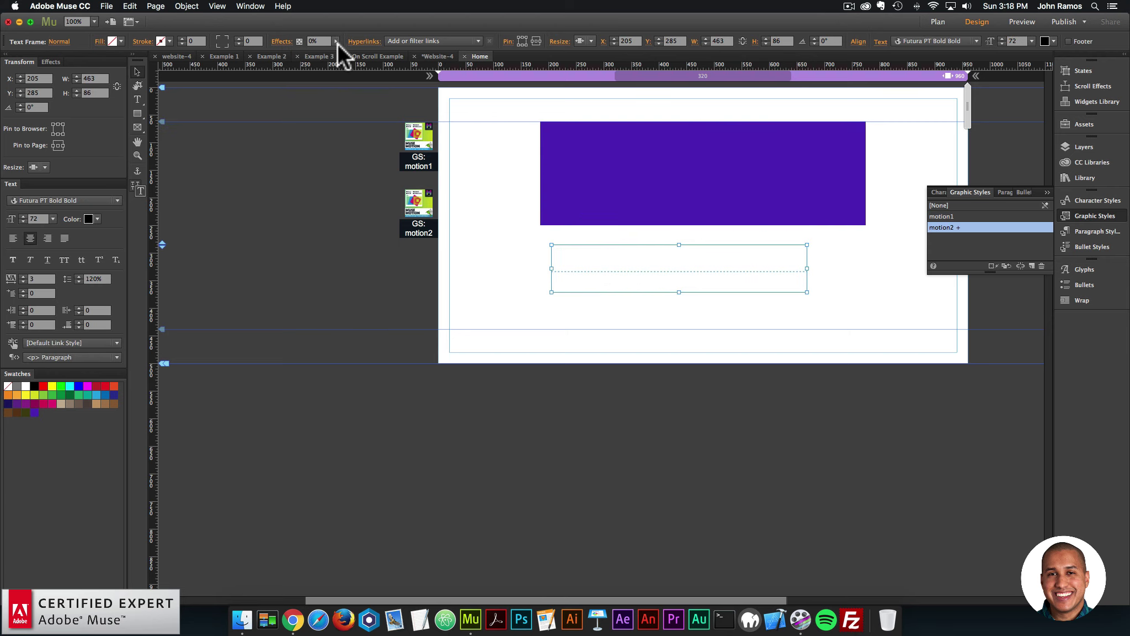
left_click_drag(298, 46, 403, 63)
left_click_drag(669, 271, 690, 161)
left_click(764, 134, "shift")
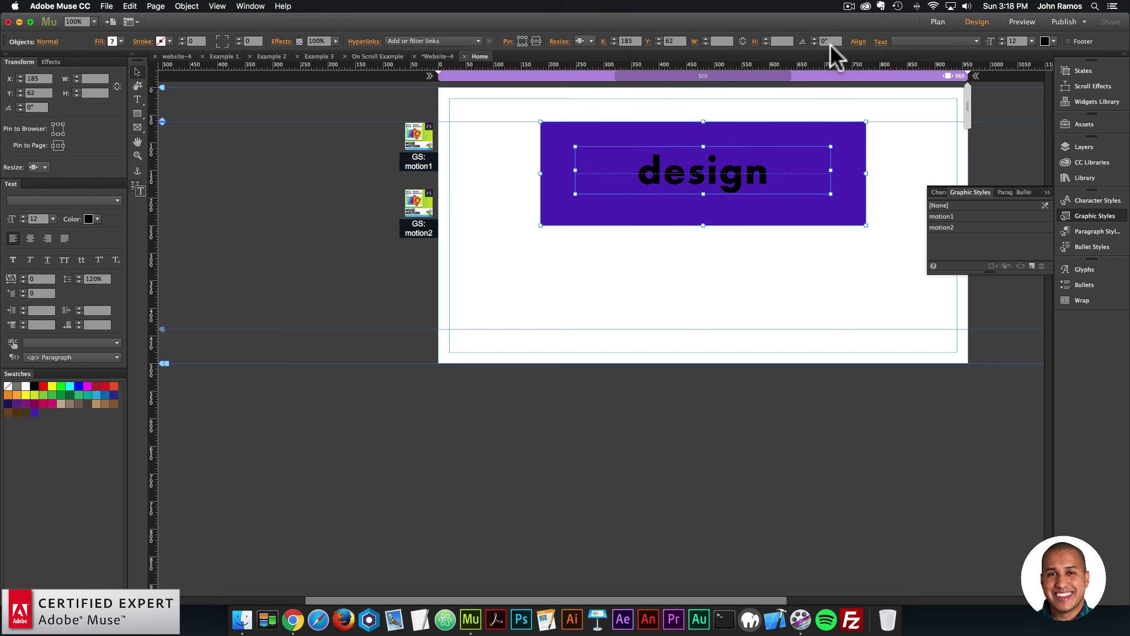
left_click(858, 41)
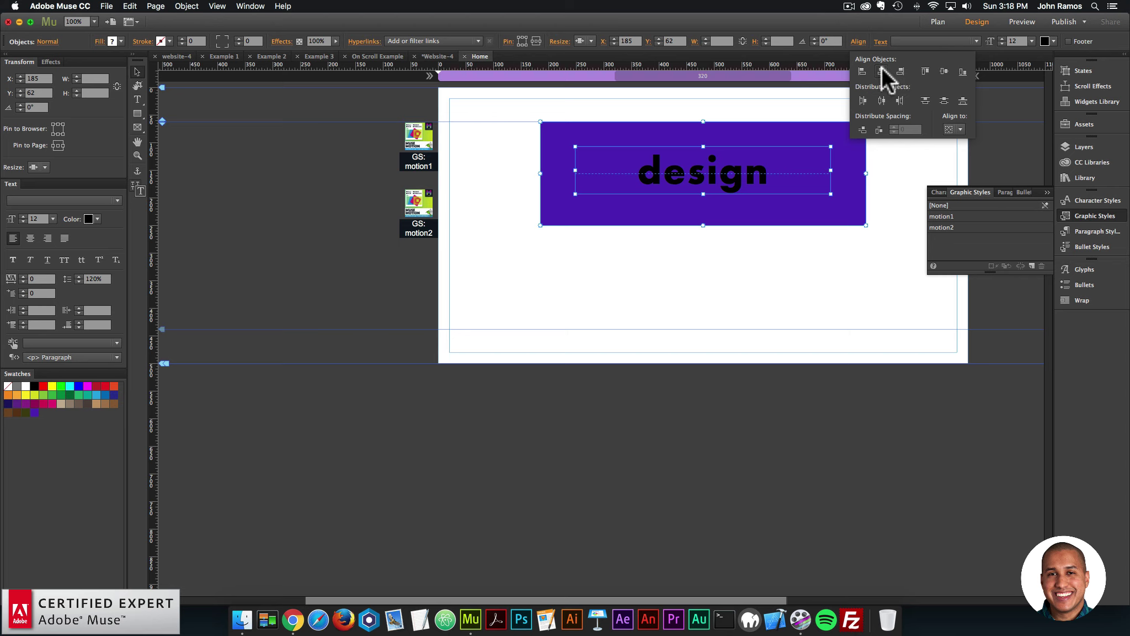
left_click(942, 72)
left_click(751, 298)
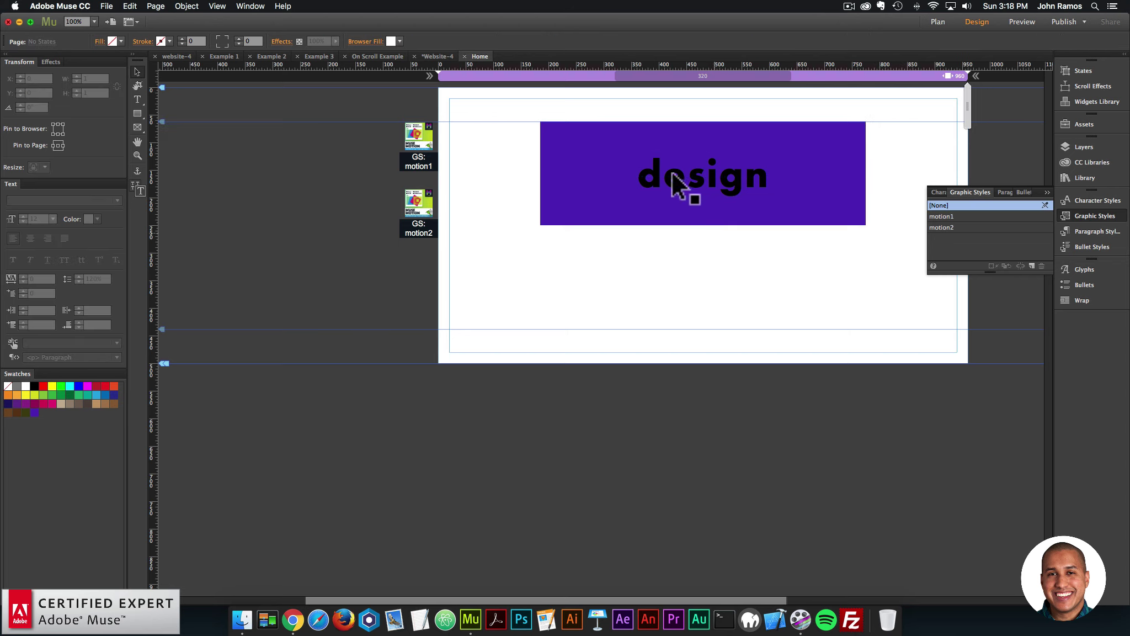
Select the purple rectangle and the "design" text together and set their opacity to 0%.
left_click_drag(674, 182, 674, 184)
left_click(671, 157)
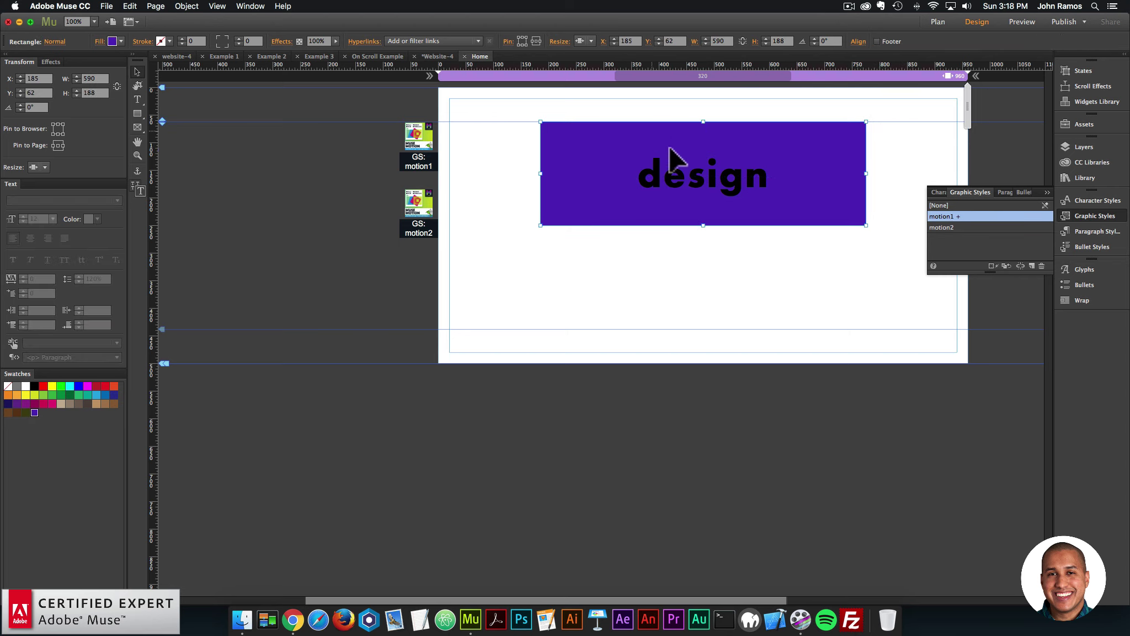
left_click(671, 160, "shift")
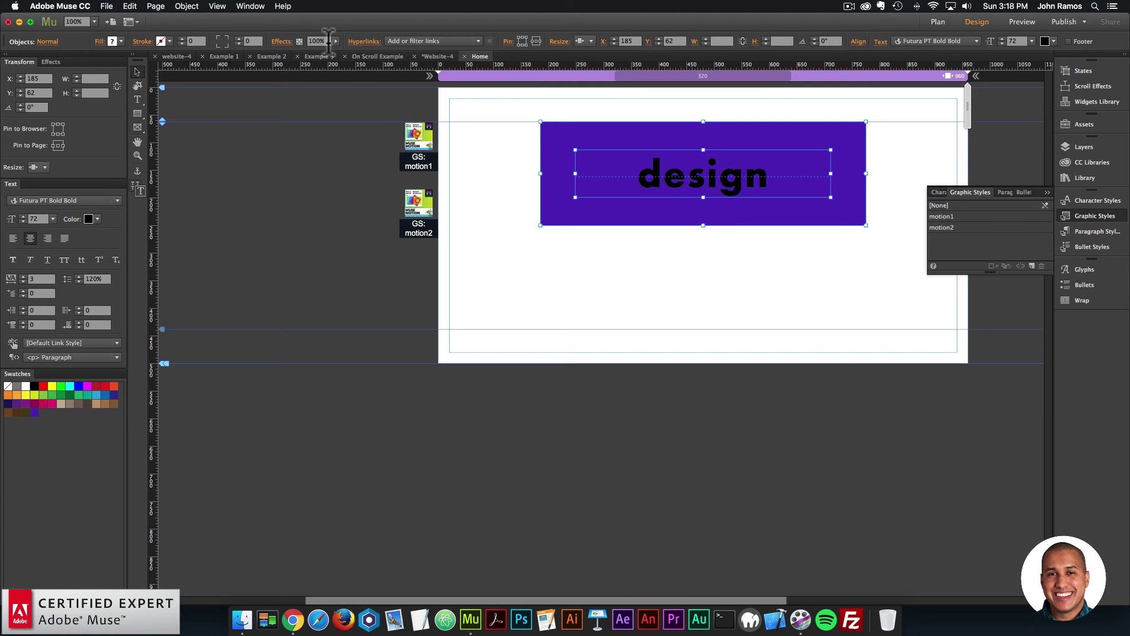
left_click_drag(338, 50, 256, 49)
left_click(578, 298)
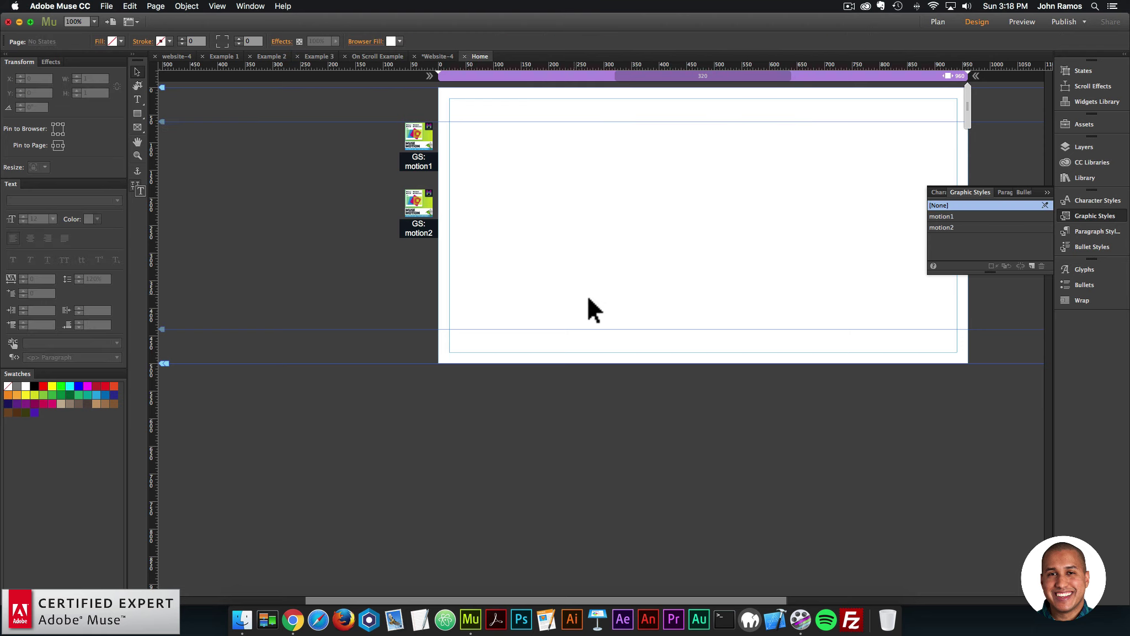
Set the unit of measurement for Motion 1 in the motion2 widget to None.
left_click(437, 213)
left_click(448, 188)
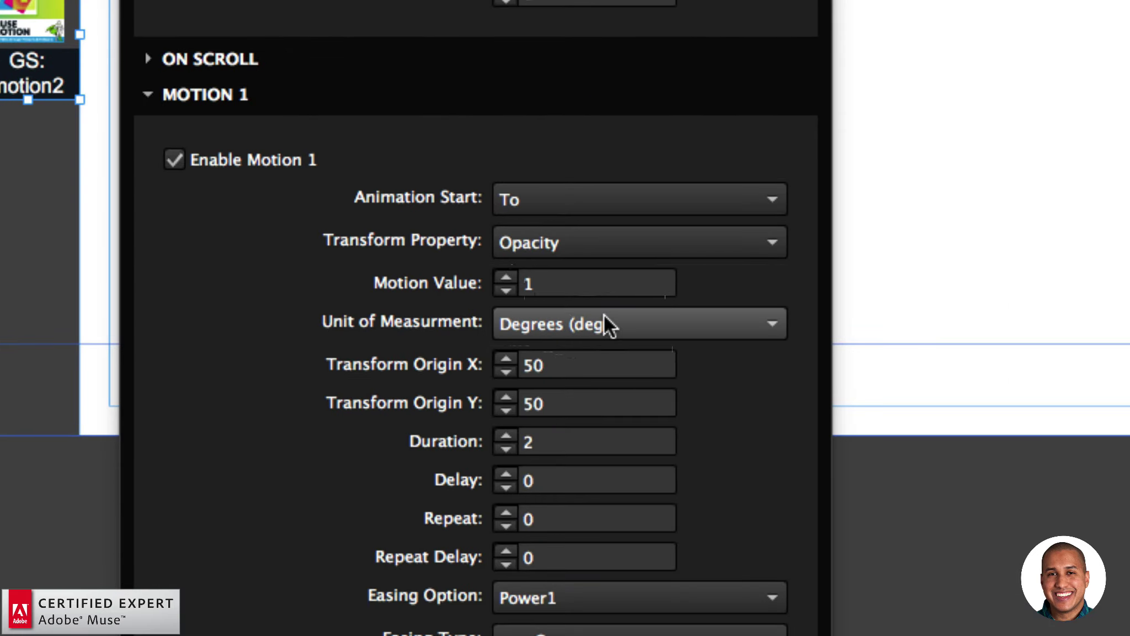
left_click(563, 330)
left_click(548, 354)
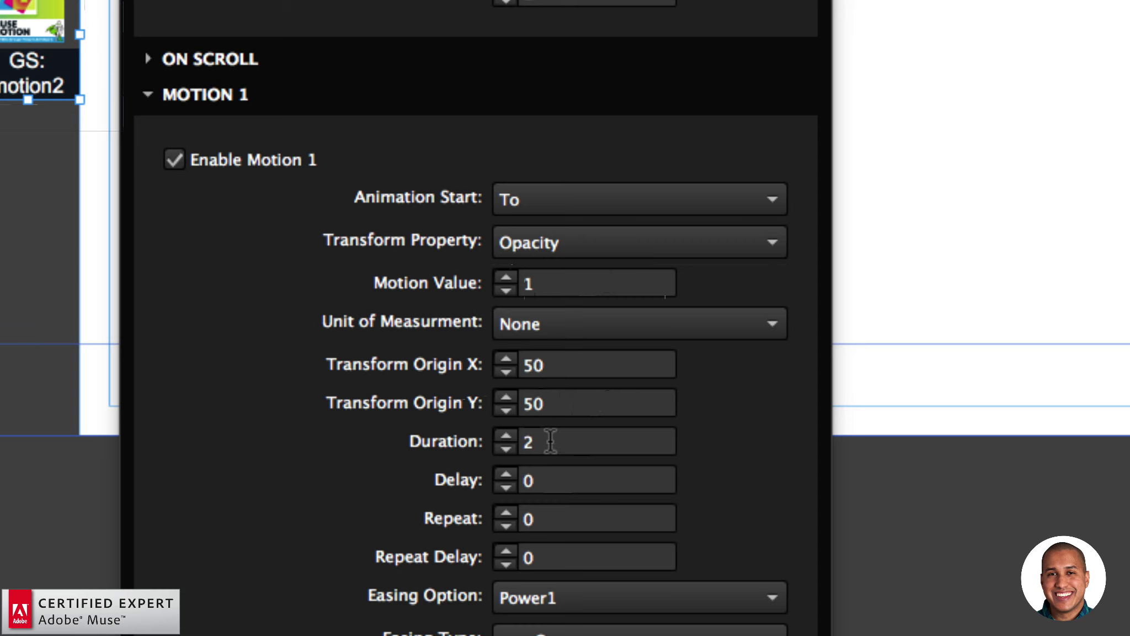
Set Motion 1's duration to 0 and its delay to 0.5 seconds in the motion2 widget.
left_click(562, 442)
left_click_drag(570, 442, 527, 441)
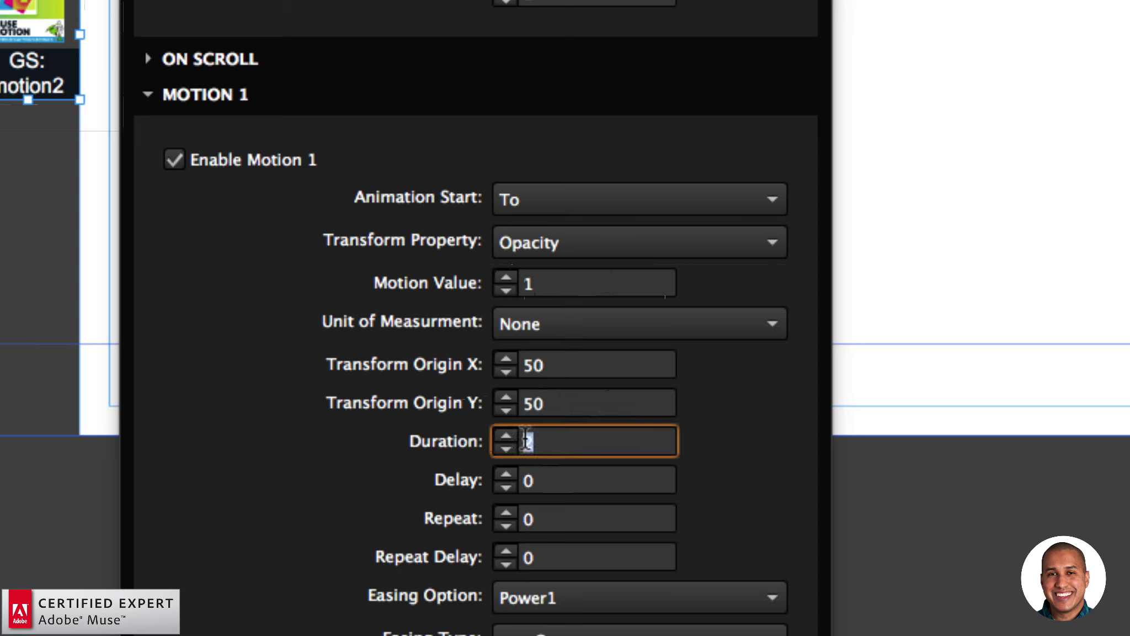
type("0")
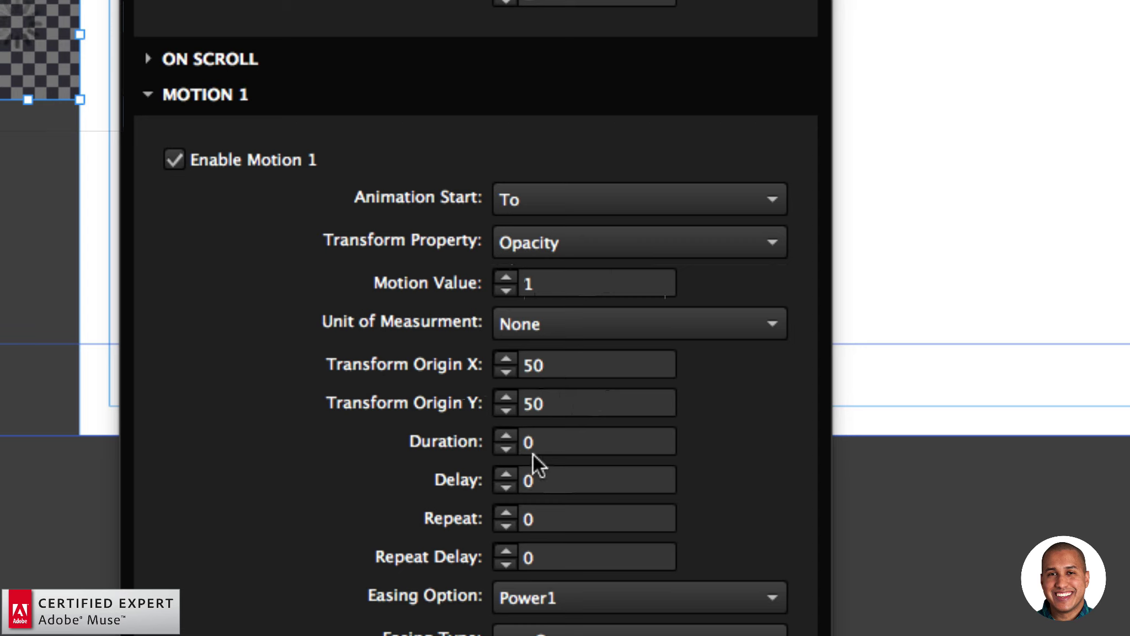
left_click(544, 477)
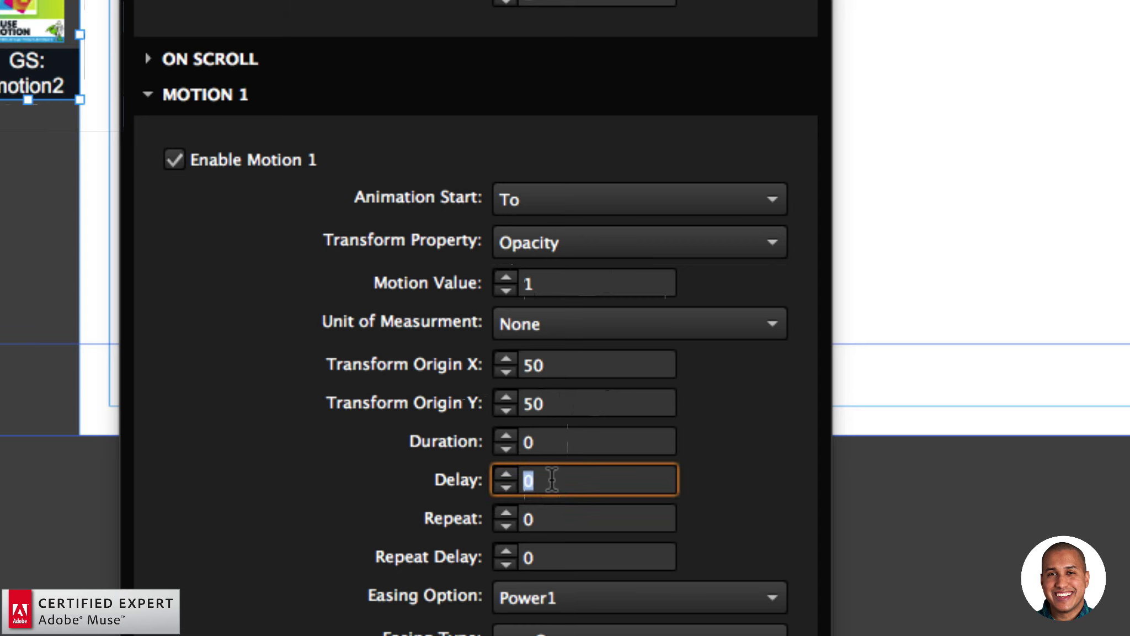
type(".5")
key("Return")
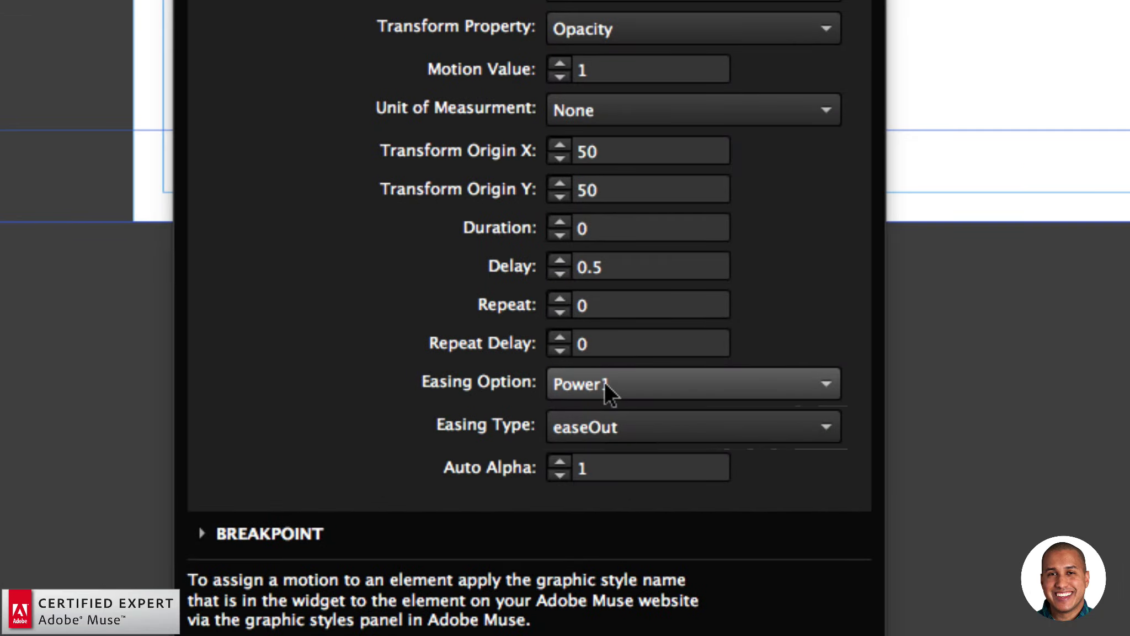
Set Motion 1's easing option to Expo and its easing type to easeInOut.
left_click(550, 596)
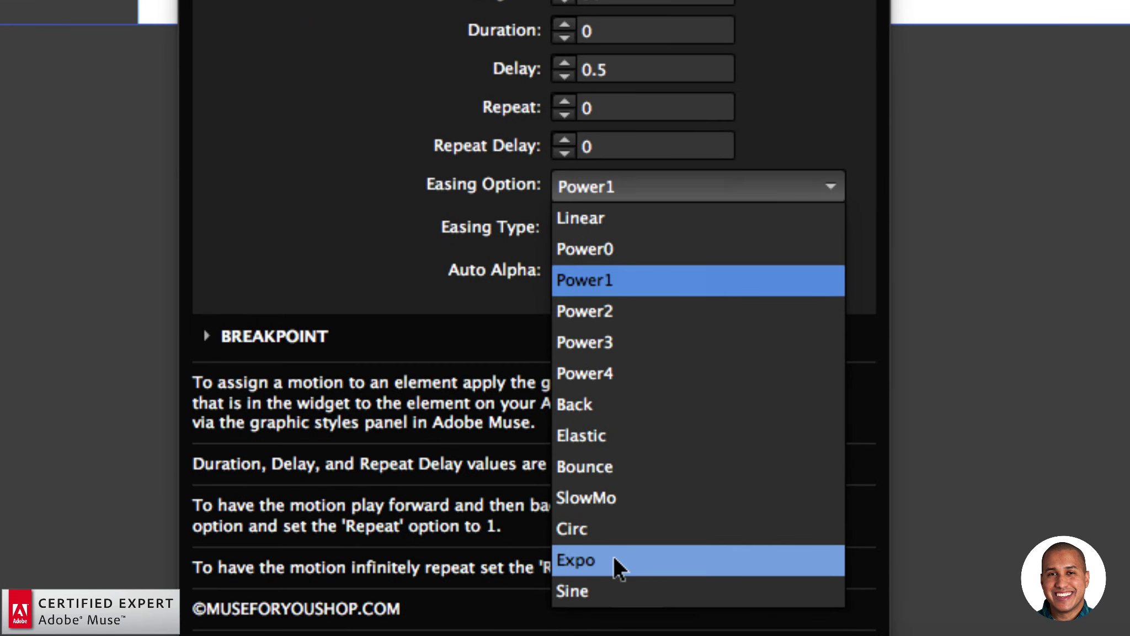
left_click(615, 563)
left_click(613, 436)
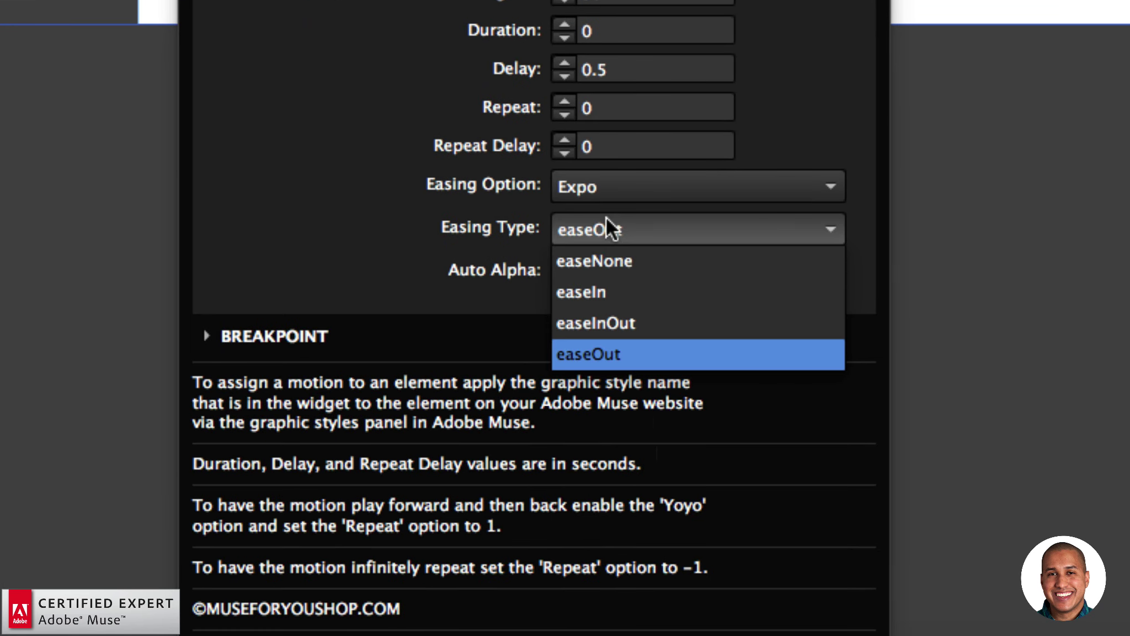
left_click(609, 324)
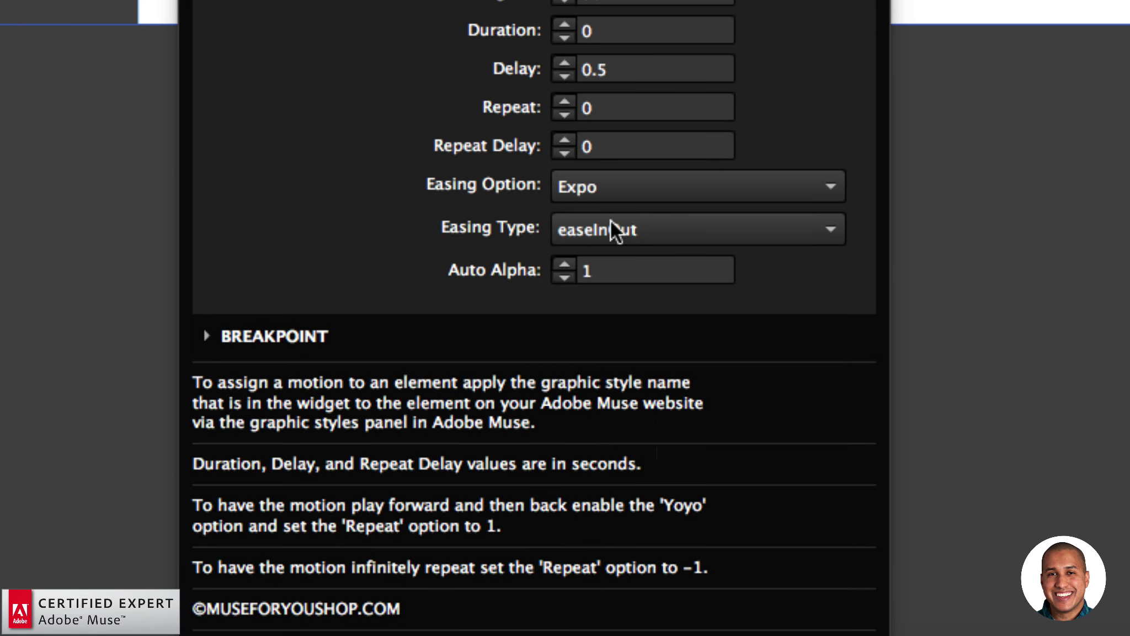
Set Motion 1's easing option to Linear and easing type to easeNone, and close the motion2 widget's options.
left_click(607, 190)
left_click(606, 221)
left_click(614, 231)
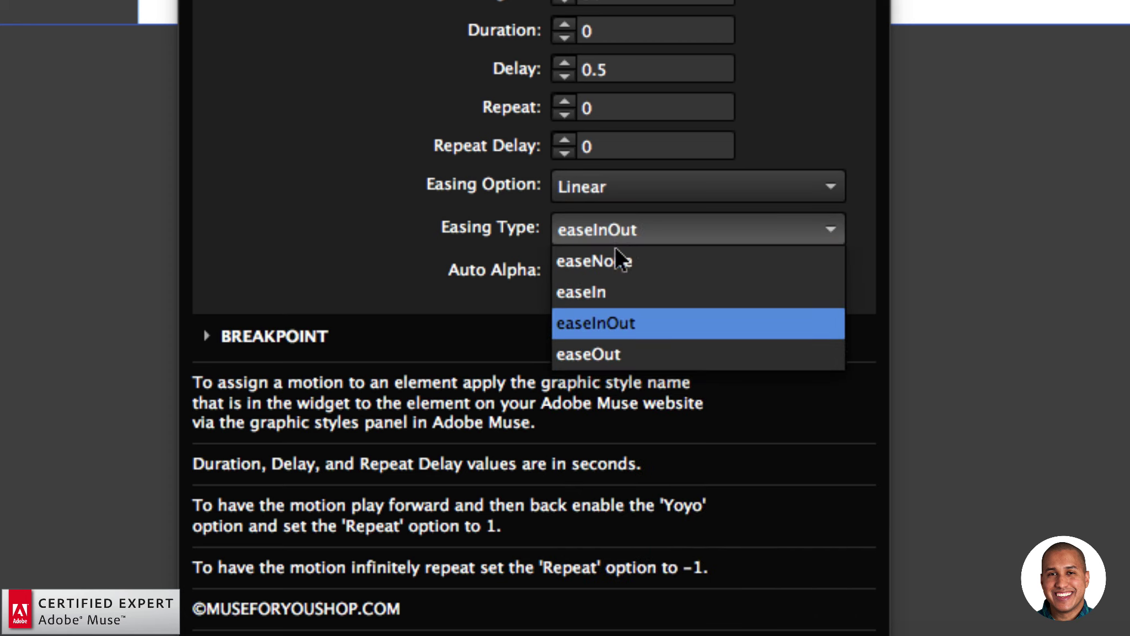
left_click(621, 261)
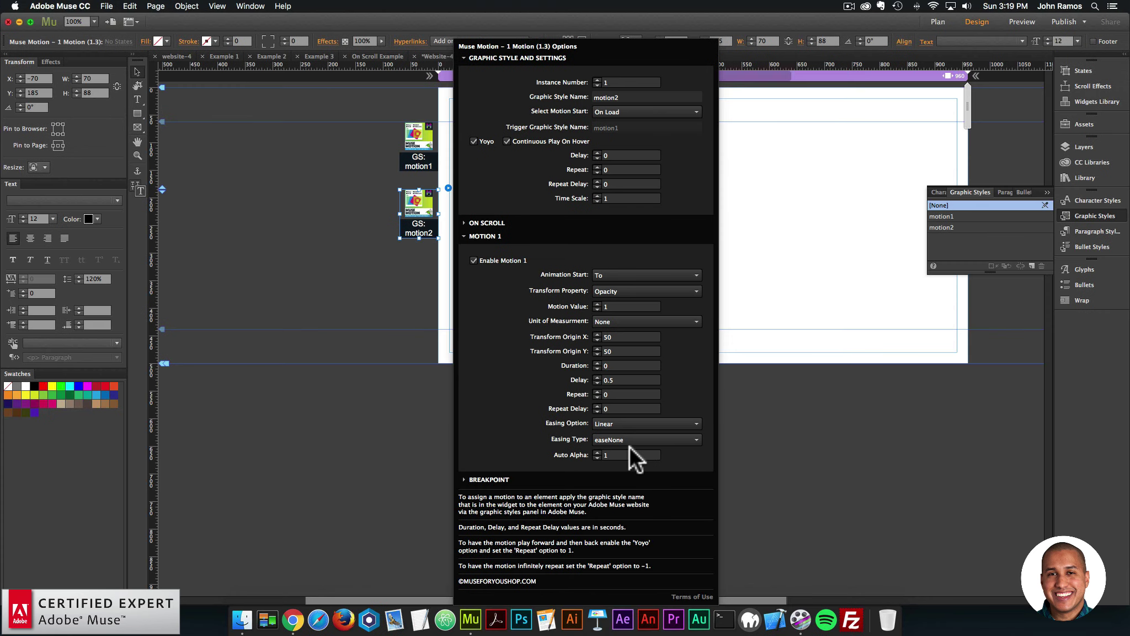
left_click(495, 235)
left_click(718, 177)
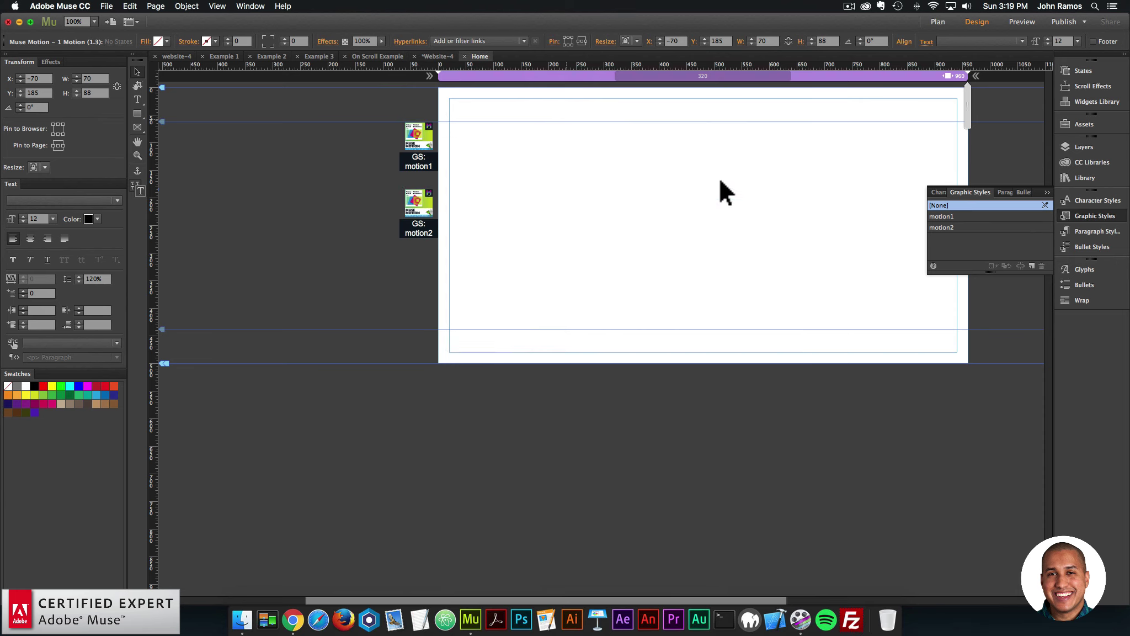
Preview the Home page in the browser.
left_click(684, 301)
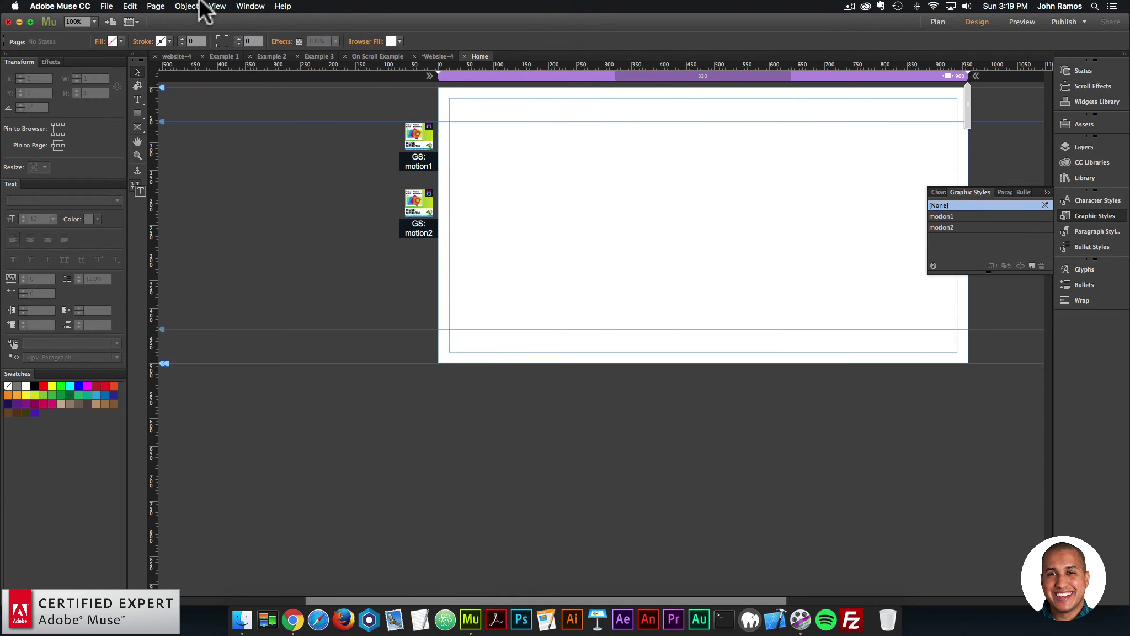
left_click(106, 6)
left_click(136, 182)
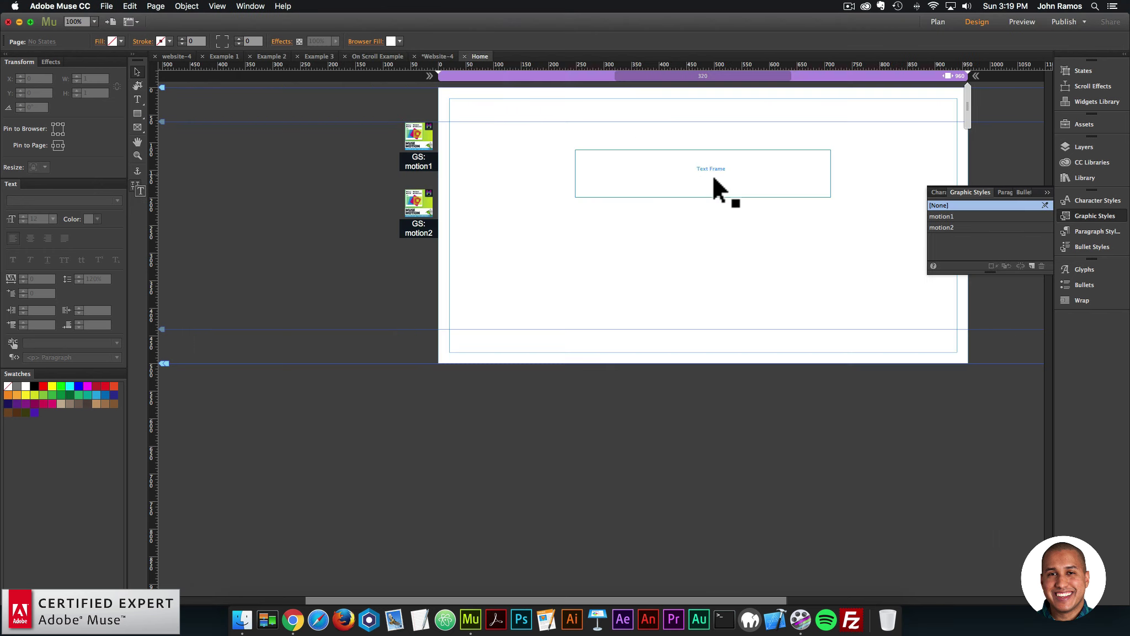
Send the "design" text frame to the back, behind the rectangle.
left_click(712, 173)
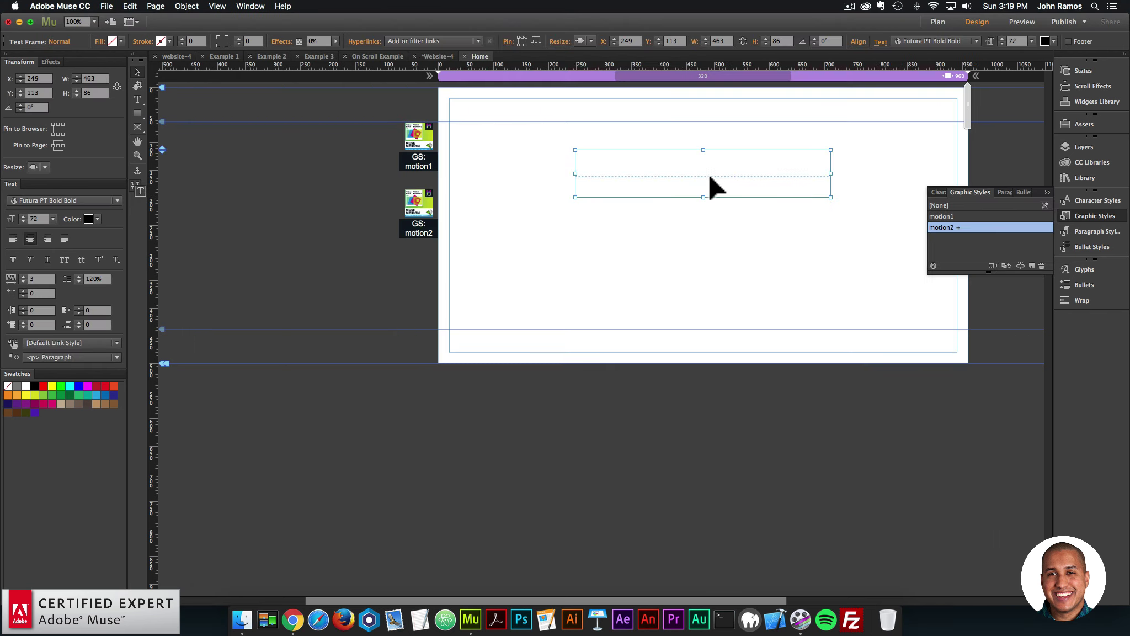
right_click(667, 160)
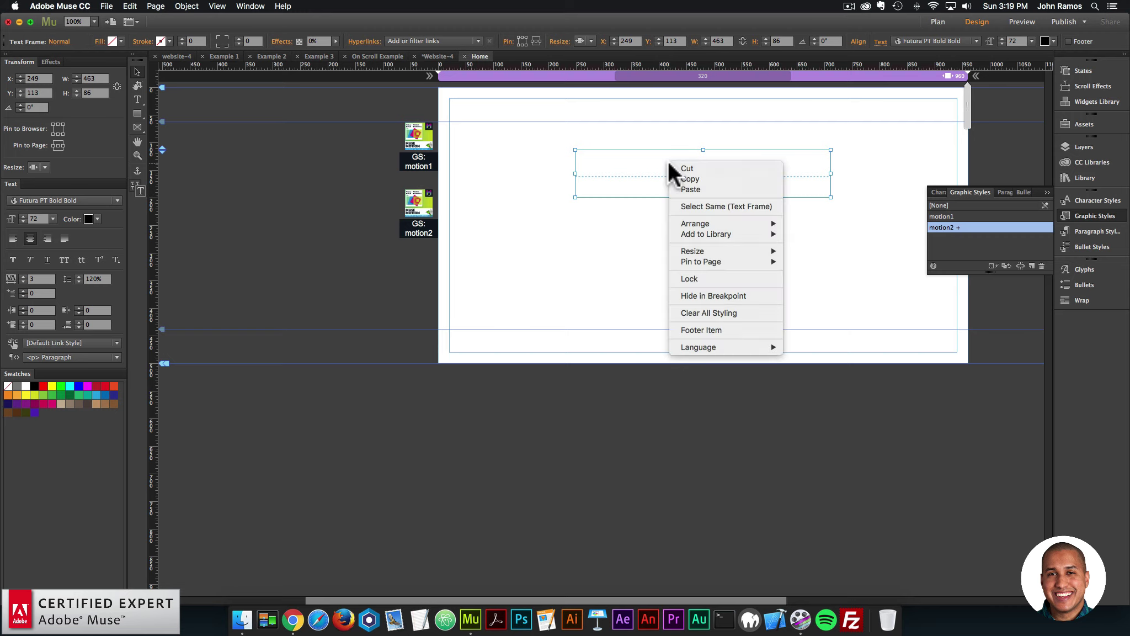
left_click(666, 161)
right_click(649, 161)
mouse_move(726, 219)
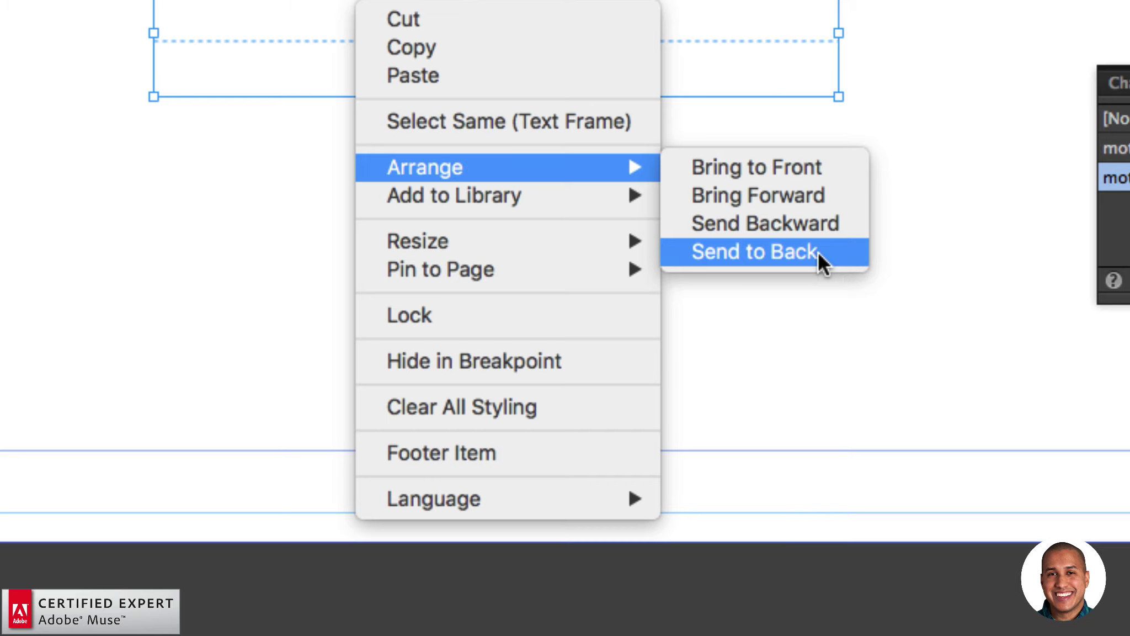
left_click(822, 255)
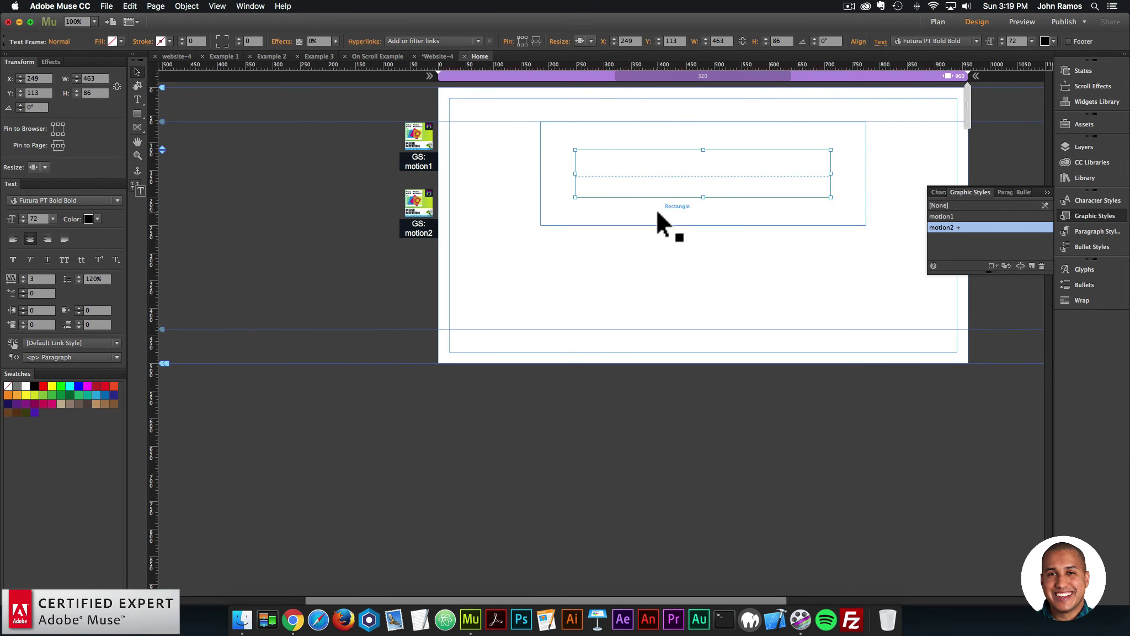
left_click(605, 280)
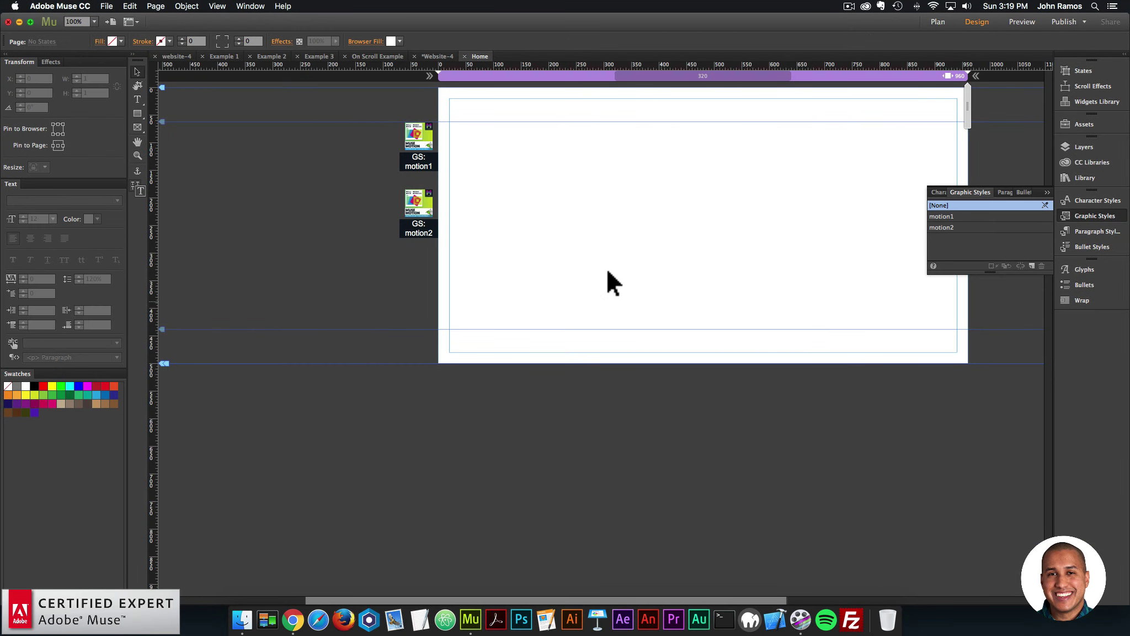
Preview the rearranged Home page in the browser, reload it several times to replay the animation, and return to Muse.
left_click(110, 6)
left_click(137, 179)
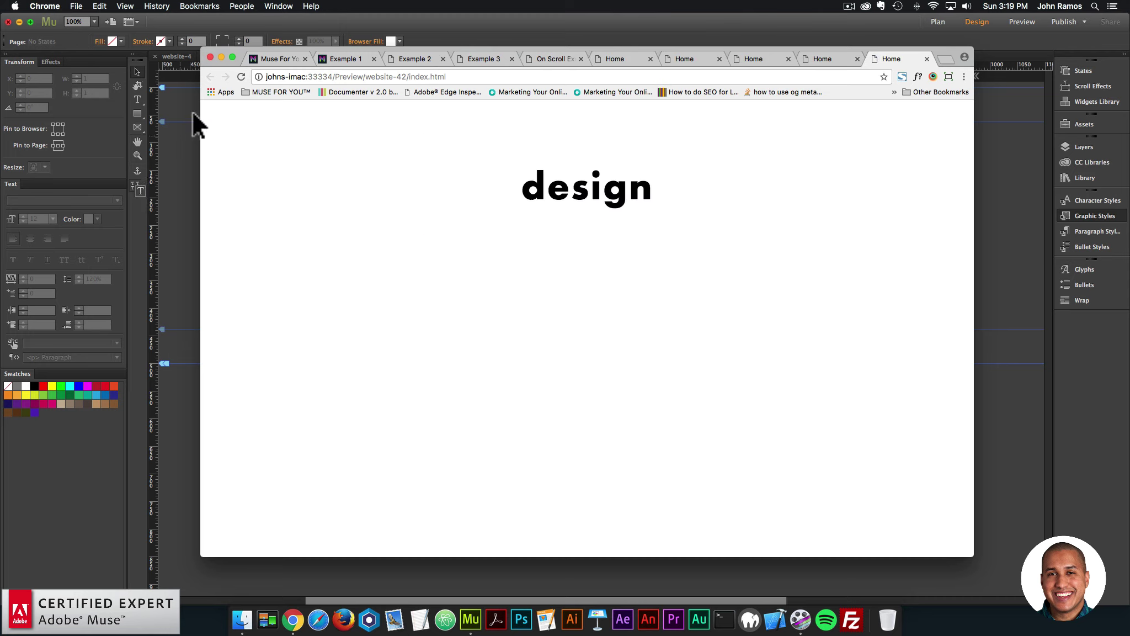
left_click(241, 73)
left_click(242, 73)
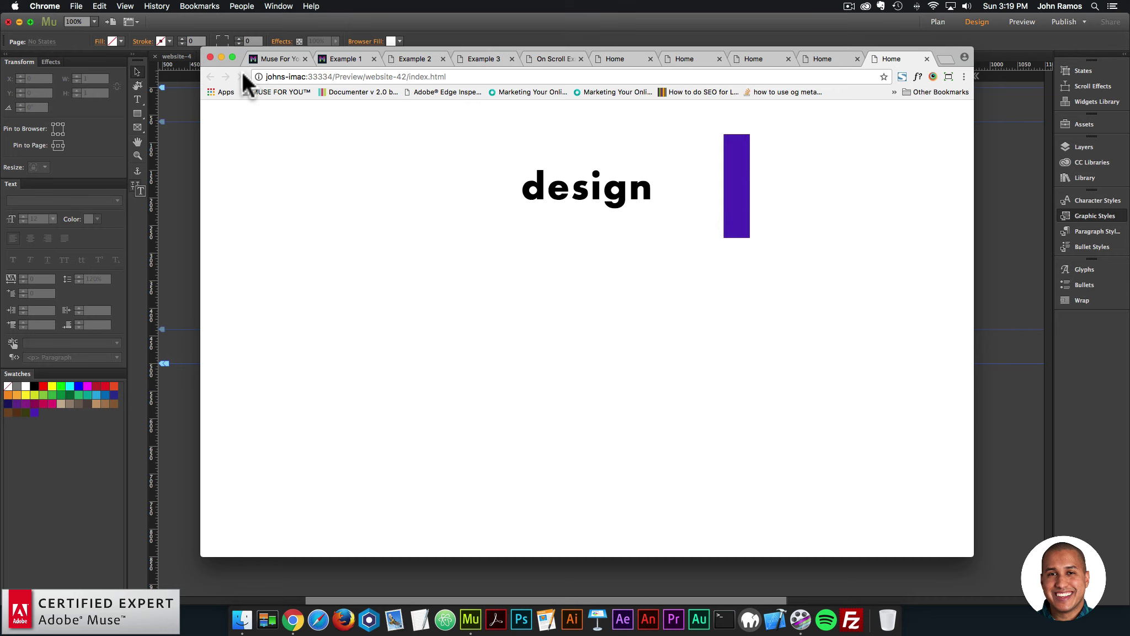
left_click(242, 72)
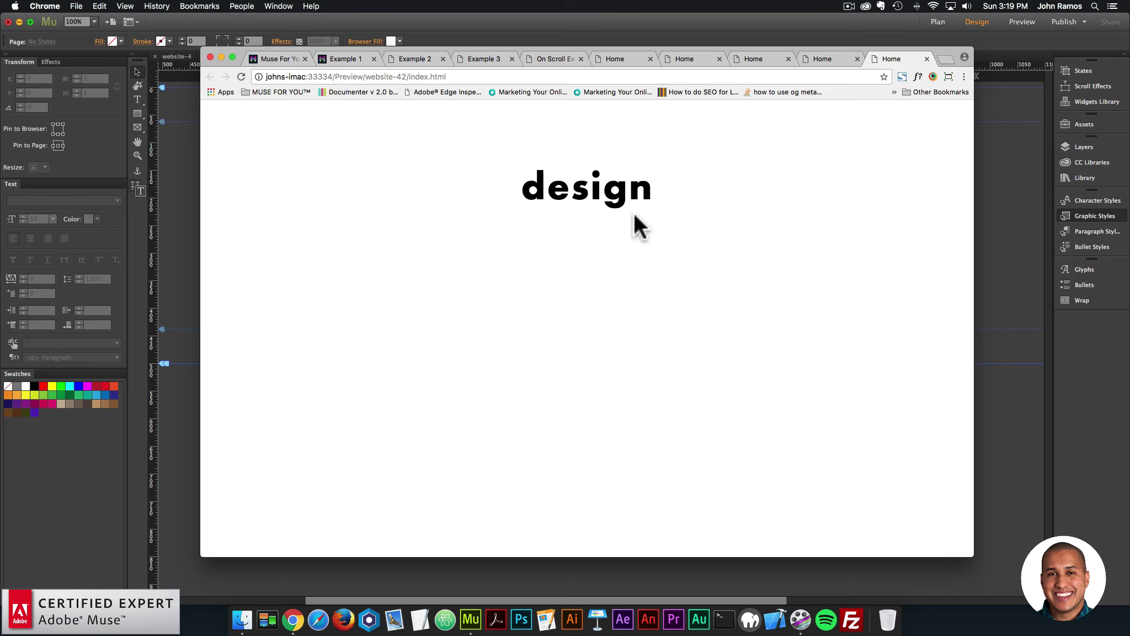
left_click(190, 239)
Set Motion 1's easing option to Elastic in the motion1 widget and close its options.
left_click(421, 144)
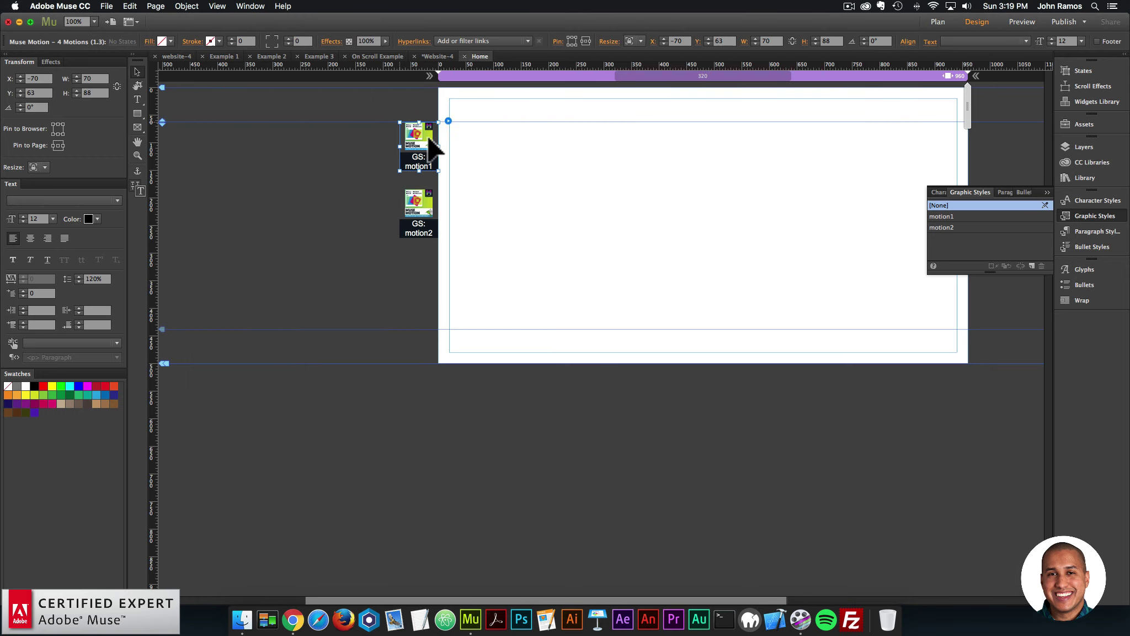
left_click(448, 120)
left_click(485, 315)
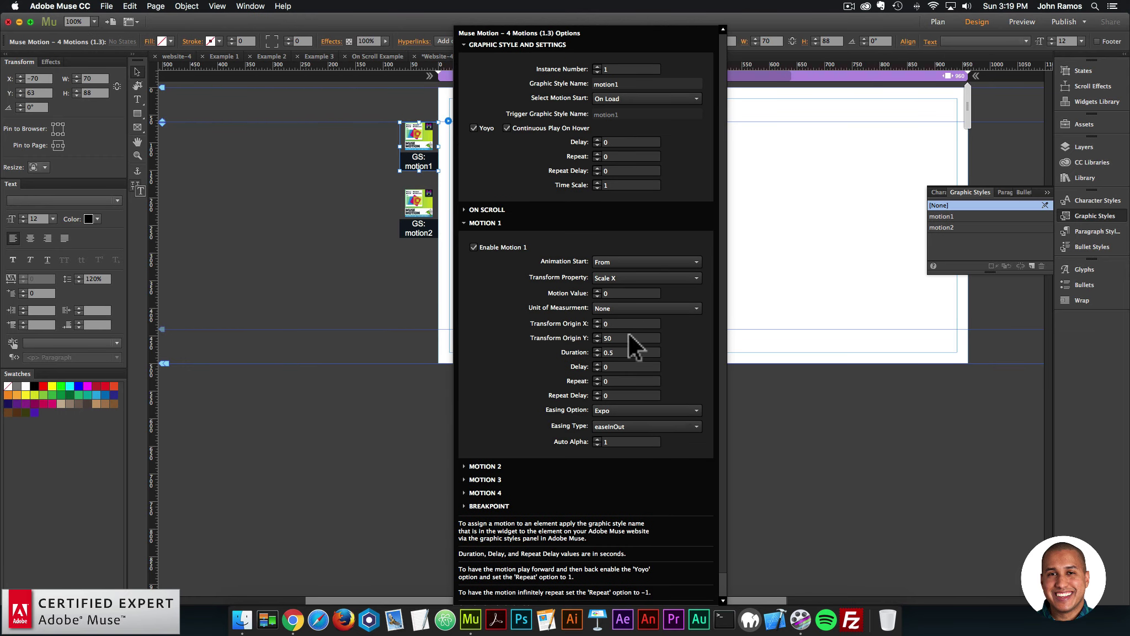
left_click(652, 408)
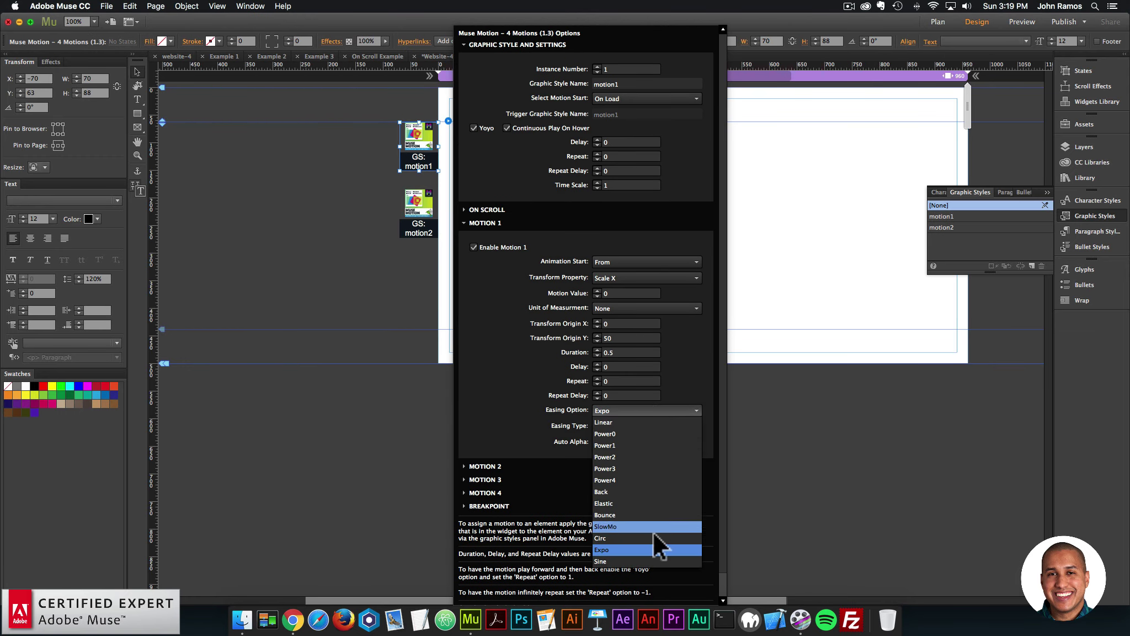
left_click(644, 504)
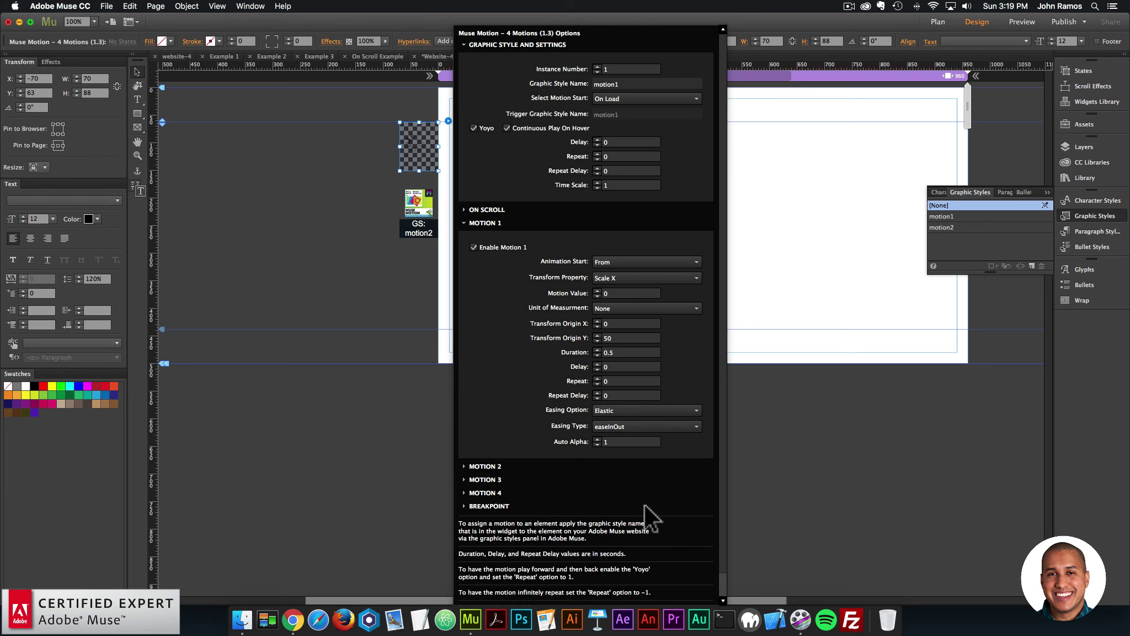
left_click(380, 266)
Preview the page in the browser to check Motion 1's Elastic easing, and return to Muse.
left_click(106, 7)
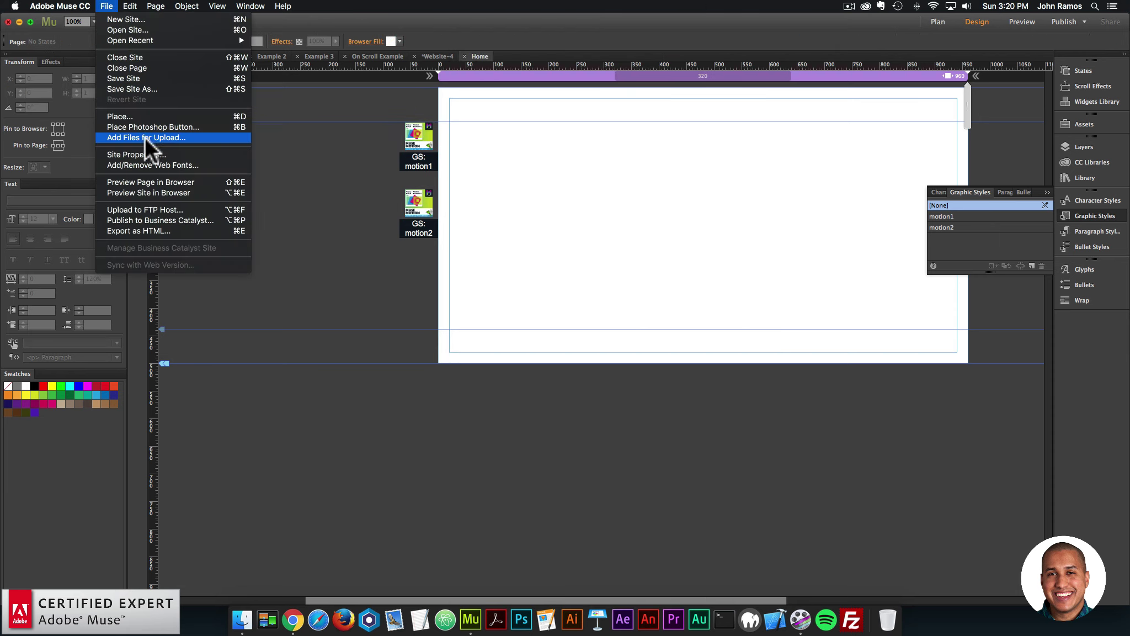
left_click(141, 179)
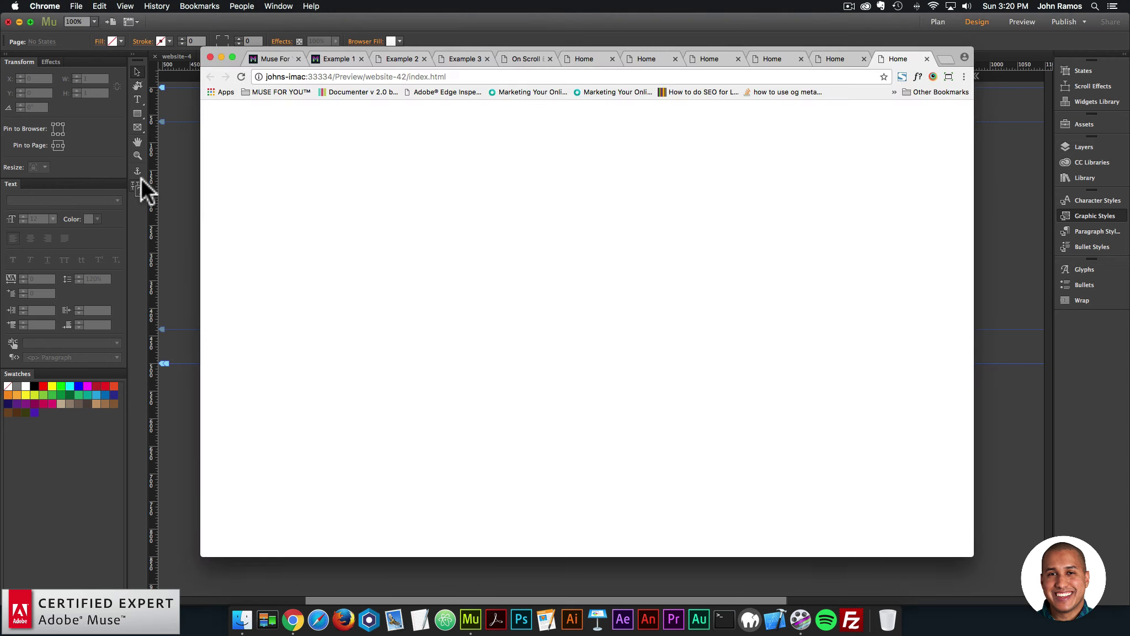
left_click(185, 212)
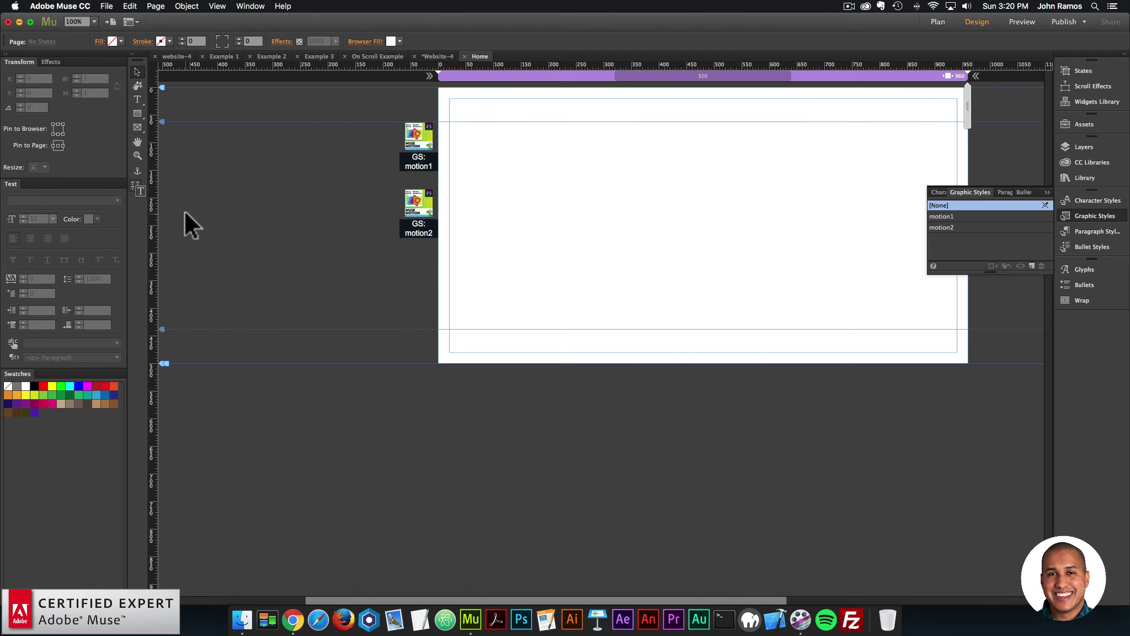
Set Motion 2's easing option to Elastic in the motion1 widget and close its options.
left_click(403, 143)
left_click(449, 119)
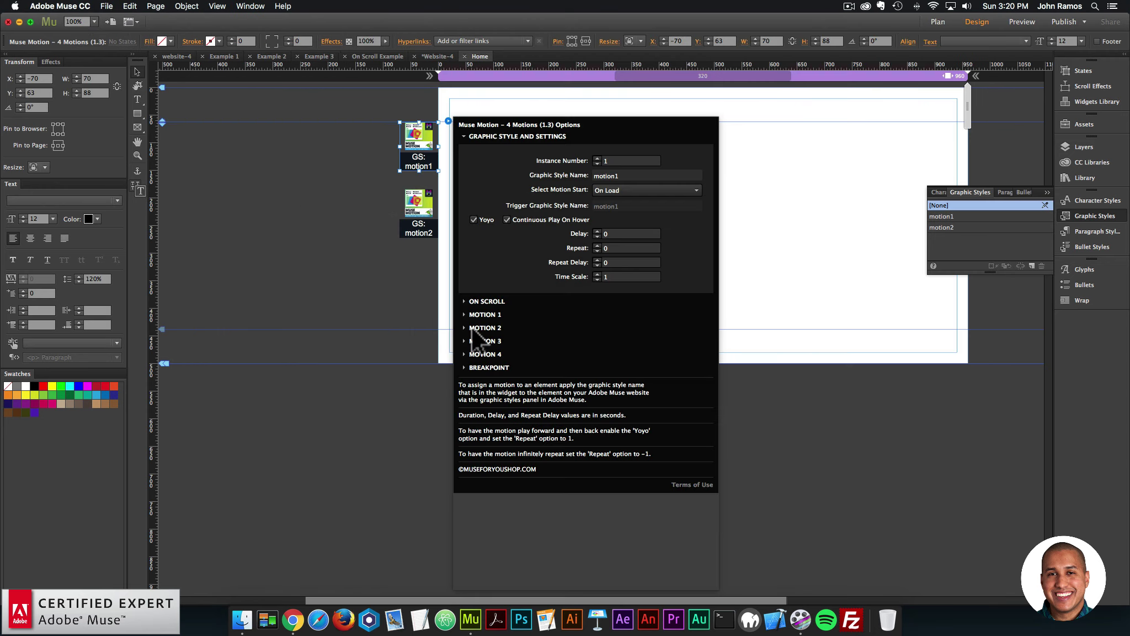
left_click(480, 327)
left_click(617, 438)
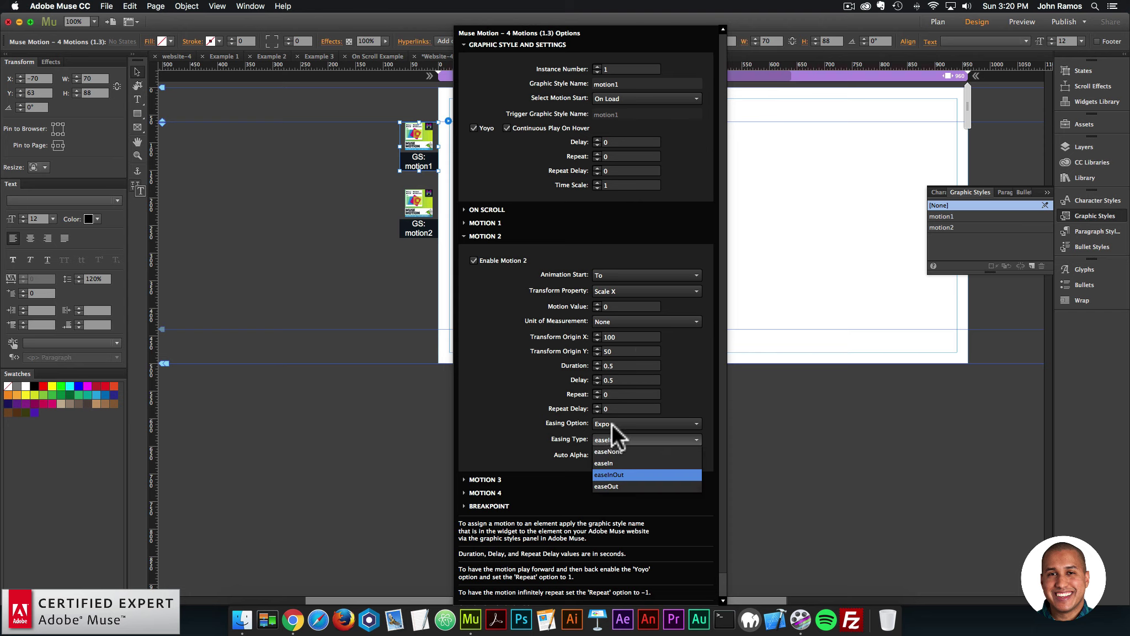
left_click(610, 424)
left_click(625, 516)
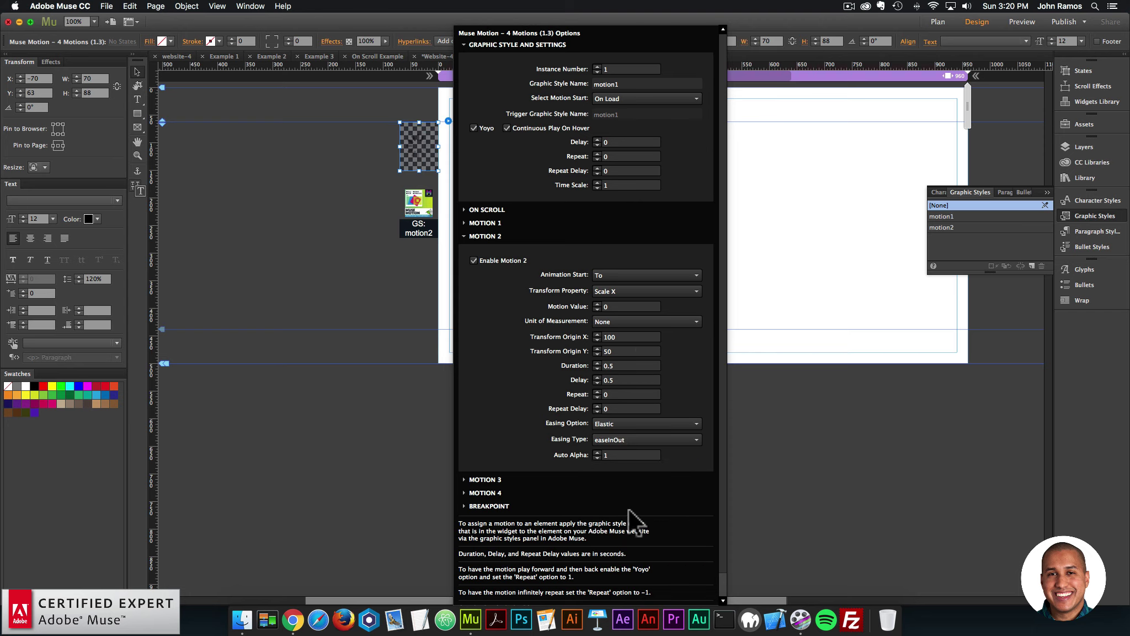
left_click(410, 266)
Preview the page with both Elastic motions in the browser, reload it to replay the animation, and return to Muse.
left_click(107, 6)
left_click(144, 182)
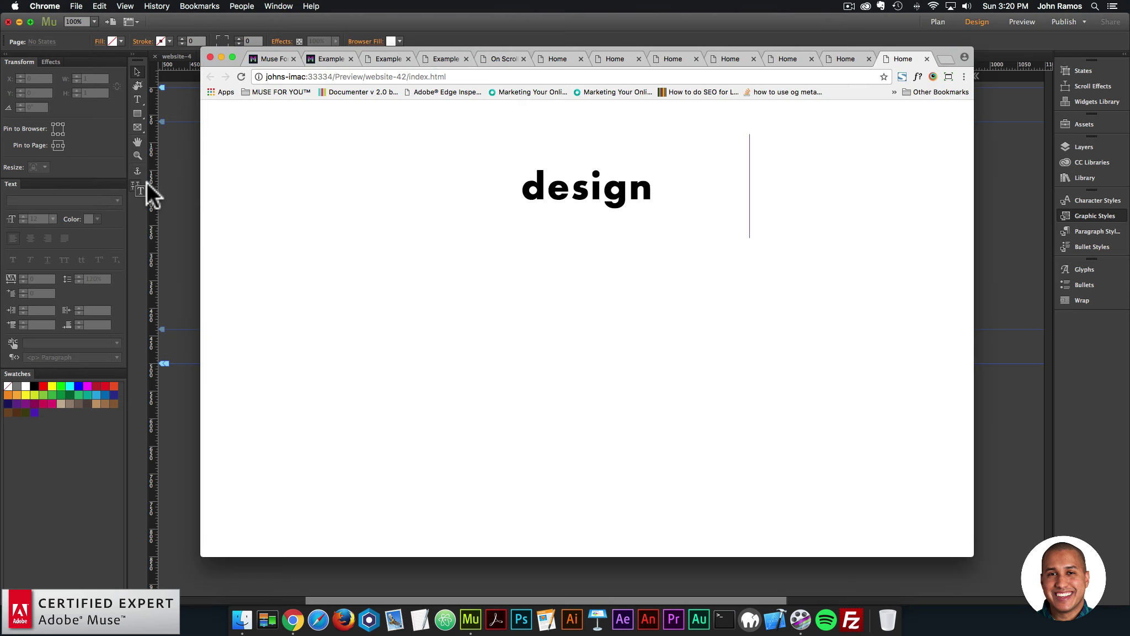
left_click(240, 71)
left_click(172, 168)
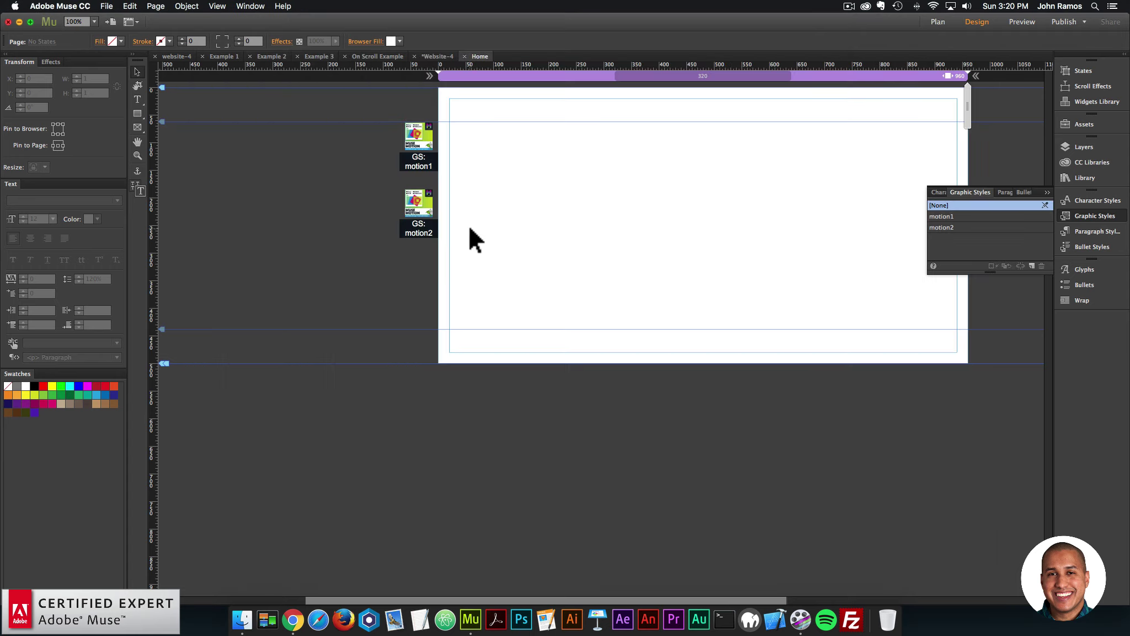
Delete both the motion1 and motion2 widgets beside the page.
left_click_drag(391, 283, 428, 144)
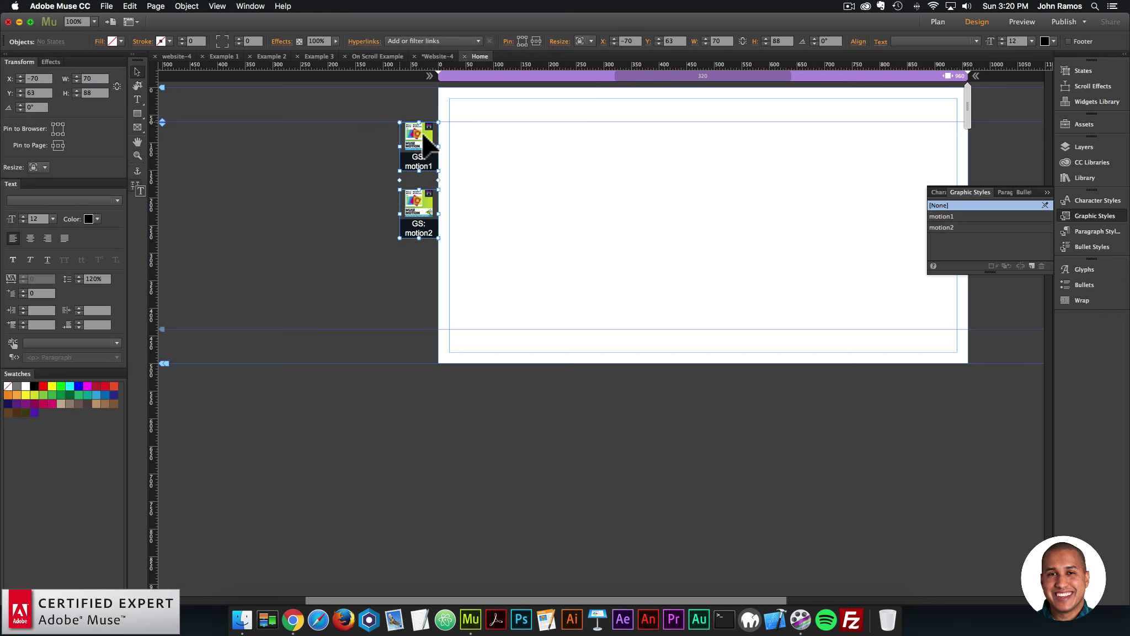
left_click_drag(378, 278, 425, 160)
left_click_drag(353, 279, 441, 132)
key("Delete")
Search the library for "muse motion" and place the Muse Motion – Block Reveal preset on the pasteboard left of the page.
left_click(1118, 180)
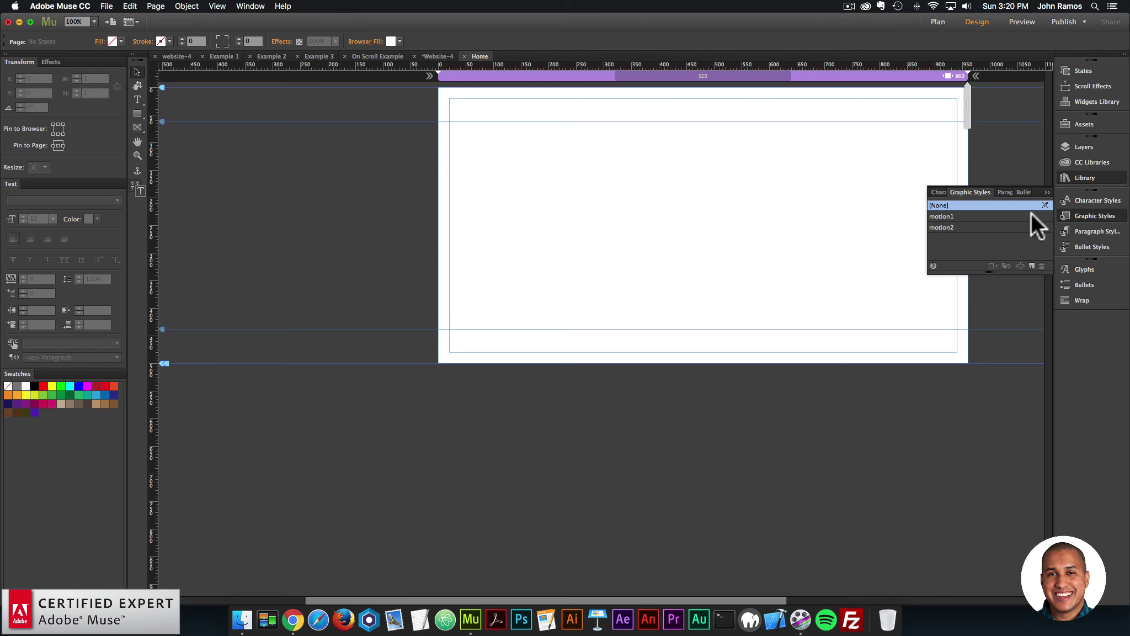
left_click_drag(946, 216, 836, 215)
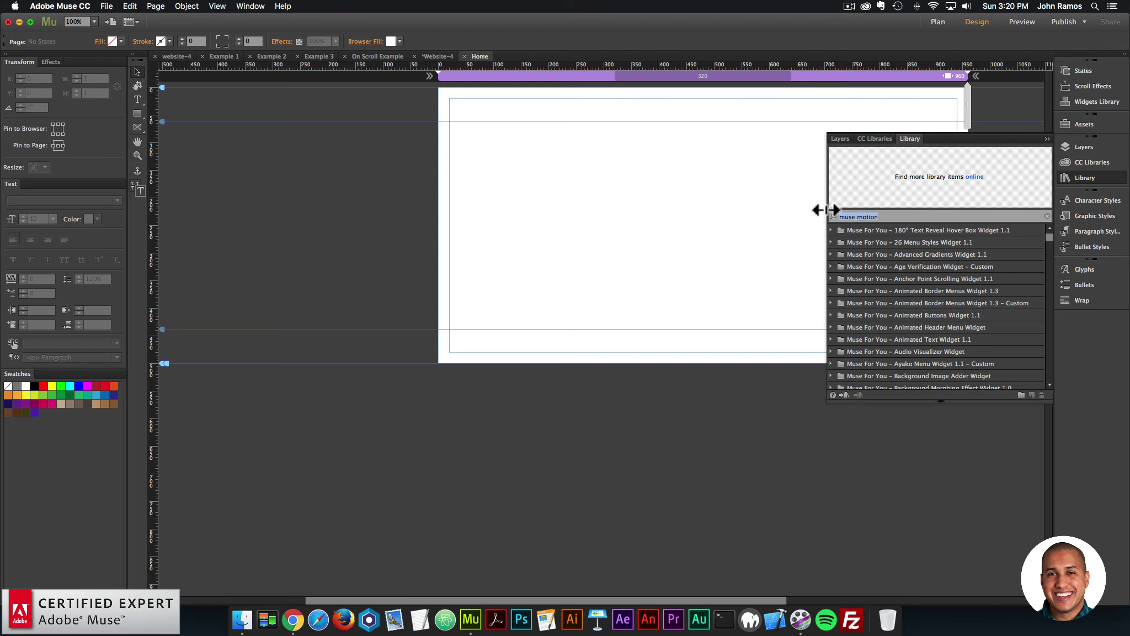
key("Return")
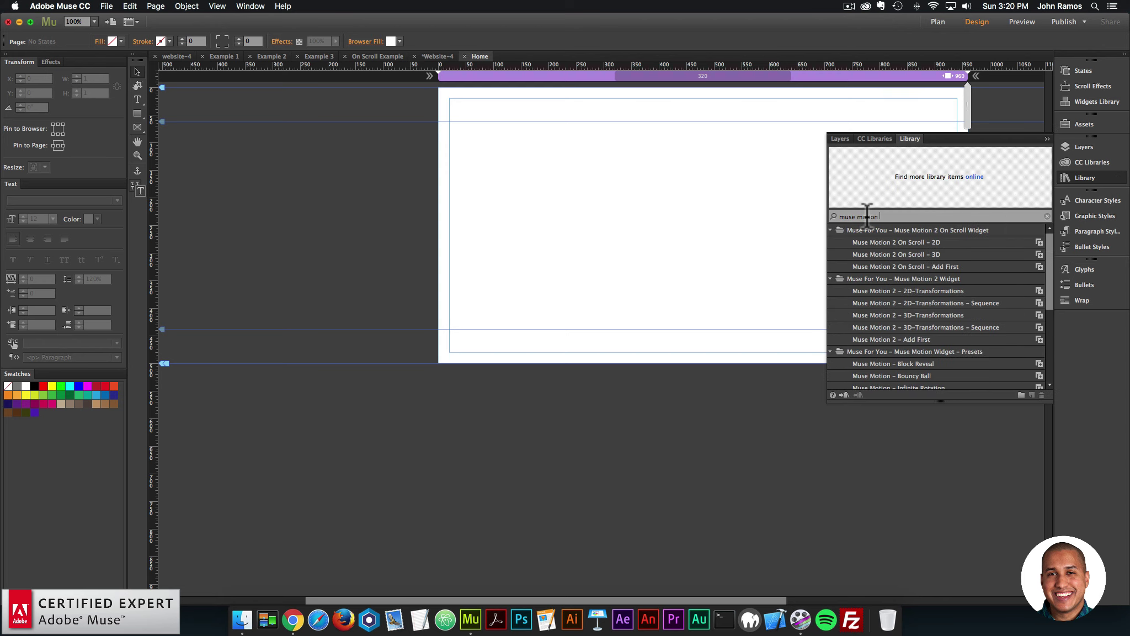
scroll(999, 332, "down", 5)
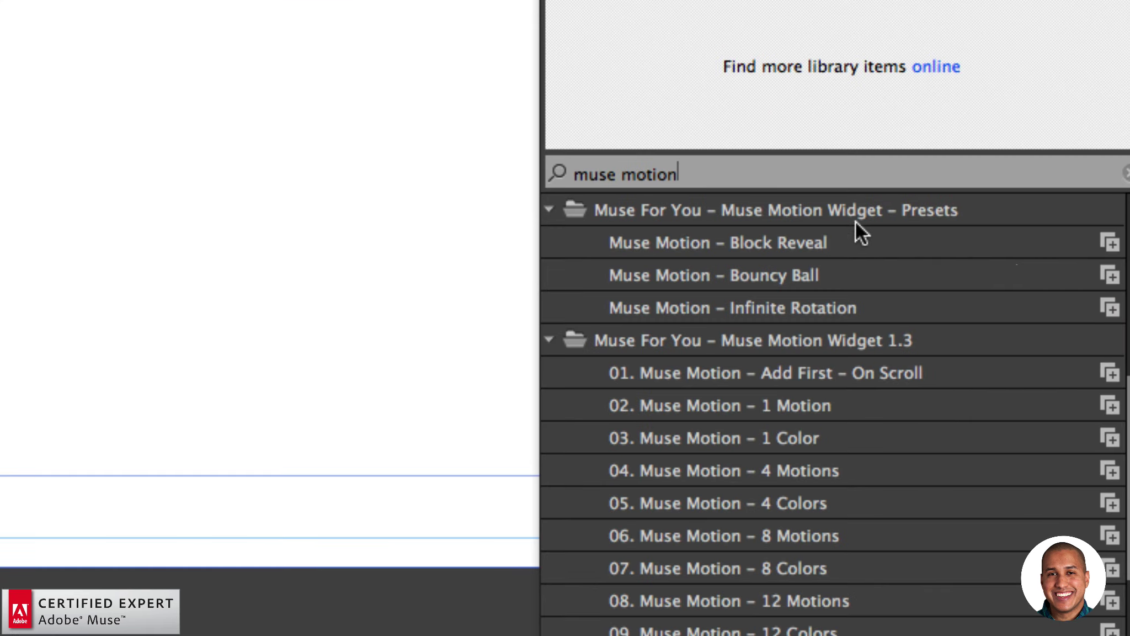
left_click(878, 216)
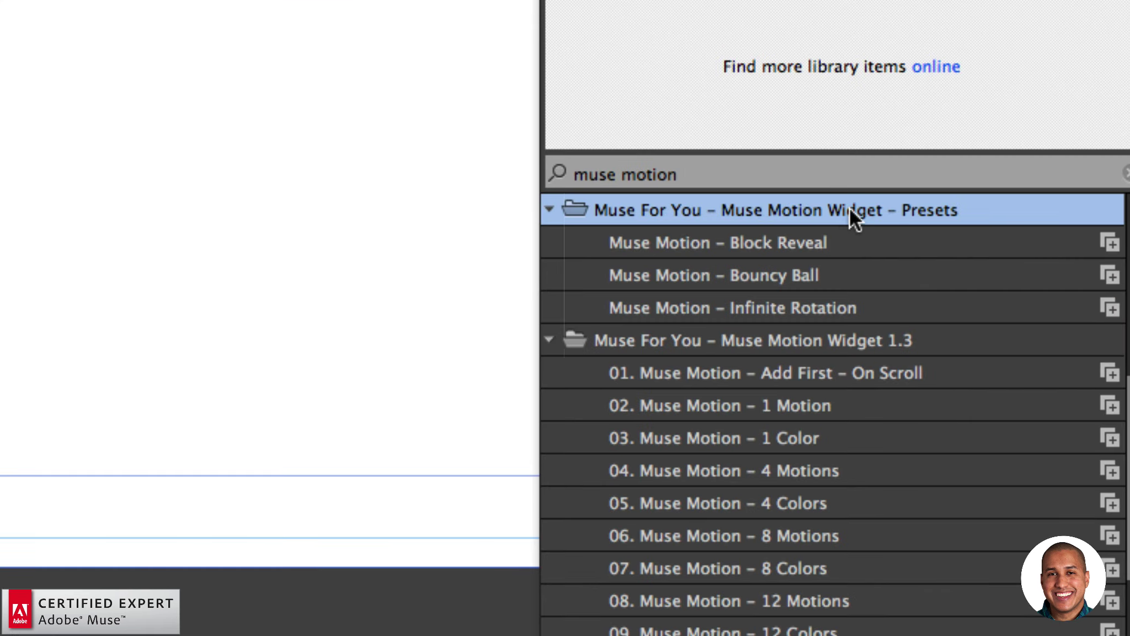
left_click(654, 245)
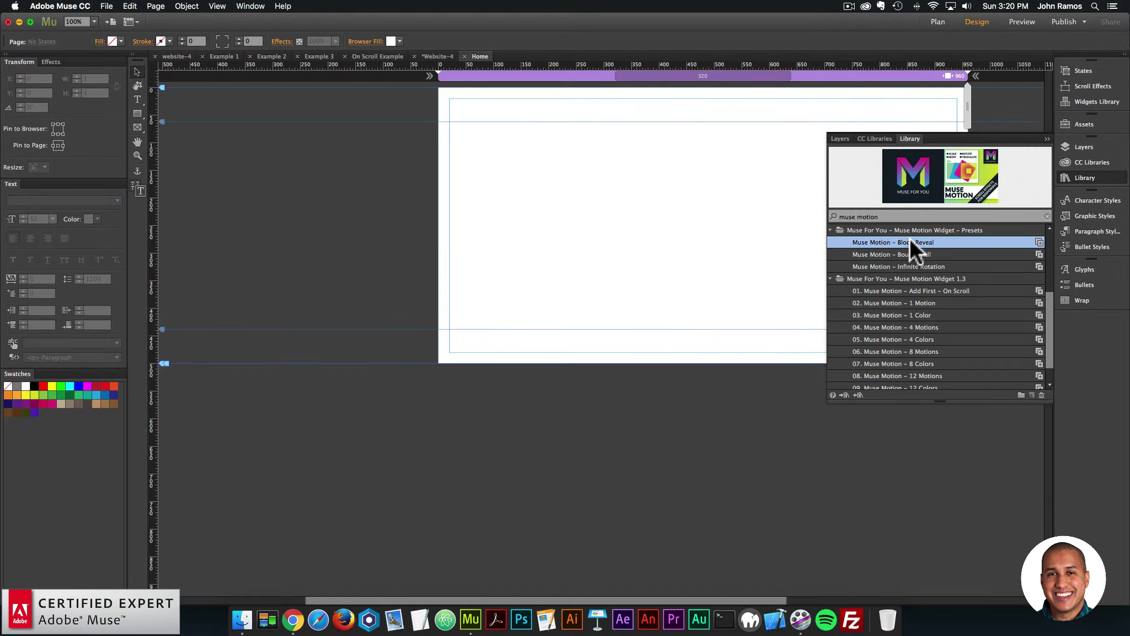
left_click_drag(762, 244, 399, 125)
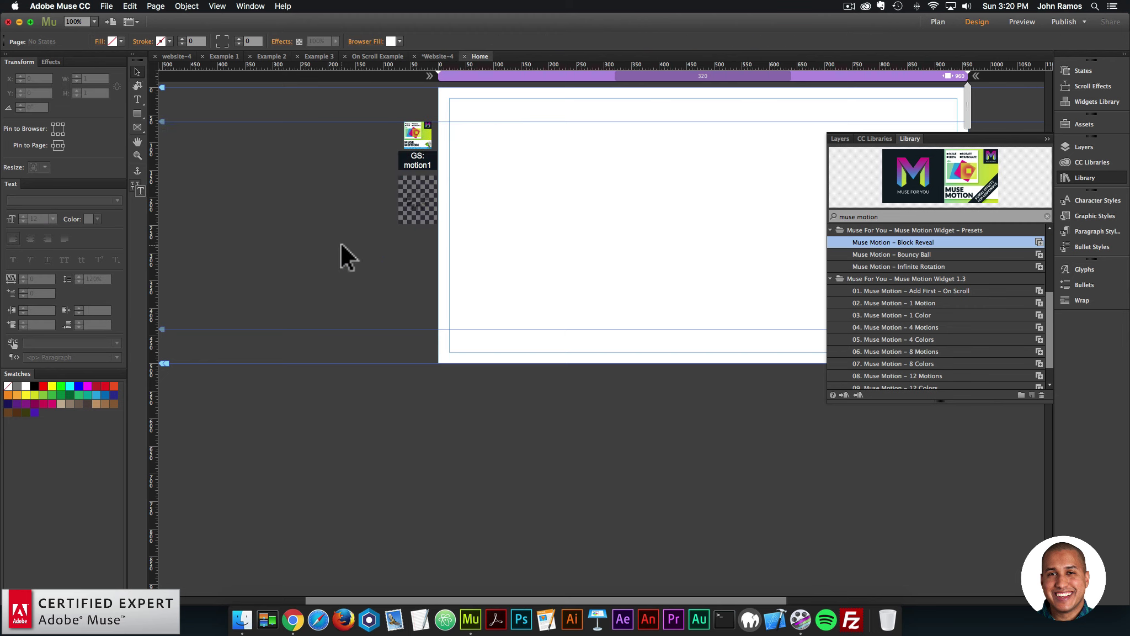
Preview the page with the Block Reveal preset in the browser, and return to Muse.
left_click(108, 6)
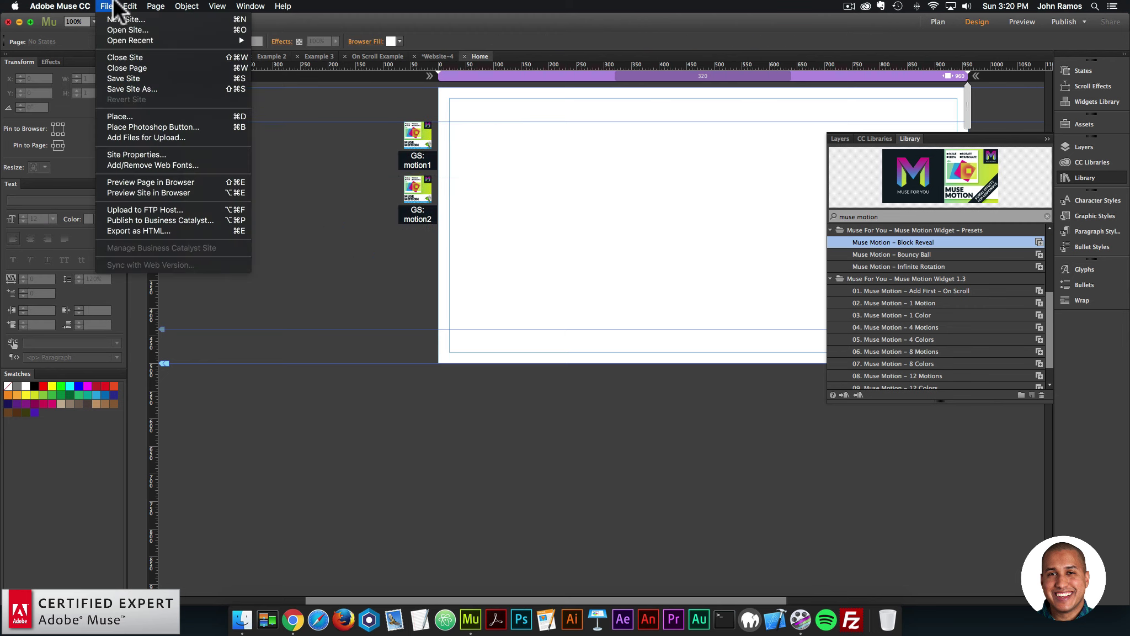
left_click(161, 181)
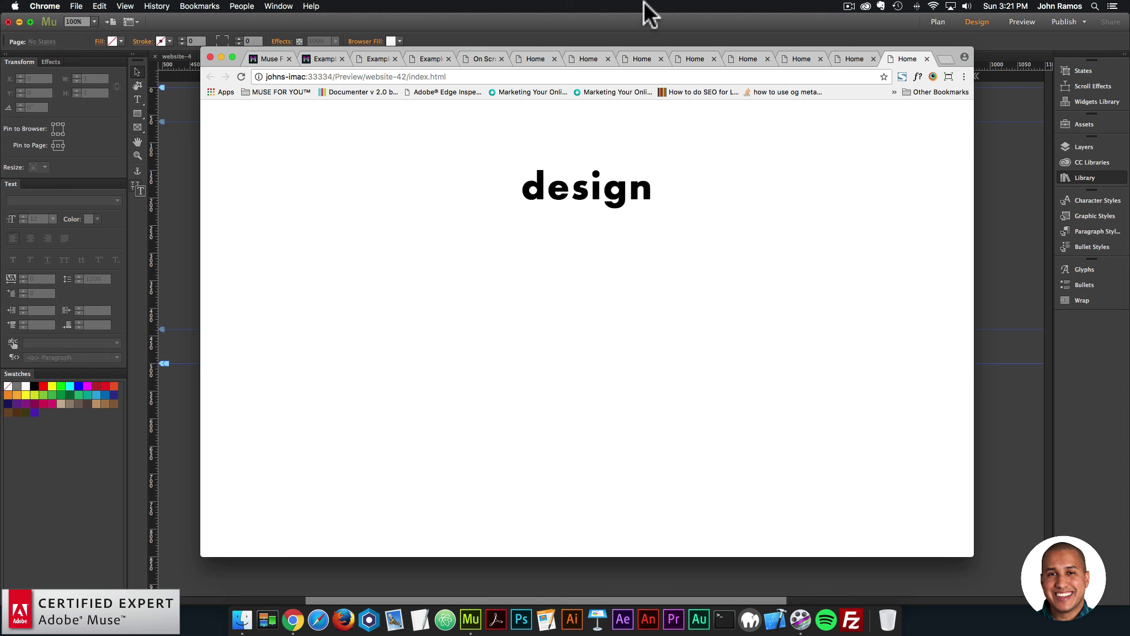
left_click(644, 24)
Move the purple rectangle behind the "design" text down slightly to Y 66, keeping it at X 185.
left_click(553, 173)
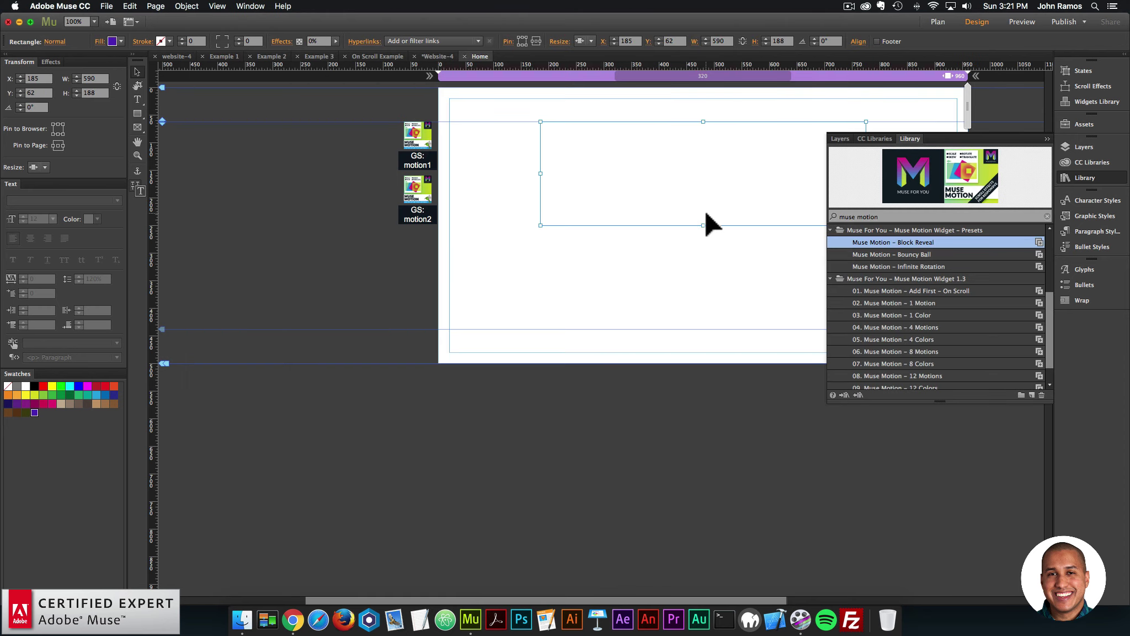
left_click(694, 169)
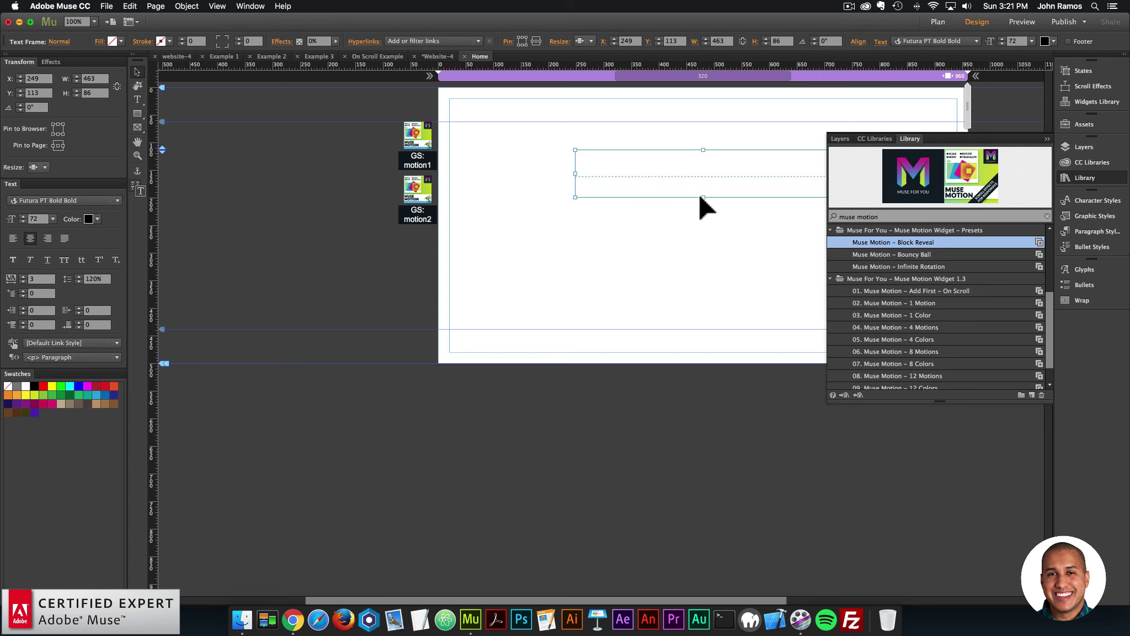
mouse_move(683, 206)
left_mouse_down()
mouse_move(675, 260)
mouse_move(679, 210)
left_mouse_up()
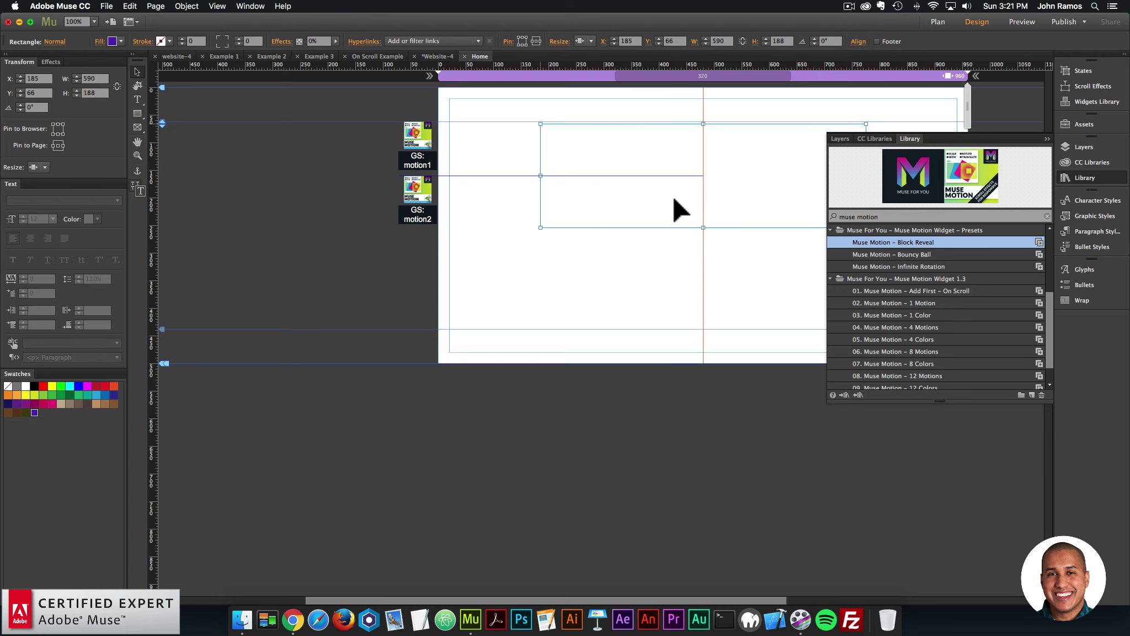
left_click(634, 252)
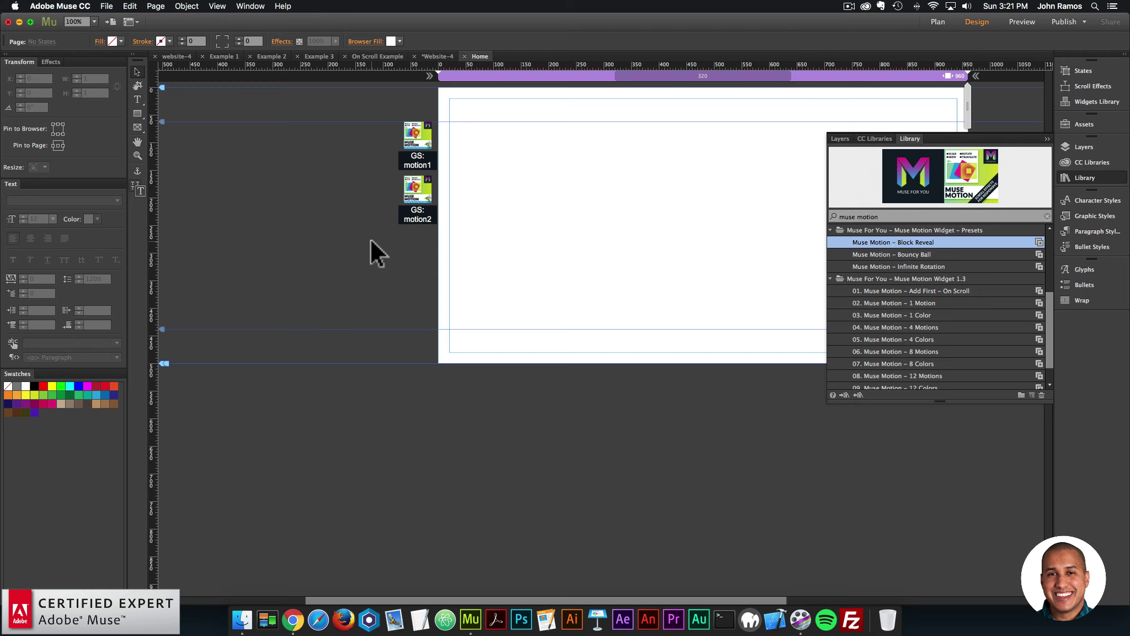
Preview the page in the browser to check the block reveal with the repositioned rectangle, and return to Muse.
left_click(106, 6)
left_click(131, 182)
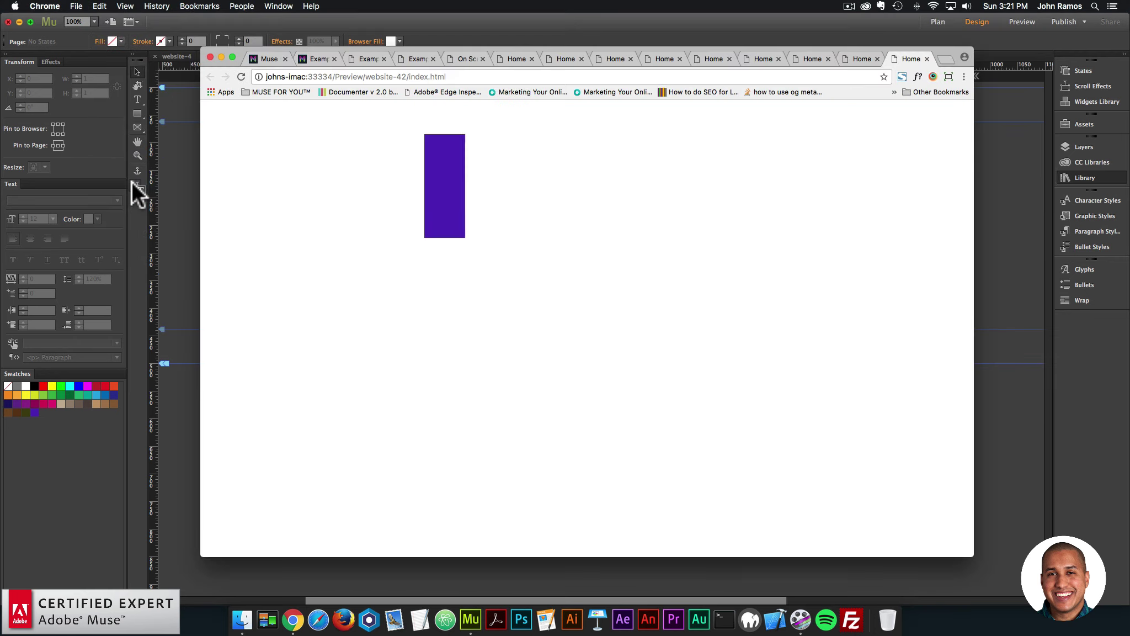
left_click(167, 147)
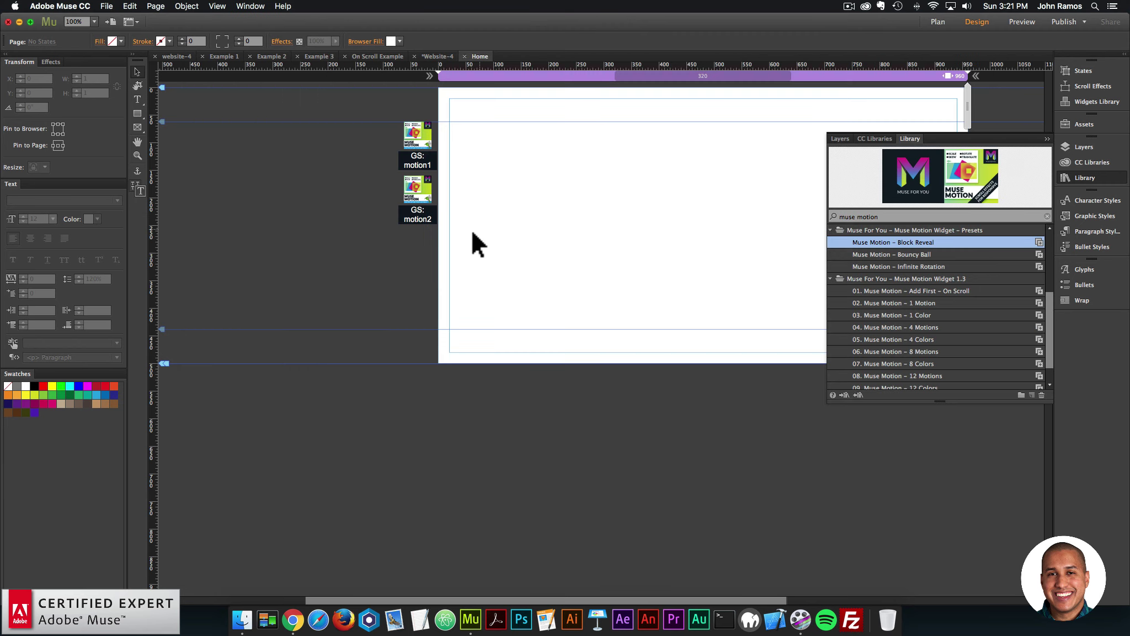
Move the motion1 and motion2 widgets lower on the pasteboard and place the Muse Motion – Add First – On Scroll widget above them.
left_click_drag(365, 249, 429, 236)
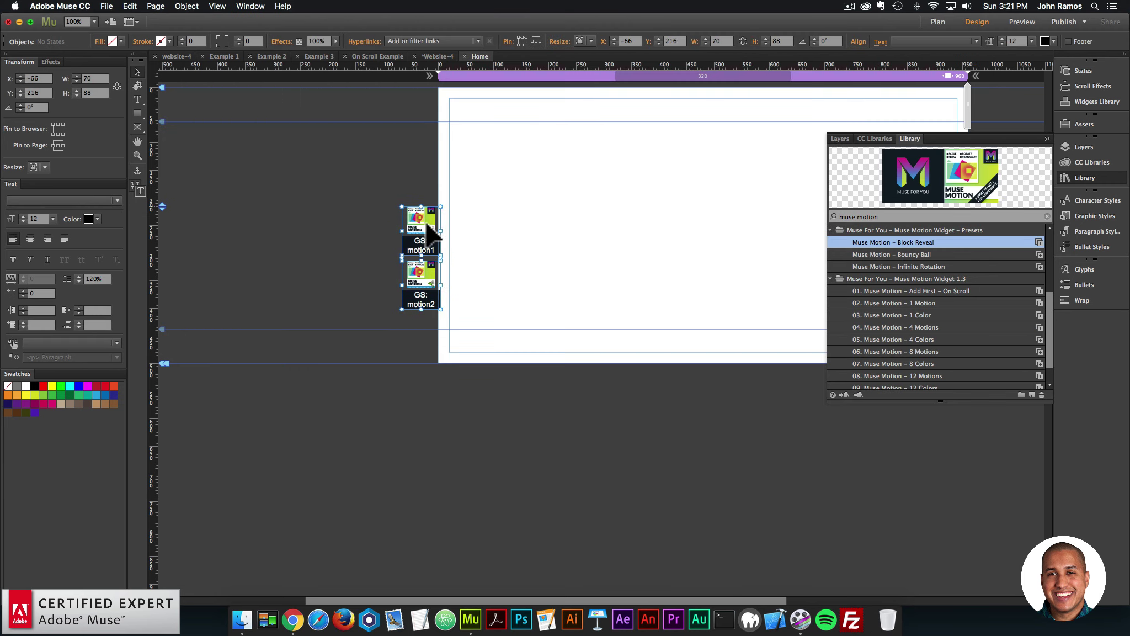
left_click(626, 270)
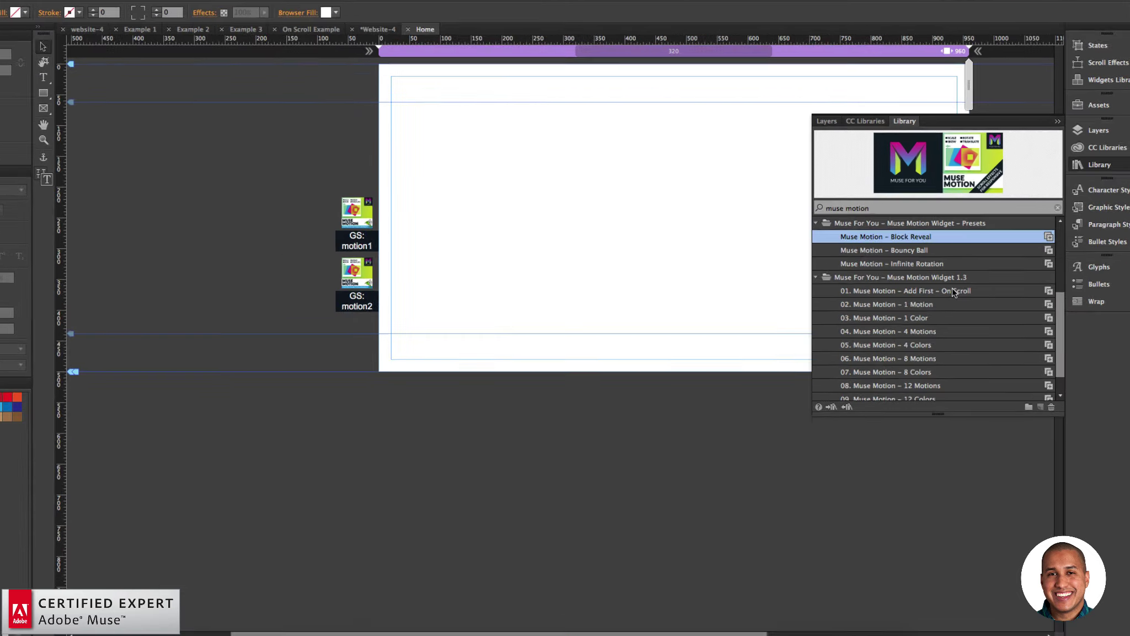
left_click(938, 289)
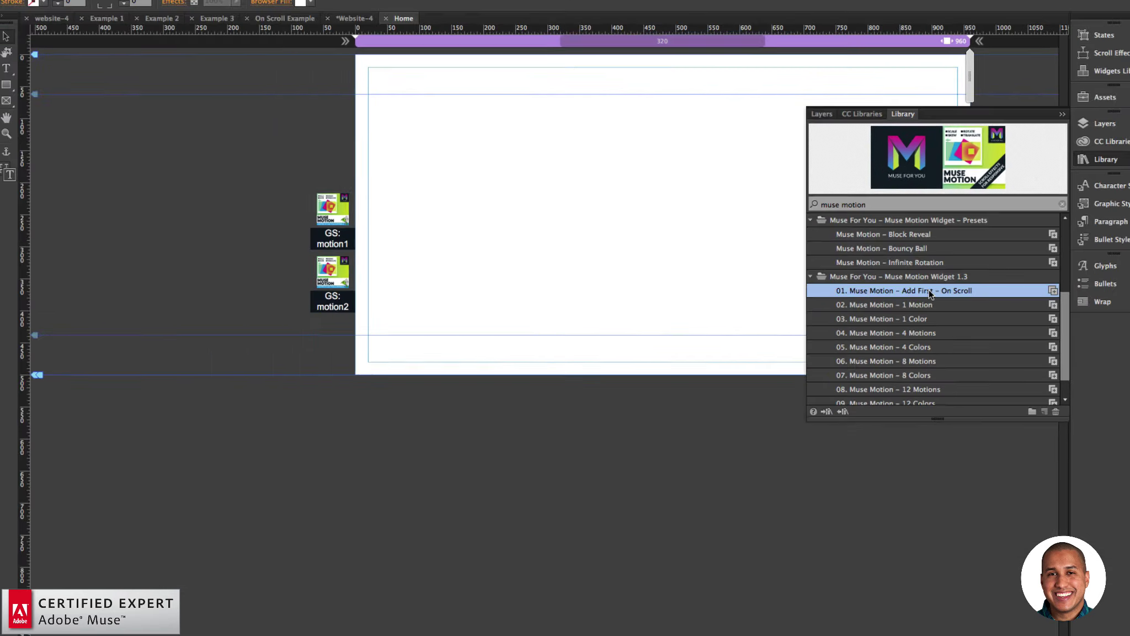
left_click_drag(896, 288, 410, 118)
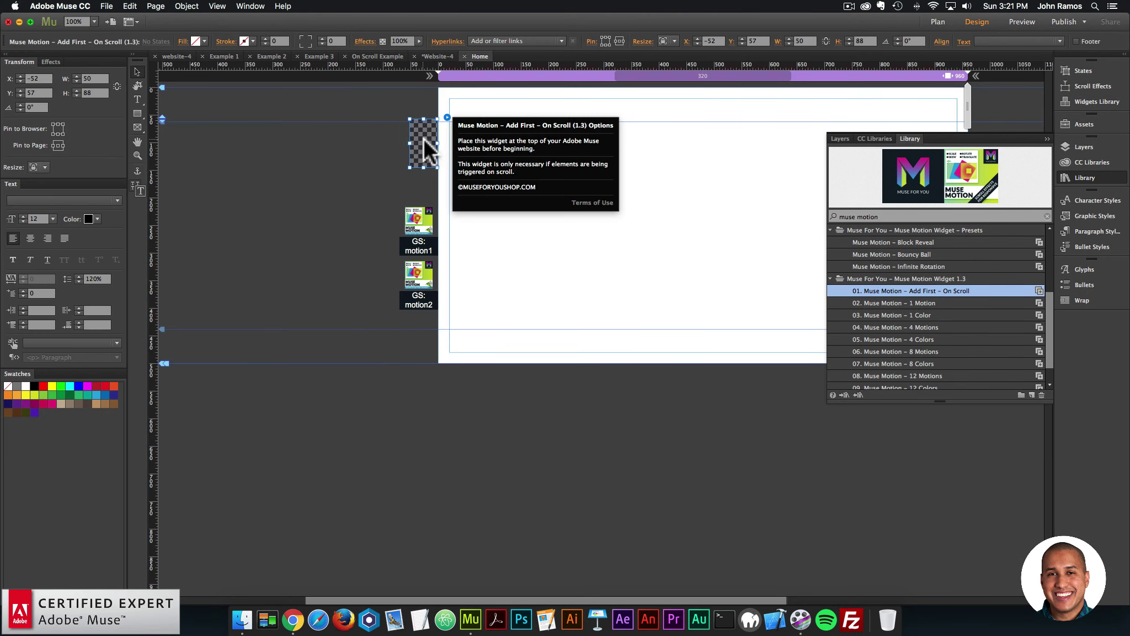
left_click(383, 309)
Set the motion start of both the motion1 and motion2 widgets to On Scroll.
left_click(428, 204)
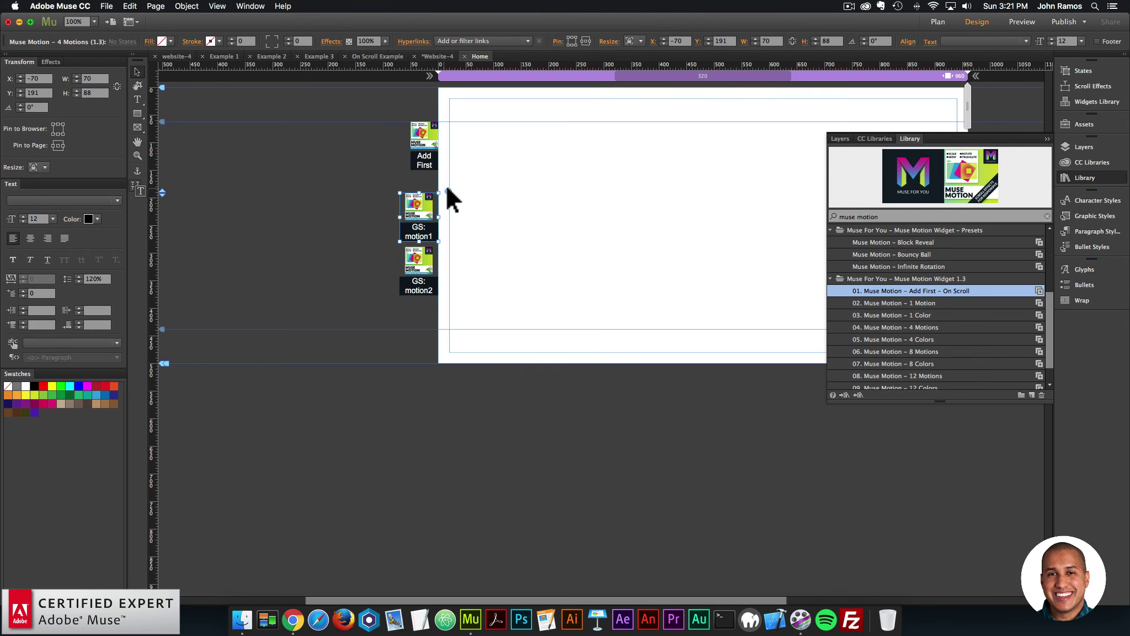
left_click(640, 206)
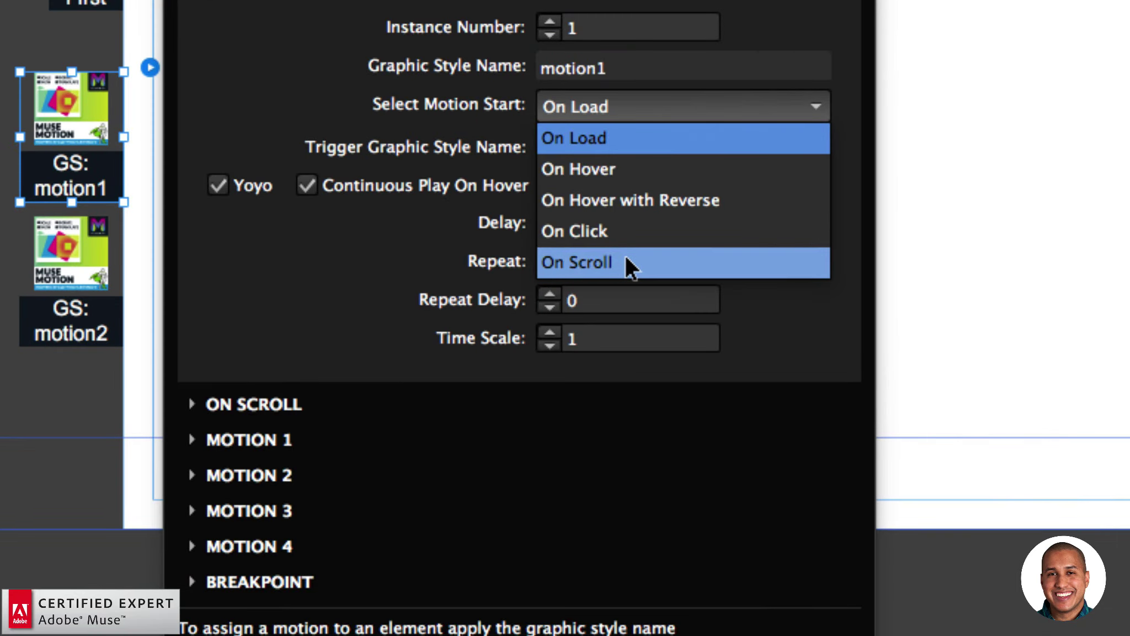
left_click(625, 263)
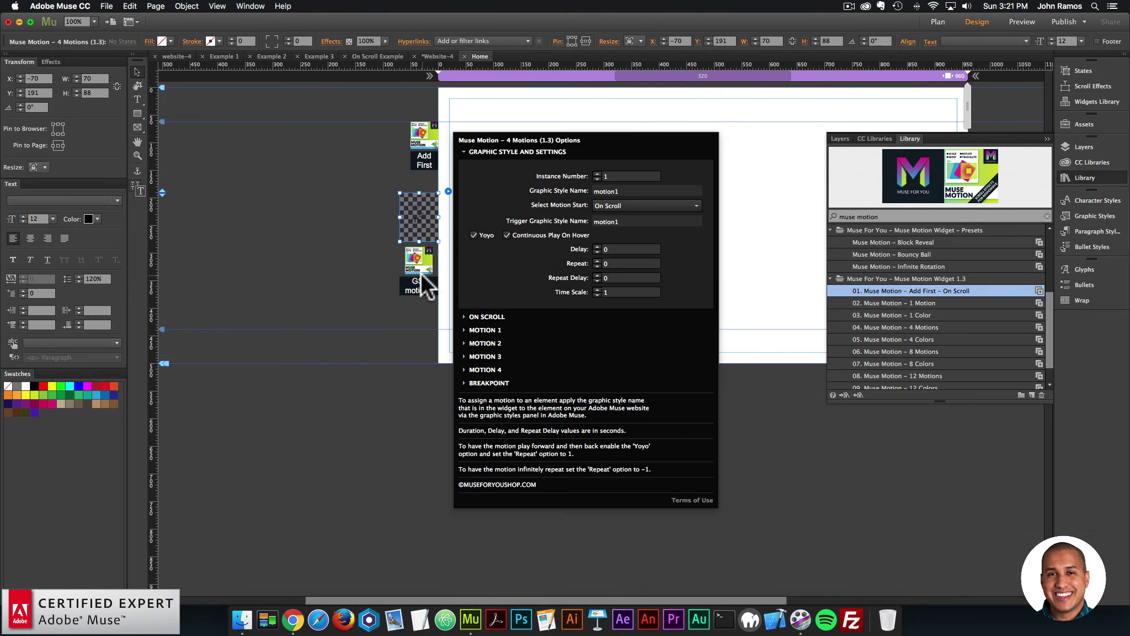
left_click(425, 286)
left_click(448, 245)
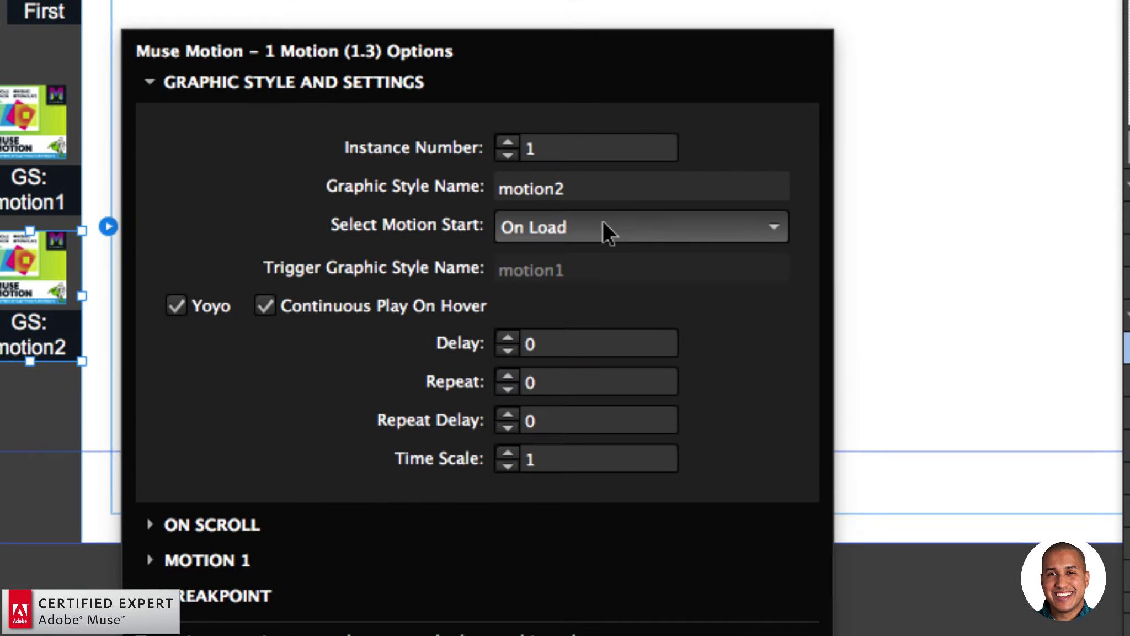
left_click(632, 245)
left_click(626, 301)
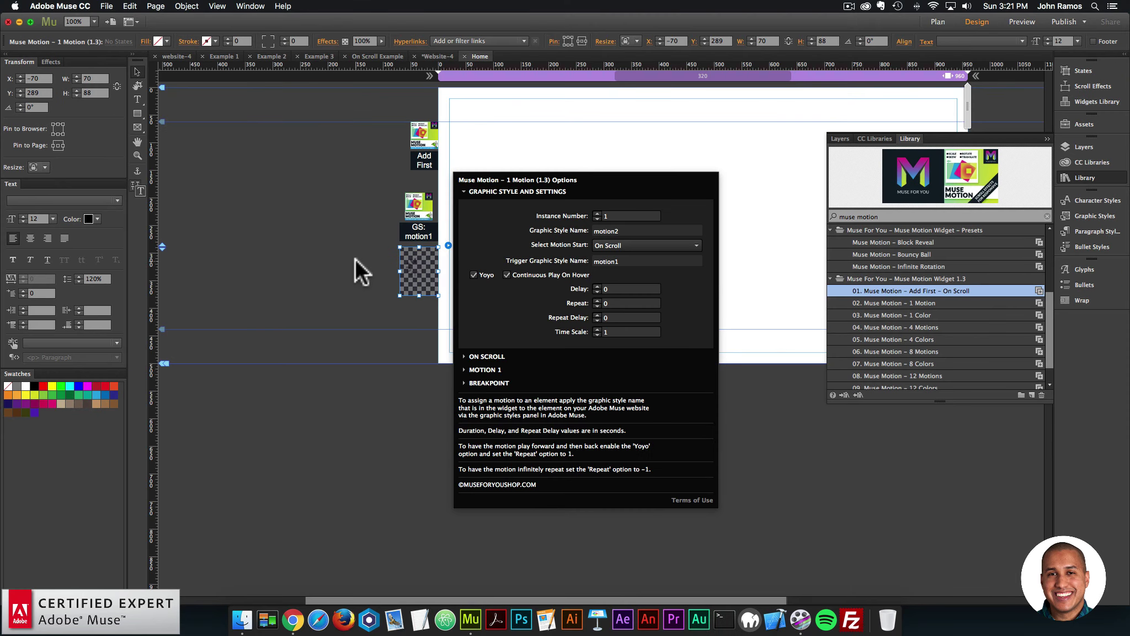
left_click(248, 288)
Lengthen the page substantially and move the rectangle and "design" text together down to about Y 1267.
key("super+minus")
key("super+minus")
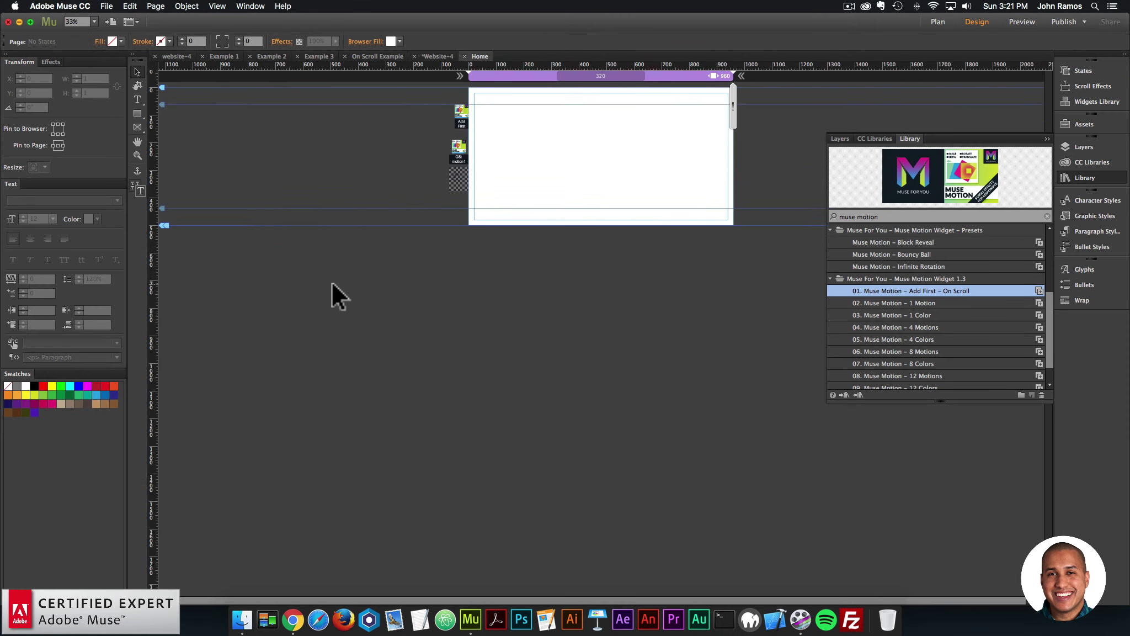
left_click_drag(163, 178, 160, 491)
left_click_drag(604, 289, 555, 328)
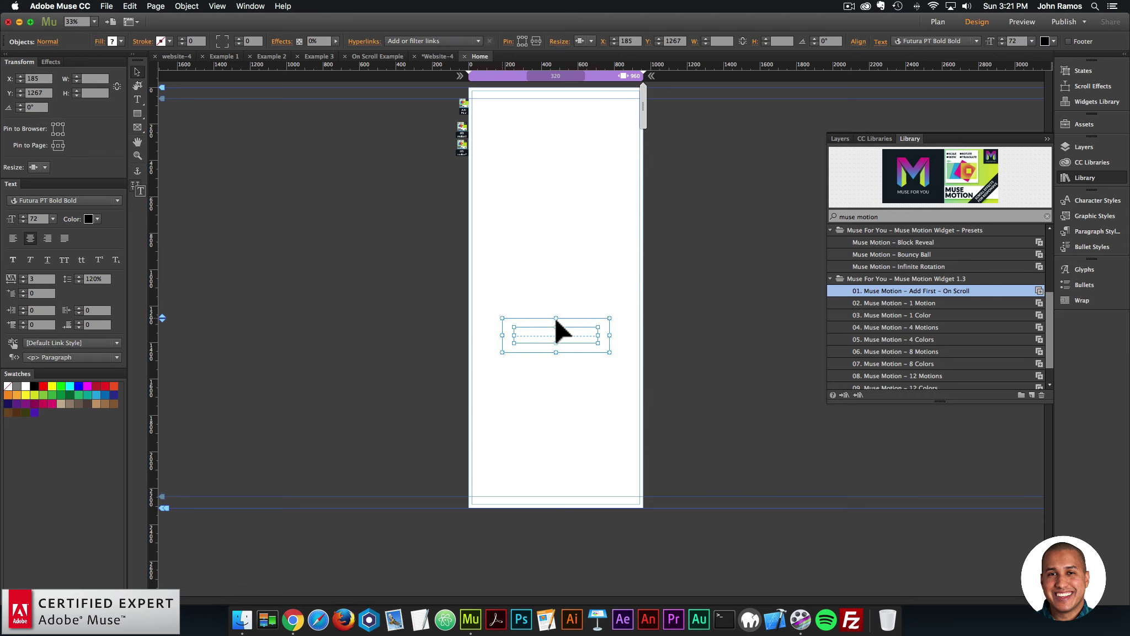
left_click(568, 260)
Preview the page in the browser, scroll up and down and reload to check the scroll-triggered block reveal, and return to Muse.
left_click(128, 8)
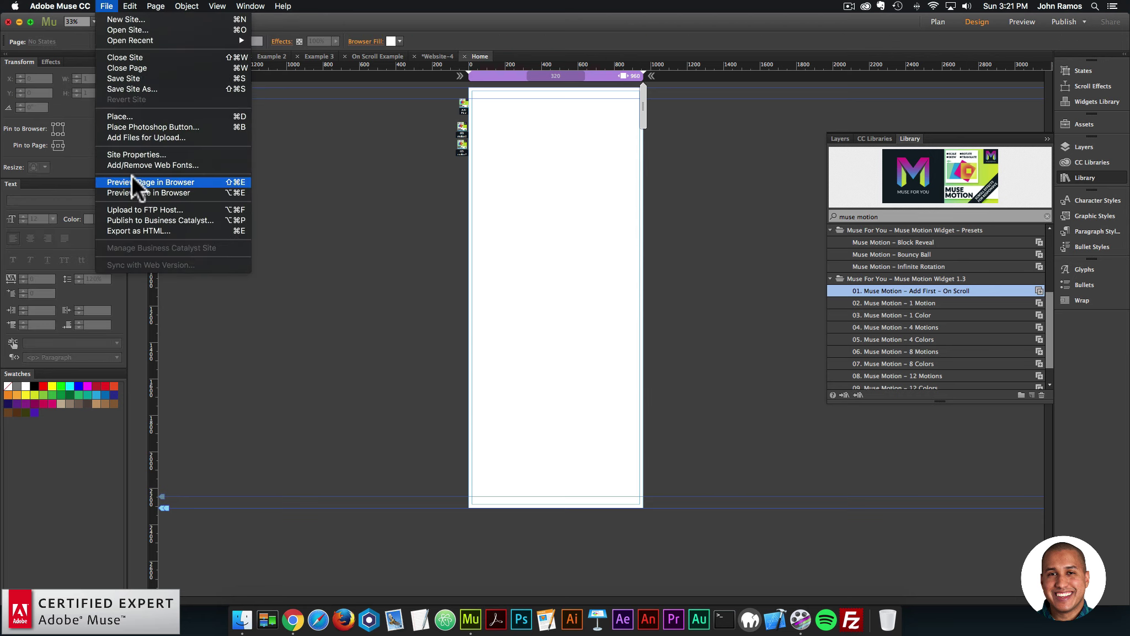
left_click(131, 183)
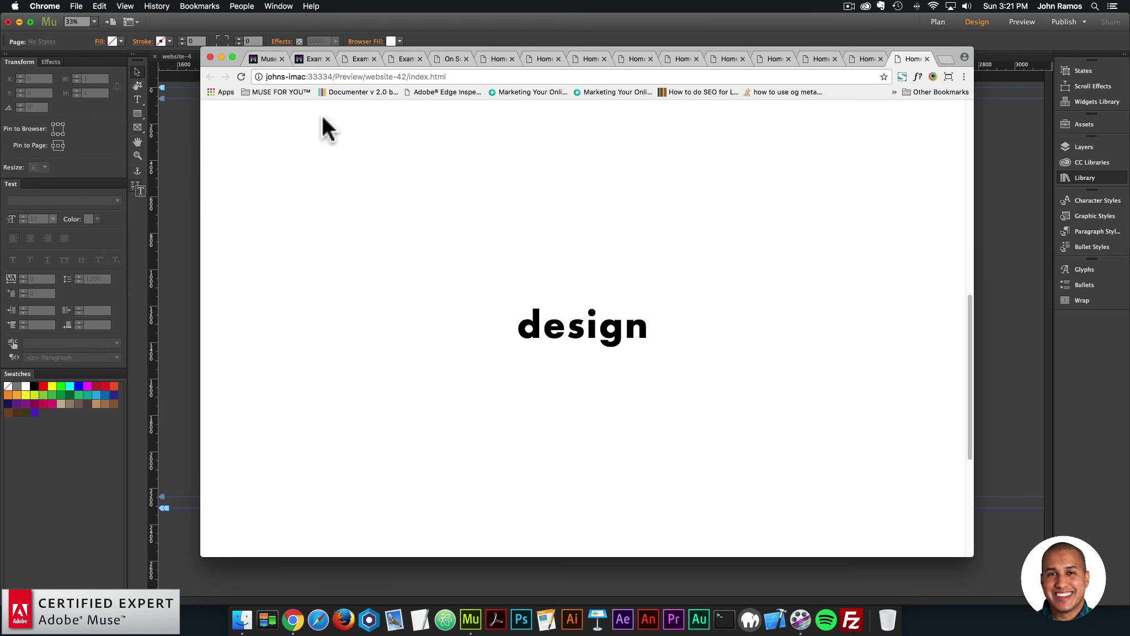
scroll(360, 201, "up", 10)
scroll(361, 203, "down", 10)
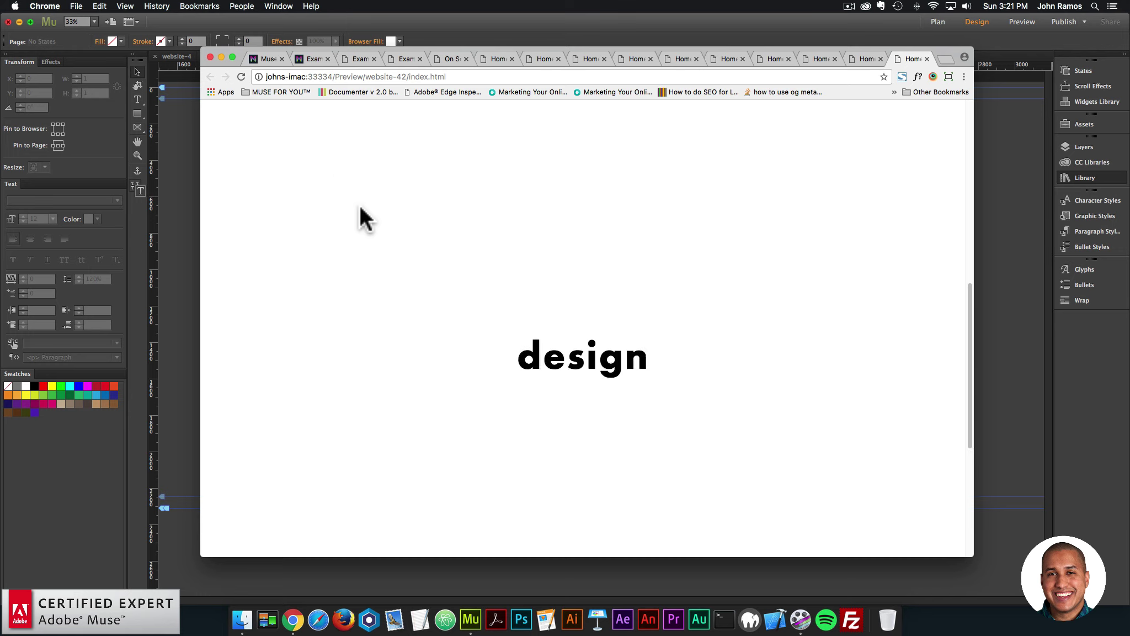
scroll(361, 202, "up", 5)
scroll(360, 200, "down", 5)
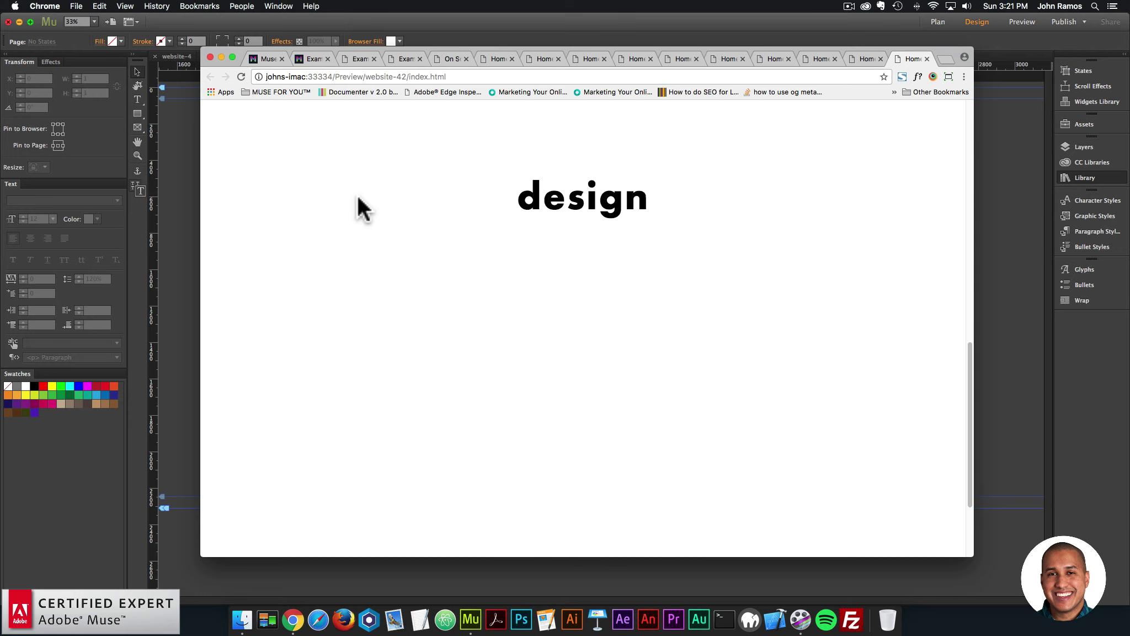
scroll(358, 196, "down", 5)
scroll(359, 202, "up", 5)
scroll(360, 200, "down", 3)
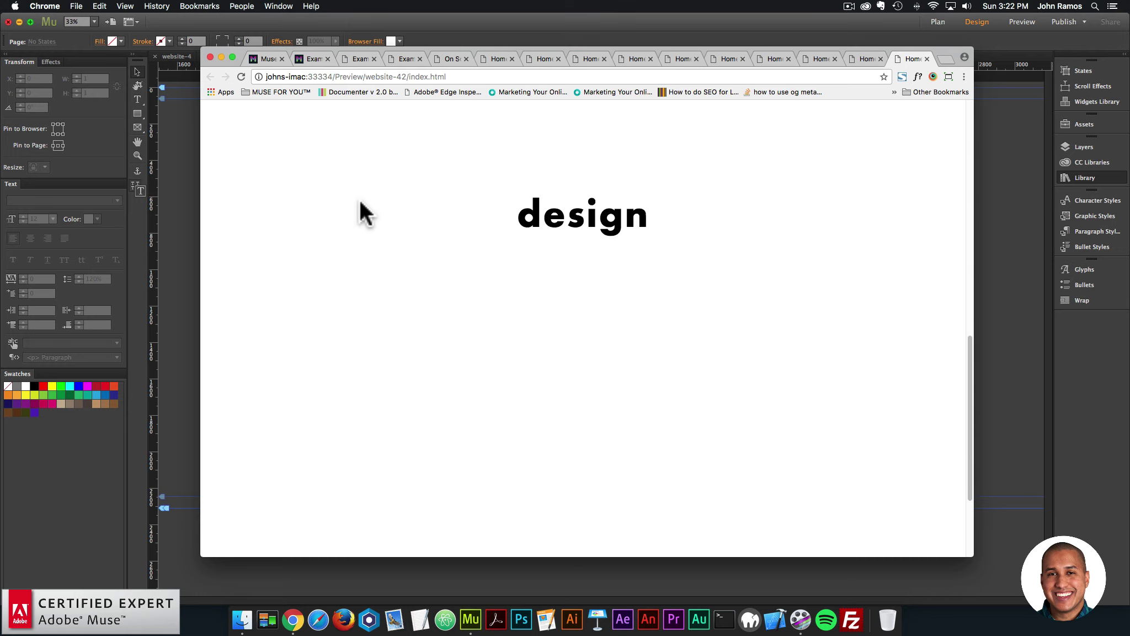
scroll(359, 200, "up", 5)
scroll(359, 200, "down", 10)
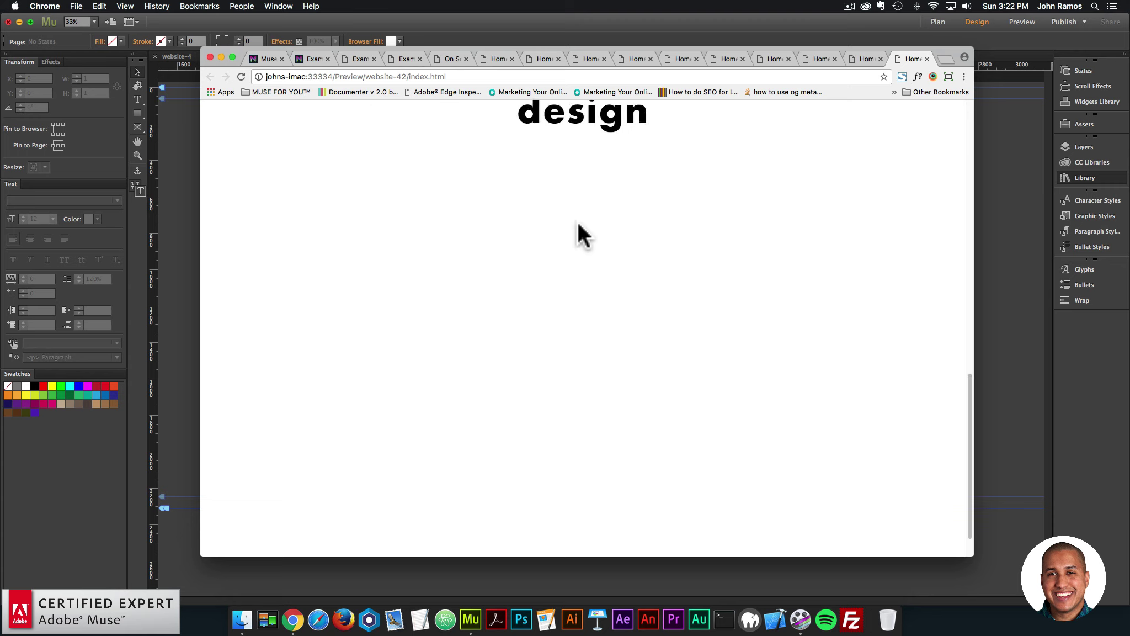
scroll(530, 215, "up", 5)
scroll(606, 396, "down", 5)
scroll(585, 379, "up", 10)
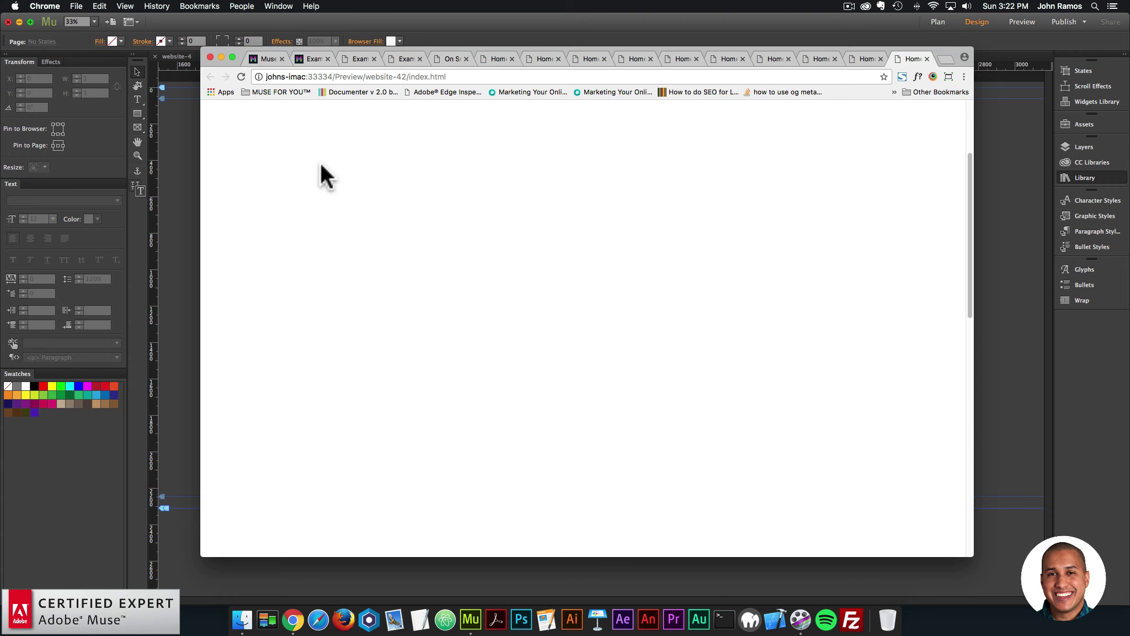
scroll(561, 342, "down", 5)
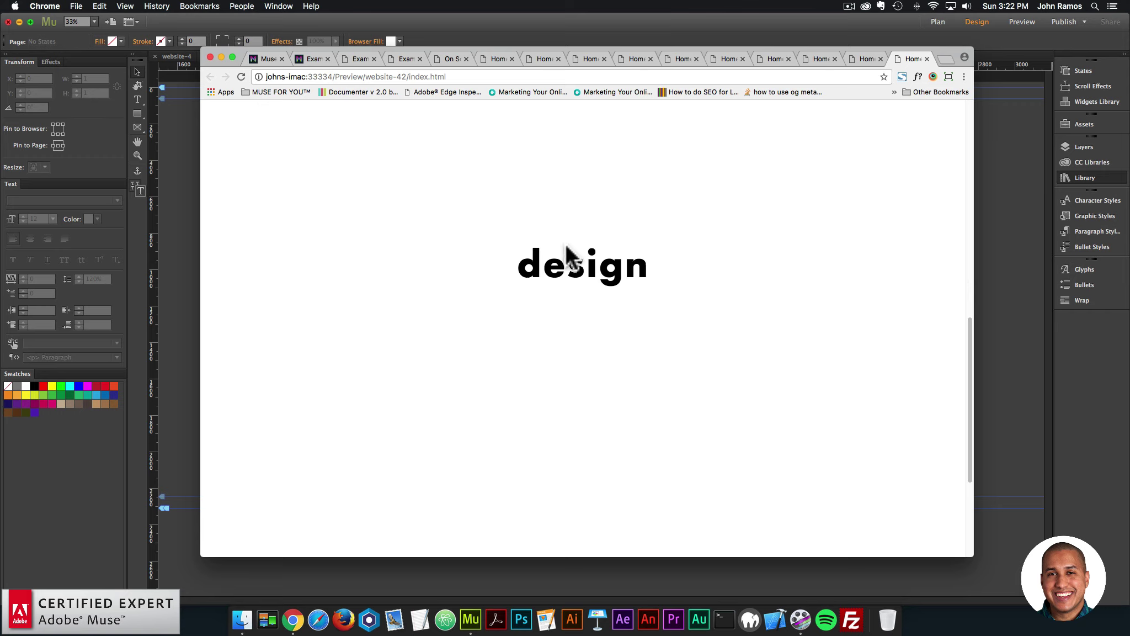
left_click(241, 76)
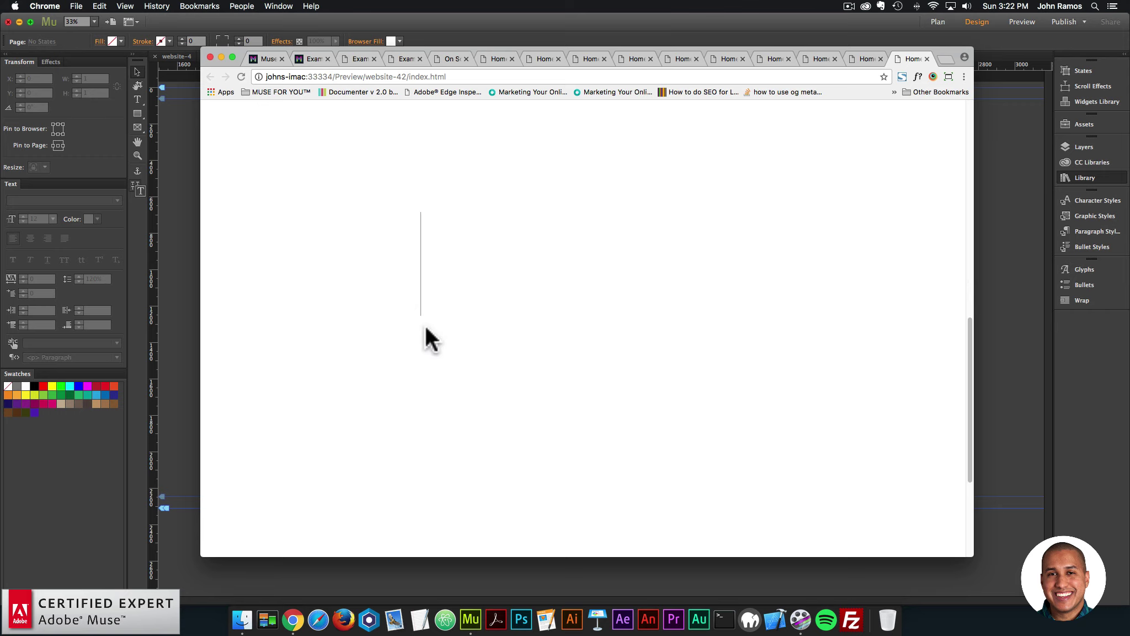
left_click(1097, 304)
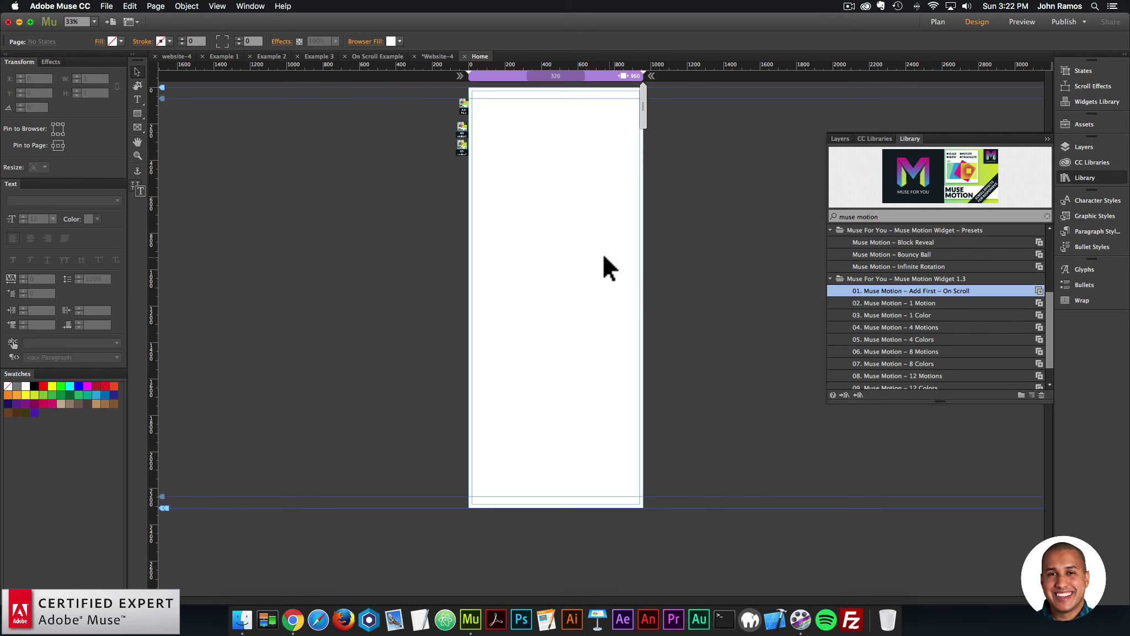
Delete the motion1 and motion2 widgets from the pasteboard.
key("super+equal")
key("super+equal")
scroll(516, 191, "up", 10)
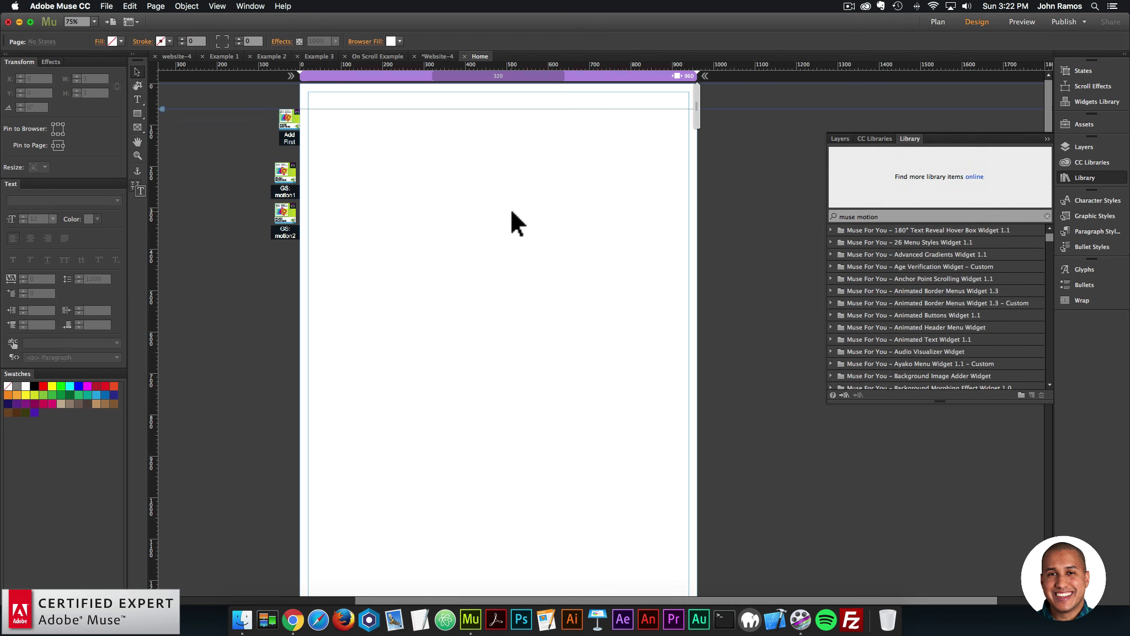
left_click_drag(261, 258, 389, 180)
left_click_drag(267, 295, 329, 159)
Delete the purple rectangle and the "design" text from the lower part of the page.
scroll(487, 188, "down", 10)
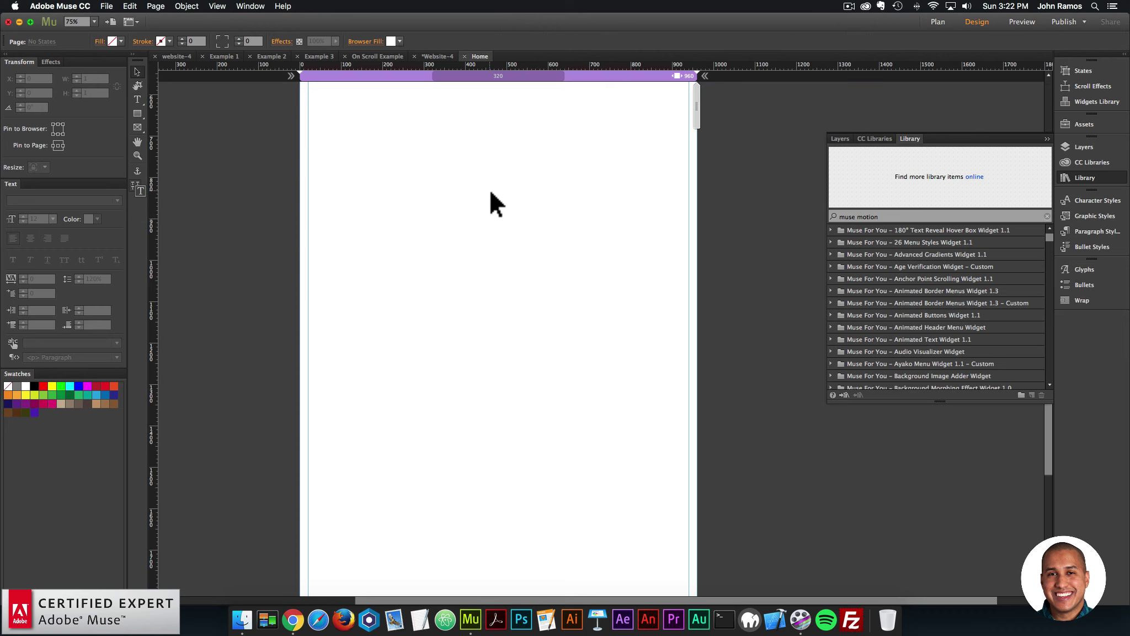
key("super+v")
left_click(593, 297)
left_click(469, 219)
key("Delete")
Delete the Muse Motion – Add First – On Scroll widget beside the page.
scroll(459, 238, "up", 10)
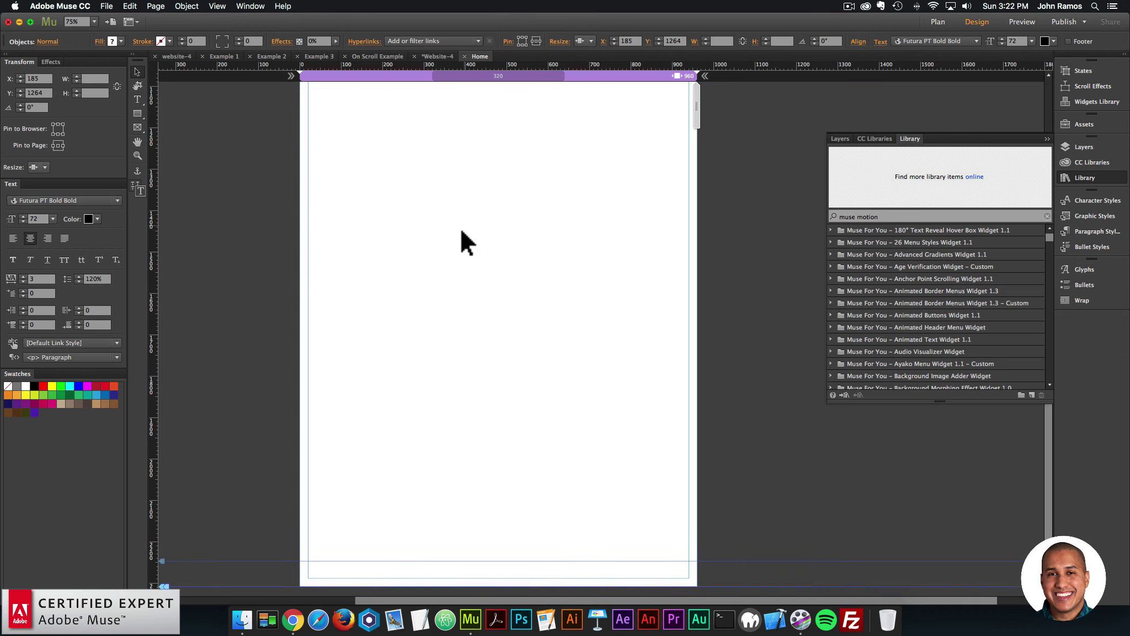
left_click_drag(253, 263, 290, 113)
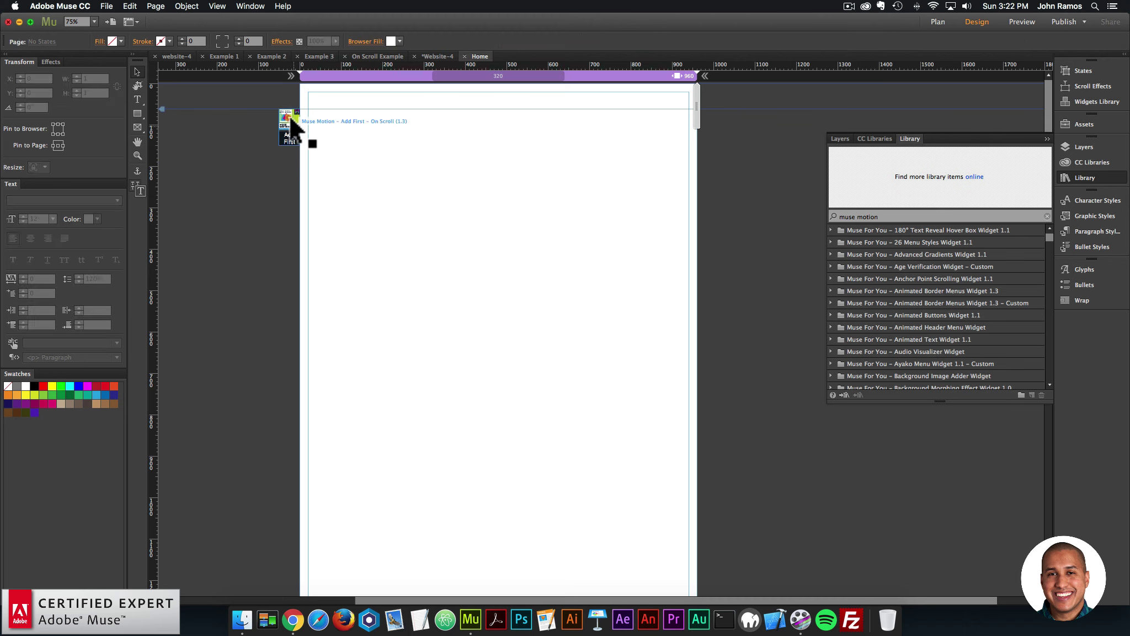
key("Delete")
Draw a 240 by 240 square near the top of the page and fill it with the light blue swatch.
key("super+equal")
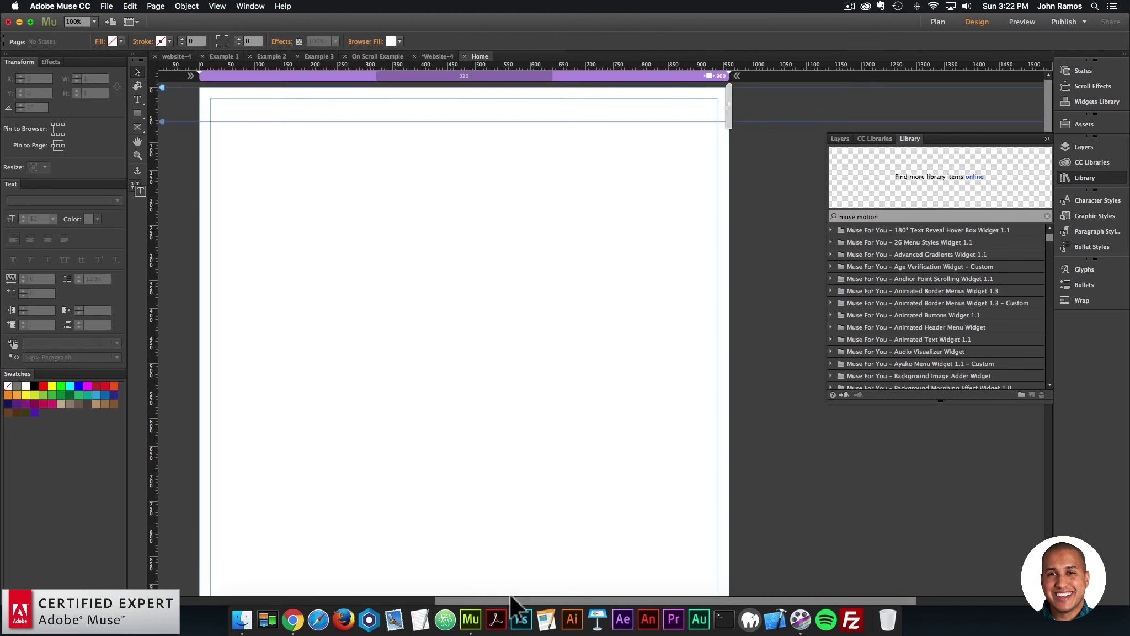
scroll(478, 596, "left", 3)
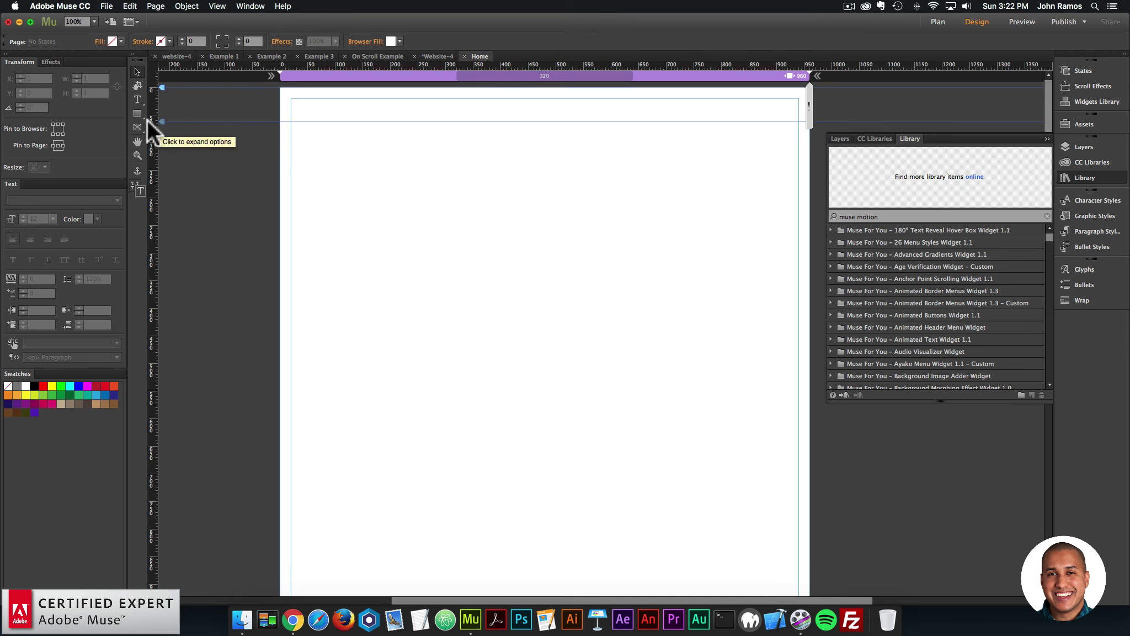
left_click_drag(405, 165, 537, 298)
left_click(120, 42)
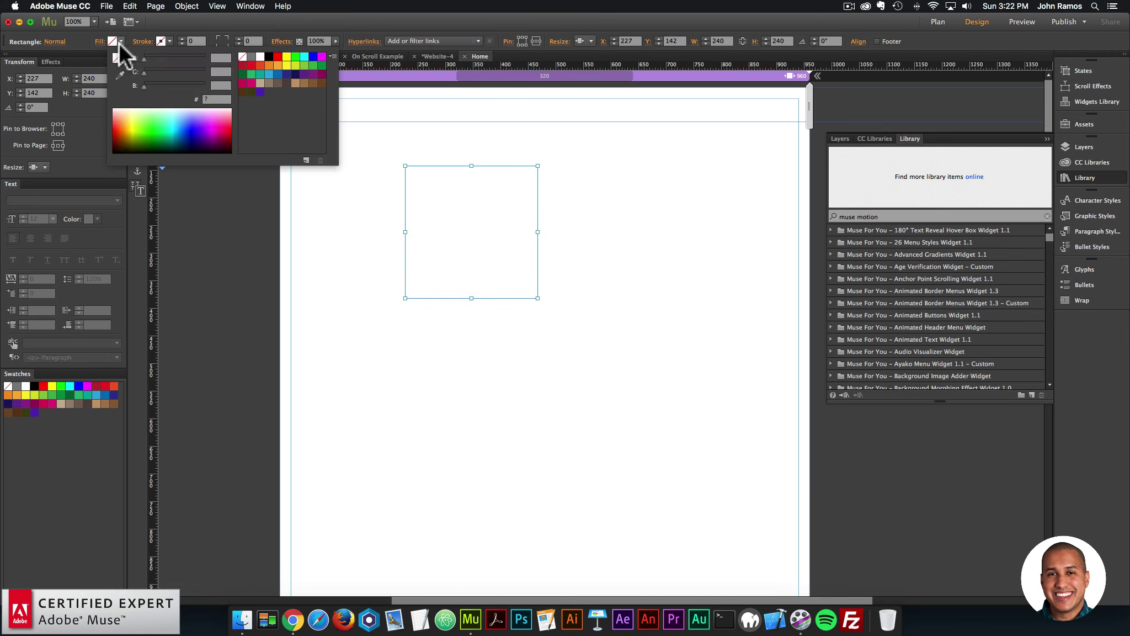
left_click(272, 77)
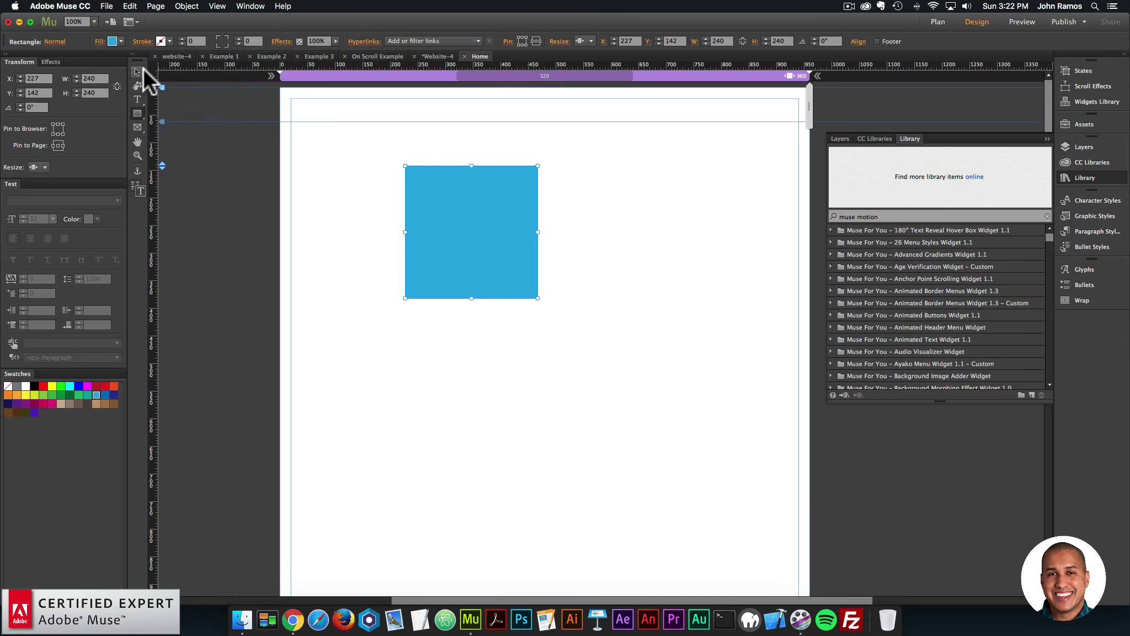
Fill the blue square with the purple library color and move it to about X 159, Y 86.
left_click_drag(467, 222, 449, 188)
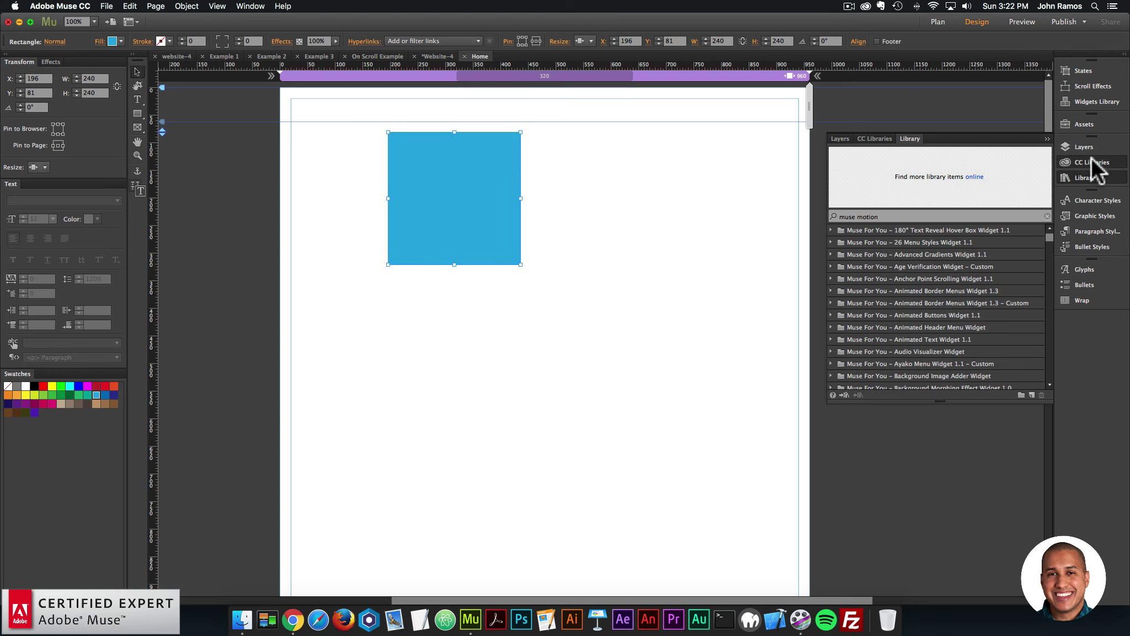
left_click(1092, 163)
left_click(960, 218)
left_click_drag(389, 188, 368, 190)
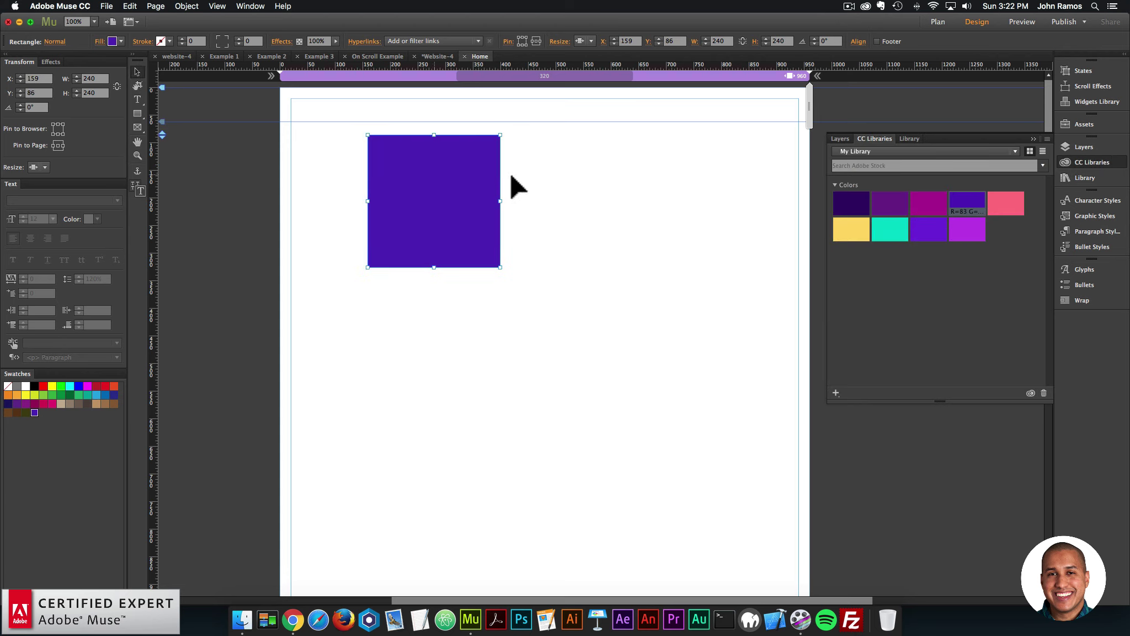
Duplicate the purple square, place the copy beside it at X 480, Y 86, and fill it with the turquoise library color.
left_click(273, 208)
left_click(425, 191)
key("super+v")
left_click_drag(572, 304, 575, 199)
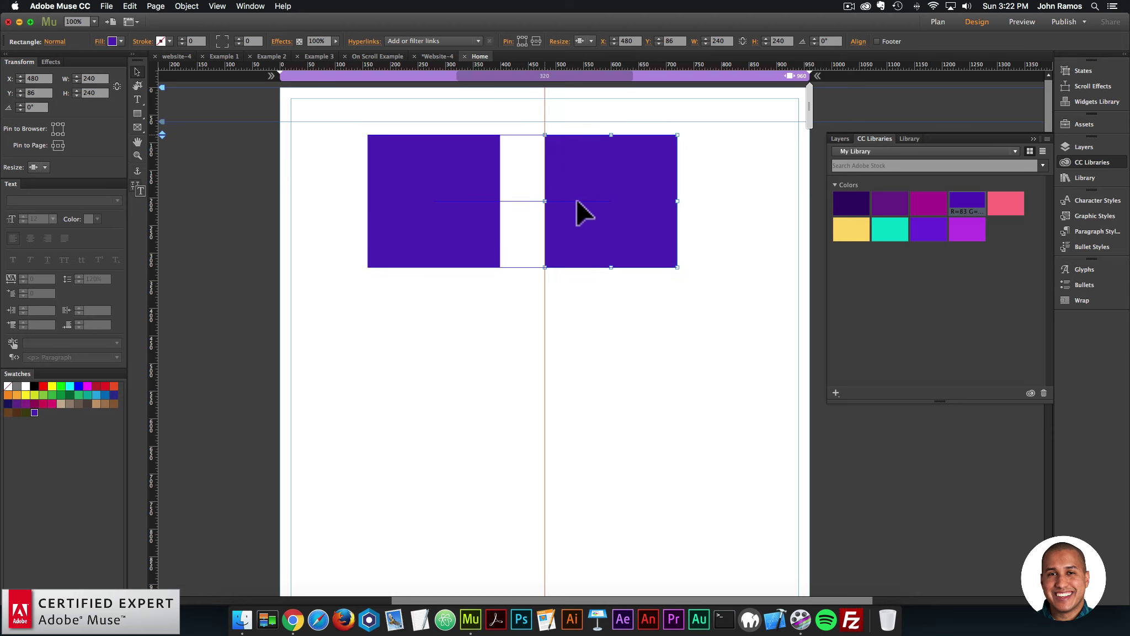
left_click(894, 231)
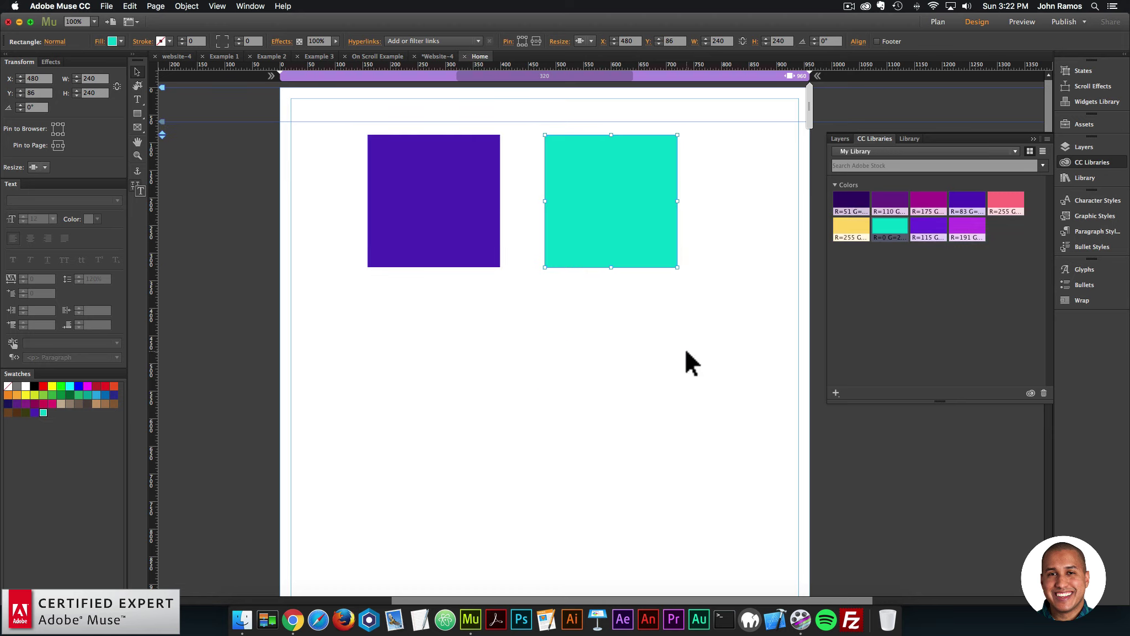
left_click(678, 318)
Search the library for "muse motion" and place the 02. Muse Motion – 1 Motion widget on the pasteboard beside the page.
left_click(491, 203)
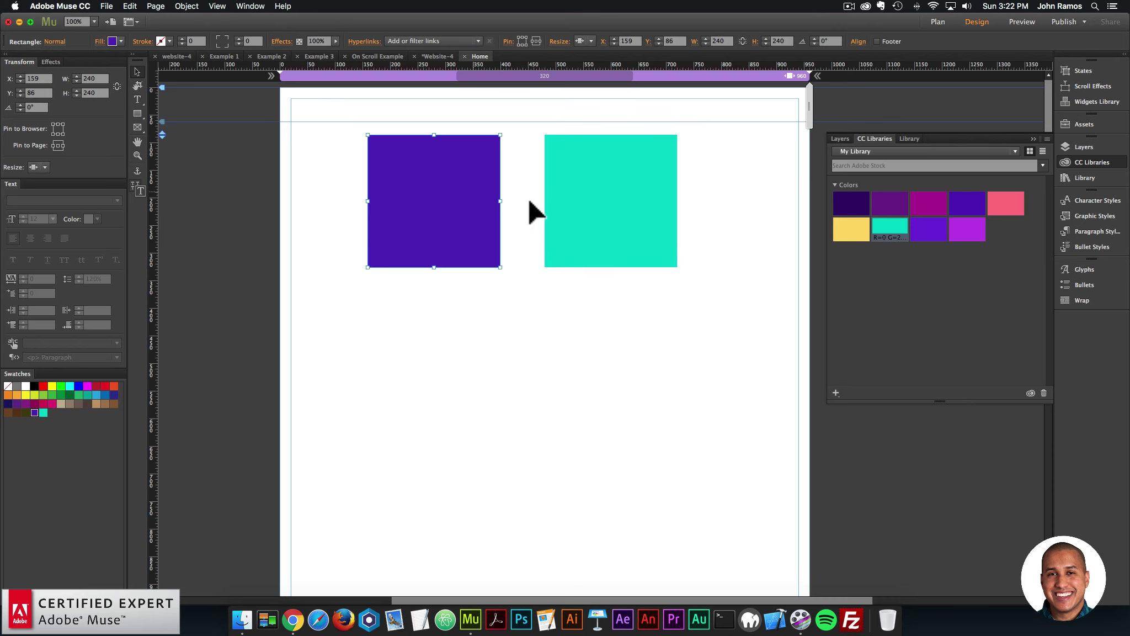
left_click(1098, 179)
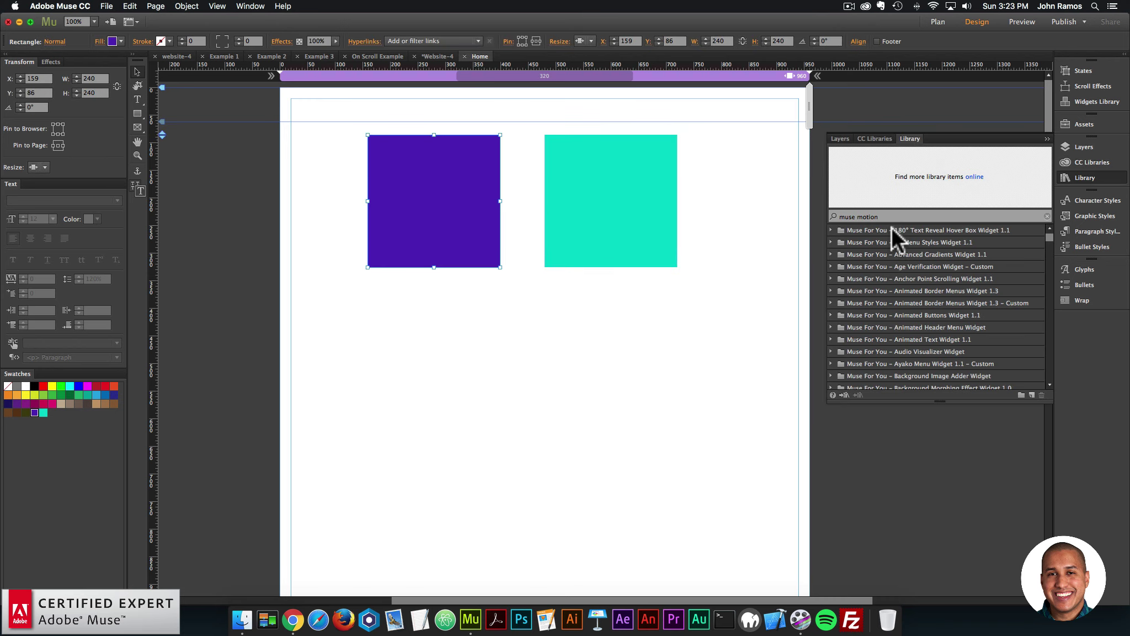
key("Return")
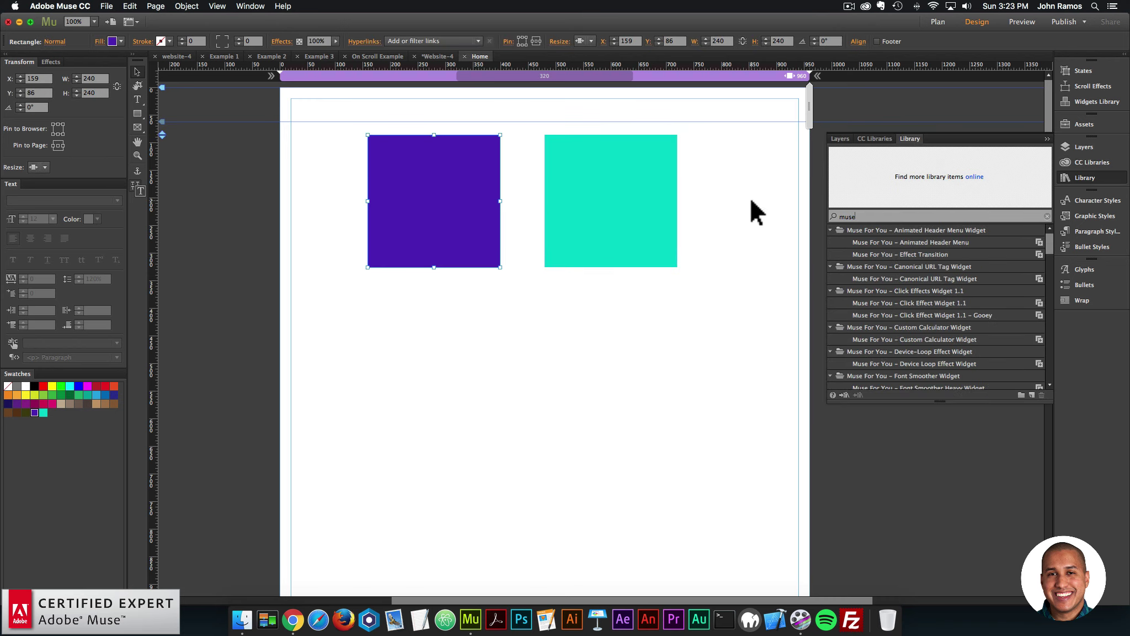
scroll(885, 281, "down", 5)
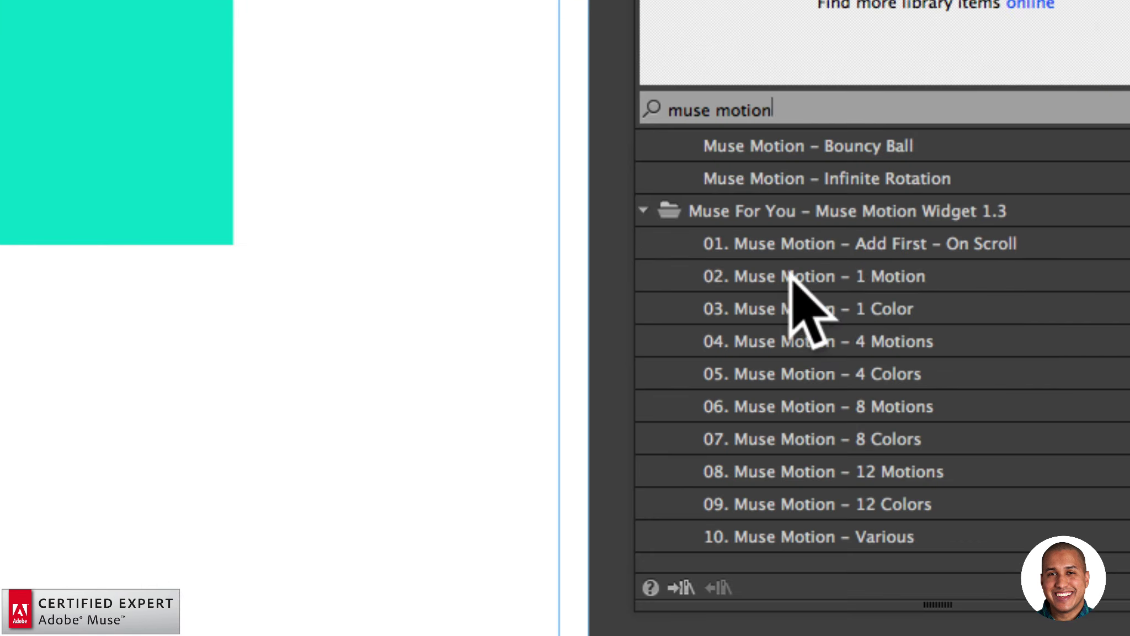
left_click(911, 281)
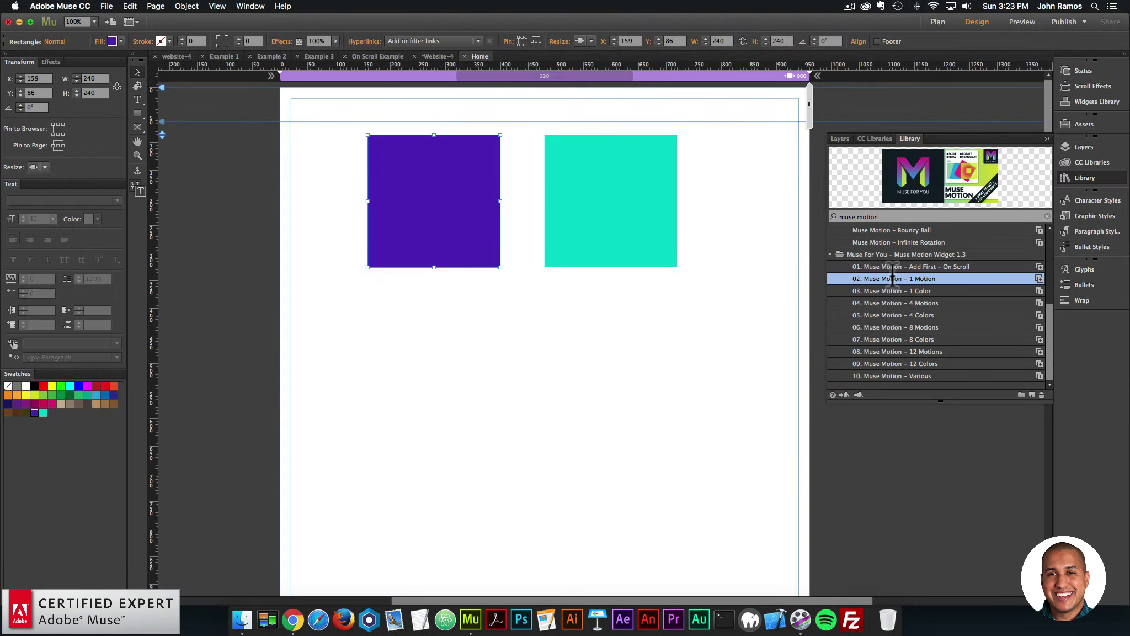
left_click_drag(892, 279, 252, 138)
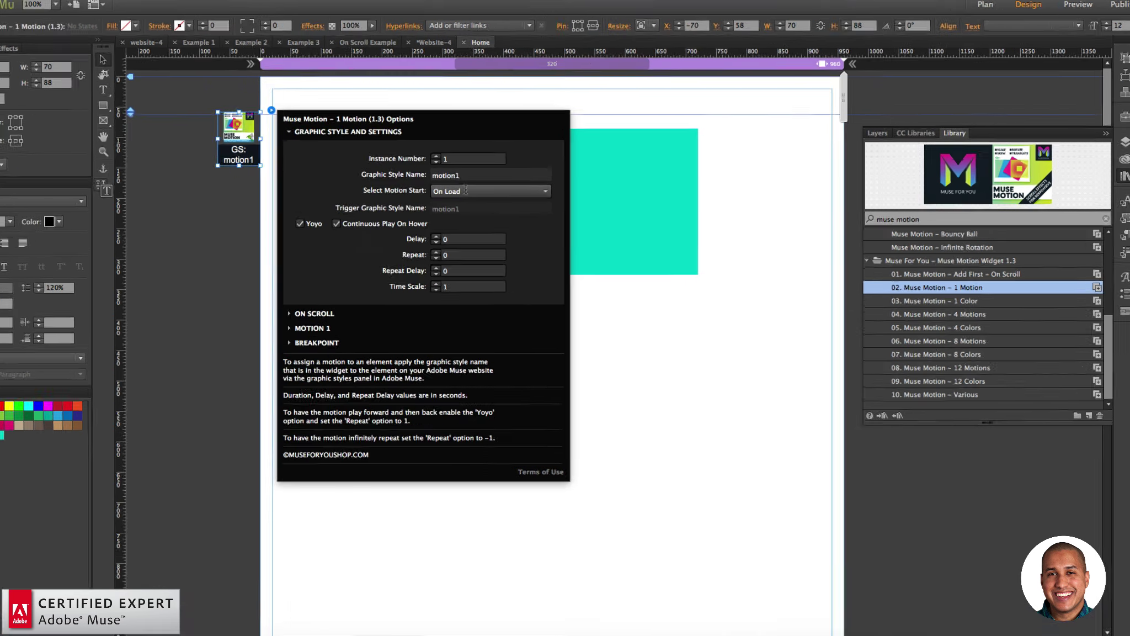
Set the widget's motion start to On Hover and its Trigger Graphic Style Name to motion2.
left_click(465, 190)
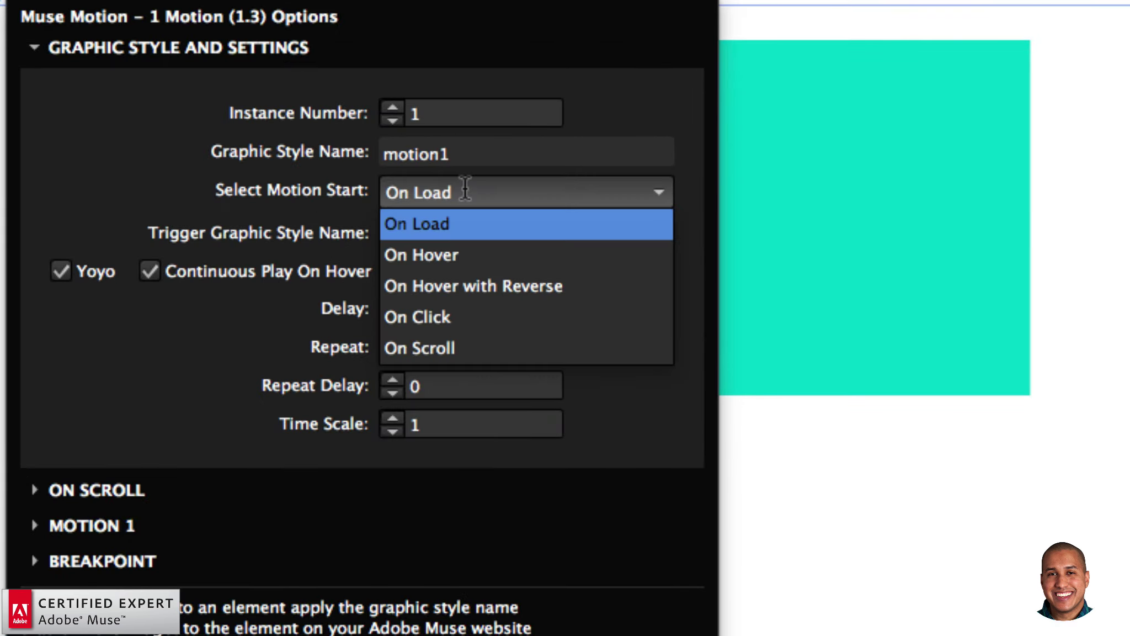
left_click(458, 213)
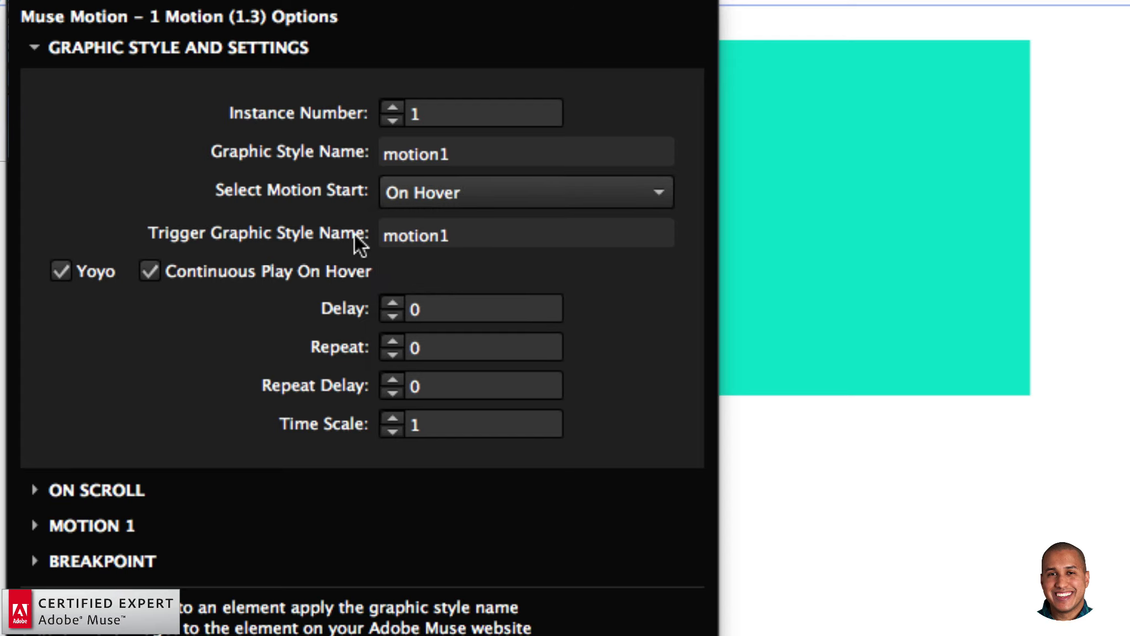
left_click(469, 234)
type("2")
key("Return")
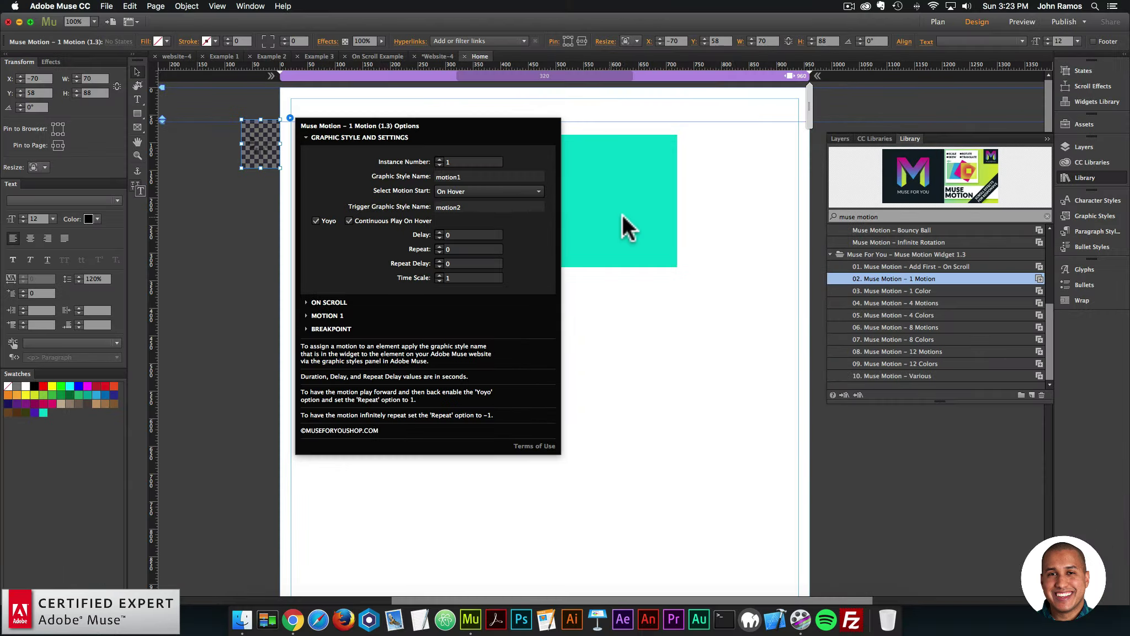
Apply the motion2 graphic style to the turquoise square.
left_click(622, 213)
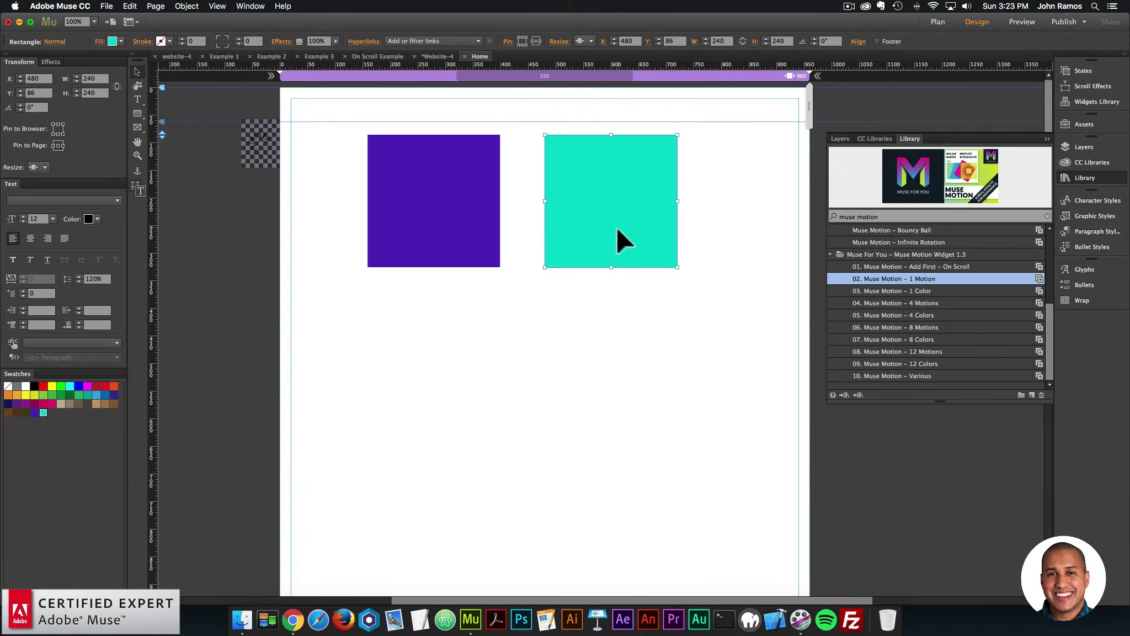
left_click(448, 178)
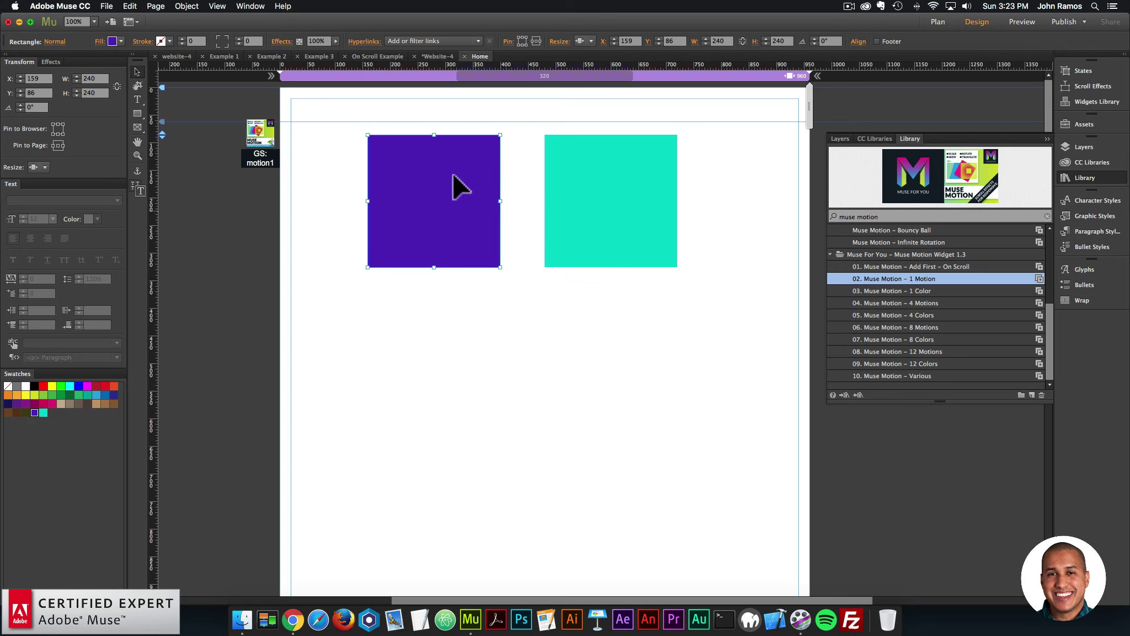
left_click(634, 193)
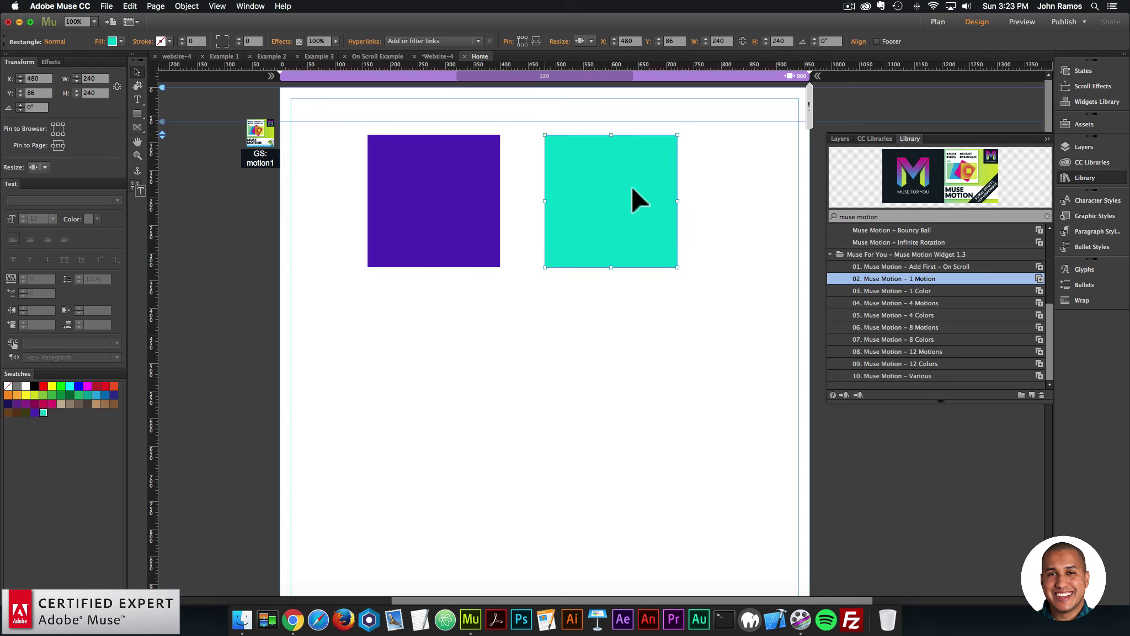
left_click(1102, 217)
left_click(956, 226)
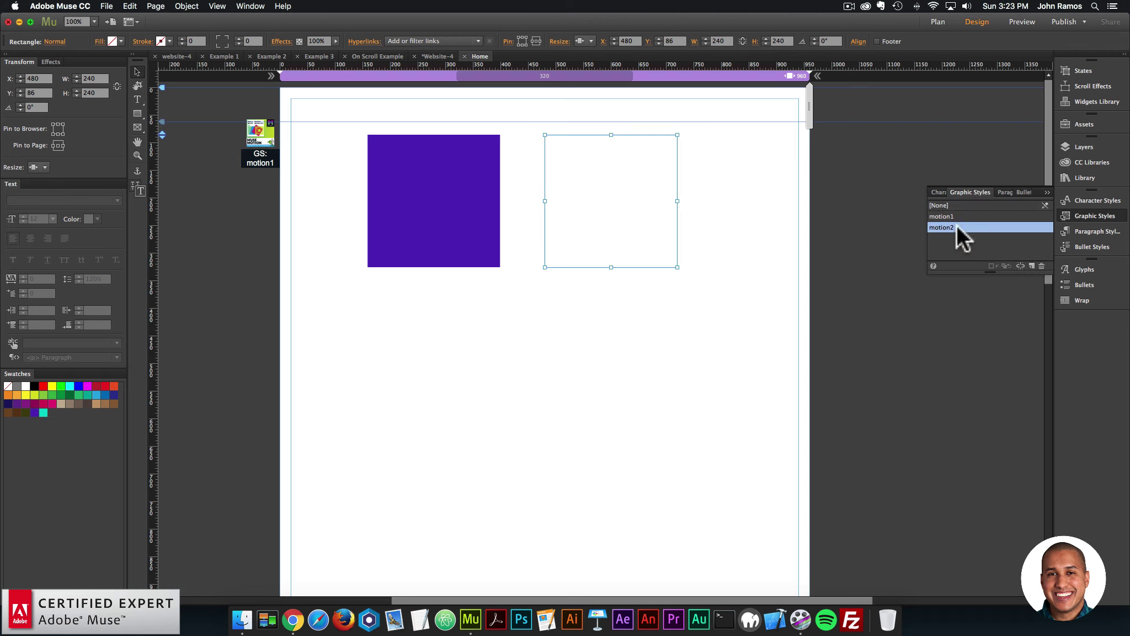
Refill the square that uses the motion2 style with the turquoise library color.
left_click(429, 170)
left_click(574, 174)
left_click(1084, 161)
left_click(896, 226)
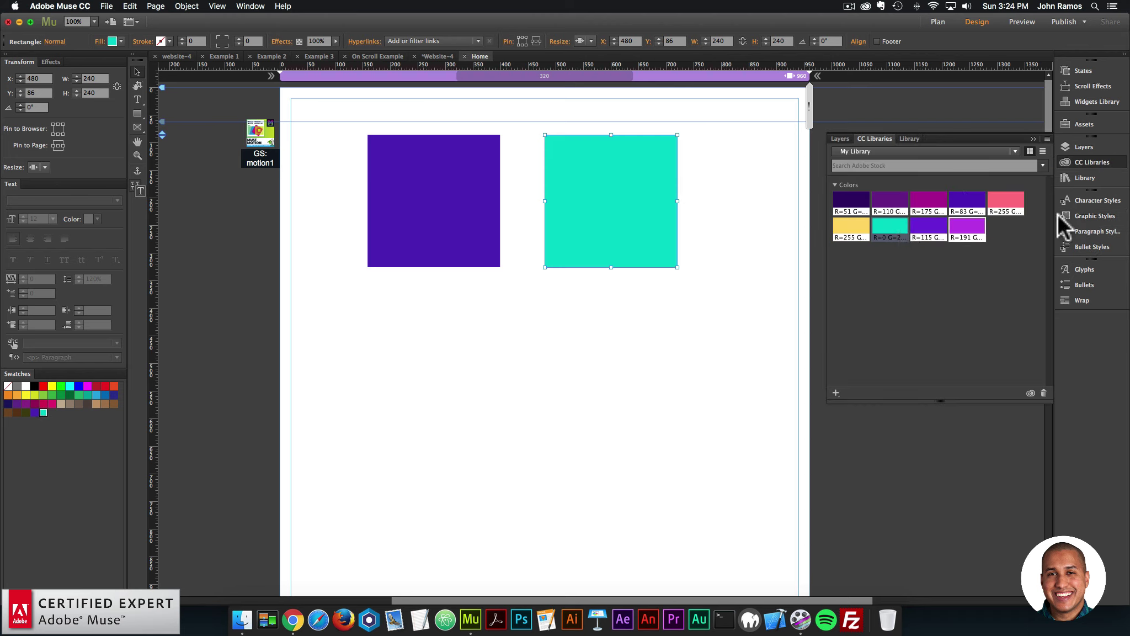
Check which graphic styles are assigned to the purple and turquoise squares.
left_click(1082, 160)
left_click(486, 179)
left_click(1085, 216)
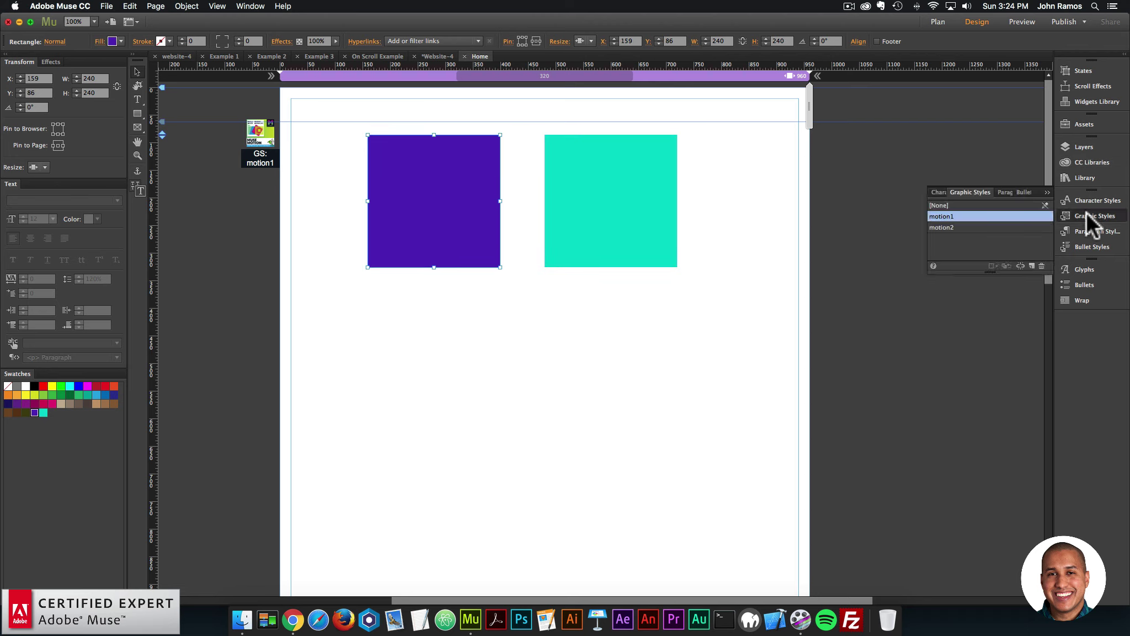
left_click(640, 188)
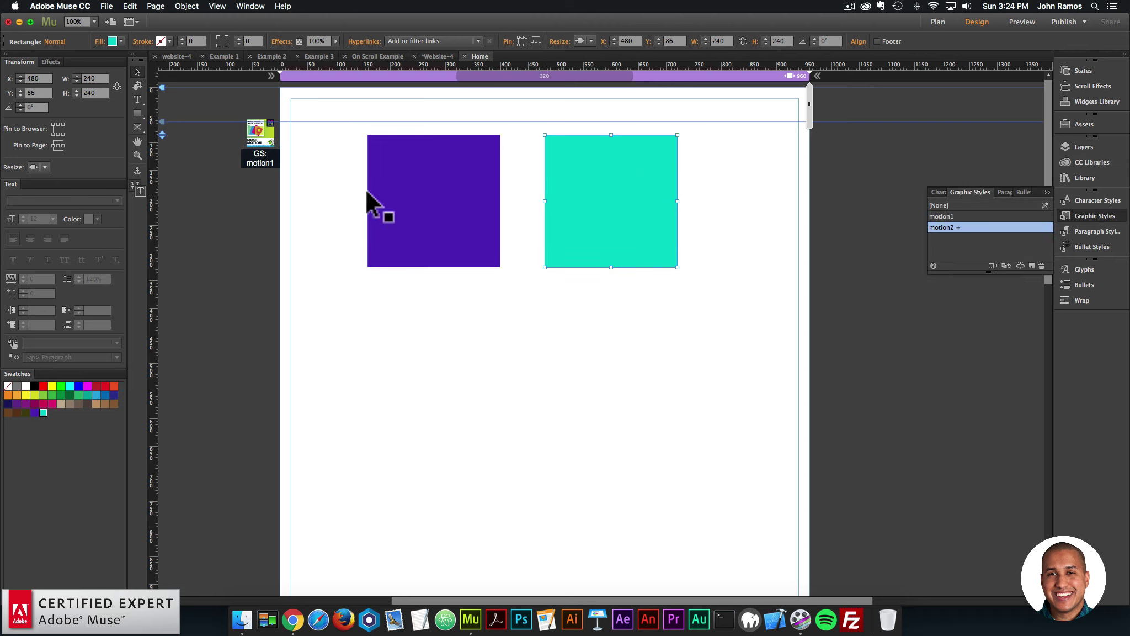
Set the Motion 1 rotation value of the Muse Motion widget to 360 with degrees as the unit, and close its options.
left_click(261, 151)
left_click(289, 124)
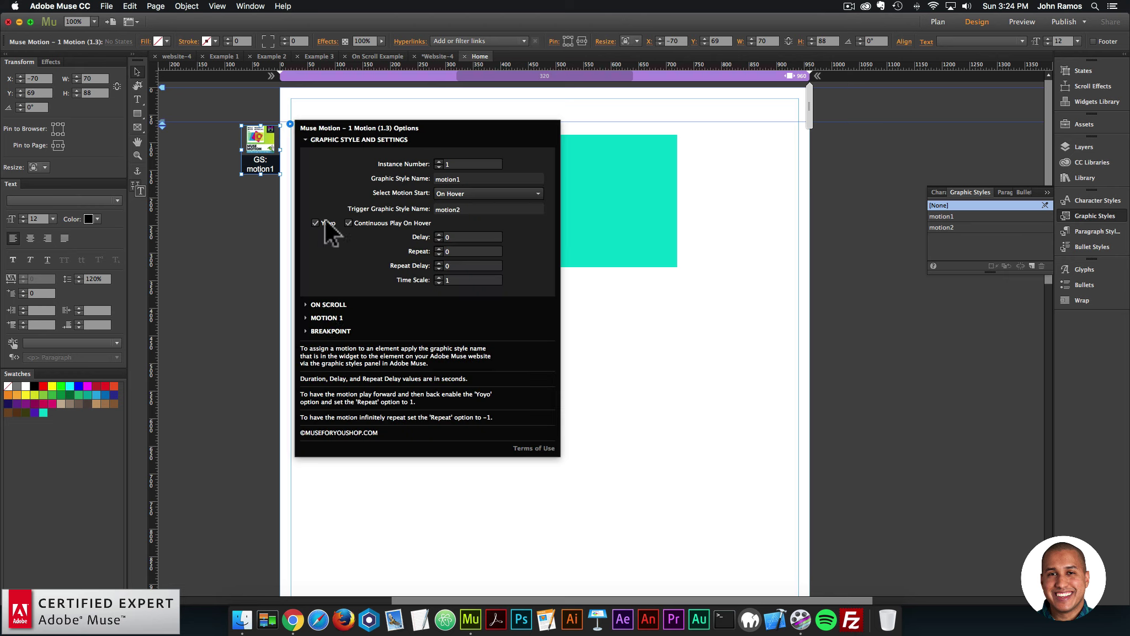
left_click(327, 317)
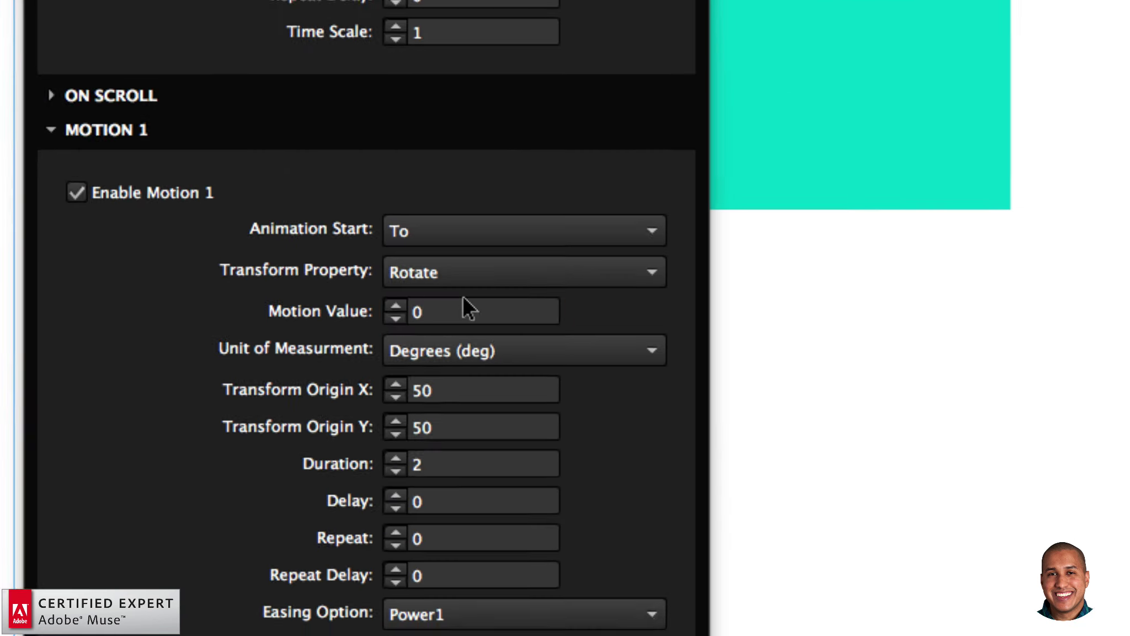
left_click(435, 301)
type("360")
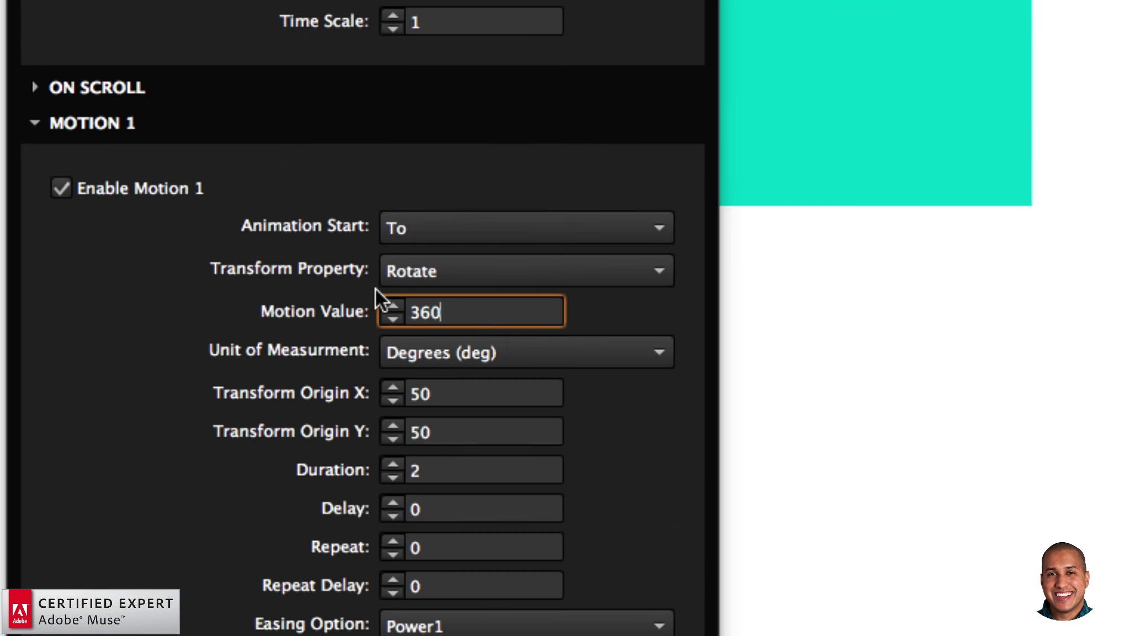
key("Return")
left_click(489, 357)
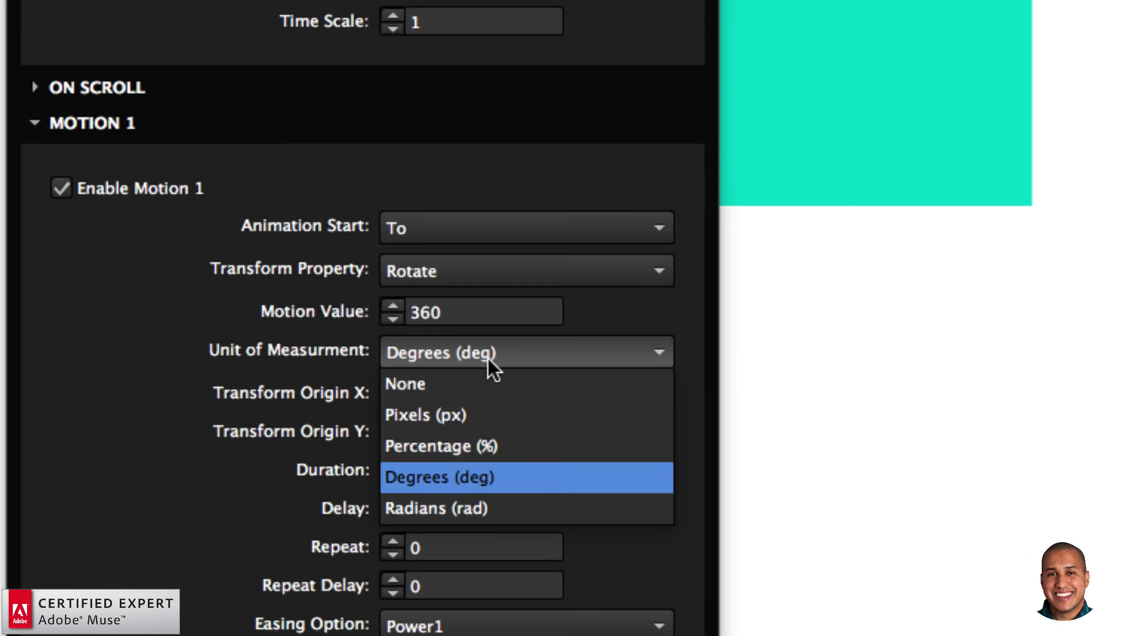
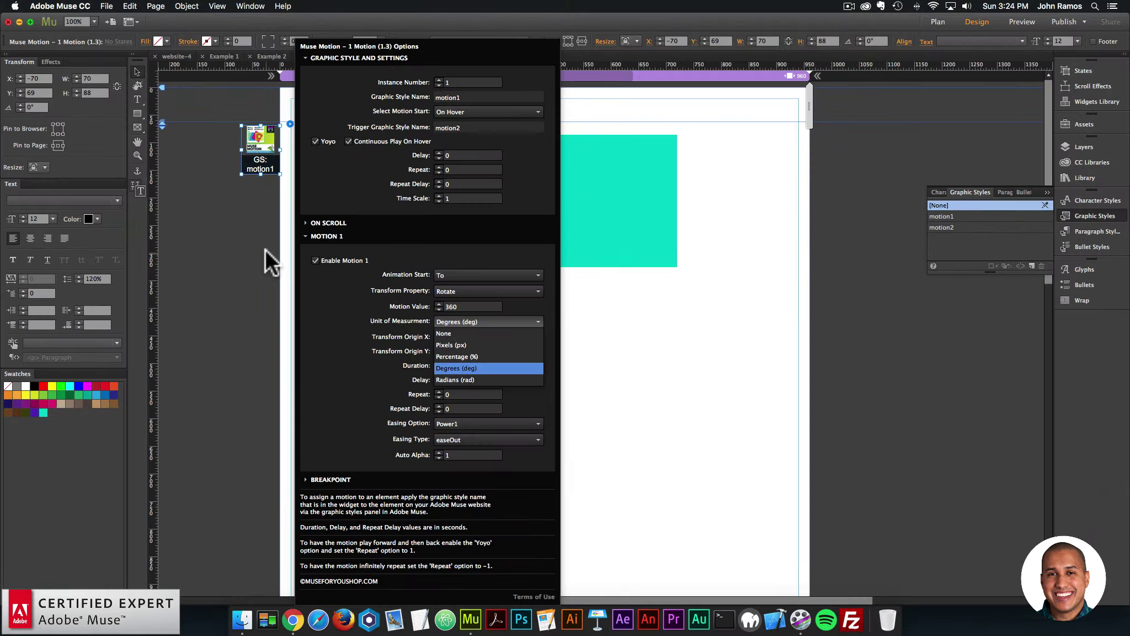
left_click(230, 209)
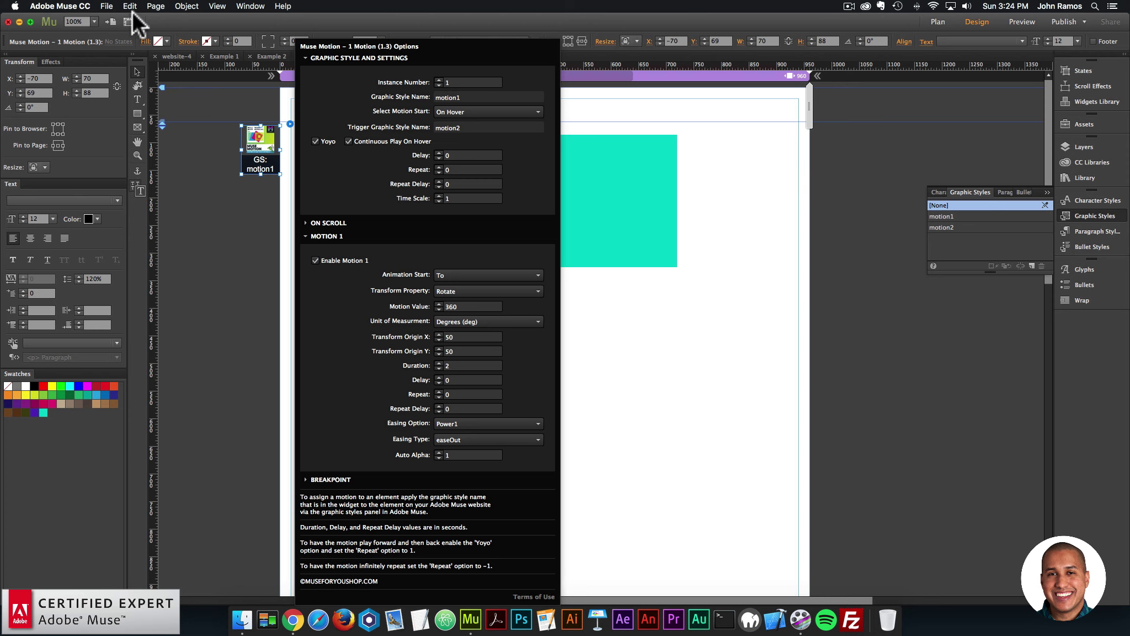
left_click(246, 239)
Preview the page in the browser to test the hover motion with the turquoise square as trigger.
left_click(107, 6)
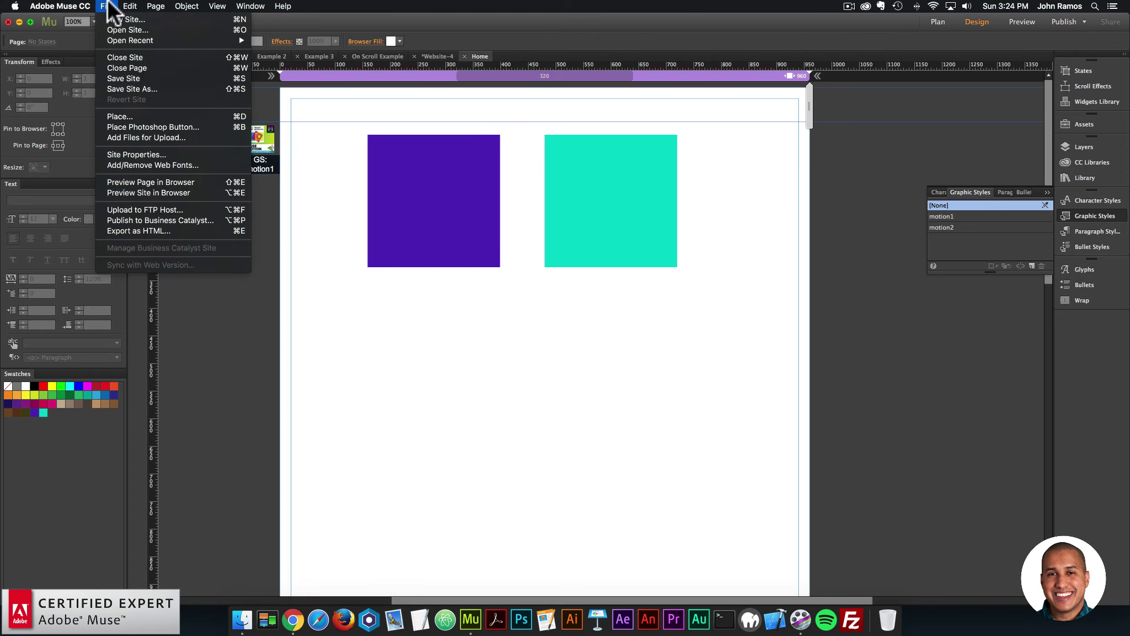
left_click(153, 182)
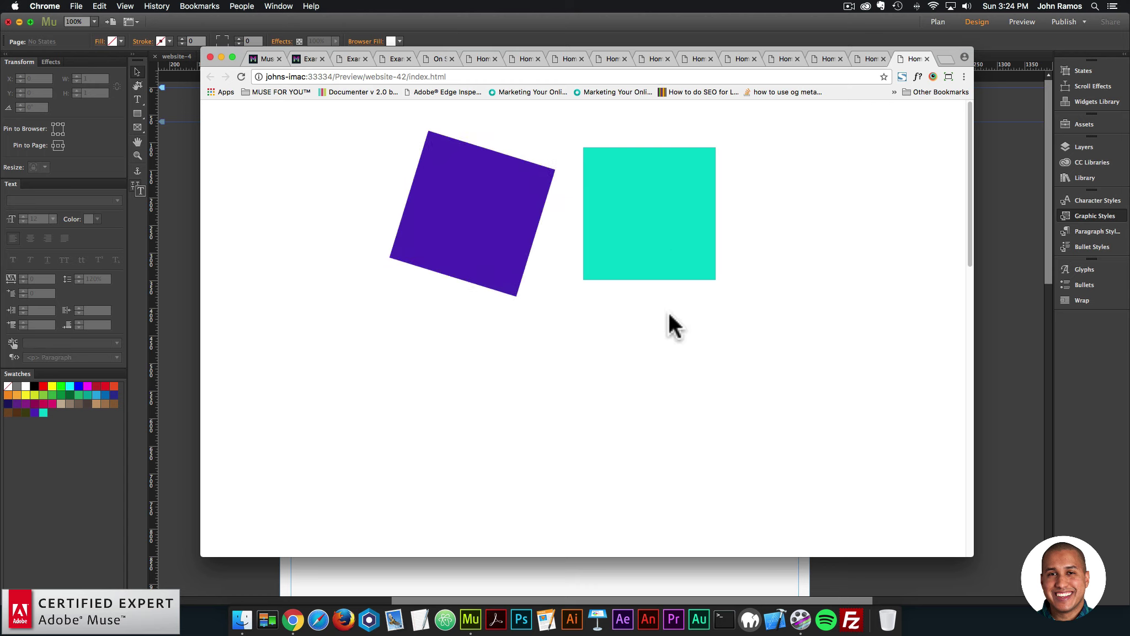
key("super+Tab")
Review the Muse Motion widget's hover start and trigger graphic style settings.
left_click(276, 133)
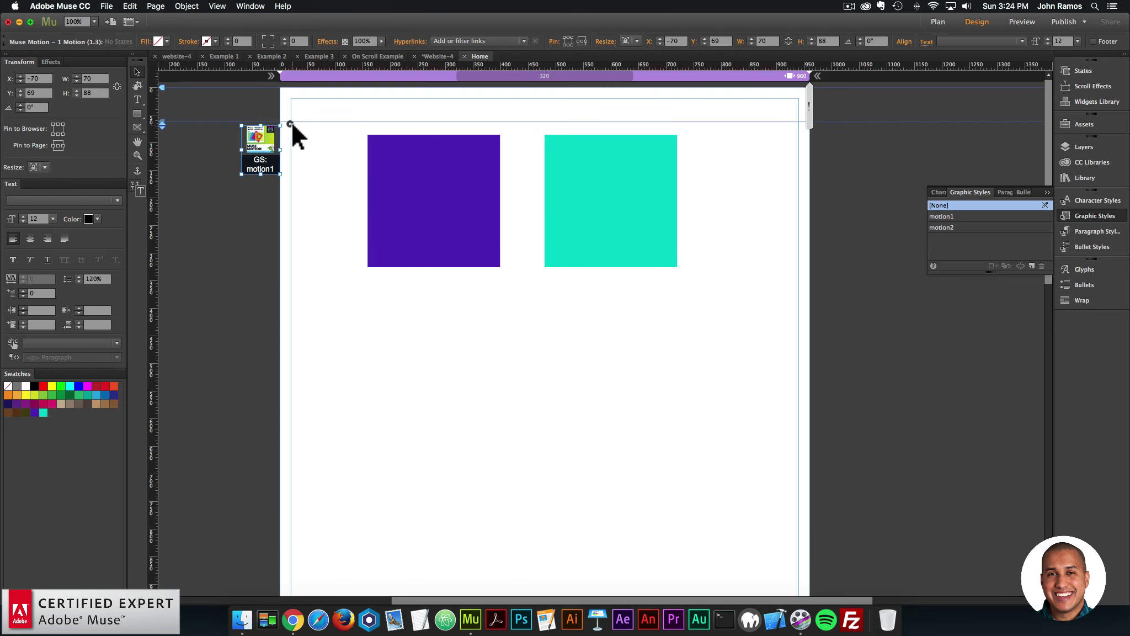
left_click(290, 123)
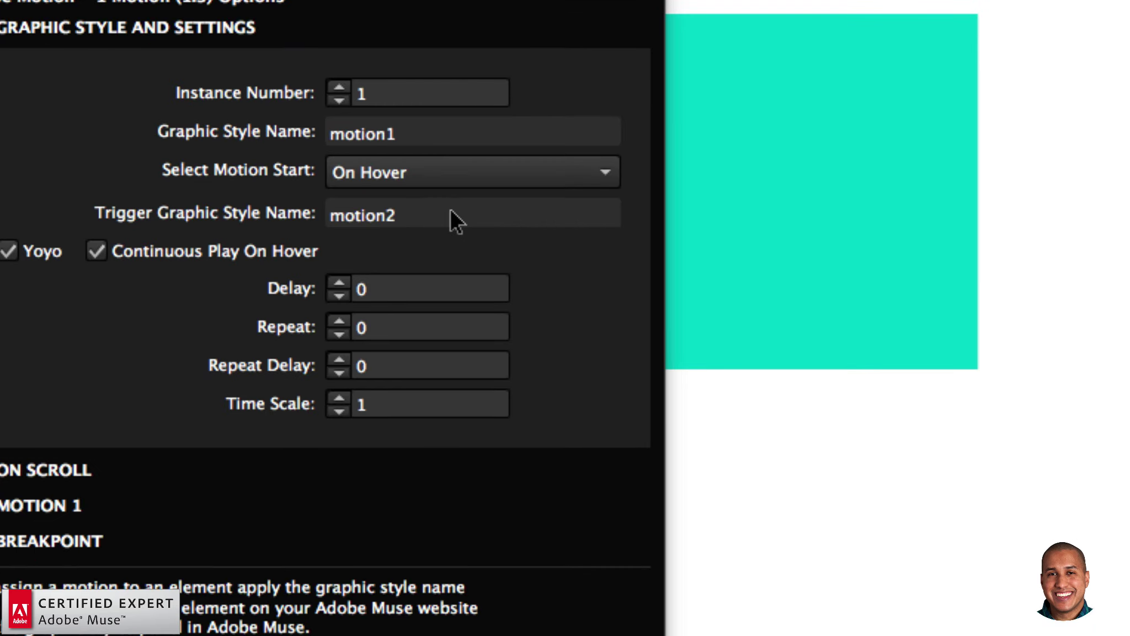
key("Escape")
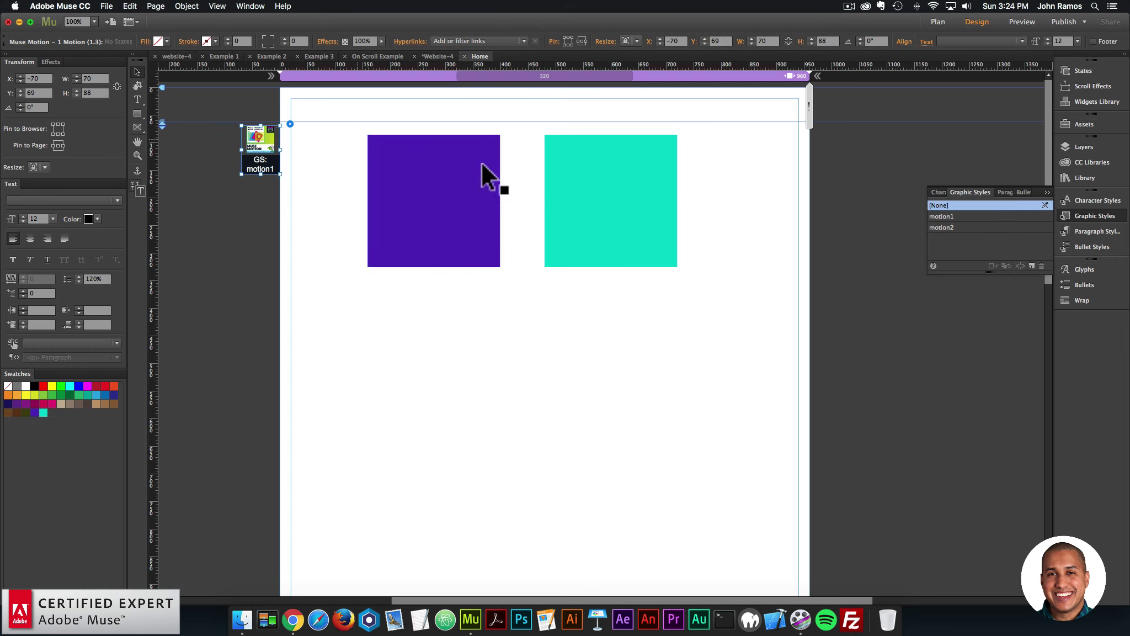
left_click(622, 213)
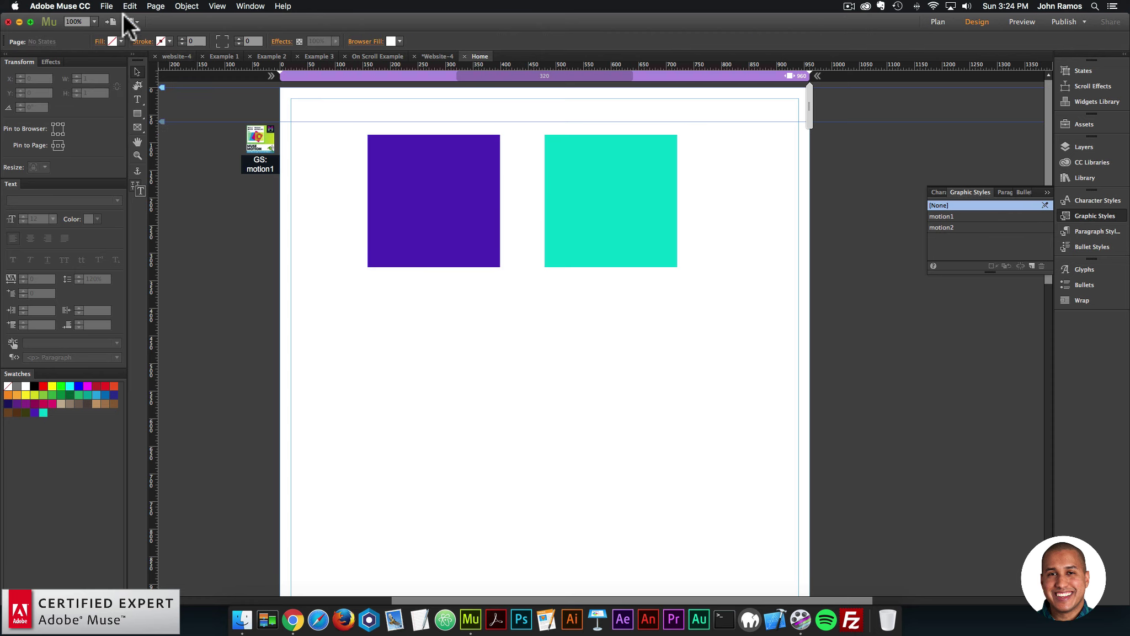
Preview the page in the browser again and test hovering over the purple square, then return to the design.
left_click(107, 6)
left_click(155, 175)
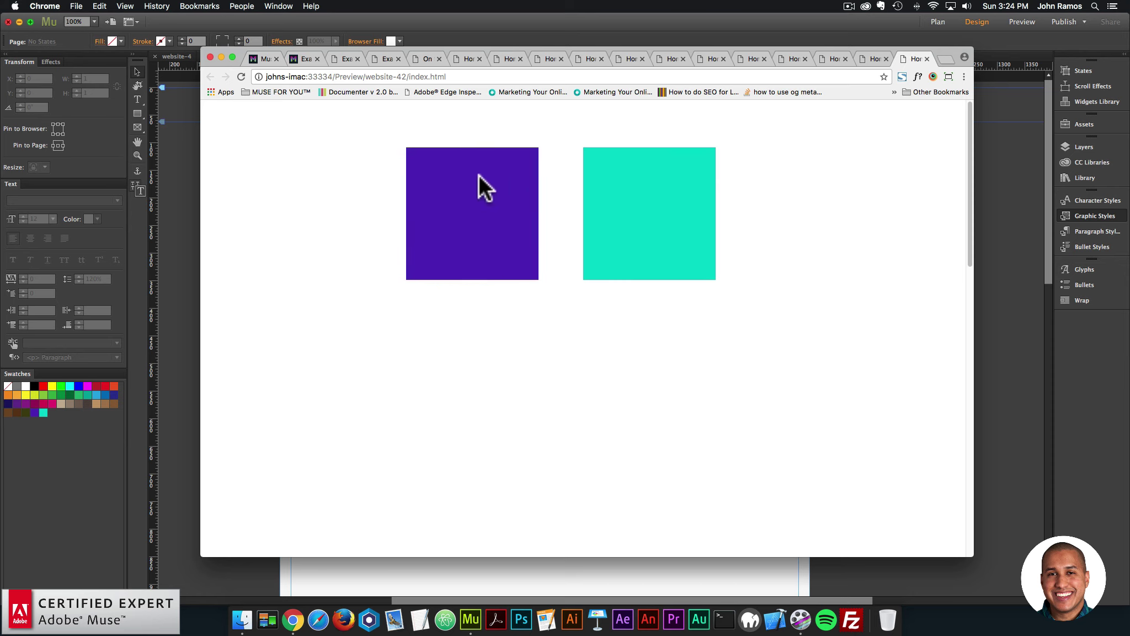
left_click(169, 157)
Set the Muse Motion widget's trigger graphic style name to motion1 so the purple square triggers its own rotation.
left_click(272, 142)
left_click(290, 124)
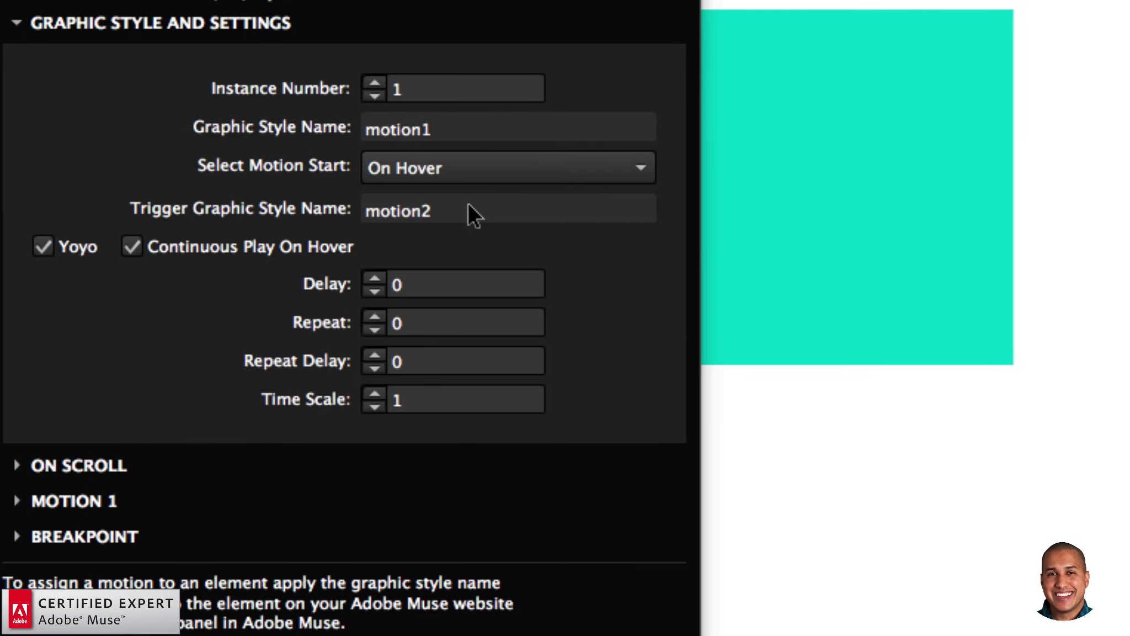
left_click(473, 208)
key("BackSpace")
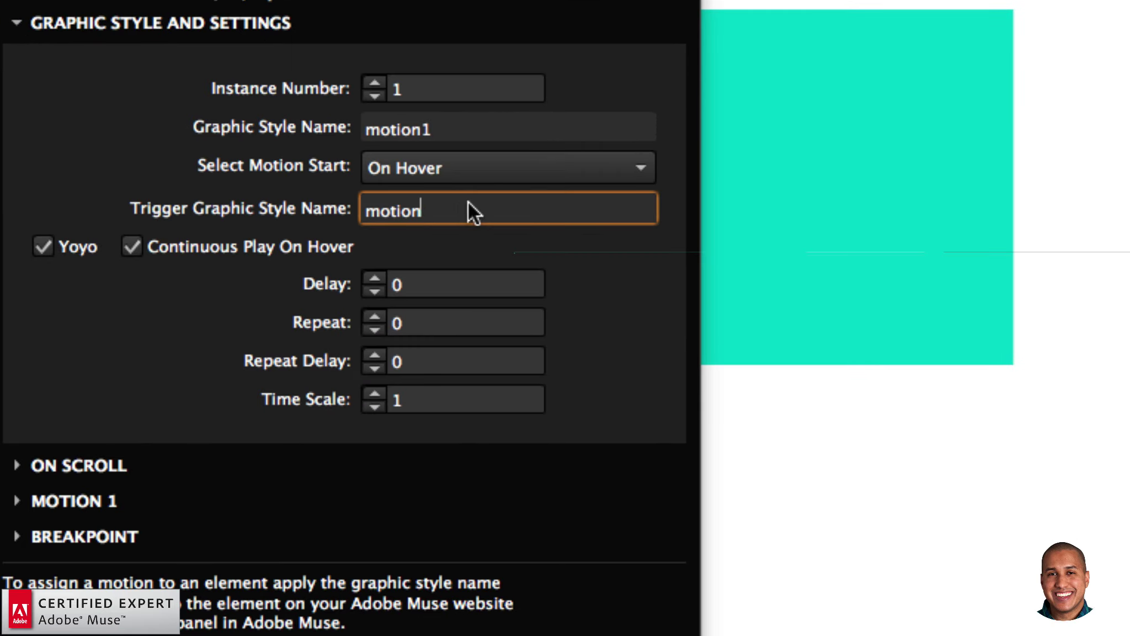
type("1")
key("Return")
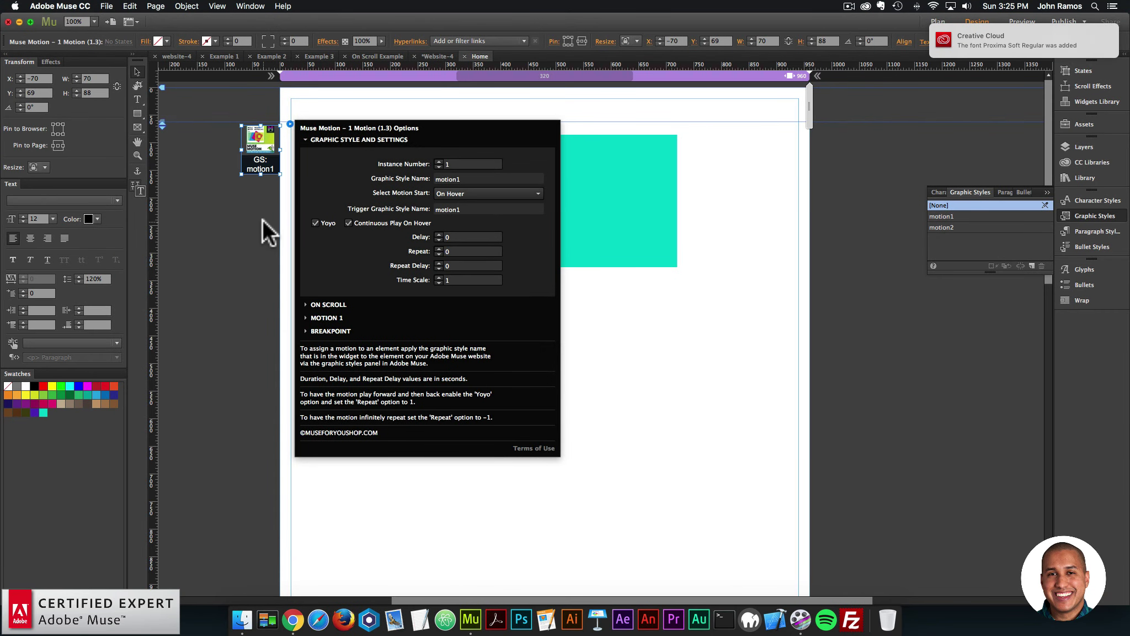
Preview the page in the browser to test the purple square as its own hover trigger, and return to the design.
left_click(260, 227)
left_click(106, 6)
left_click(142, 178)
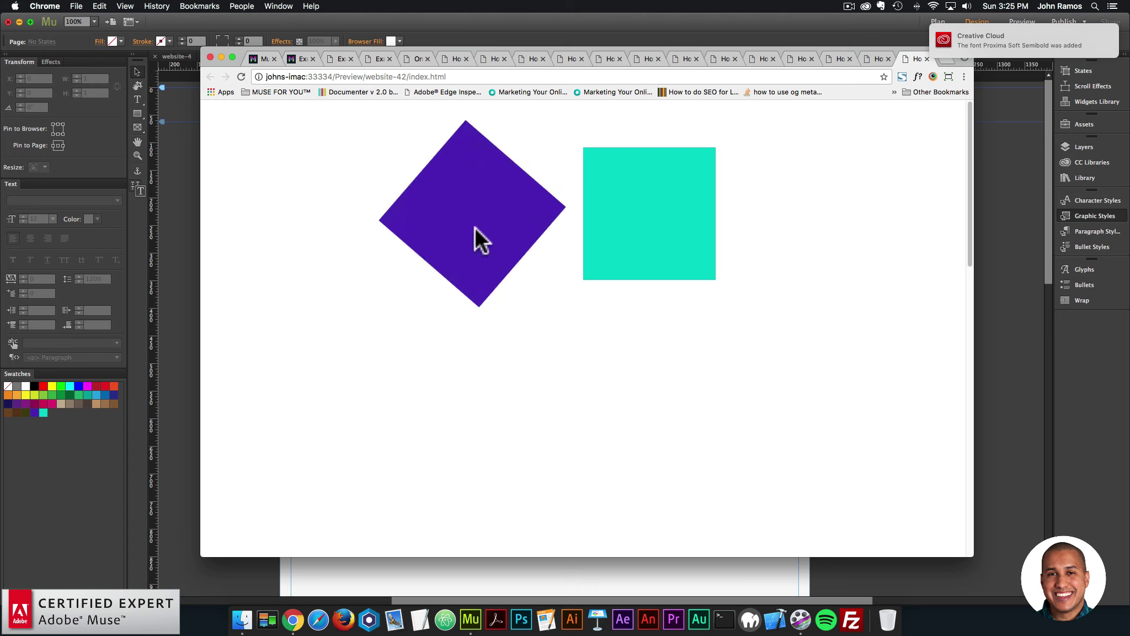
left_click(196, 331)
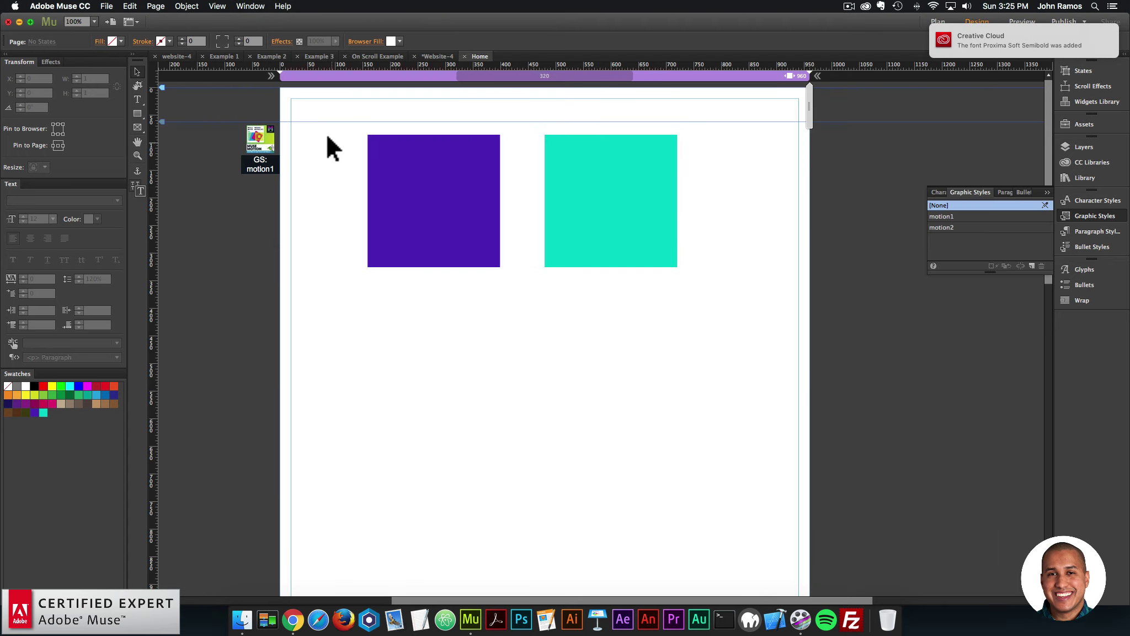
Delete the turquoise square and centre the purple square at the top of the page at X 360, Y 62.
left_click(425, 203)
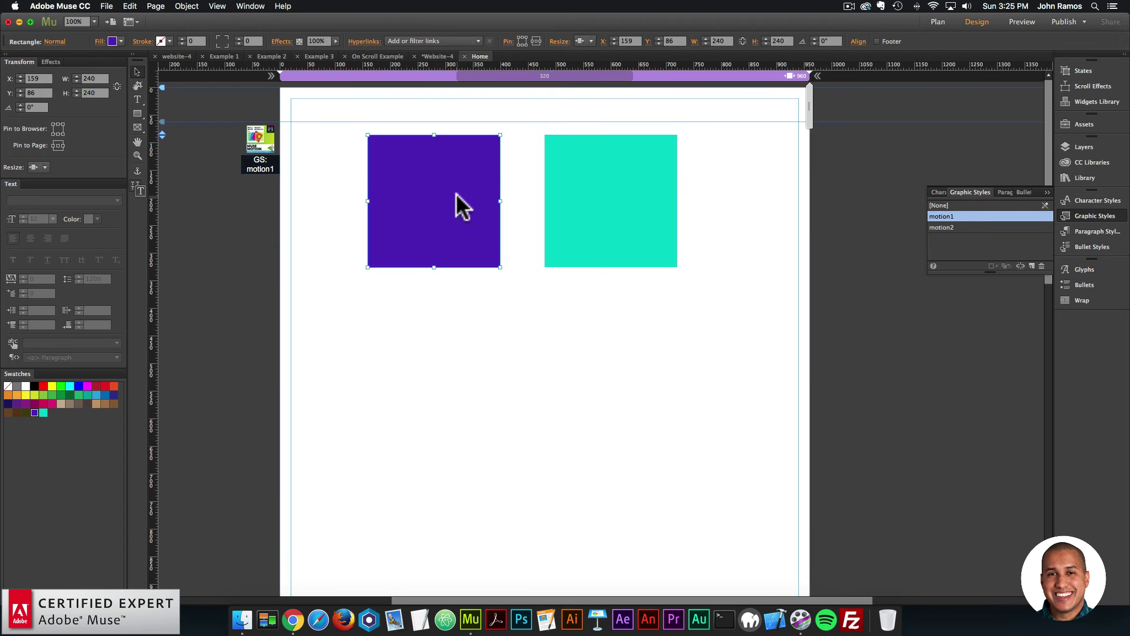
left_click(661, 226)
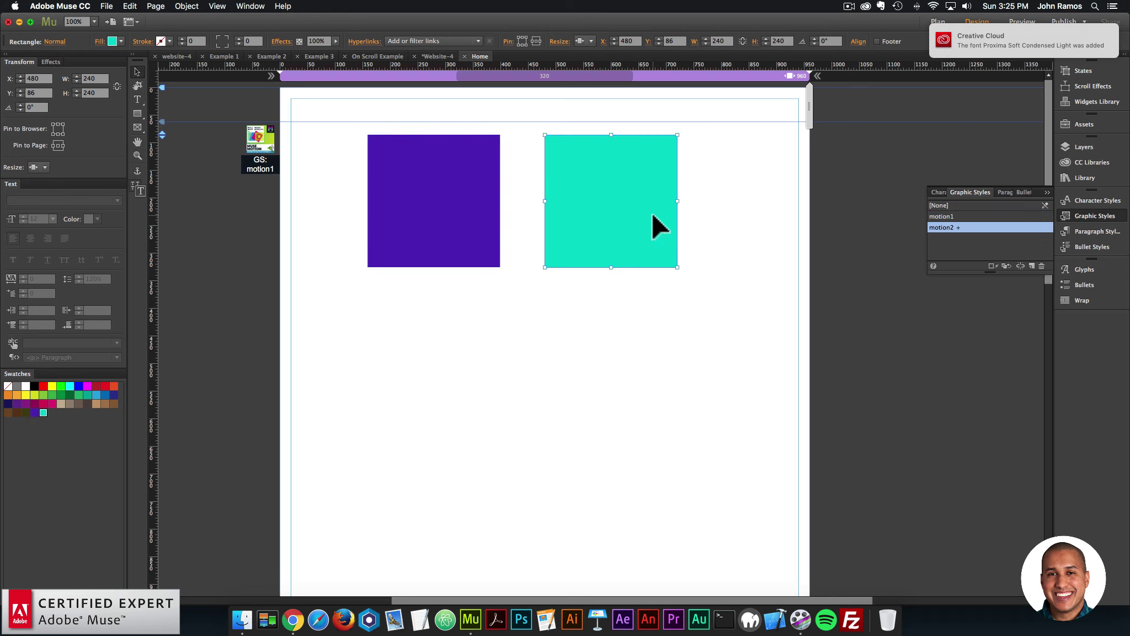
key("Delete")
left_click_drag(426, 203, 535, 190)
Replace the Muse Motion widget with the Infinite Rotation preset, found by searching the library for "muse motion", placed beside the page's upper left edge.
left_click(274, 166)
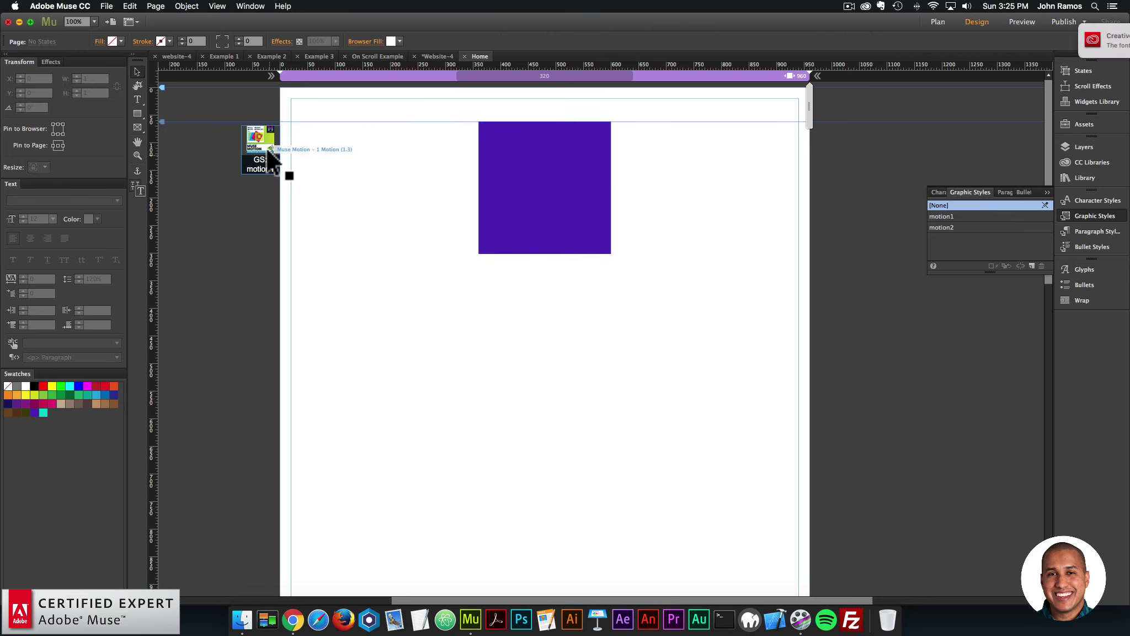
left_click(389, 205)
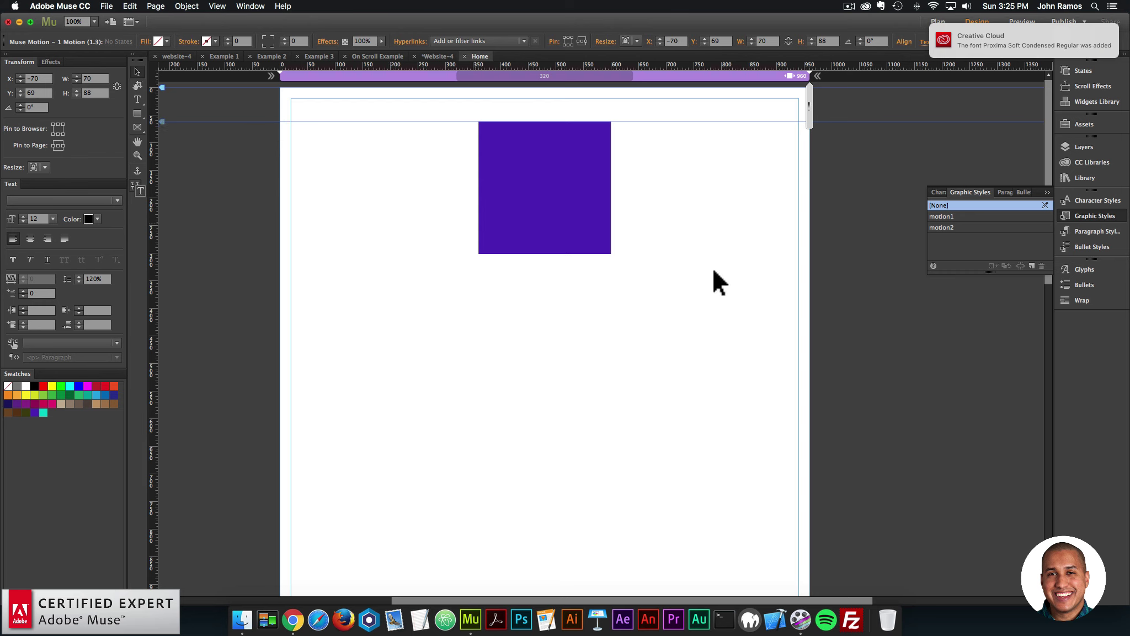
left_click(1092, 171)
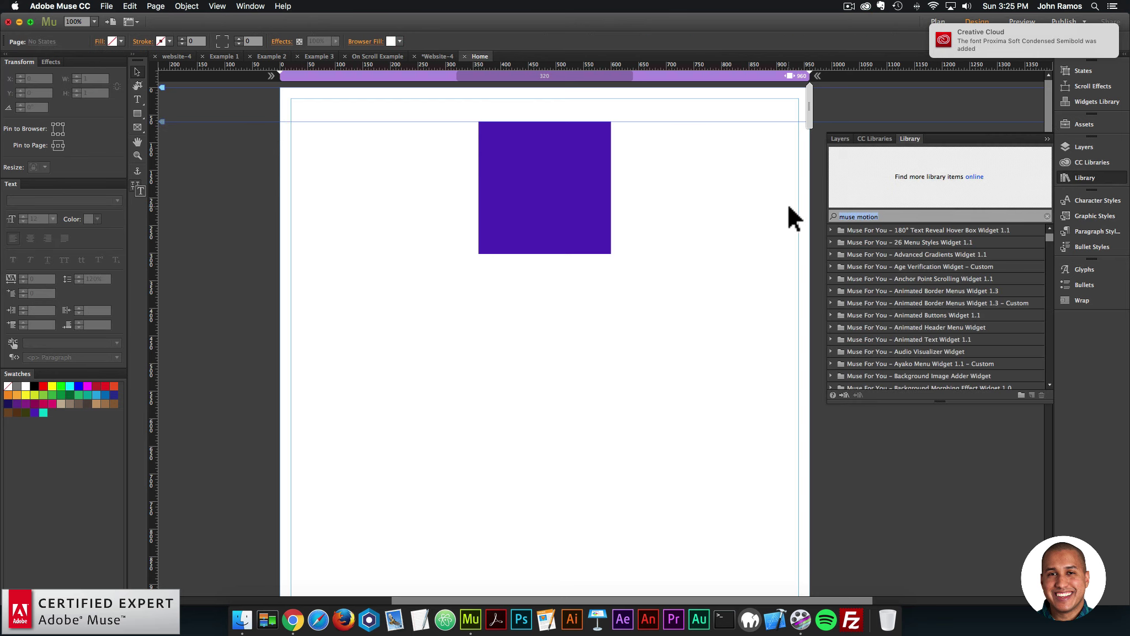
key("Return")
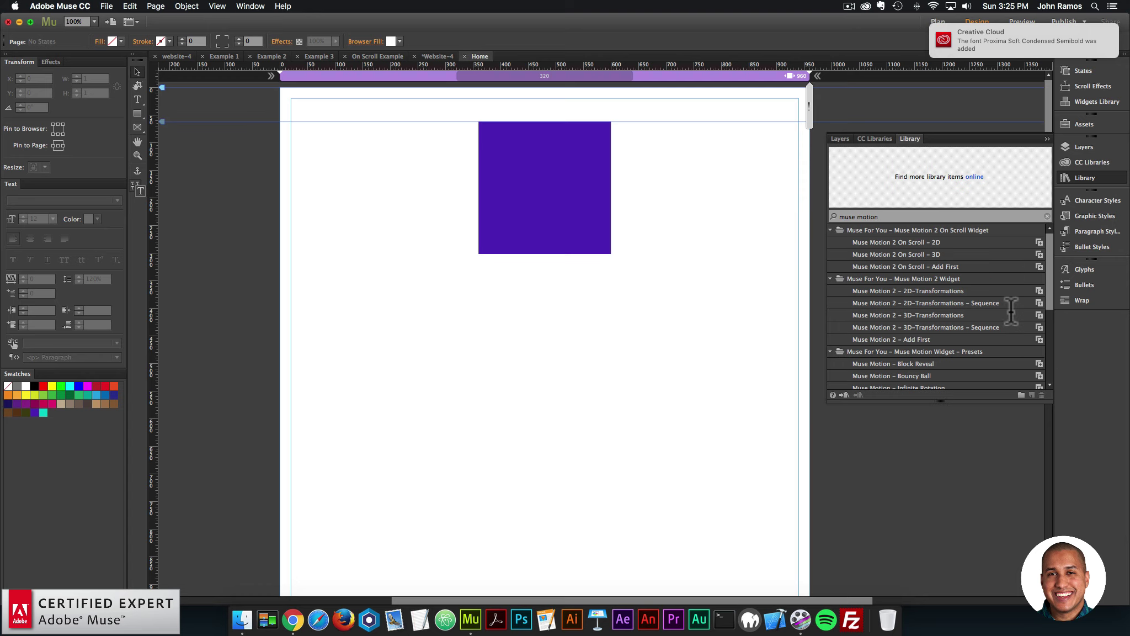
scroll(893, 331, "down", 4)
left_click(908, 254)
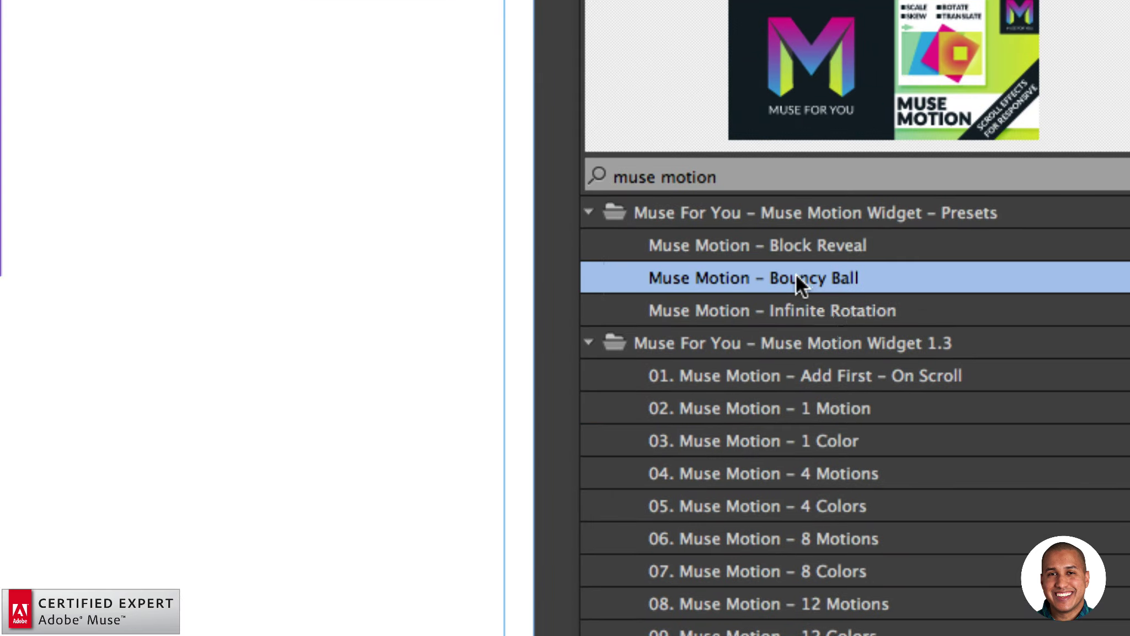
left_click(819, 309)
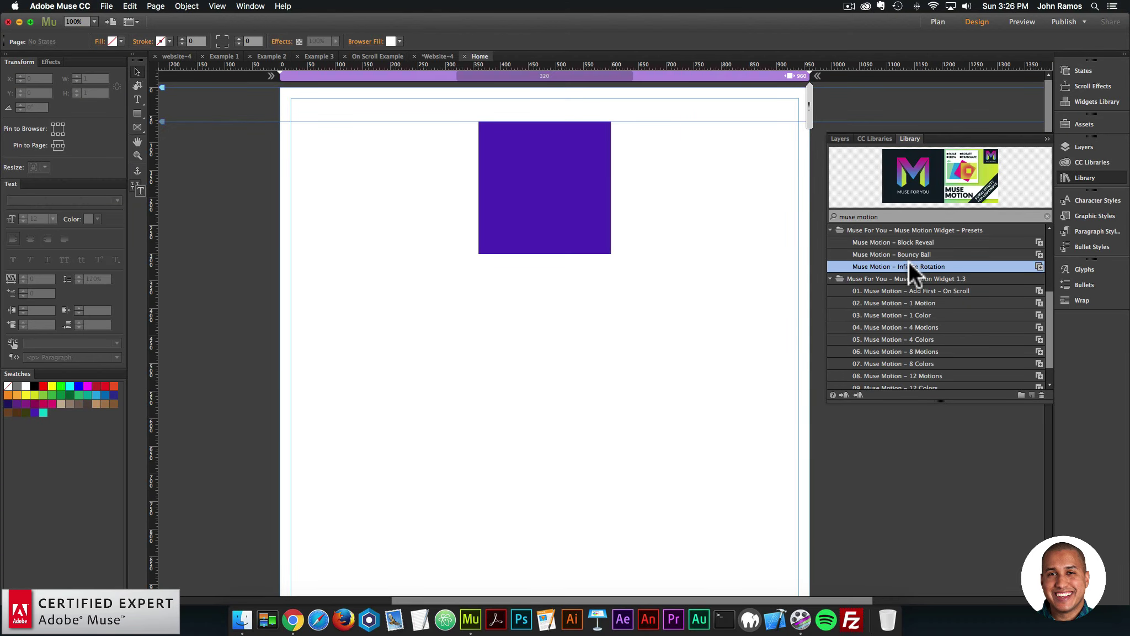
left_click_drag(811, 306, 238, 133)
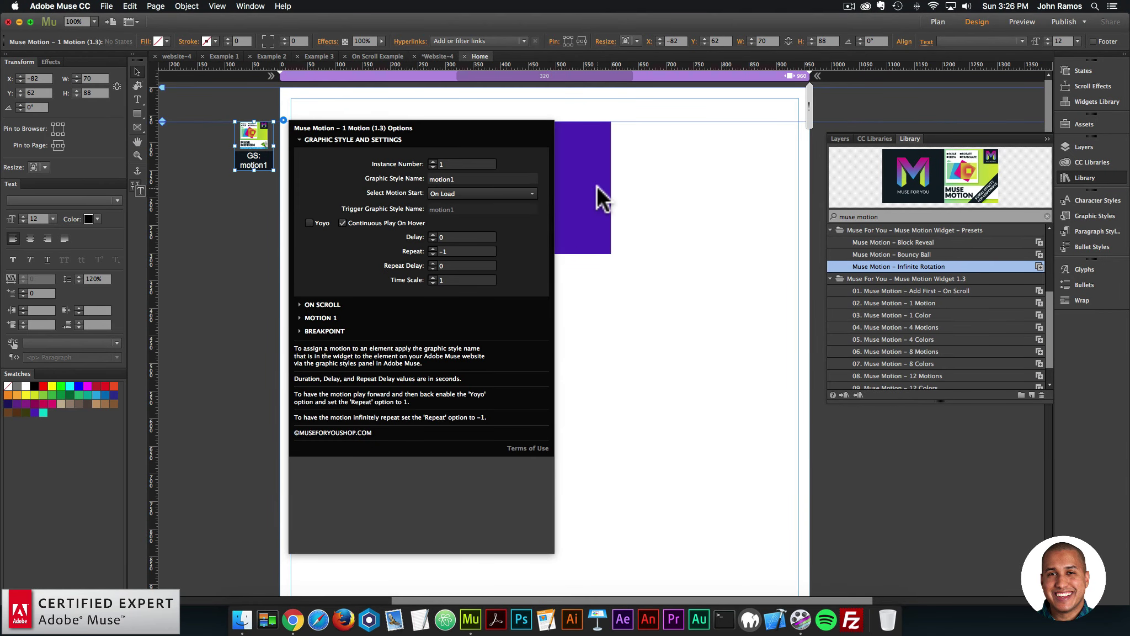
left_click(597, 186)
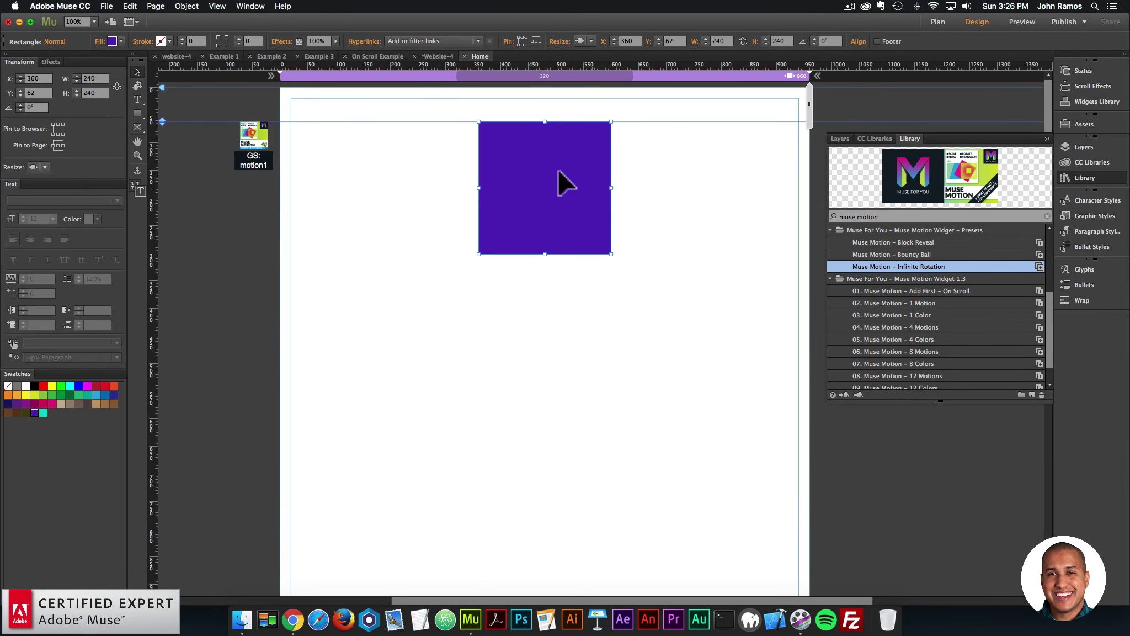
left_click(258, 136)
Preview the Infinite Rotation preset on the purple square in the browser and return to the design.
left_click(107, 6)
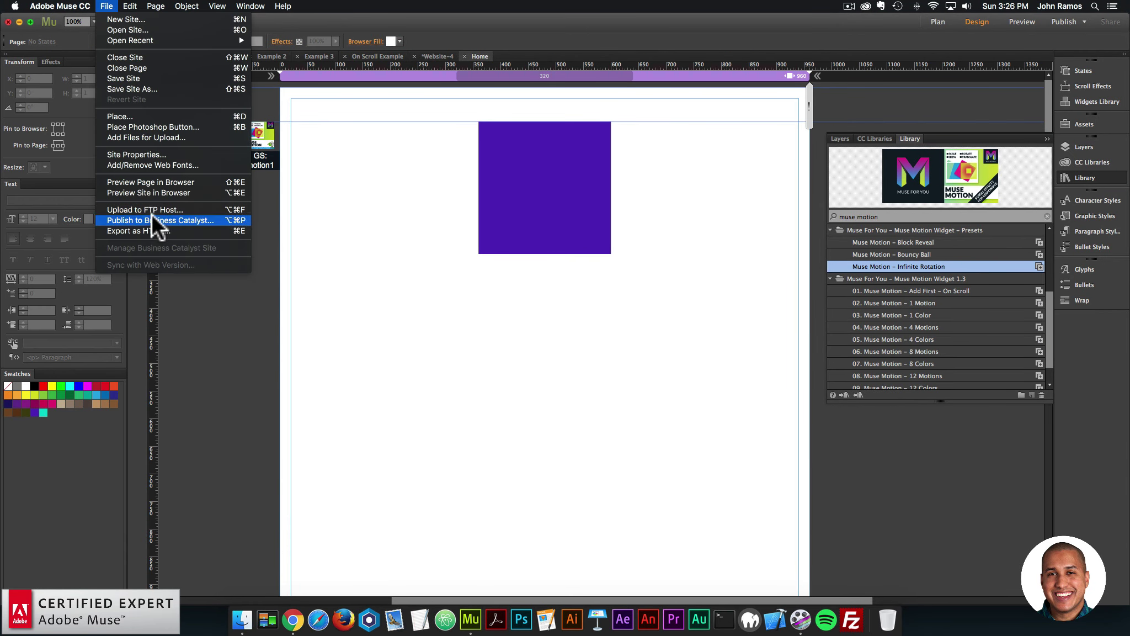
left_click(148, 183)
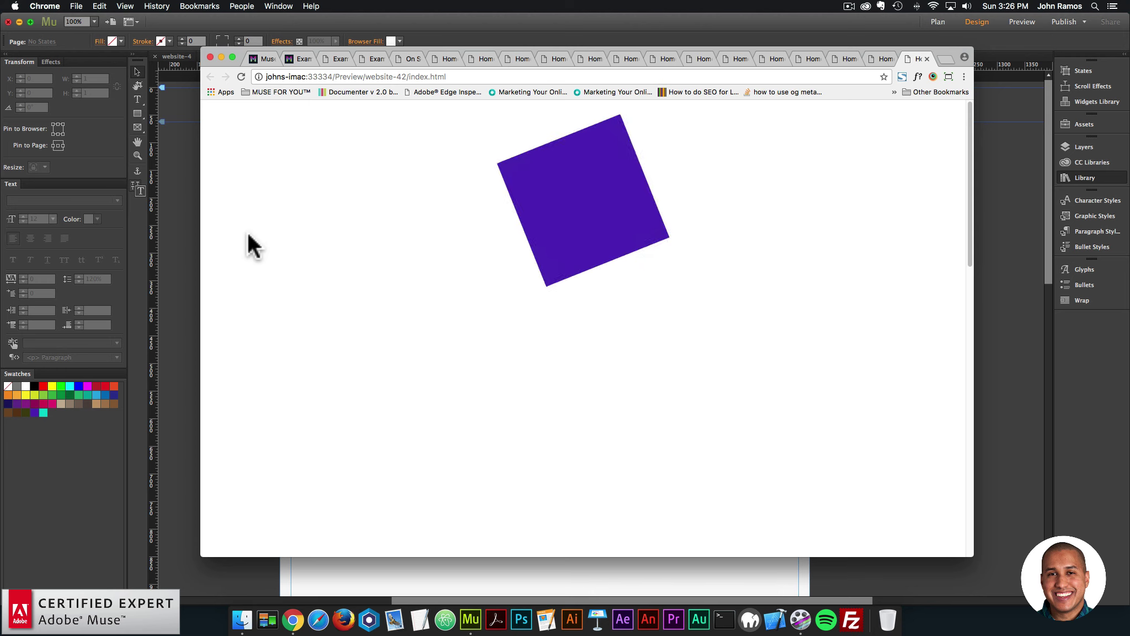
key("super+tab")
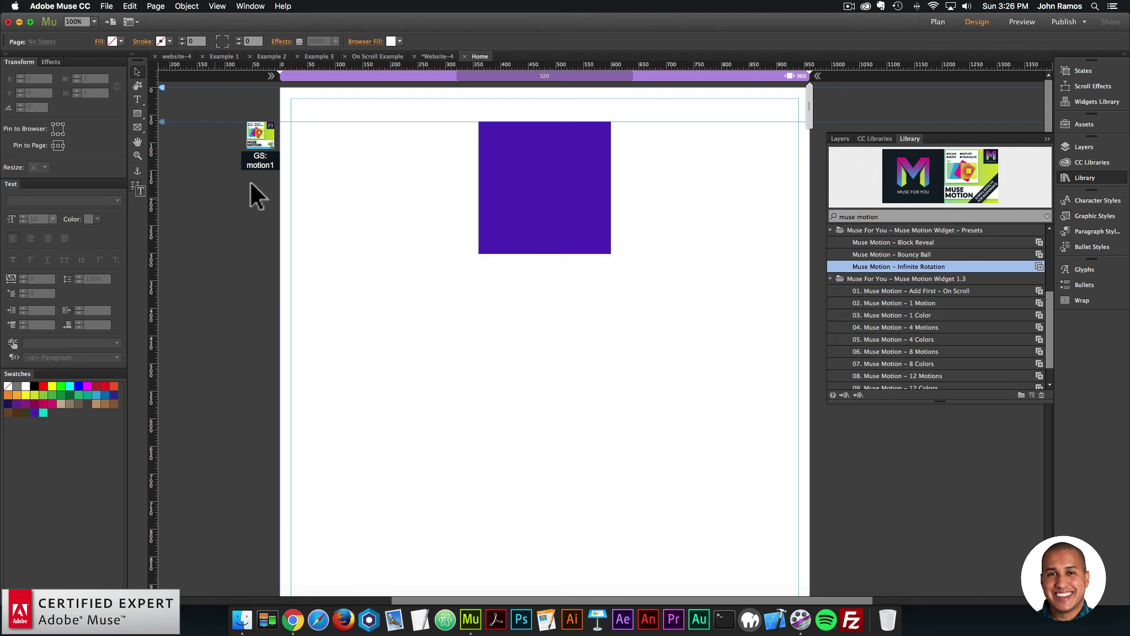
Replace the Infinite Rotation widget with the Bouncy Ball preset from the library, placed beside the page's upper left edge.
left_click(920, 254)
left_click_drag(913, 254, 264, 151)
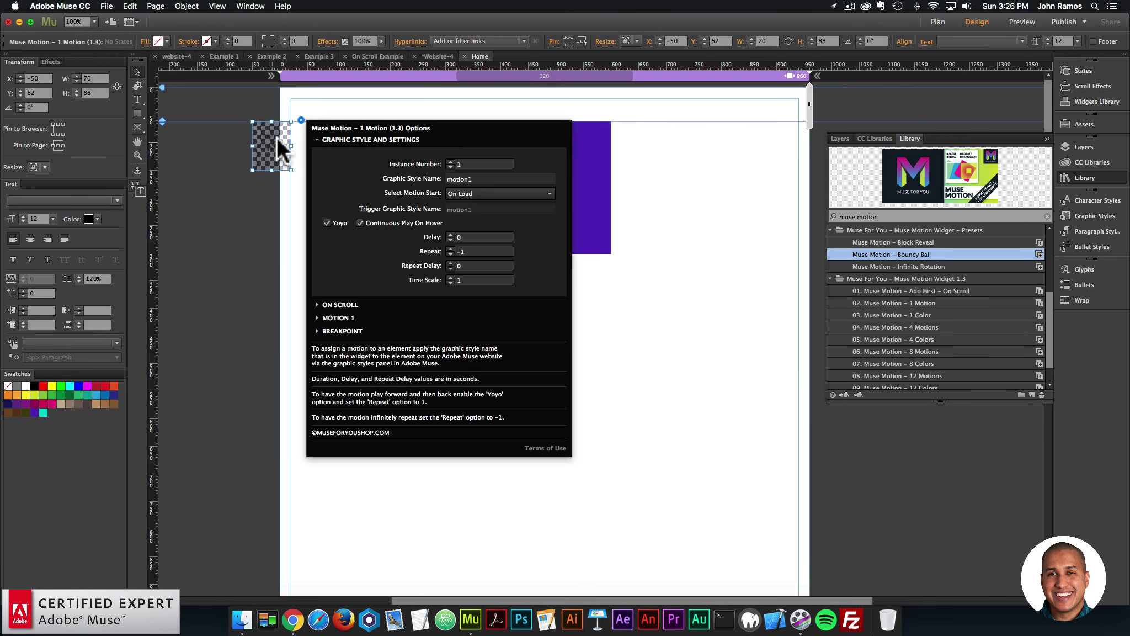
left_click(265, 151)
Preview the Bouncy Ball preset on the purple square in the browser and return to the design.
left_click(106, 5)
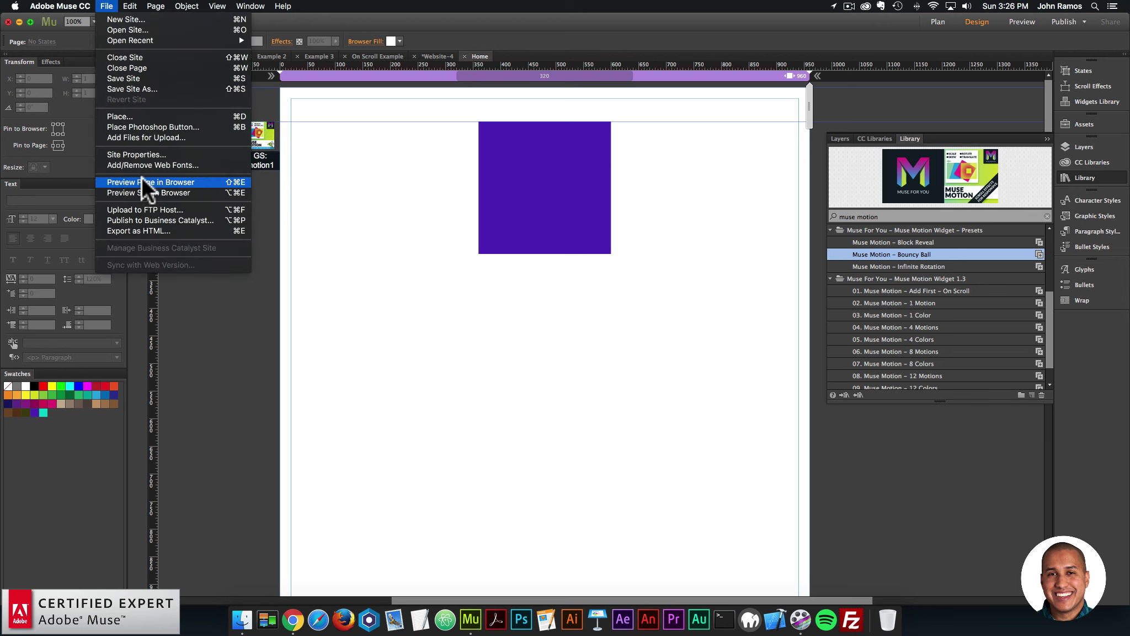
left_click(142, 178)
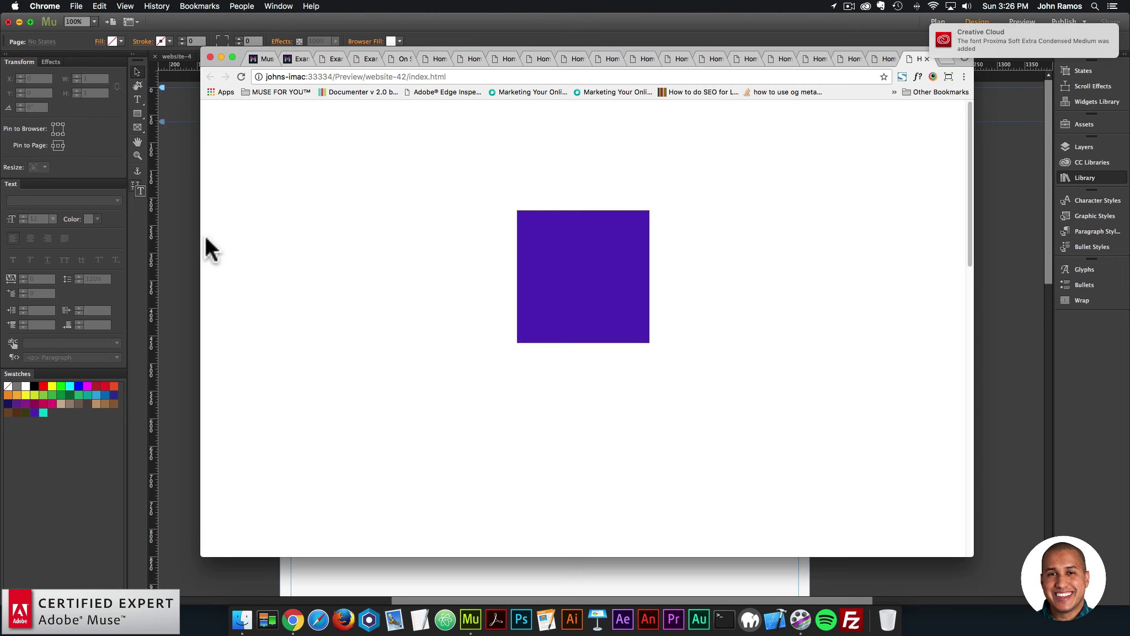
left_click(193, 243)
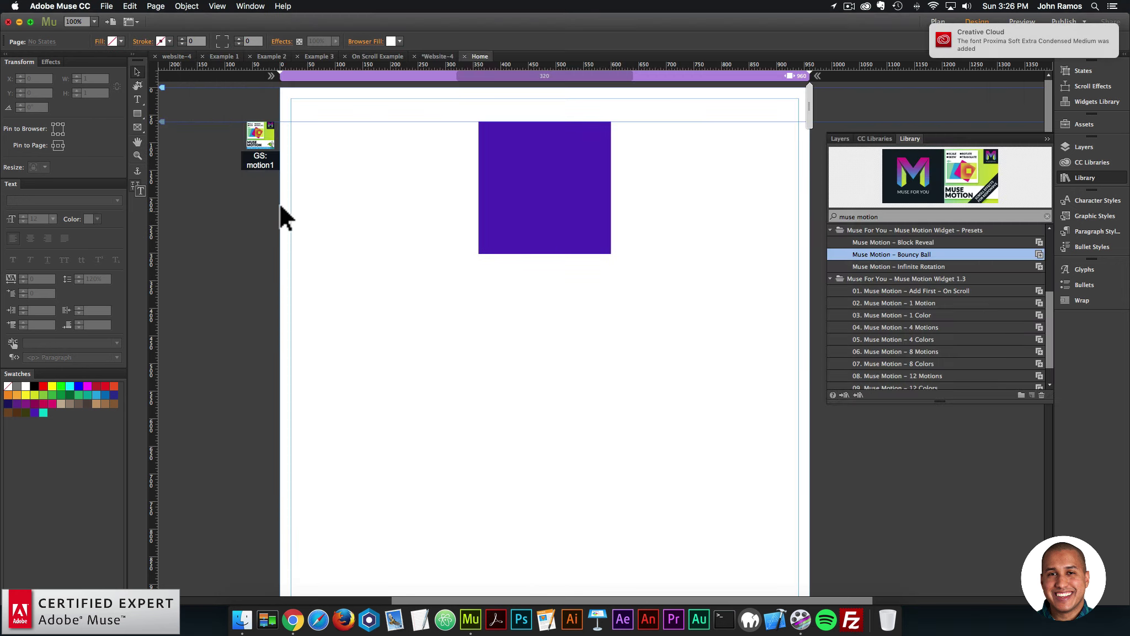
Replace the purple square with a circle about 306 px in diameter near the top centre of the page.
left_click(138, 114)
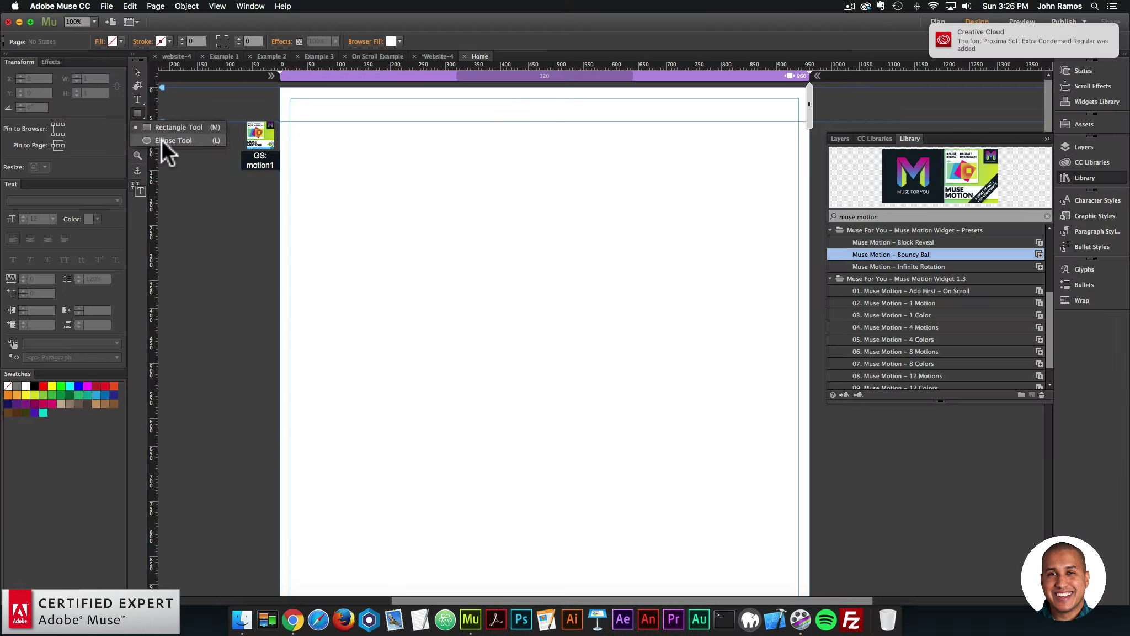
left_click(161, 138)
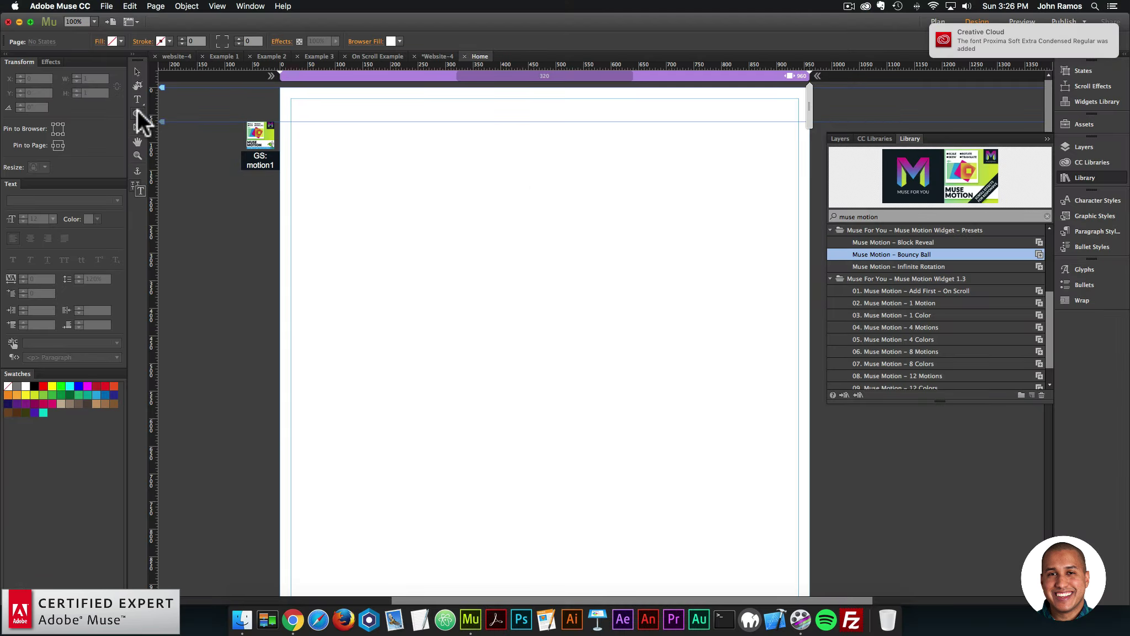
left_click_drag(460, 143, 629, 272)
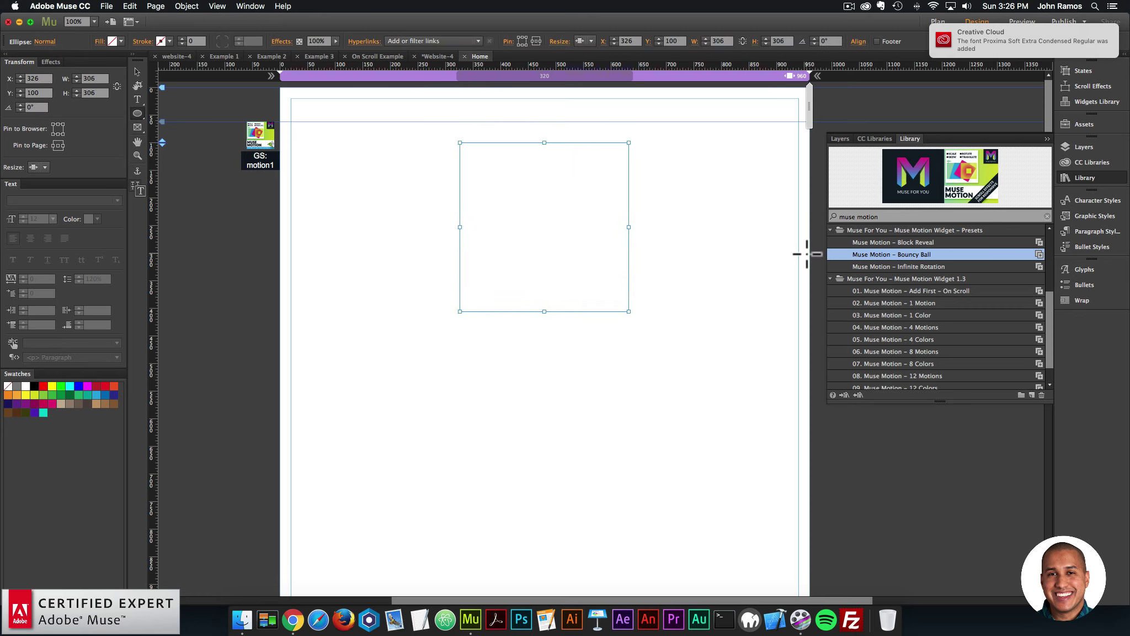
Fill the circle with the purple from the CC library colors and apply the motion1 graphic style to it.
left_click(1098, 163)
left_click(966, 212)
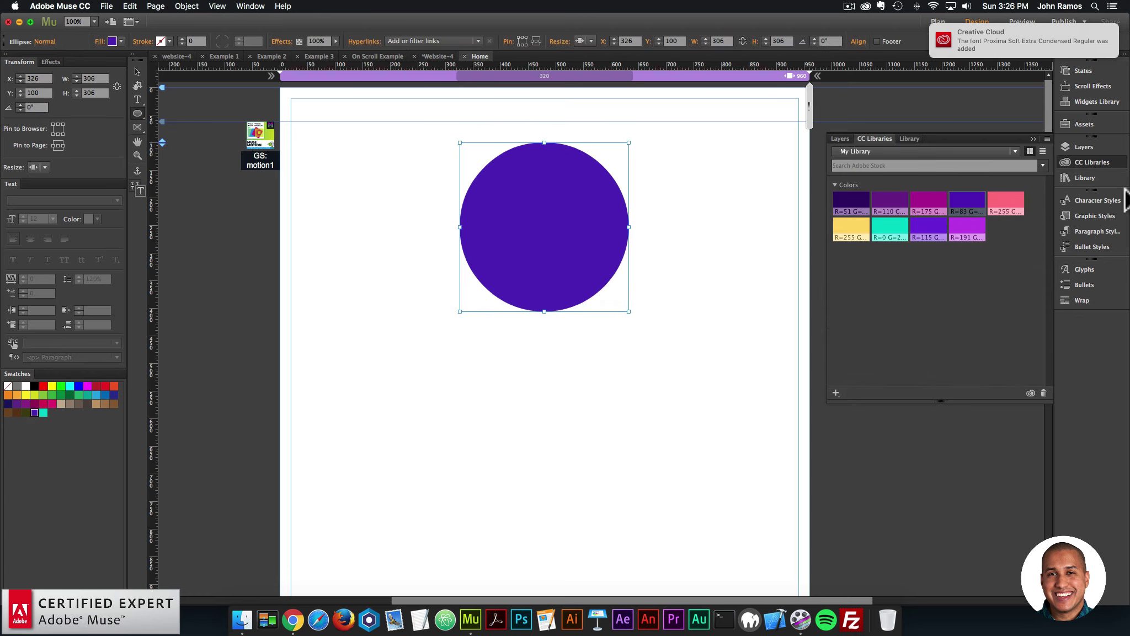
left_click(1093, 162)
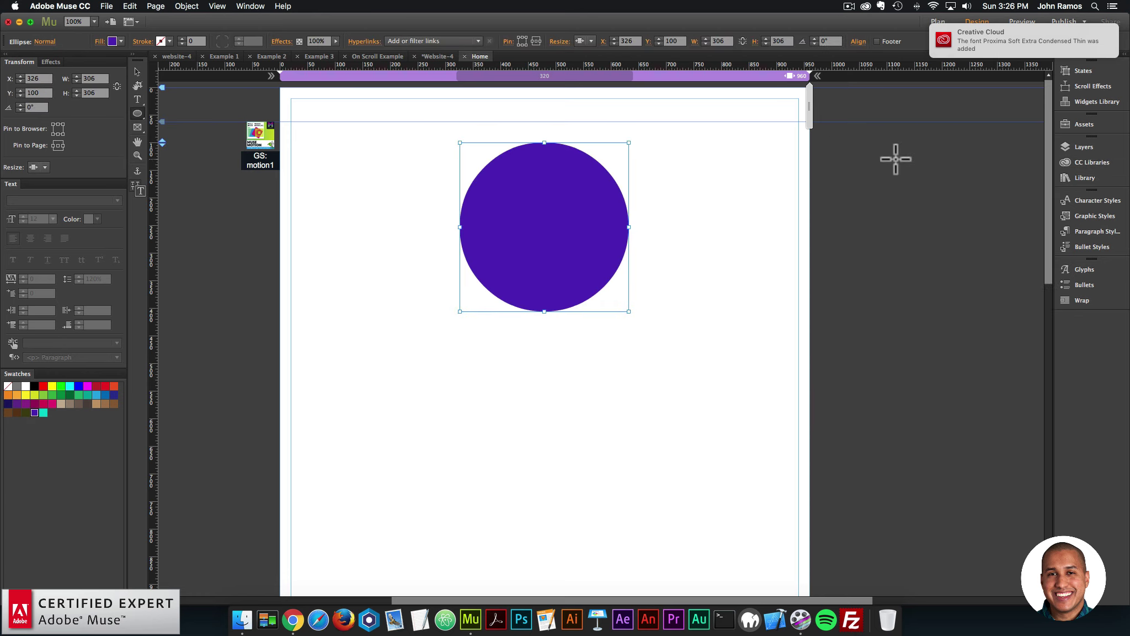
left_click(1084, 217)
left_click(955, 216)
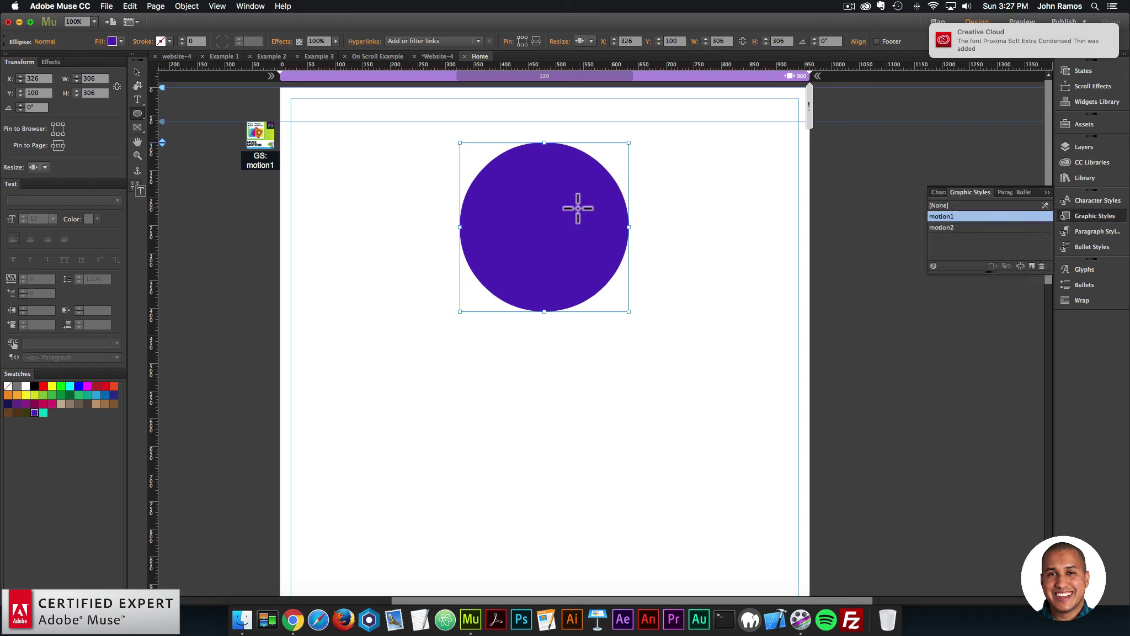
Resize the circle to 200 by 200 px with linked proportions and centre it at the top of the page at Y 62.
left_click(137, 72)
left_click_drag(550, 232, 555, 210)
left_click(742, 41)
double_click(719, 41)
type("200")
key("Return")
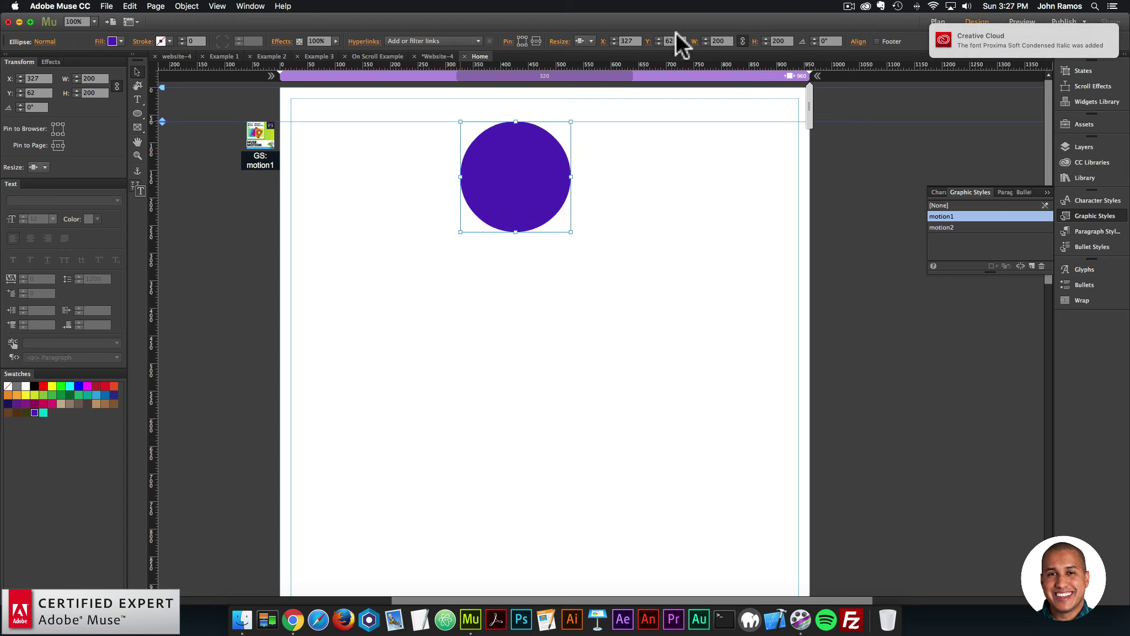
left_click_drag(524, 191, 553, 179)
Preview the page in the browser to check the Bouncy Ball motion on the purple circle.
left_click(109, 6)
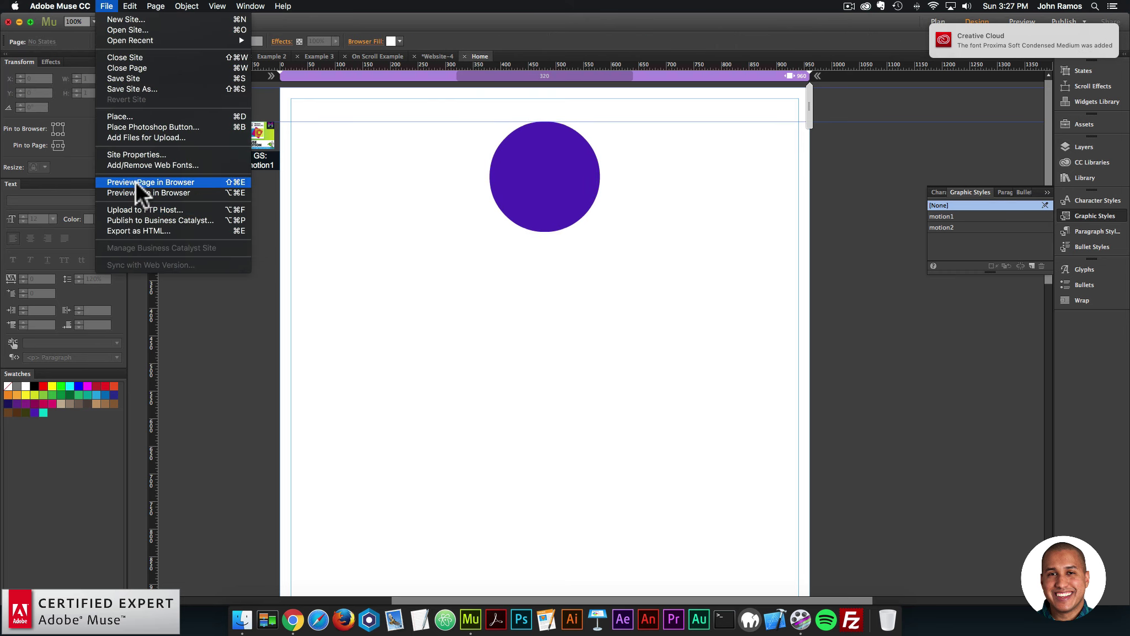
left_click(136, 182)
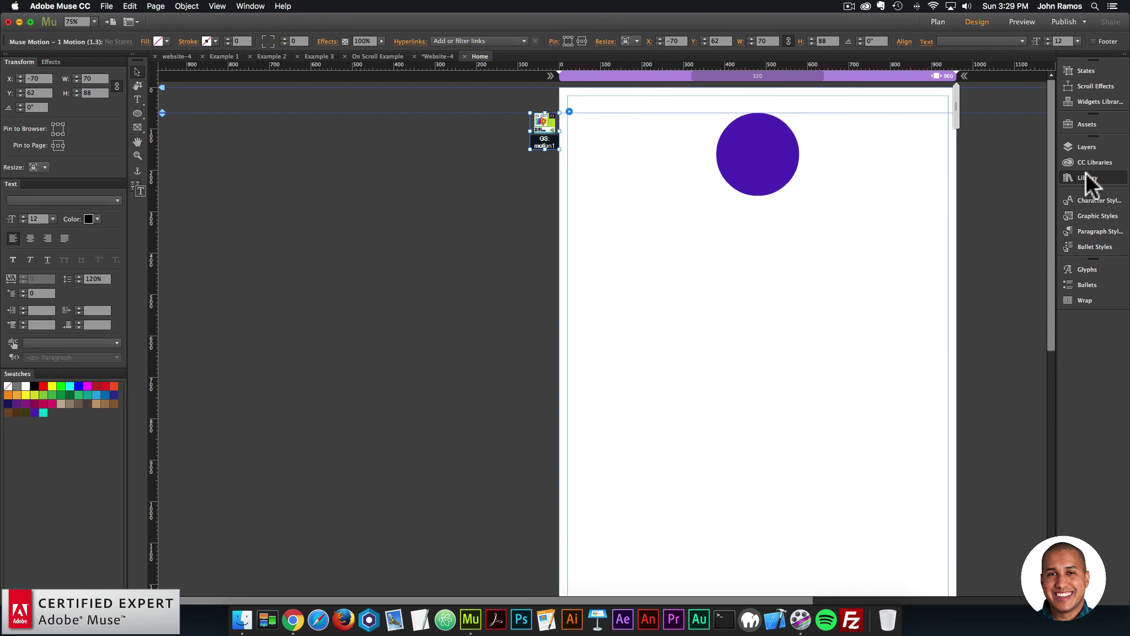
Search the widget library for "muse motion" to list the available Muse Motion widgets.
left_click(1084, 177)
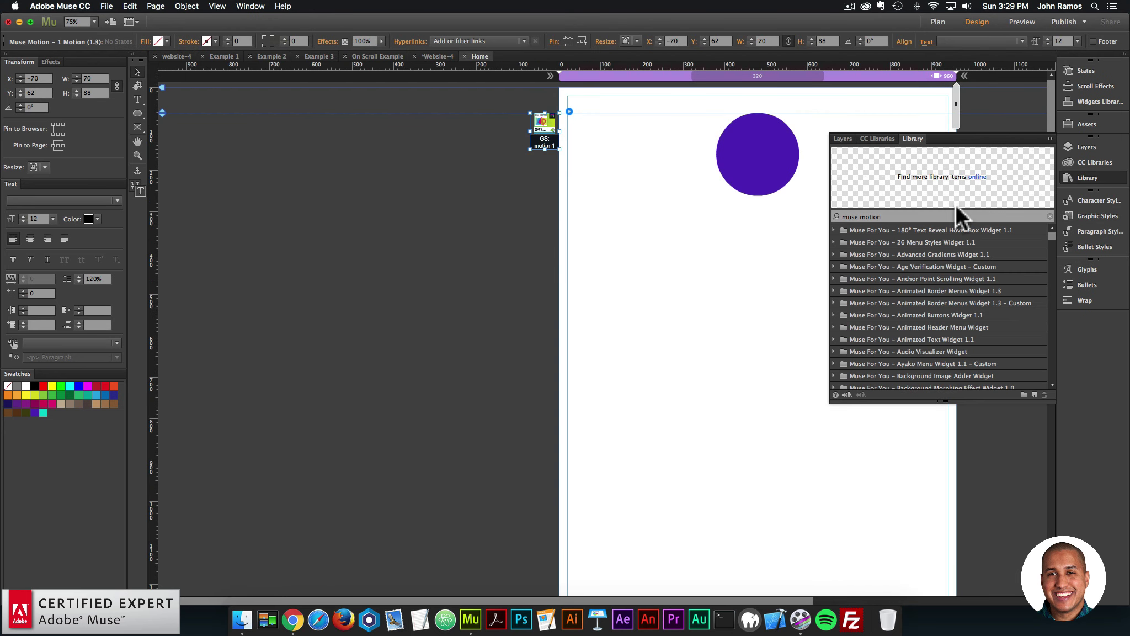
left_click(838, 213)
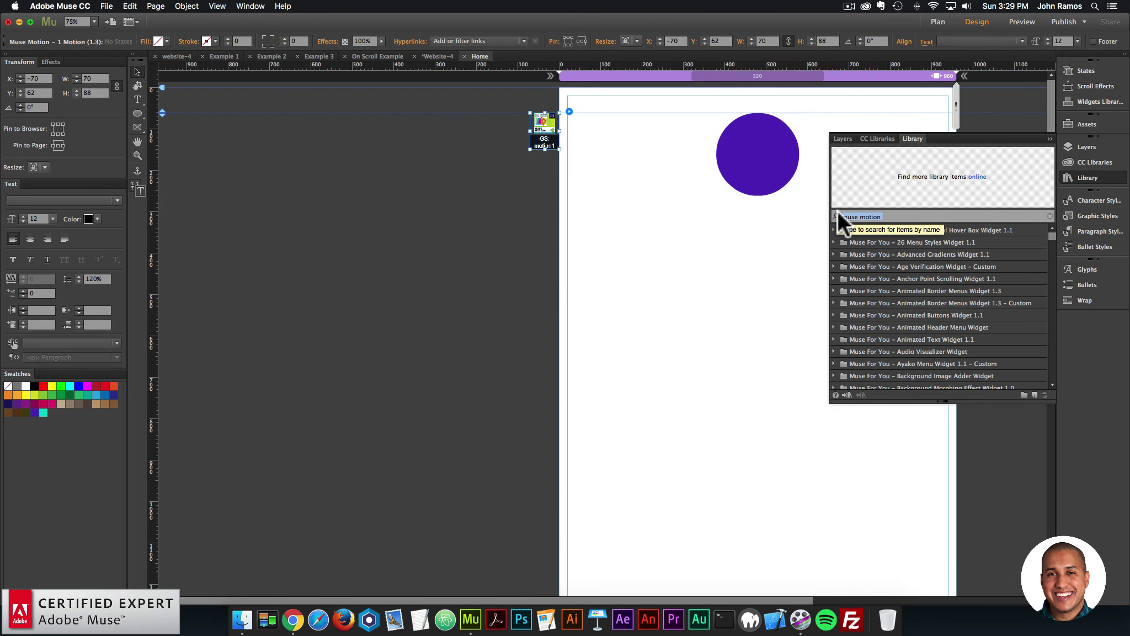
type("m")
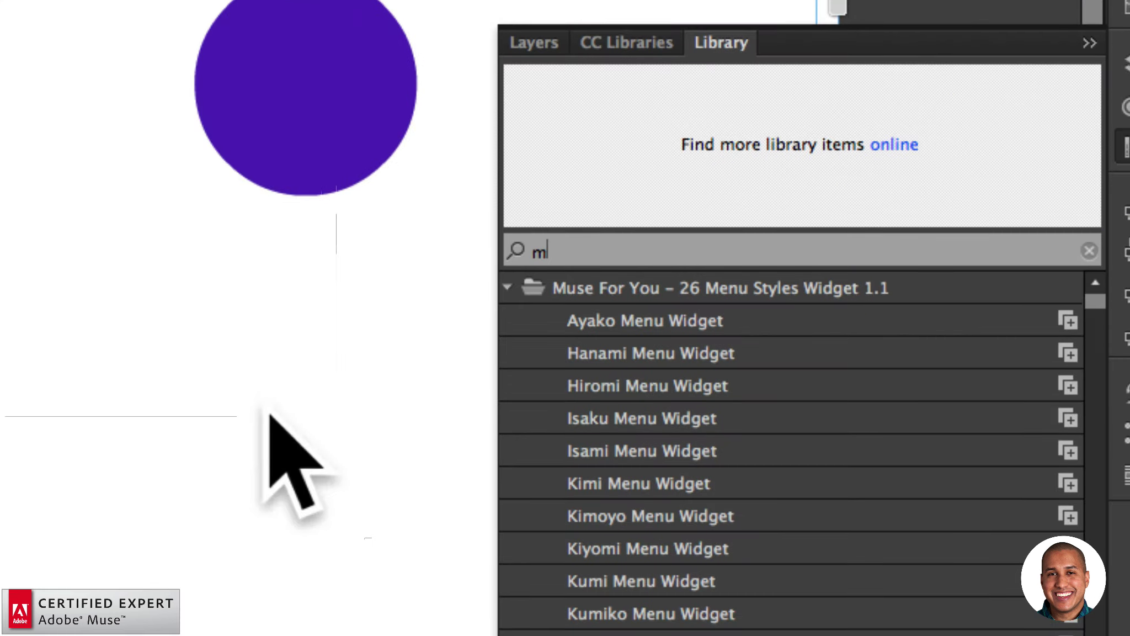
type("use motion")
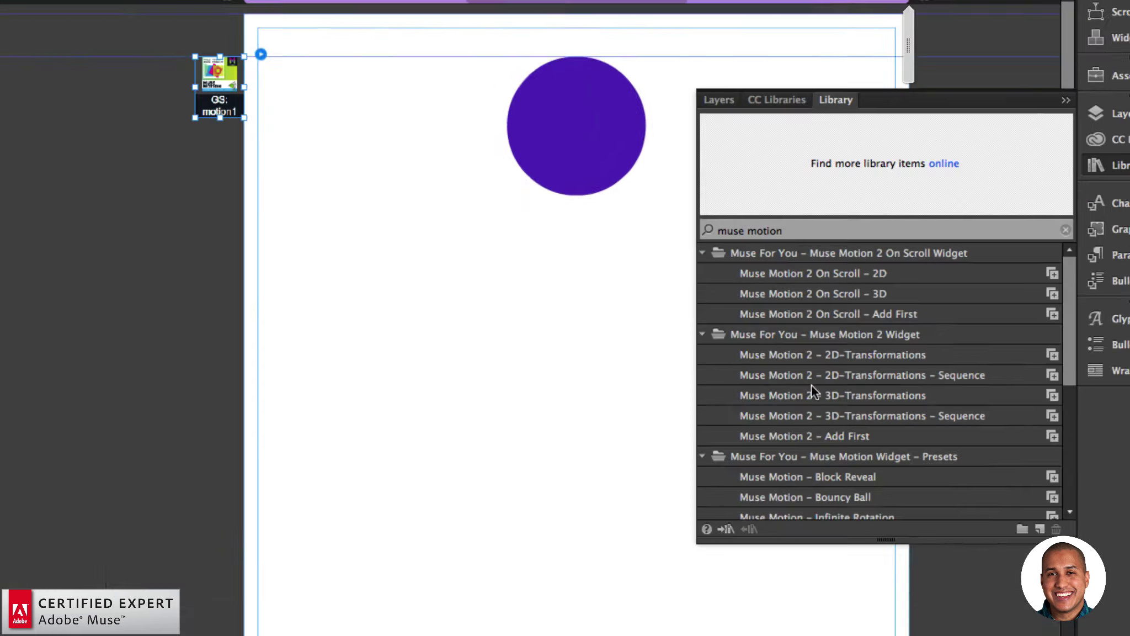
Place the Muse Motion - 4 Colors widget from the library off the page at X -70, Y 185, below the existing widget.
scroll(1015, 402, "down", 5)
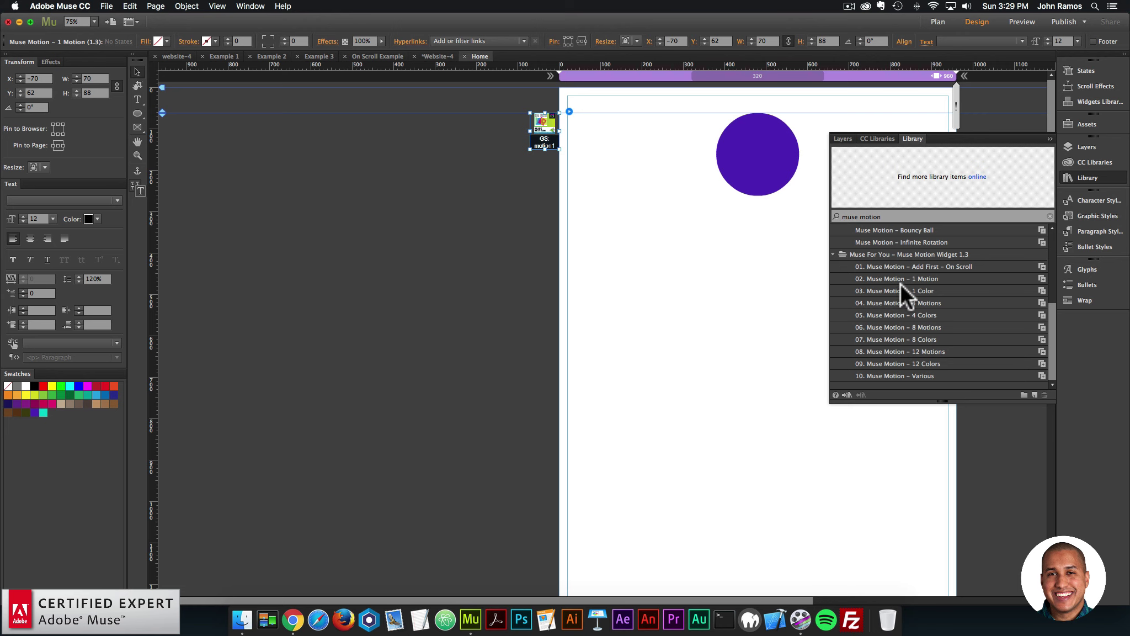
left_click(992, 291)
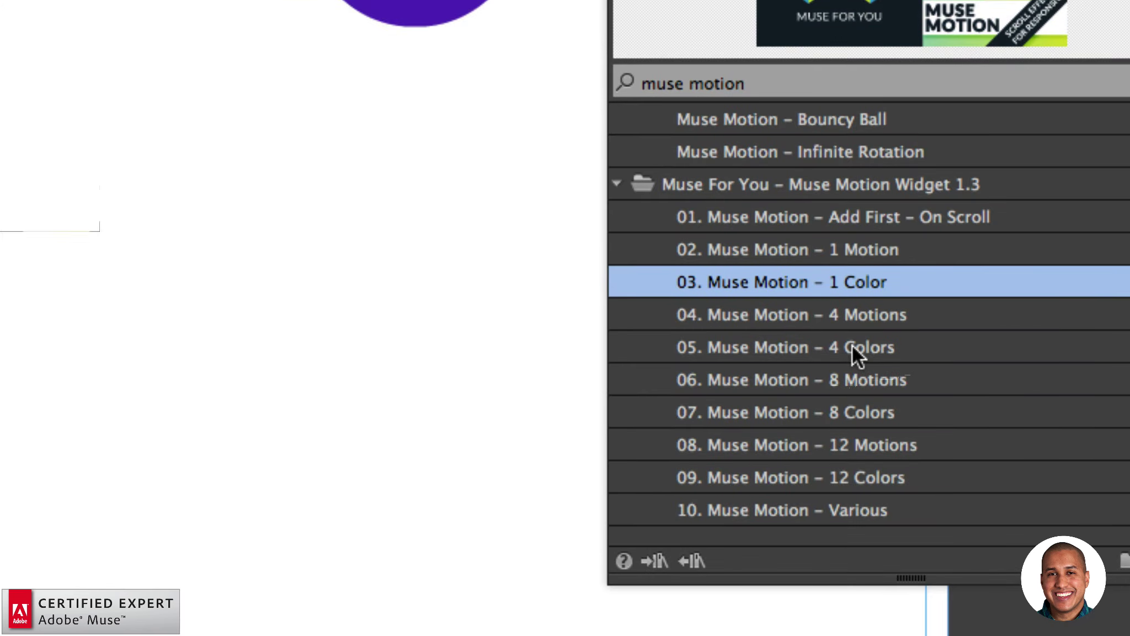
left_click(921, 315)
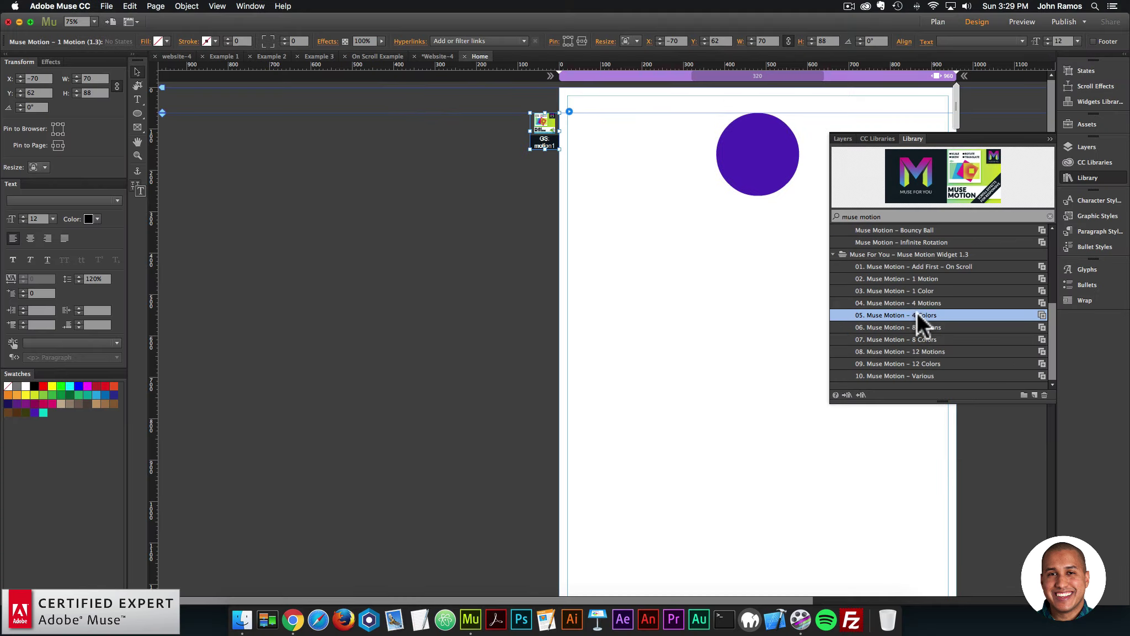
left_click_drag(888, 347, 537, 183)
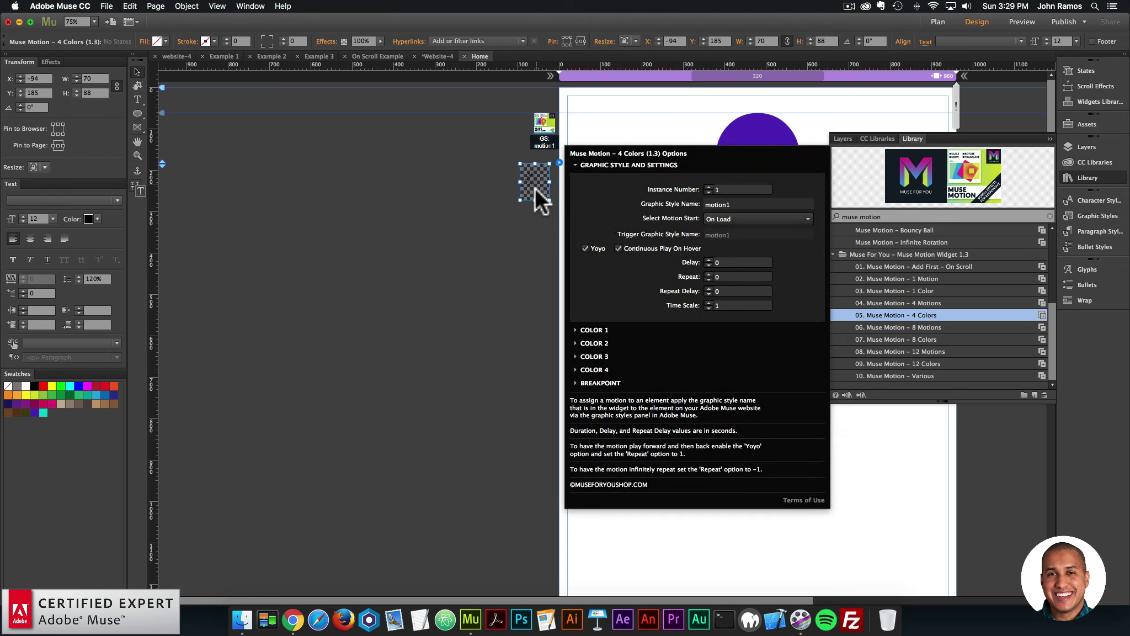
left_click(538, 182)
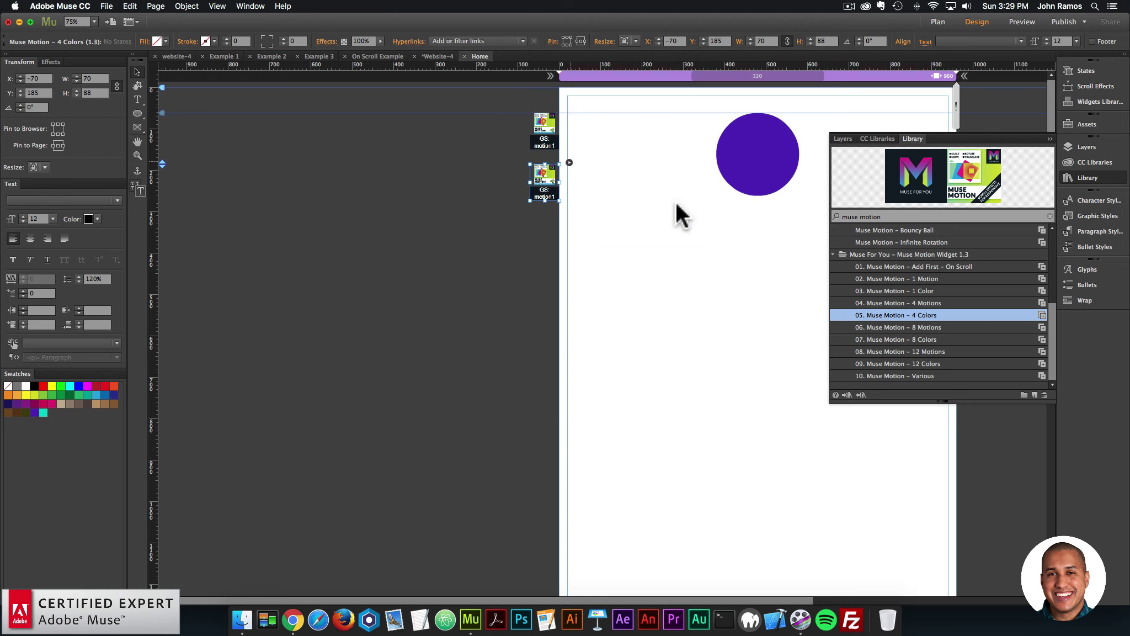
Examine the 4 Colors widget's Color 1 settings, including the transform property choices, and its motion start choices.
left_click(649, 329)
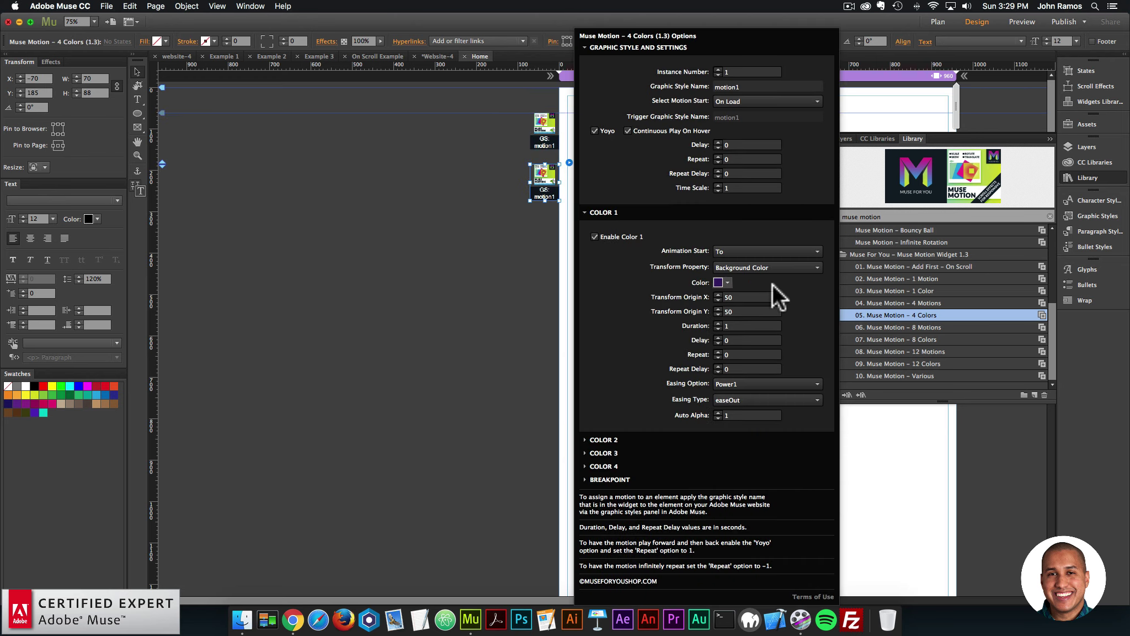
left_click(757, 386)
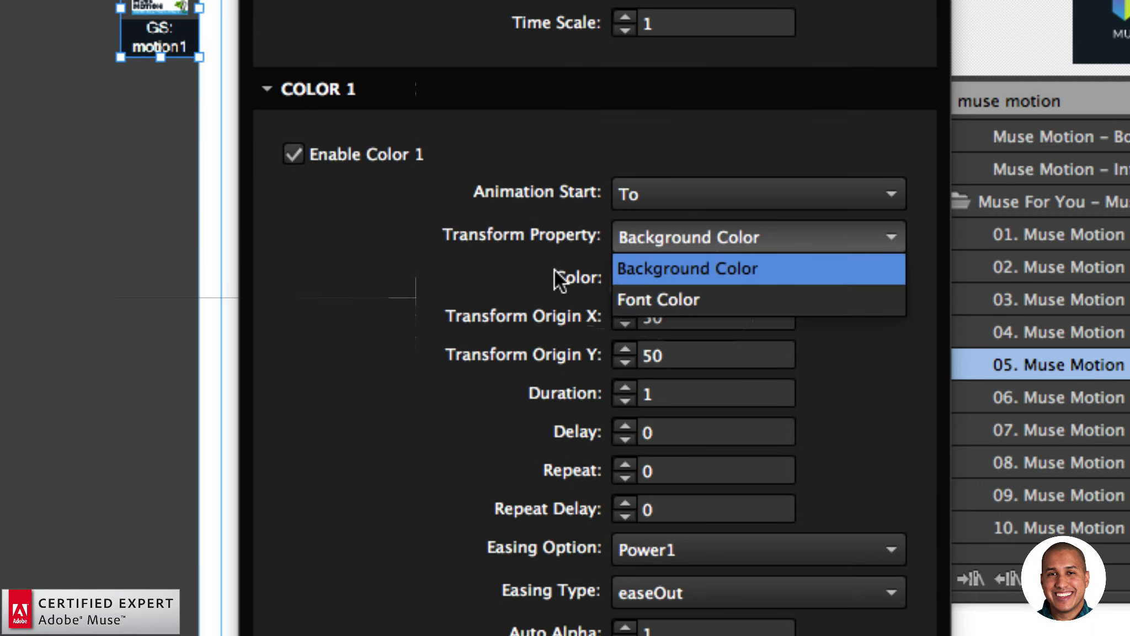
left_click(646, 273)
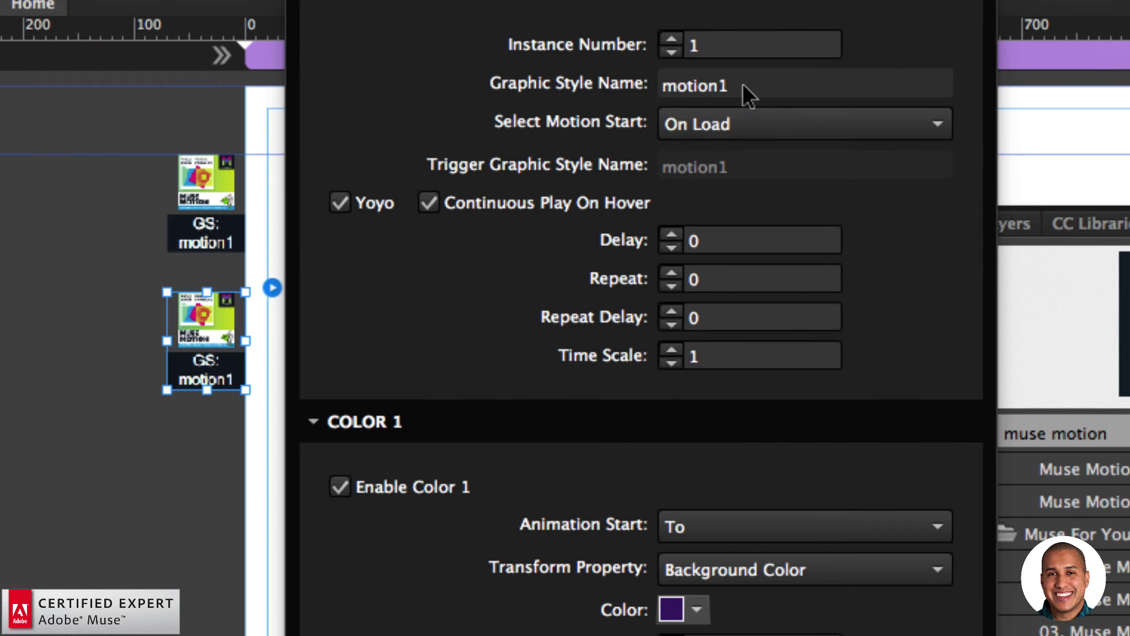
left_click(687, 116)
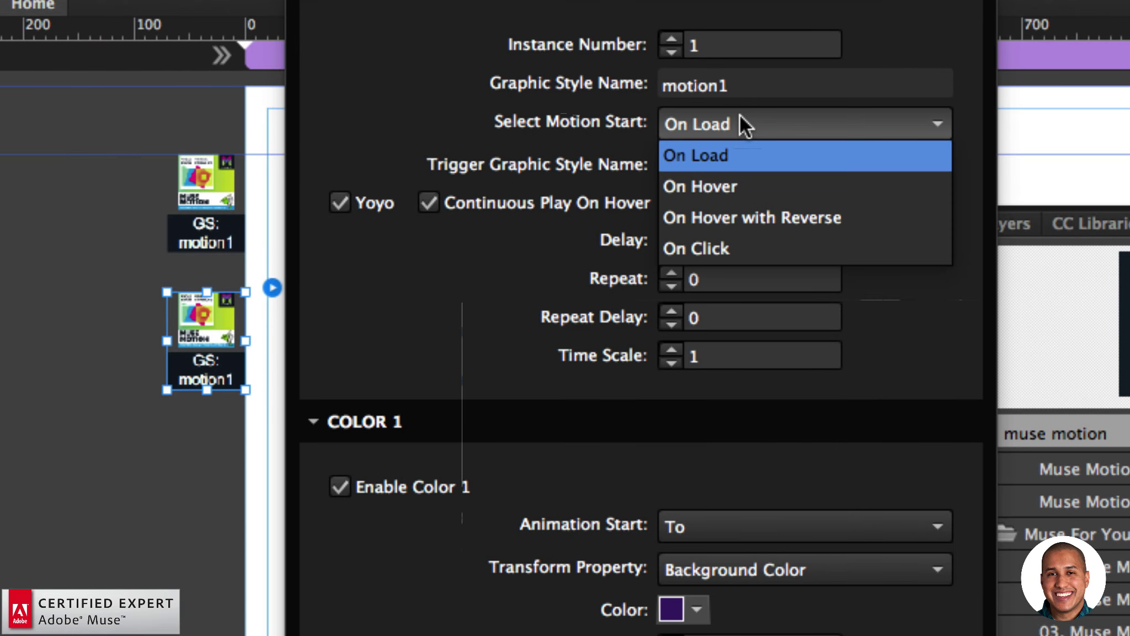
left_click(746, 121)
Preview the page in the browser to check the background color motion on the circle, and return to the design.
left_click(392, 204)
left_click(107, 6)
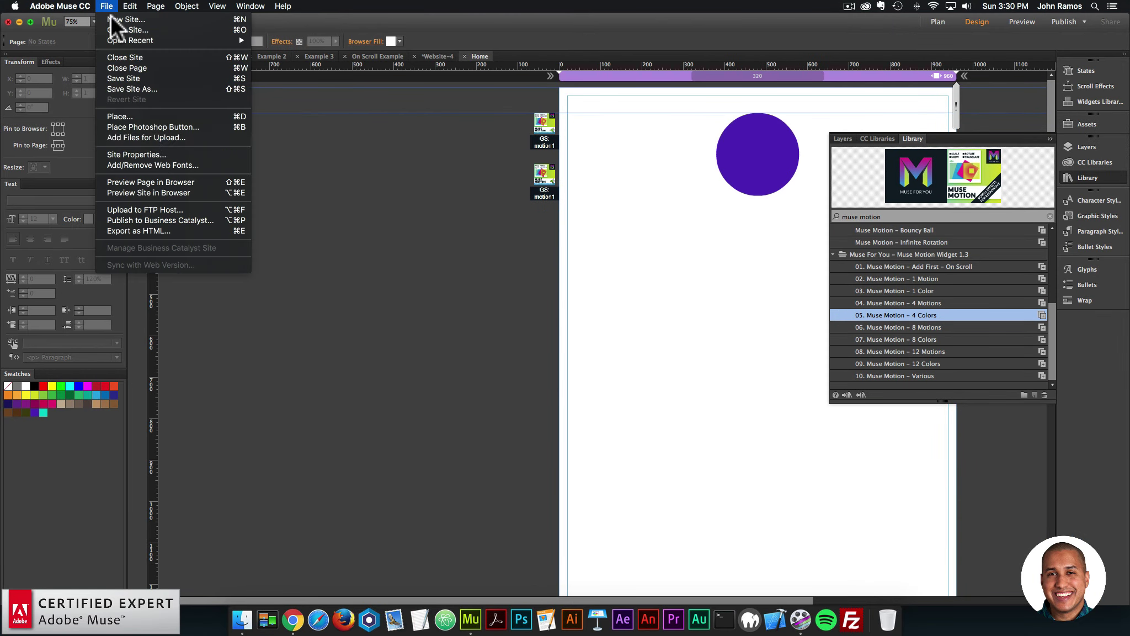
left_click(164, 182)
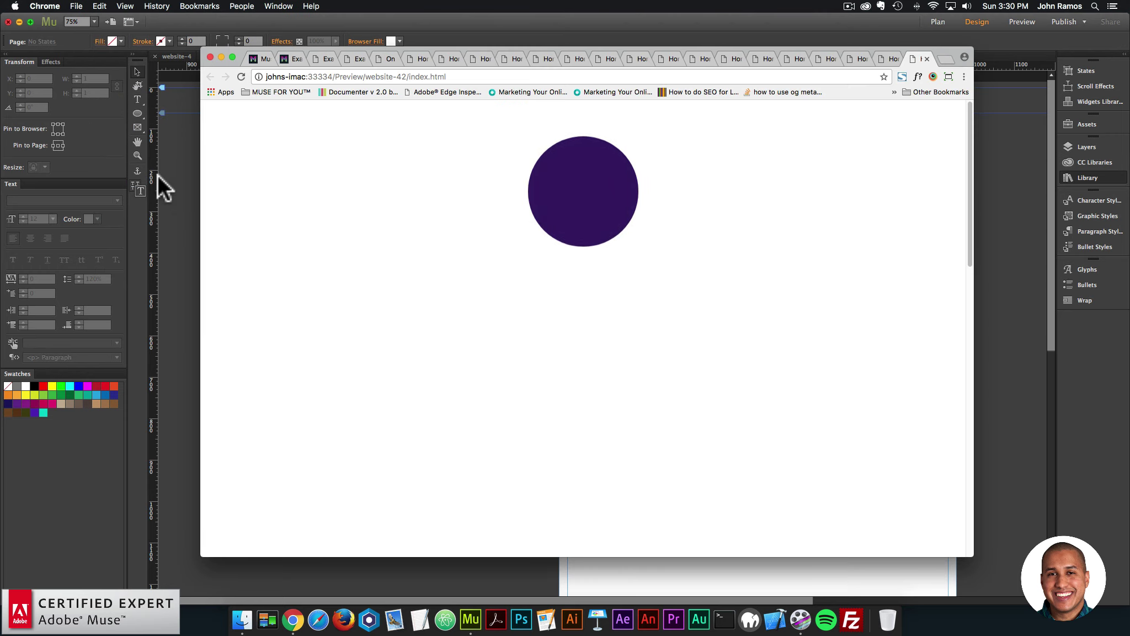
left_click(173, 160)
Enable Color 2, Color 3 and Color 4 in the Muse Motion - 4 Colors widget options.
left_click(535, 186)
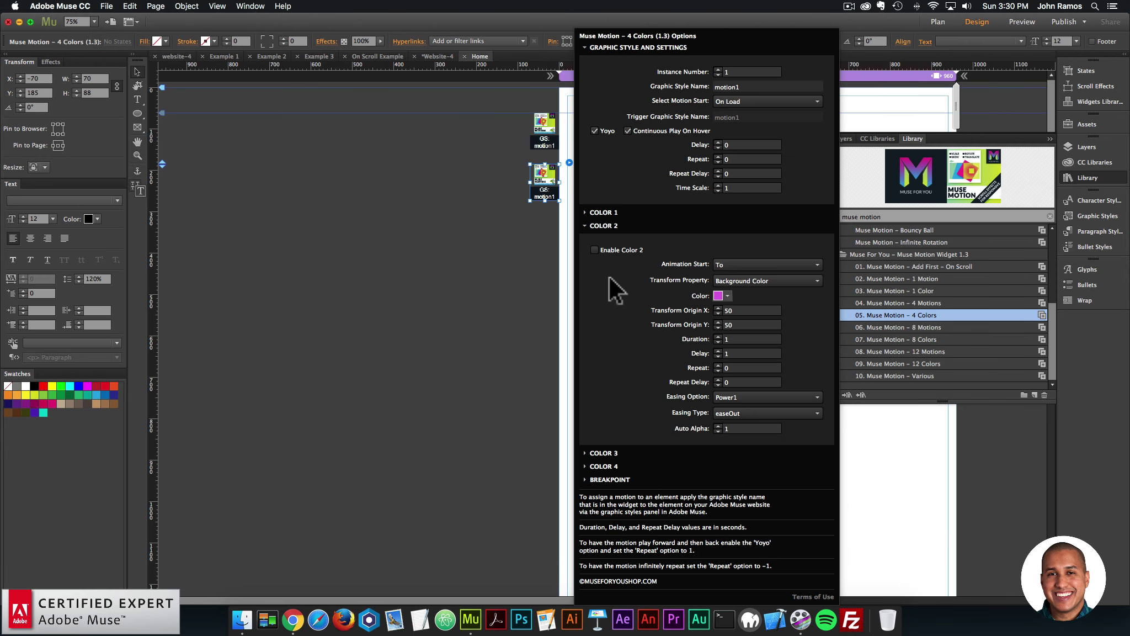
left_click(607, 453)
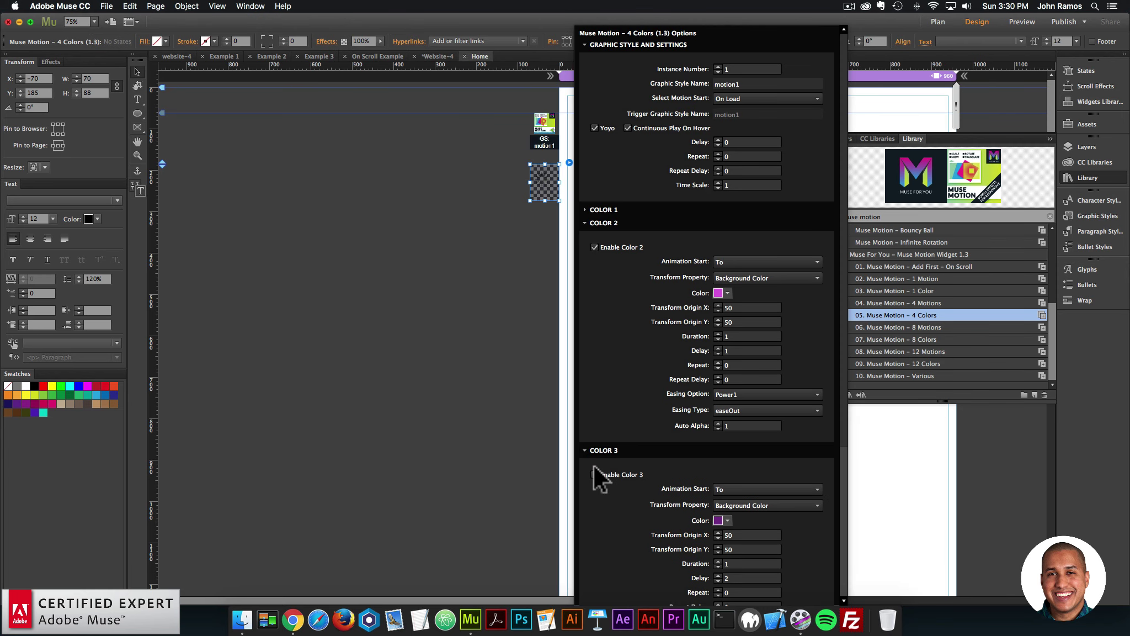
left_click(595, 476)
left_click(610, 453)
left_click(603, 466)
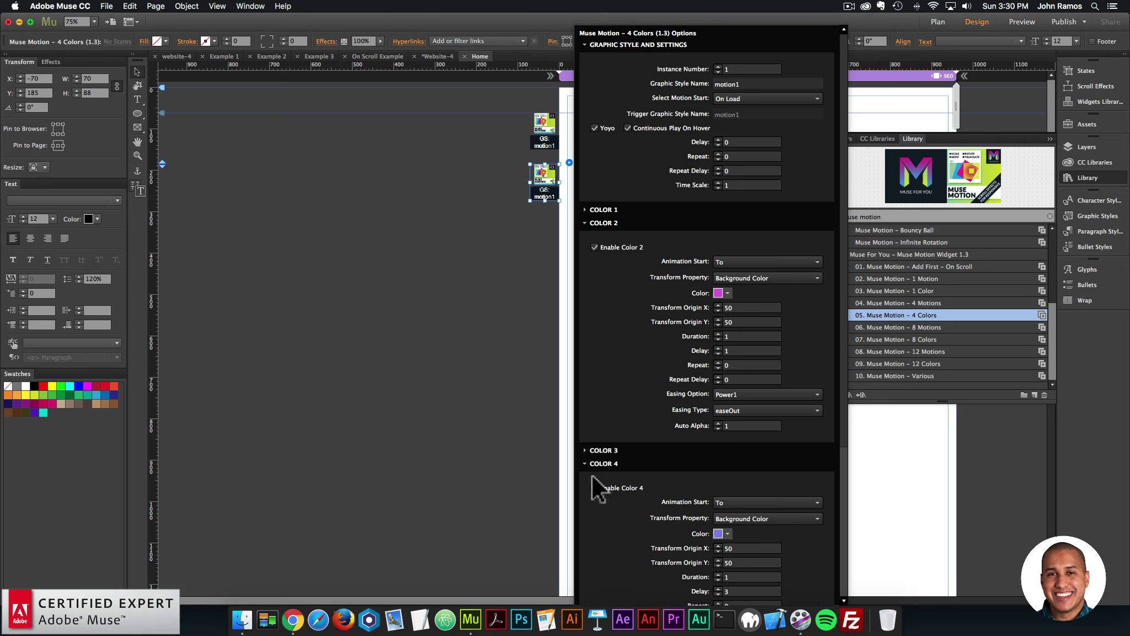
left_click(596, 487)
left_click(619, 466)
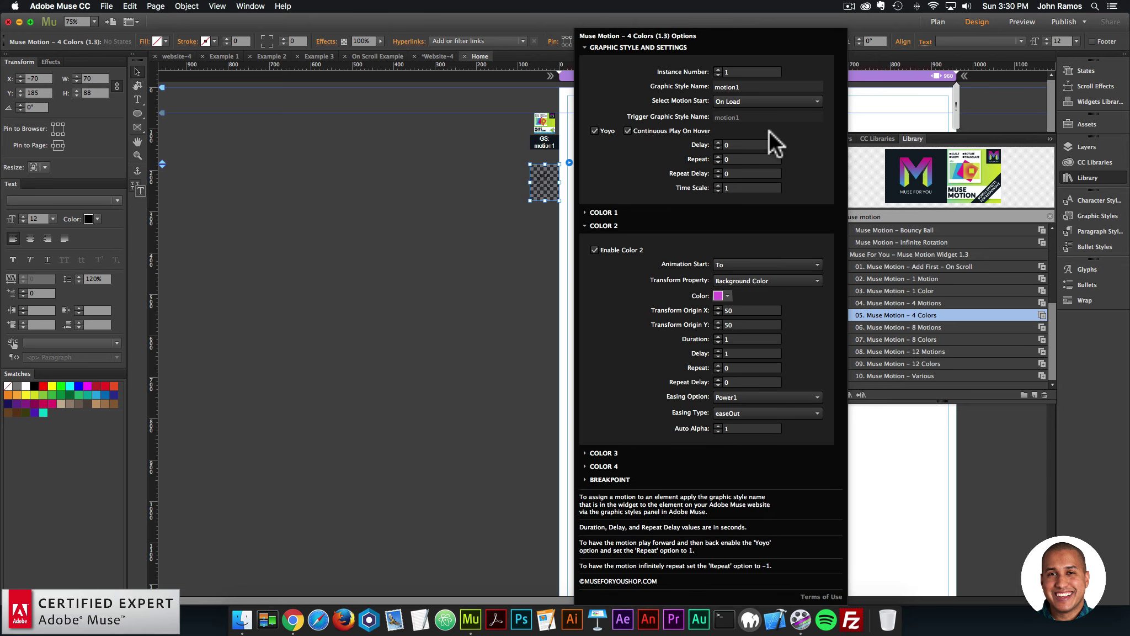
Set the 4 Colors widget's overall Repeat to -1 for an infinite loop, and look at its Time Scale setting.
left_click(725, 159)
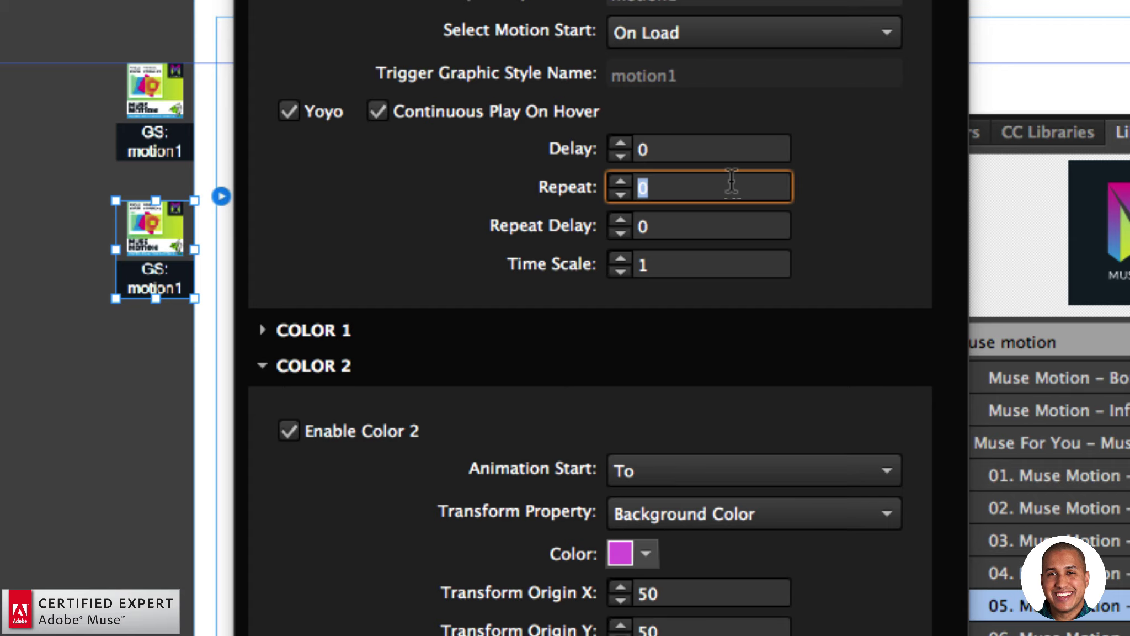
type("-1")
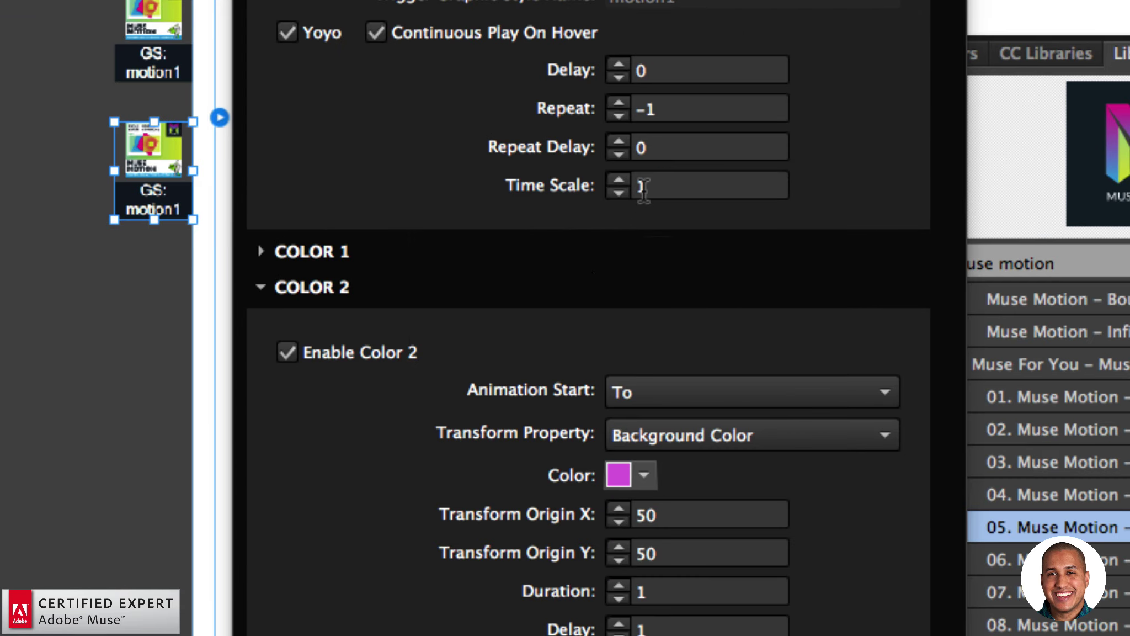
left_click(732, 189)
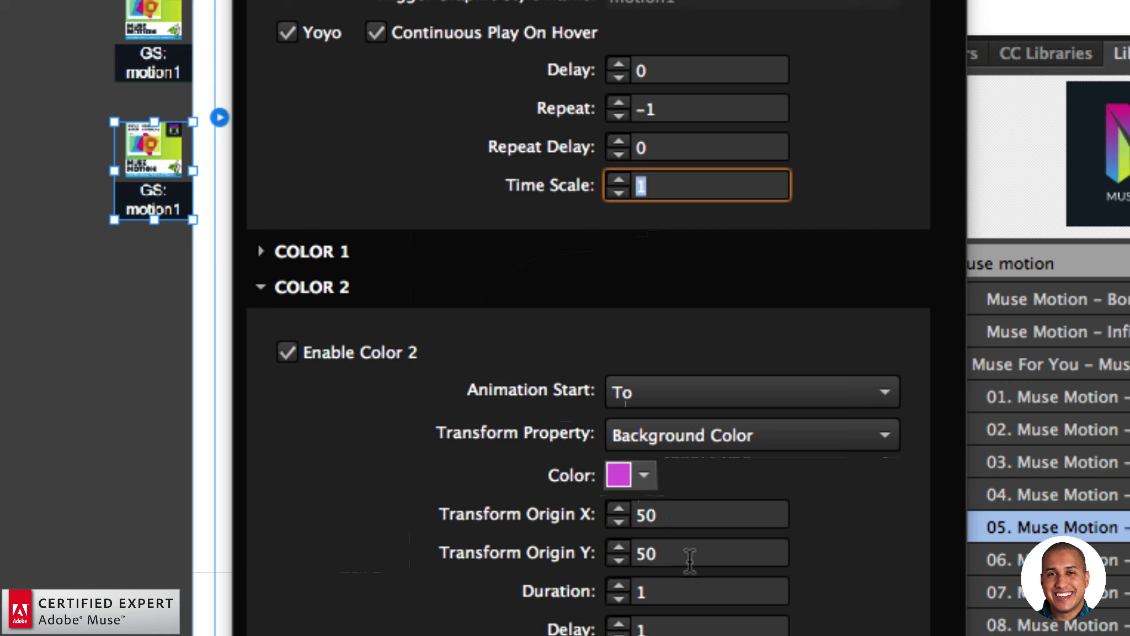
left_click(660, 184)
double_click(660, 184)
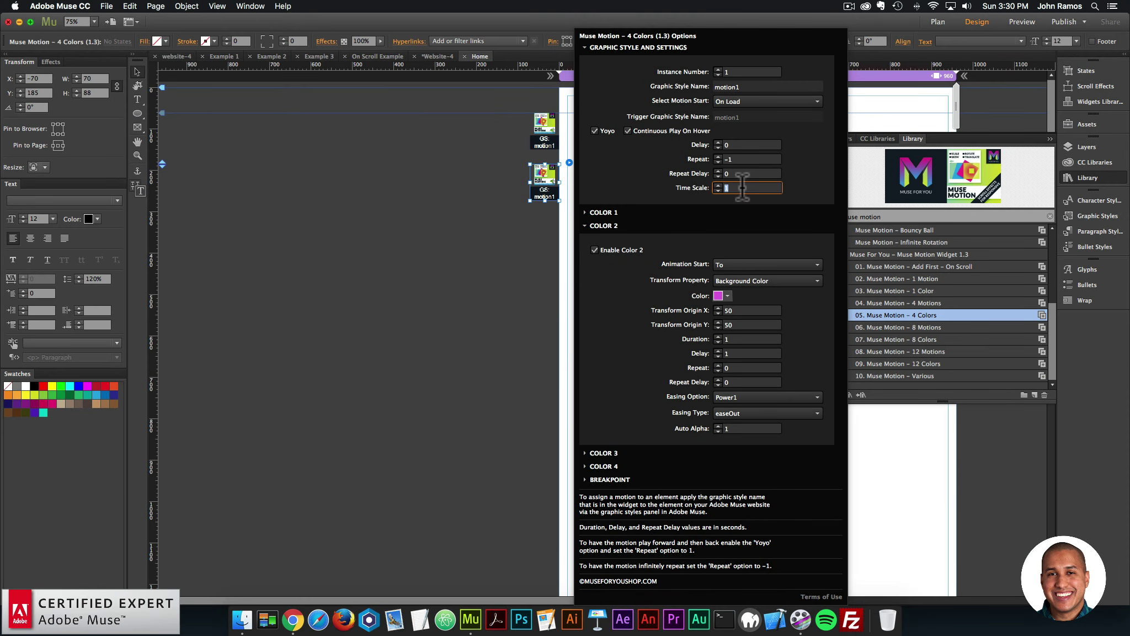
left_click(742, 188)
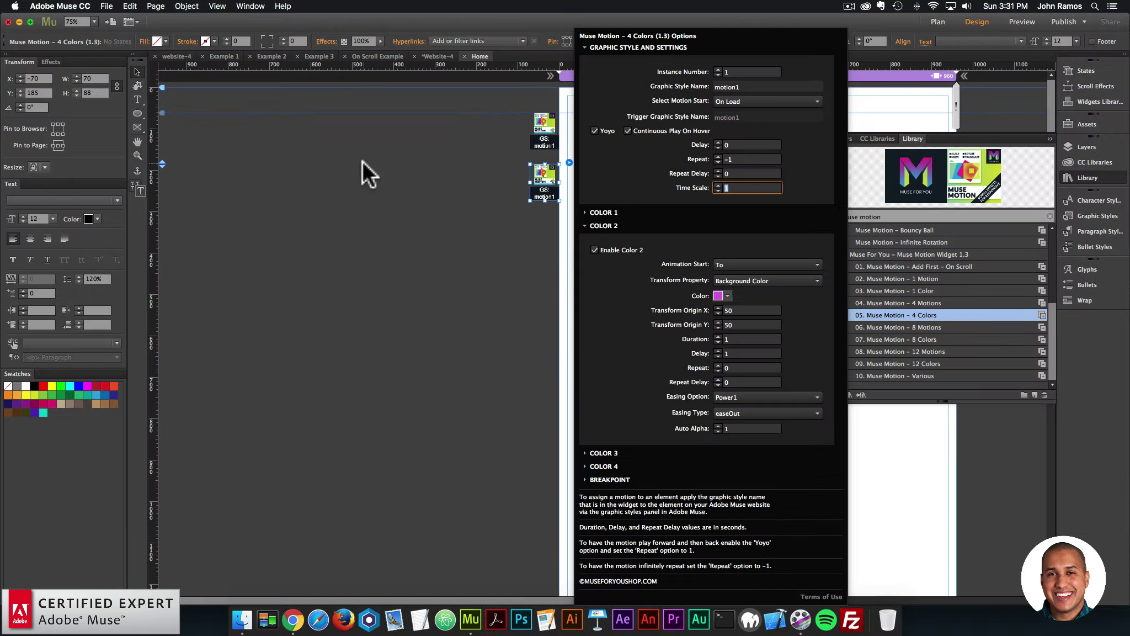
Preview the page in the browser to check the circle cycling through the four colors.
left_click(362, 161)
left_click(106, 6)
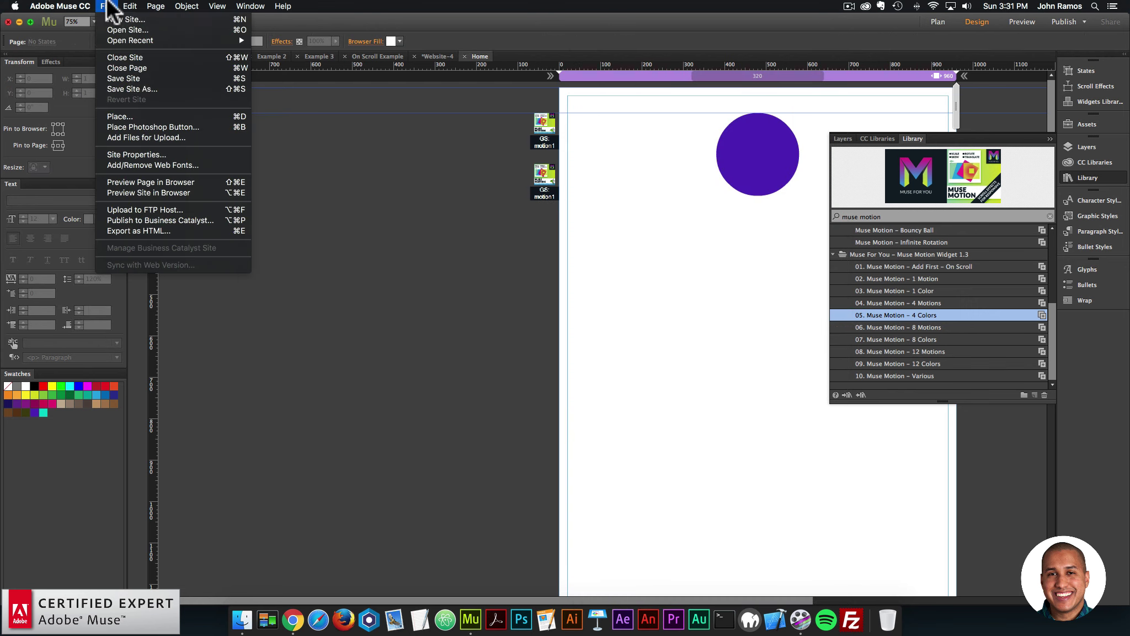
left_click(165, 181)
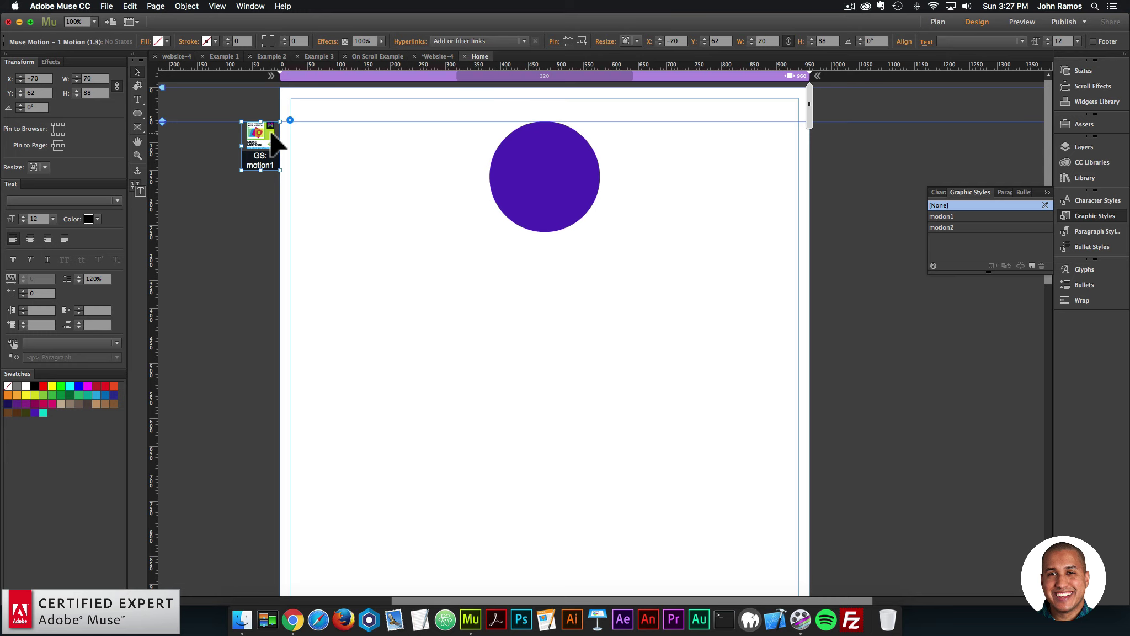
Try the Muse Motion - 1 Motion widget inside the page beside the circle, and undo the move.
left_click_drag(274, 140, 325, 185)
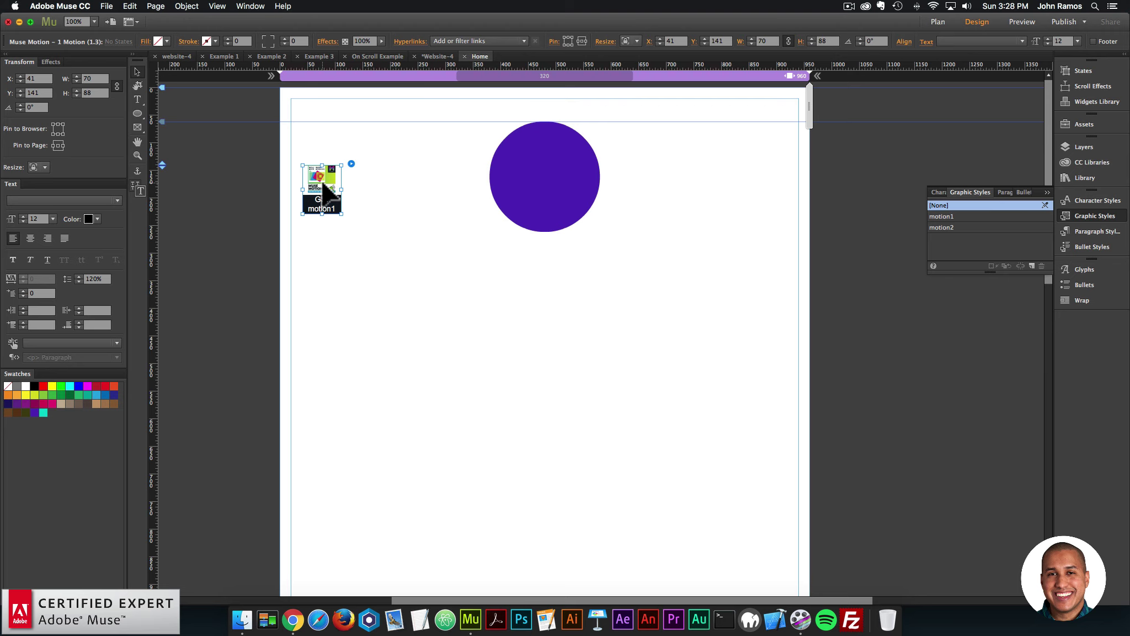
left_click_drag(322, 183, 397, 184)
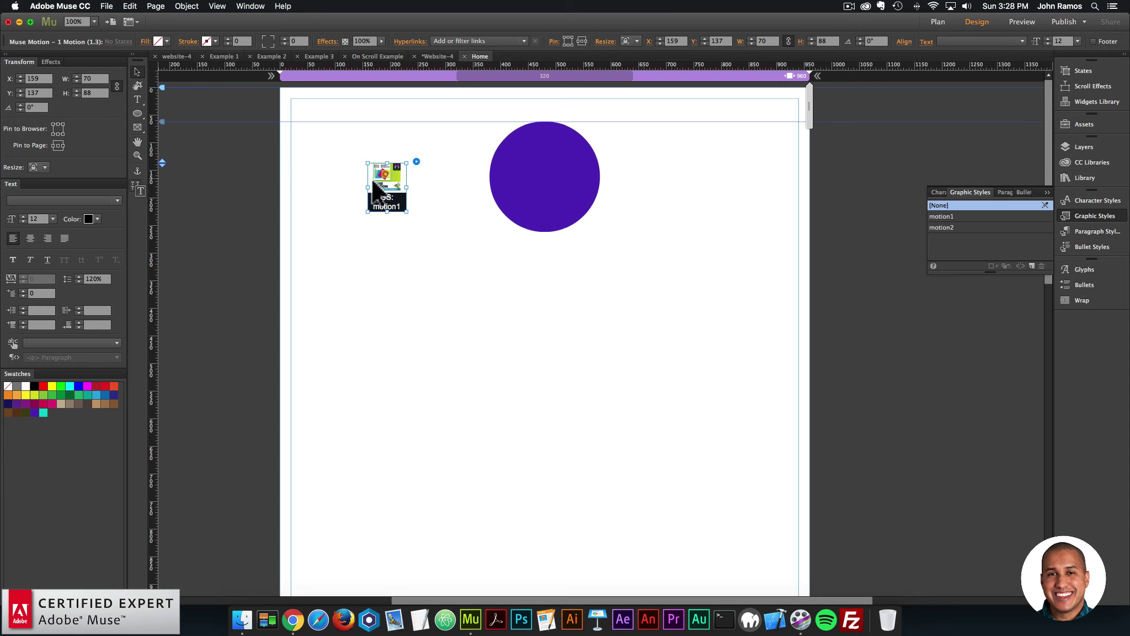
key("super+z")
Position the Muse Motion - 1 Motion widget off the page against its left edge at X -70, Y 62.
mouse_move(260, 121)
left_mouse_down()
mouse_move(310, 132)
mouse_move(270, 138)
left_mouse_up()
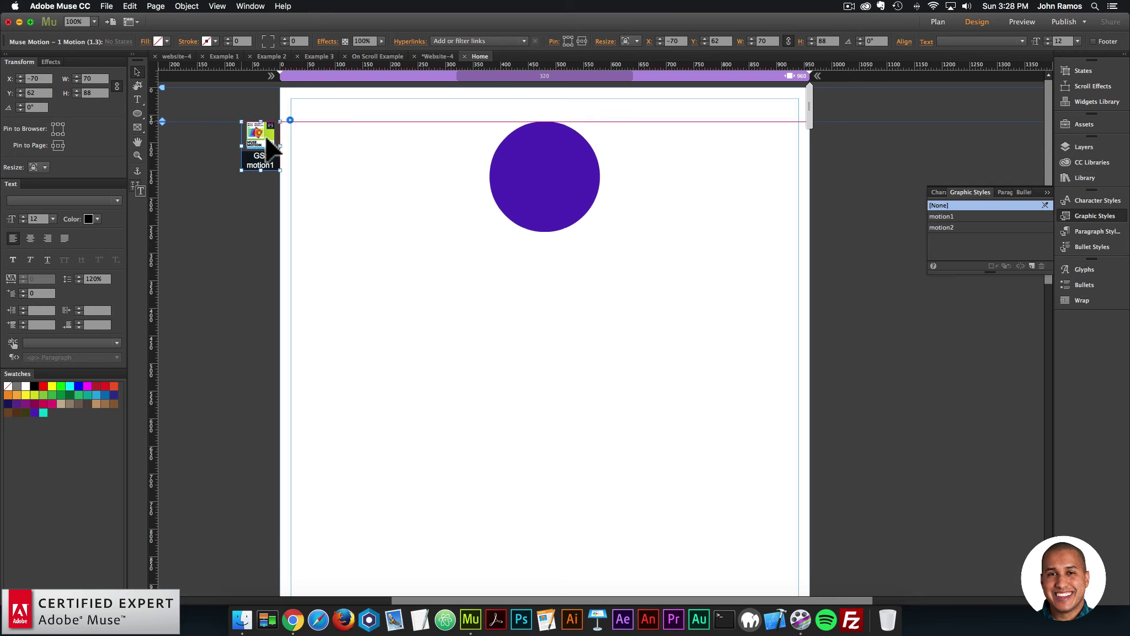
left_click_drag(260, 142, 247, 148)
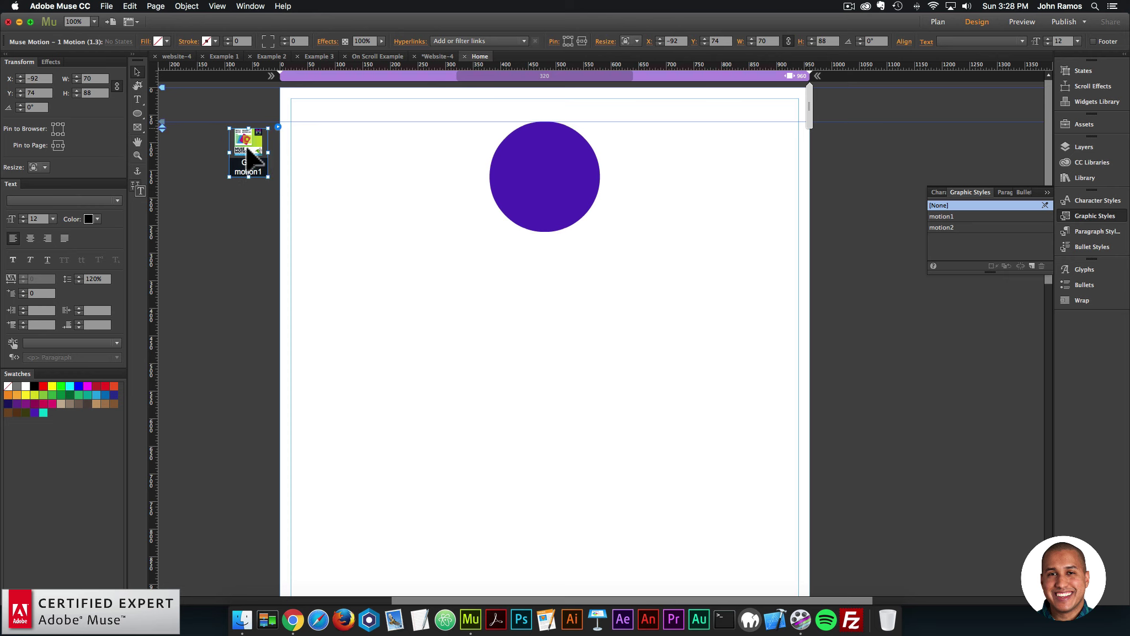
key("super+minus")
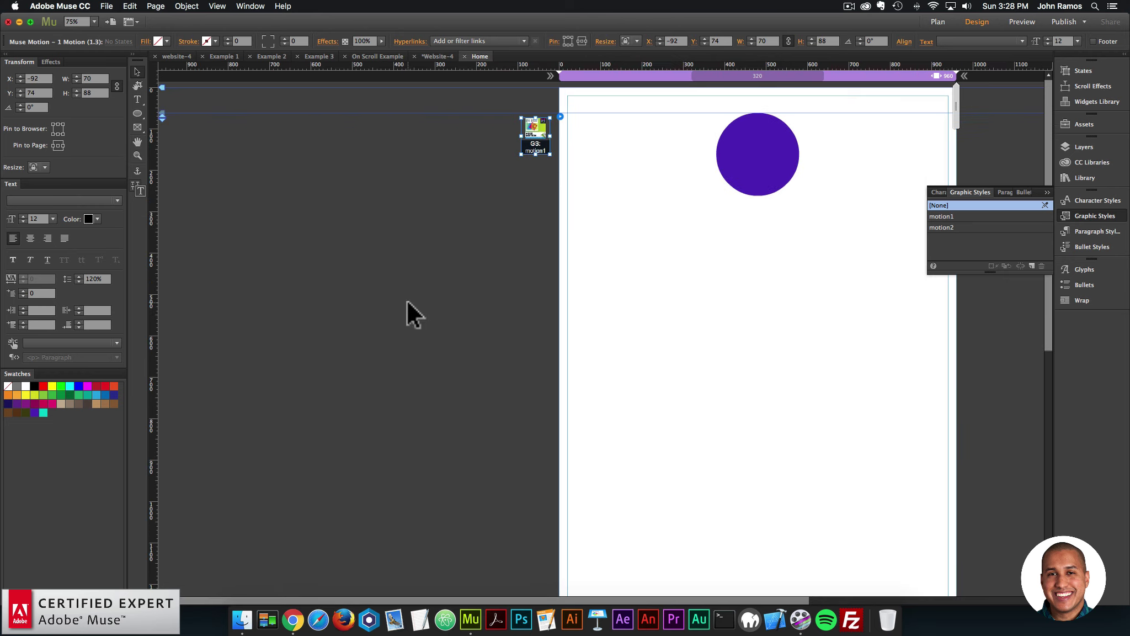
left_click_drag(541, 132, 550, 127)
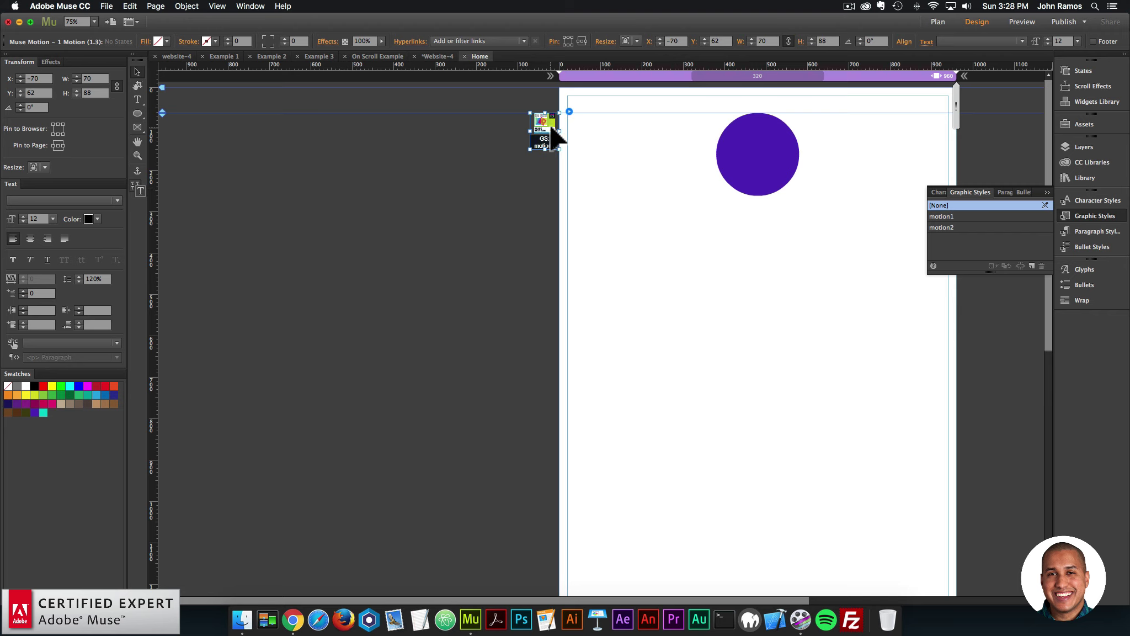
left_click_drag(552, 128, 537, 141)
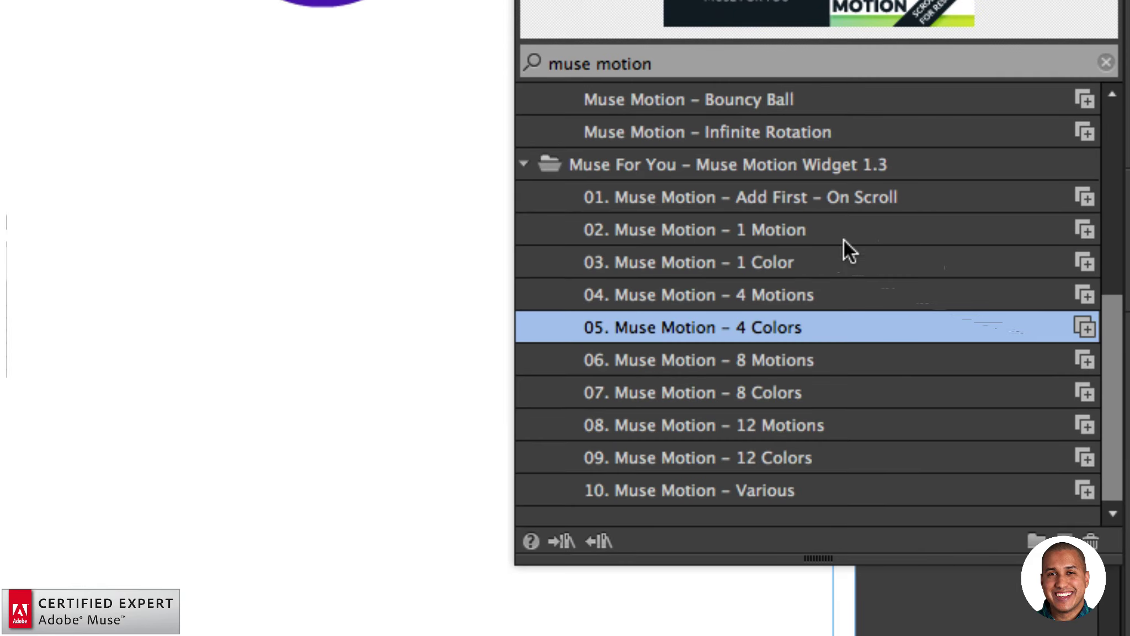
Look through the 4, 8 and 12 Motions widgets in the Muse Motion Widget 1.3 library folder, and close the library.
left_click(929, 280)
left_click(791, 307)
left_click(787, 359)
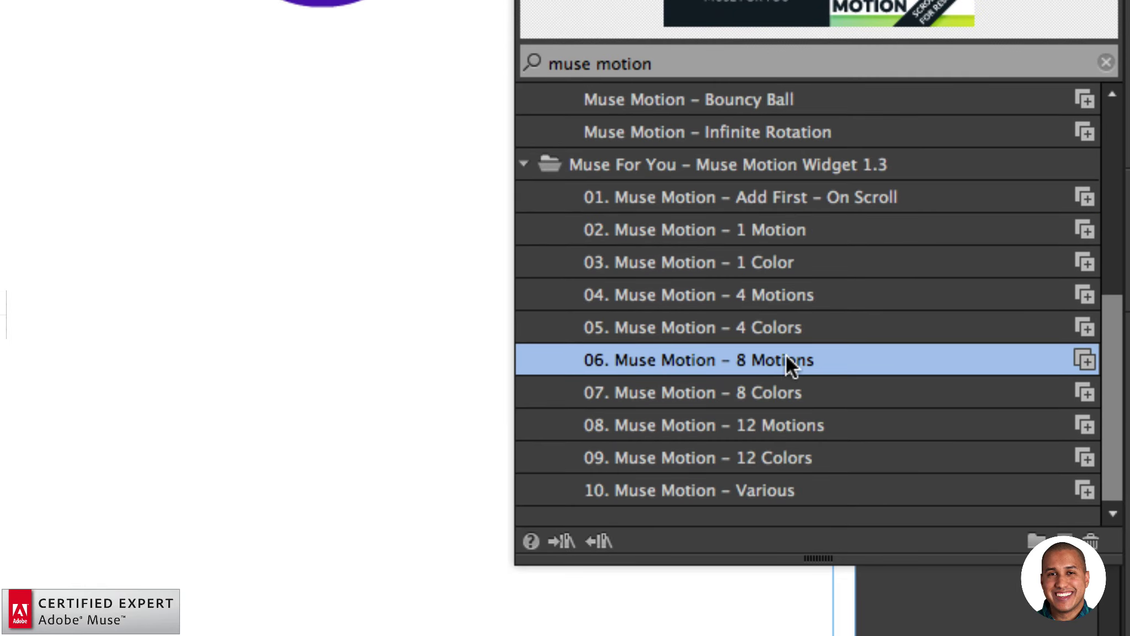
left_click(788, 422)
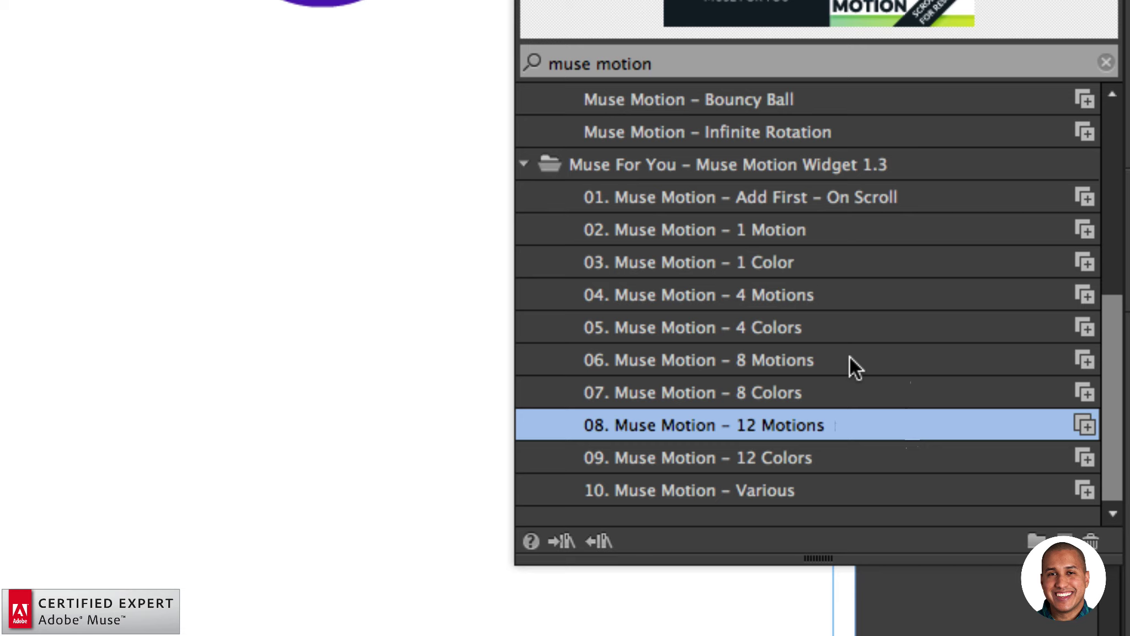
left_click(800, 292)
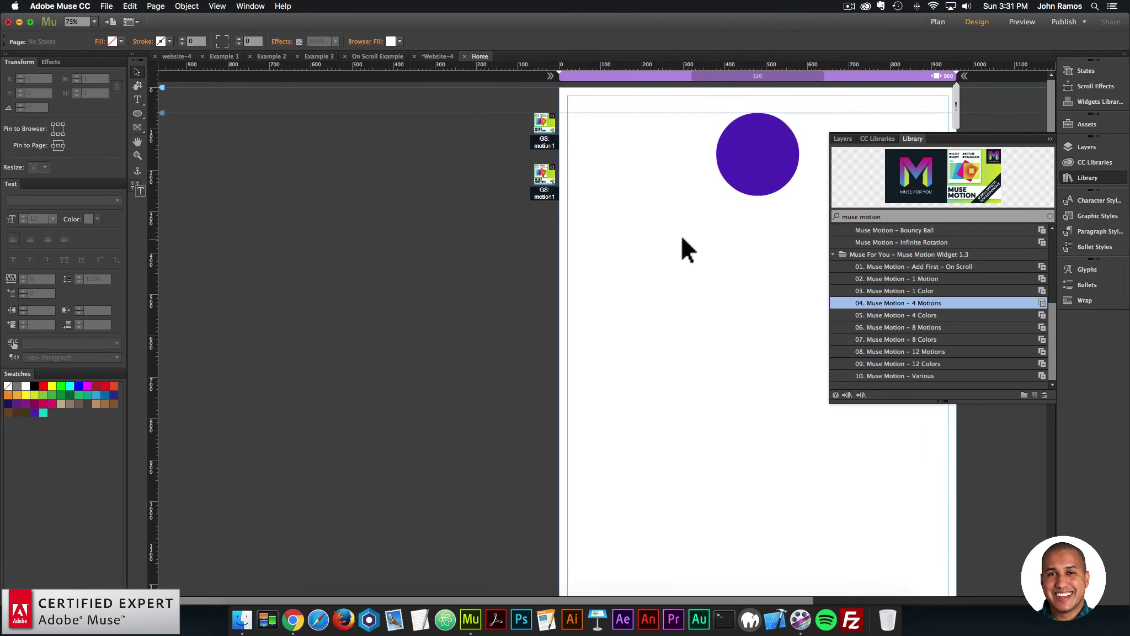
left_click(1108, 179)
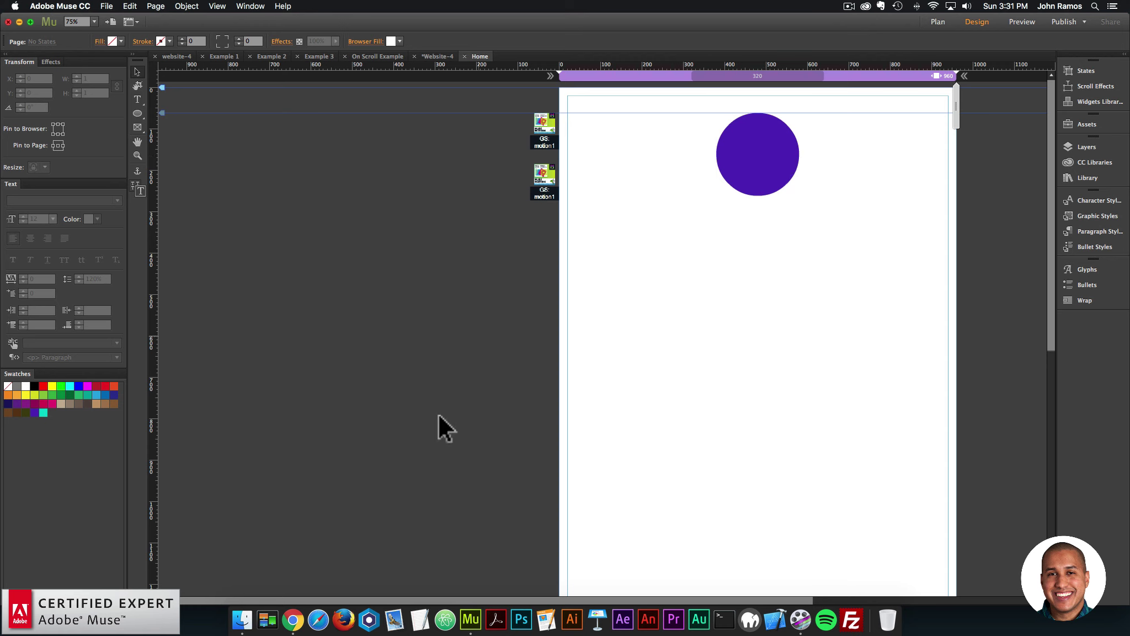
Switch to Chrome and open museforyoushop.com in a new tab.
left_click(296, 600)
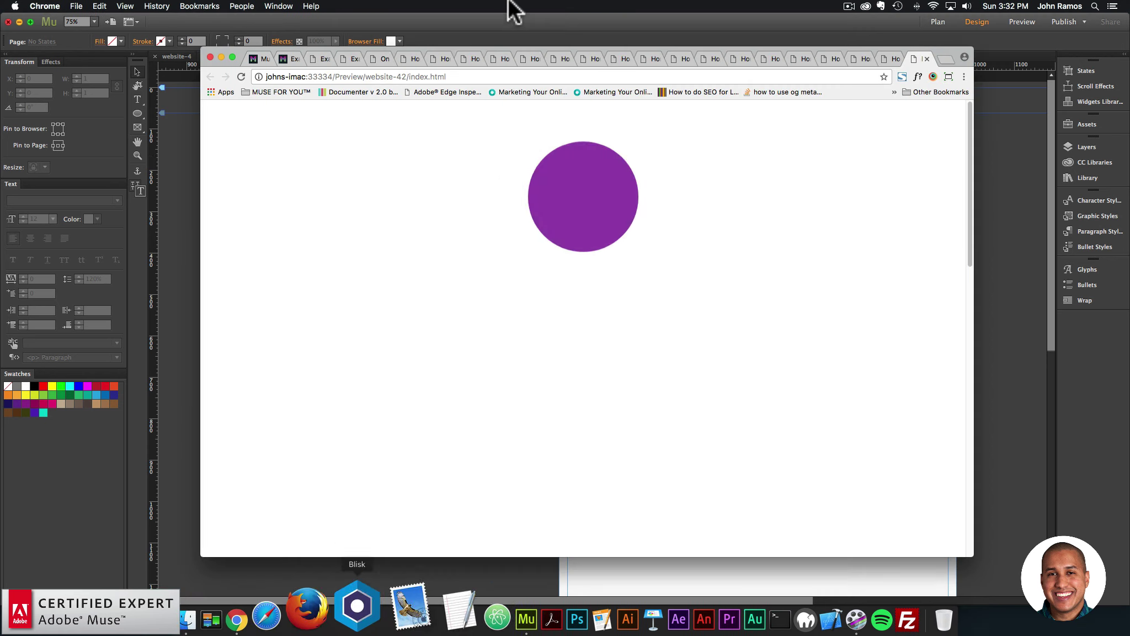
left_click(944, 59)
type("museforyoushop.com")
key("Return")
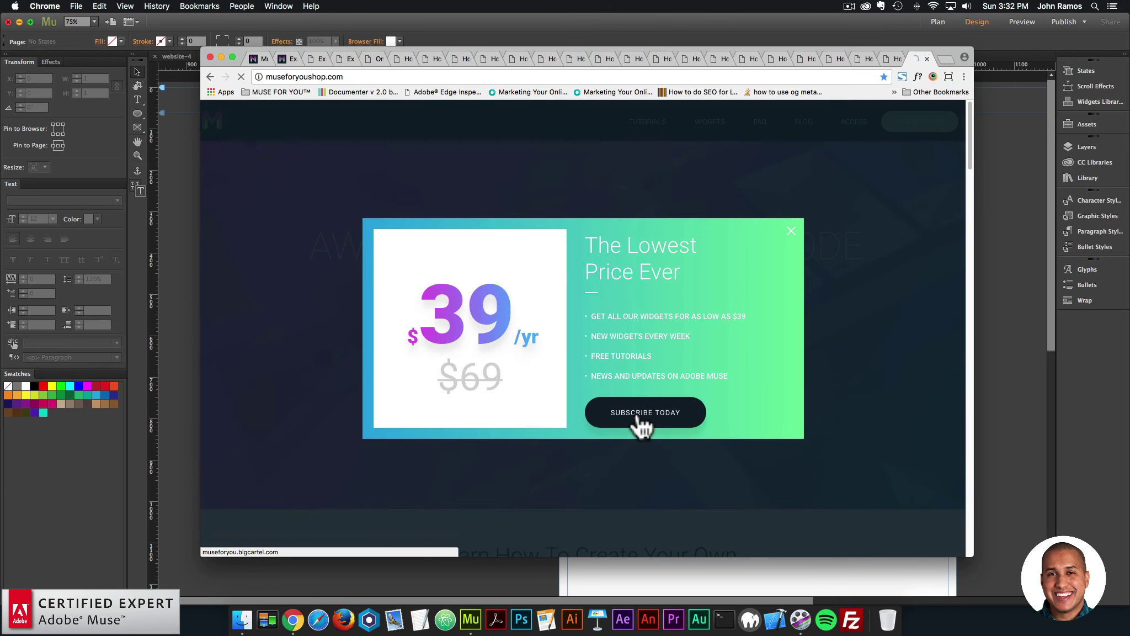
Enter the widget shop through the $39/yr subscription offer and open the original Muse Motion Widget's product page from the catalogue.
left_click(635, 423)
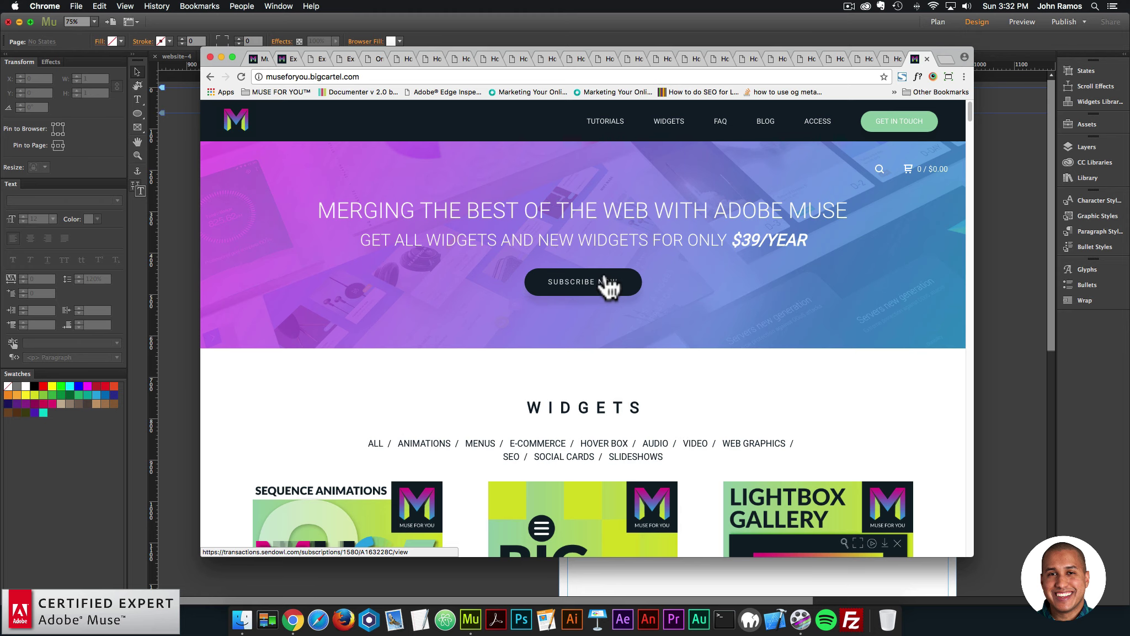
scroll(607, 283, "down", 3)
scroll(413, 384, "down", 1)
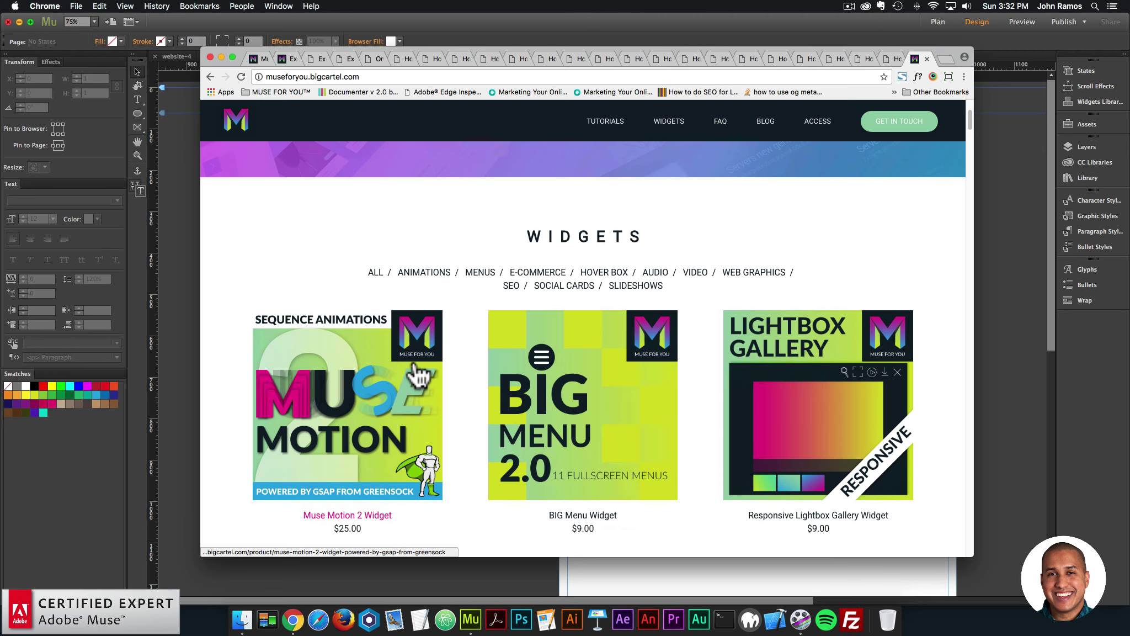
scroll(418, 377, "down", 1)
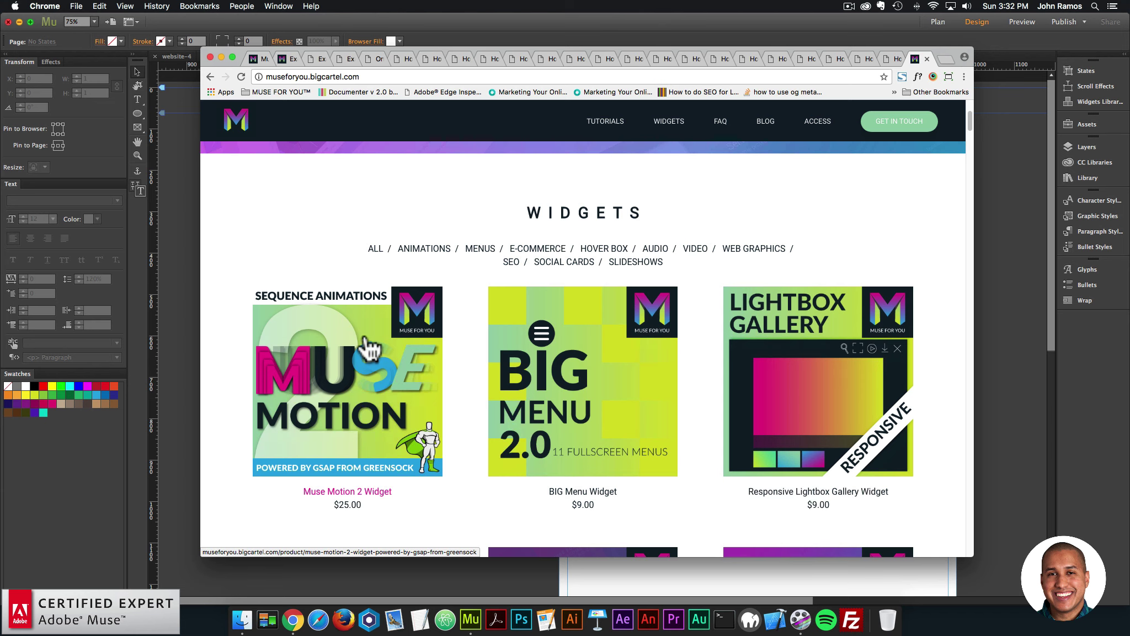
scroll(367, 353, "down", 2)
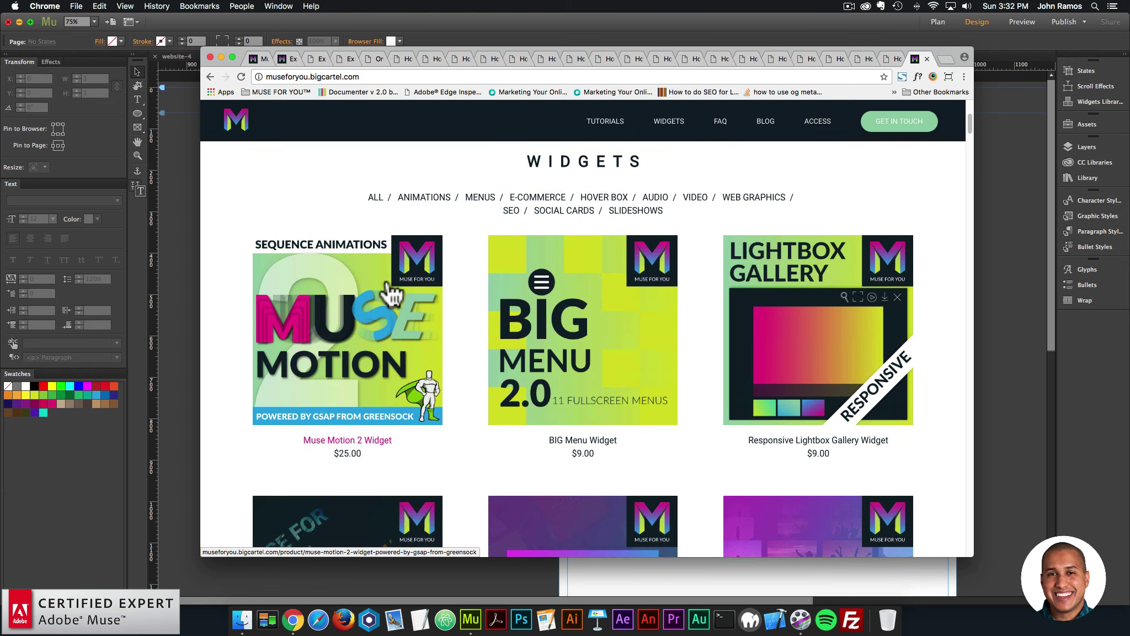
scroll(456, 294, "down", 10)
scroll(460, 287, "down", 20)
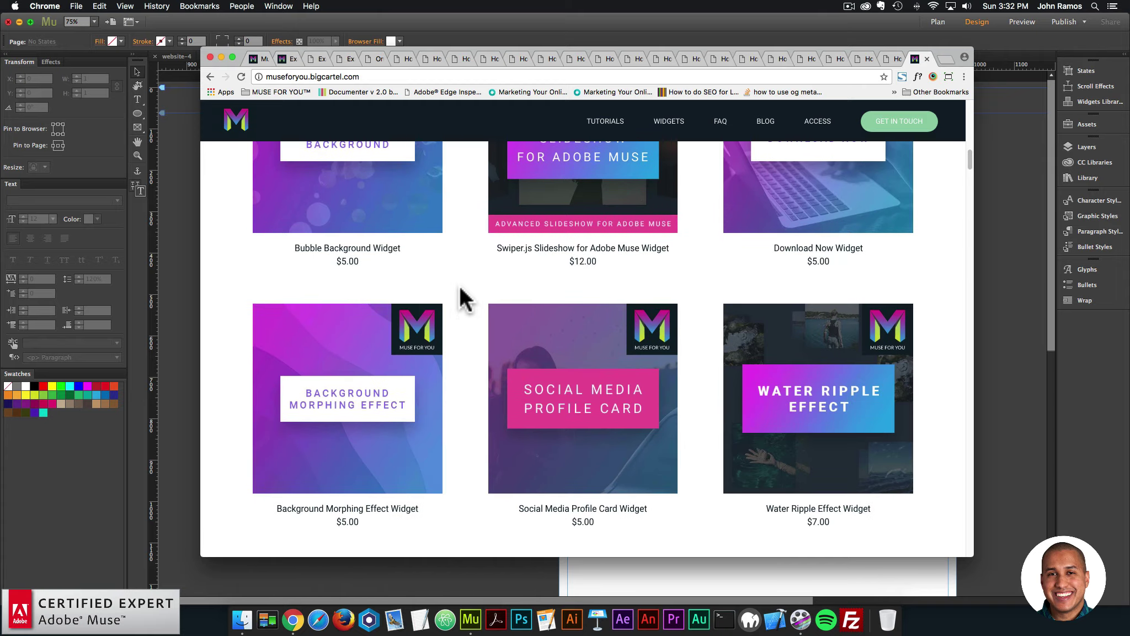
scroll(458, 293, "down", 10)
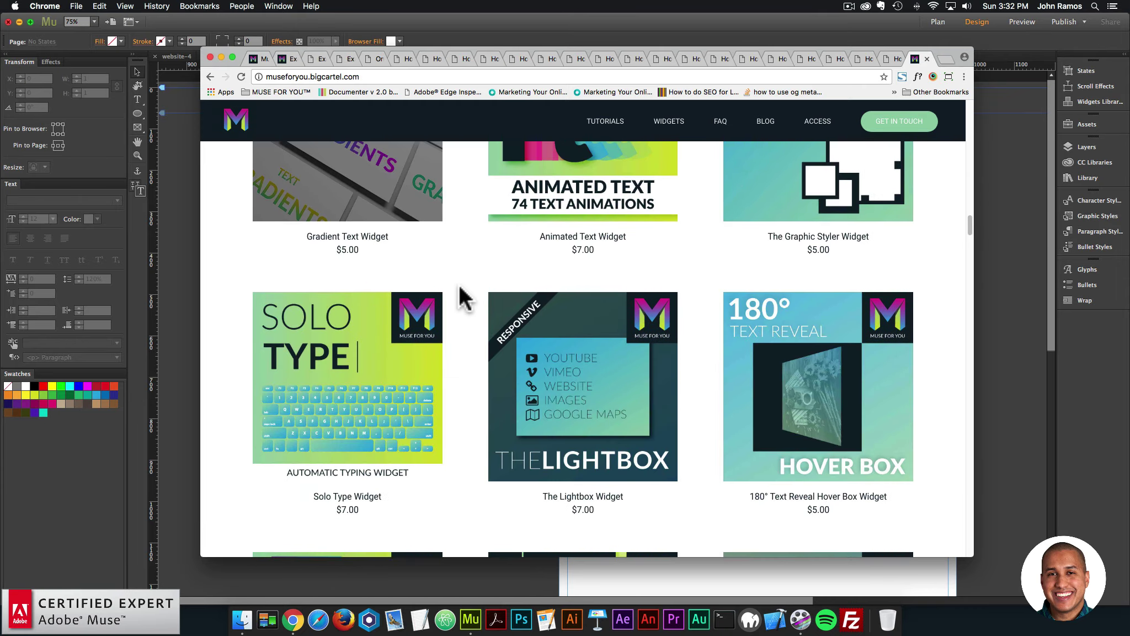
left_click(358, 391)
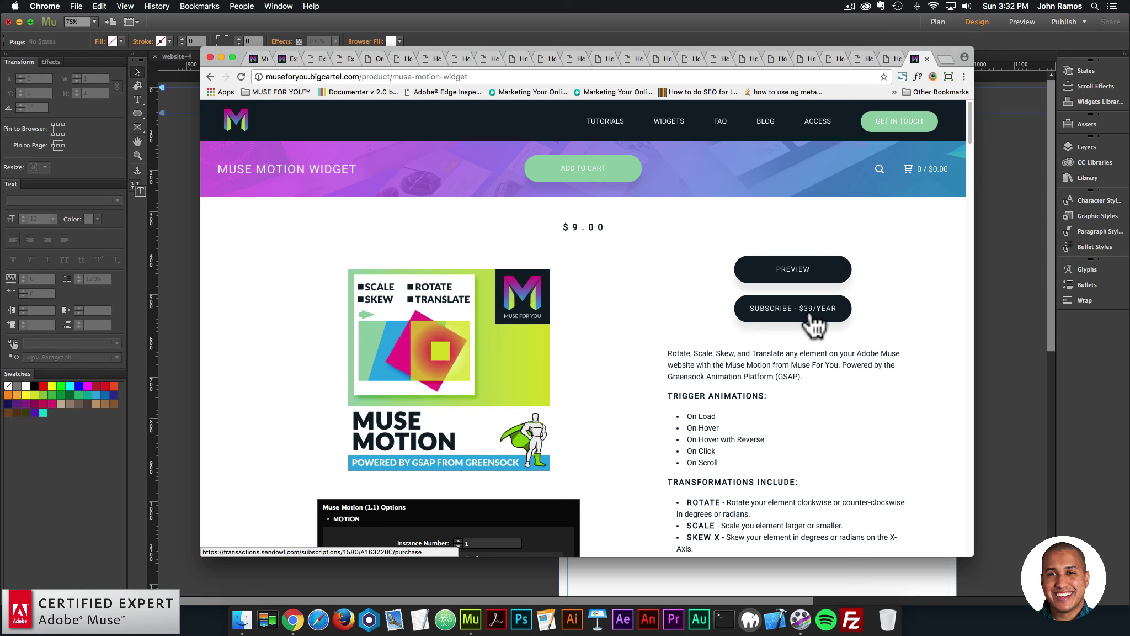
Examine the Muse Motion Widget's transformations, option screenshots, tutorial videos and changelog for versions 1.1 to 1.3.
scroll(795, 305, "down", 10)
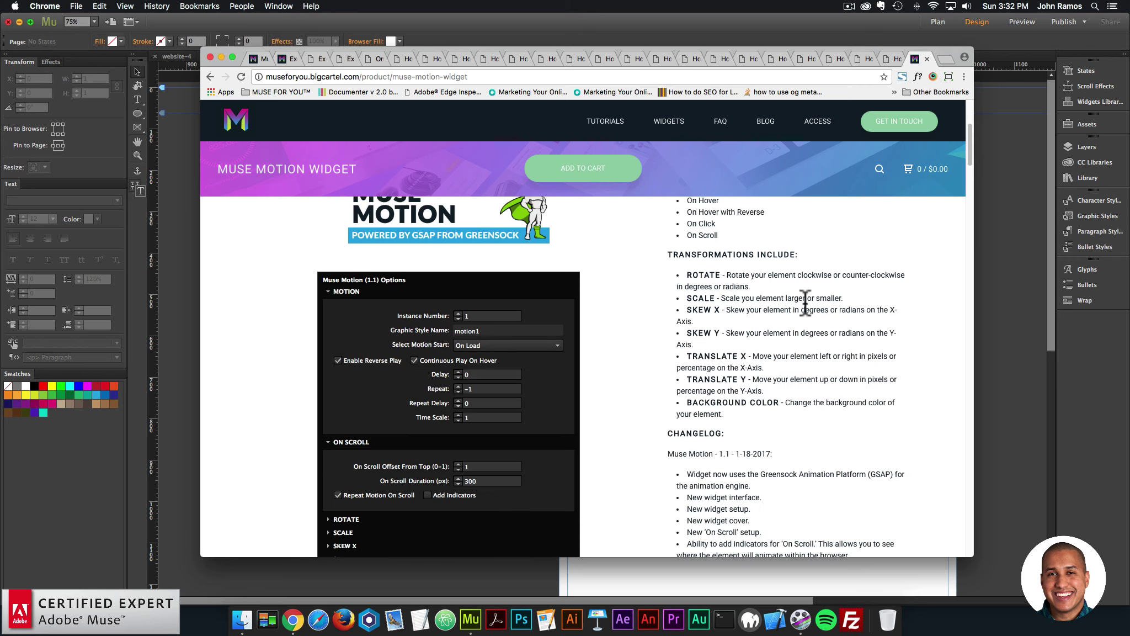
scroll(803, 297, "up", 2)
scroll(569, 373, "down", 5)
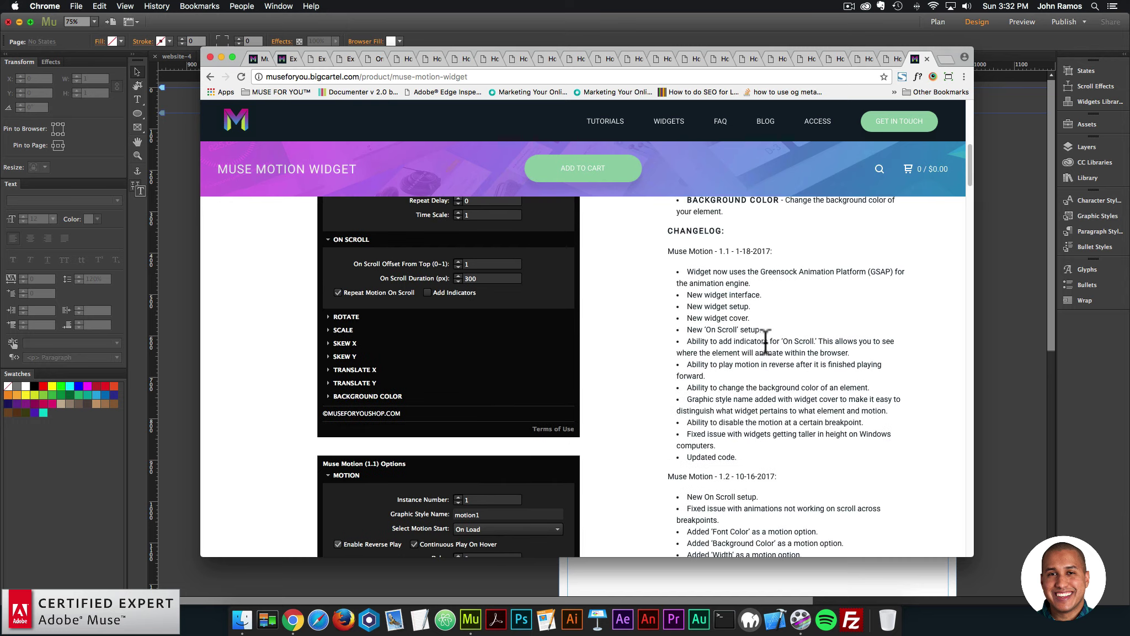
scroll(767, 351, "down", 10)
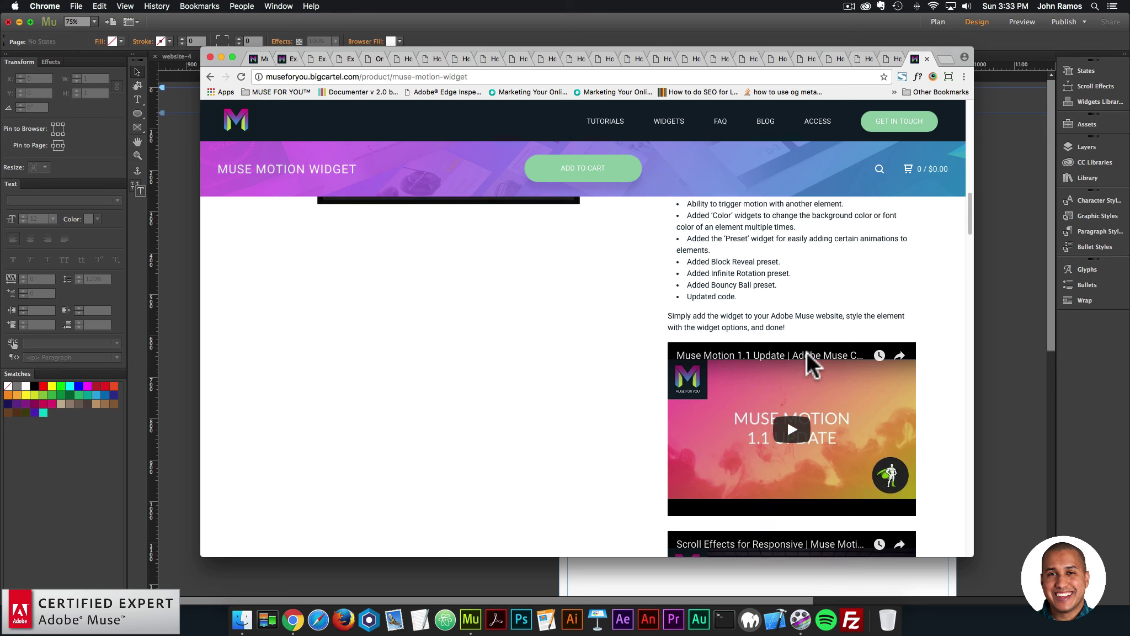
scroll(806, 352, "up", 5)
scroll(808, 357, "up", 10)
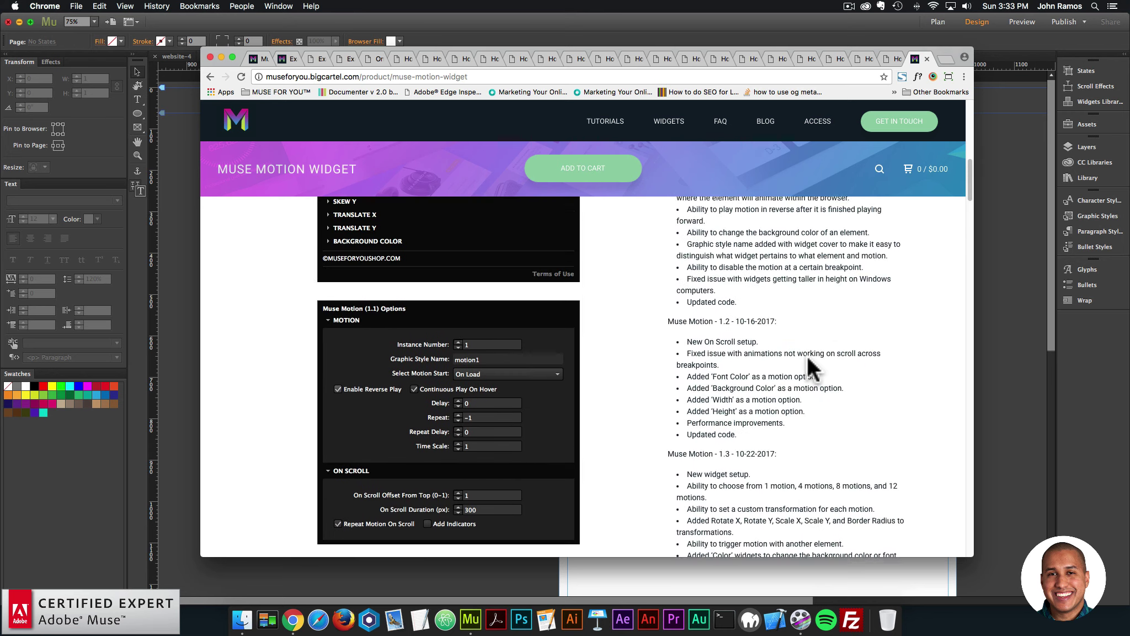